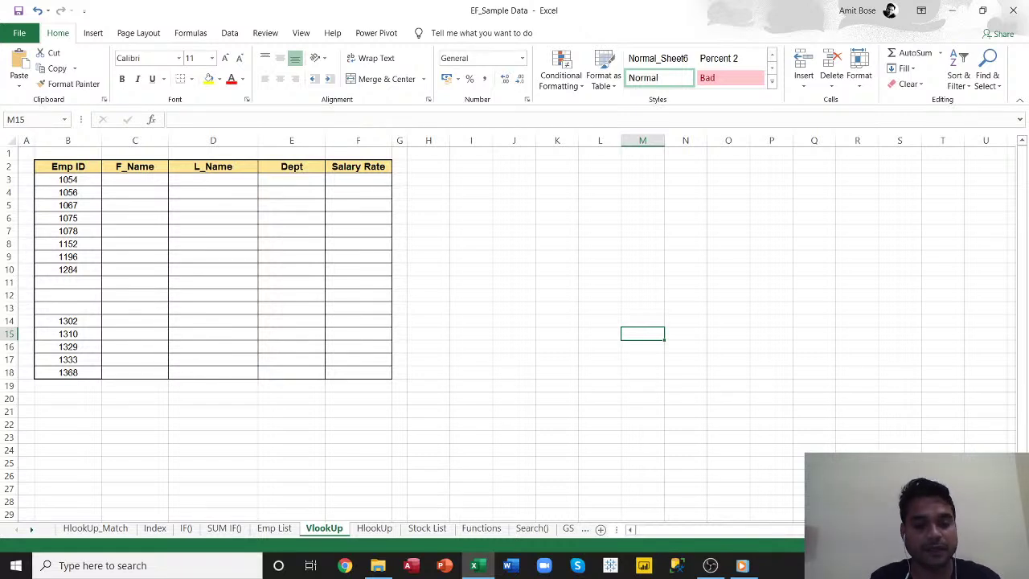
- Look through the HlookUp, Emp List, Stock List and Functions sheets and return to the VlookUp sheet
click(371, 531)
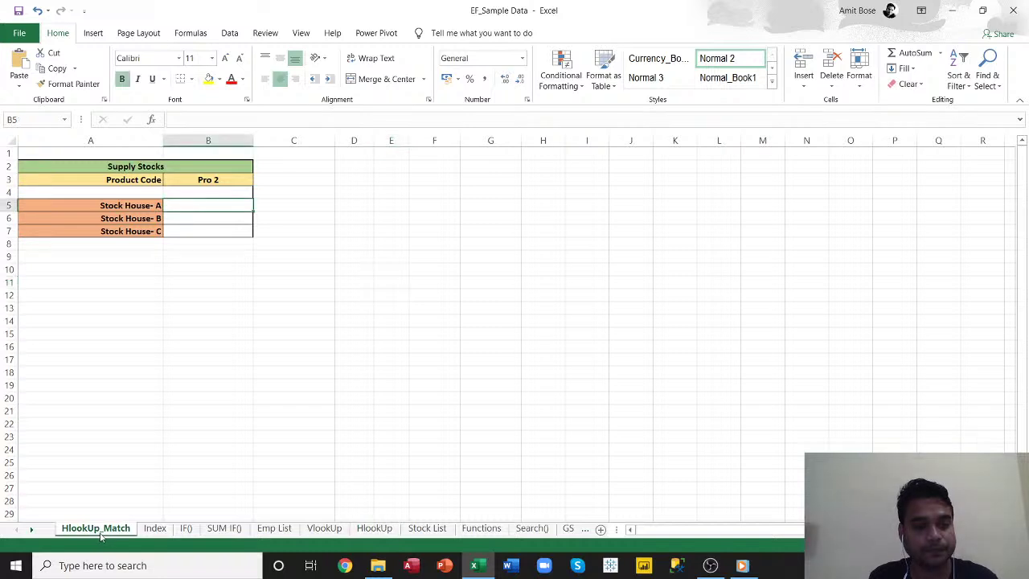
click(323, 530)
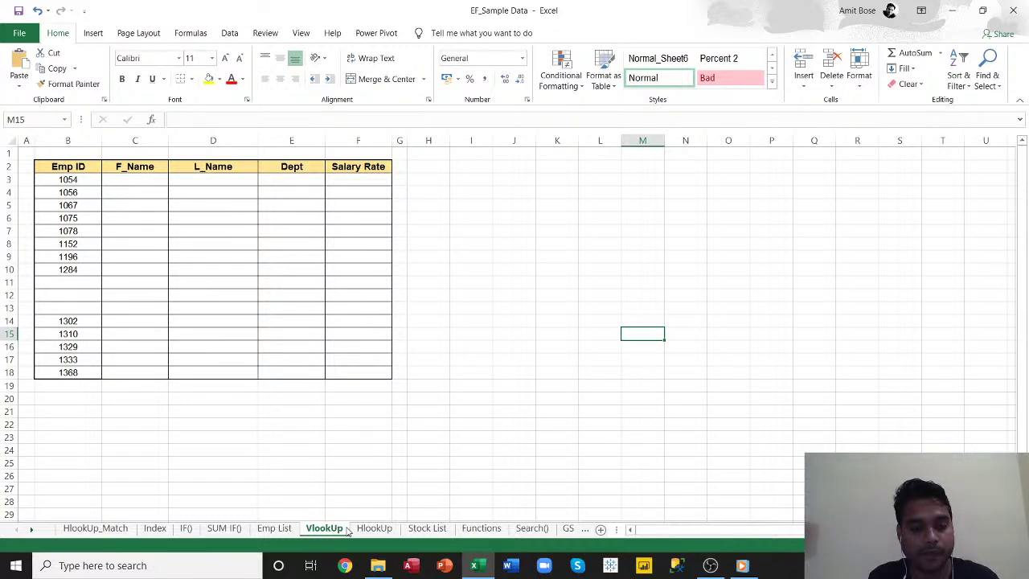
click(274, 529)
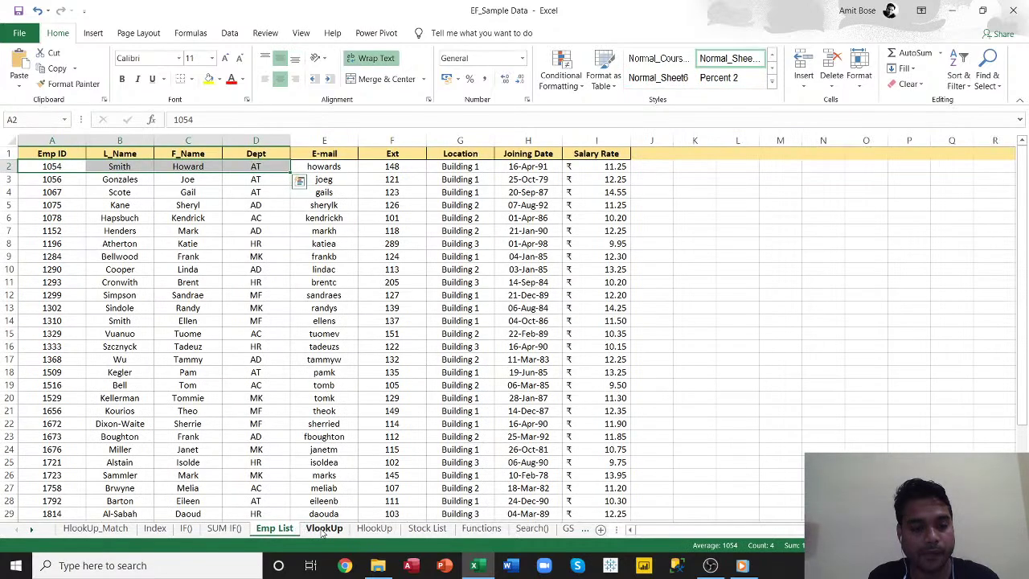
click(323, 529)
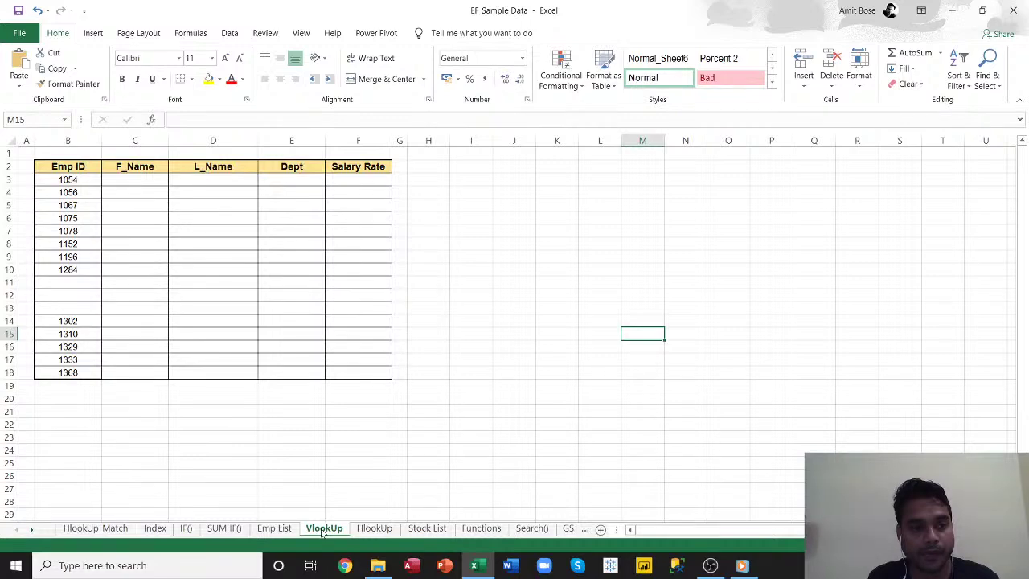
click(375, 531)
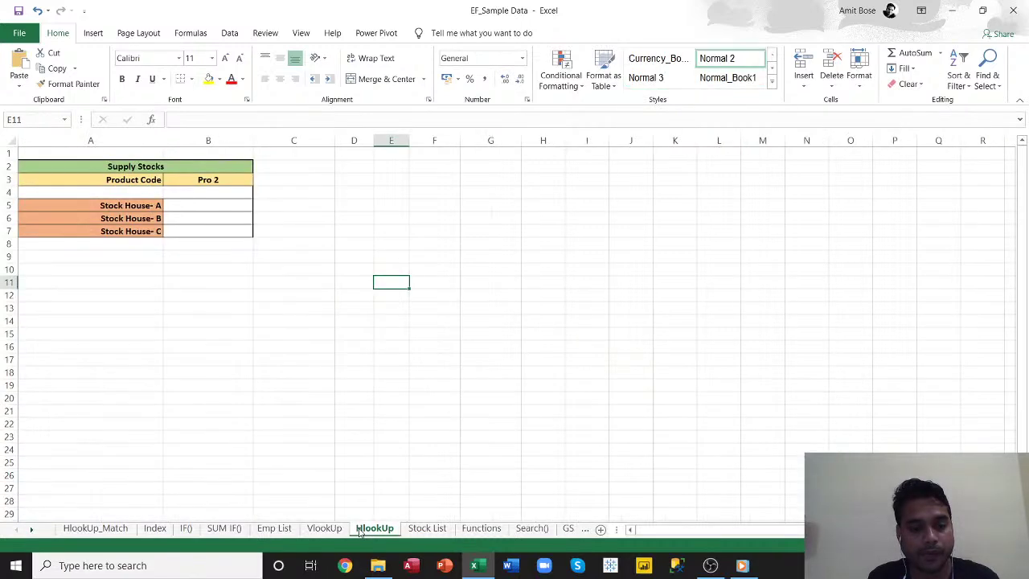
click(324, 530)
click(427, 529)
click(482, 529)
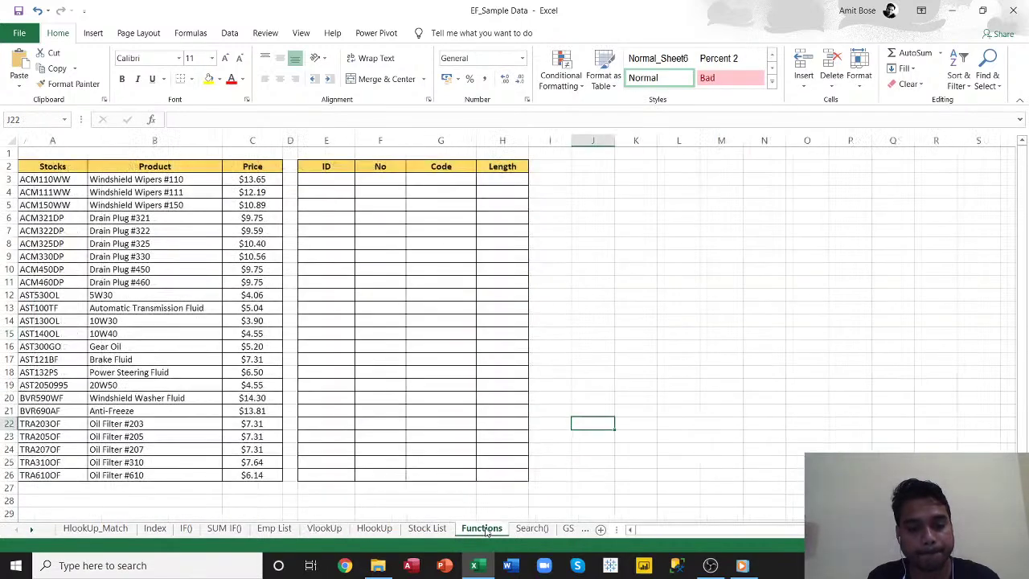
click(324, 529)
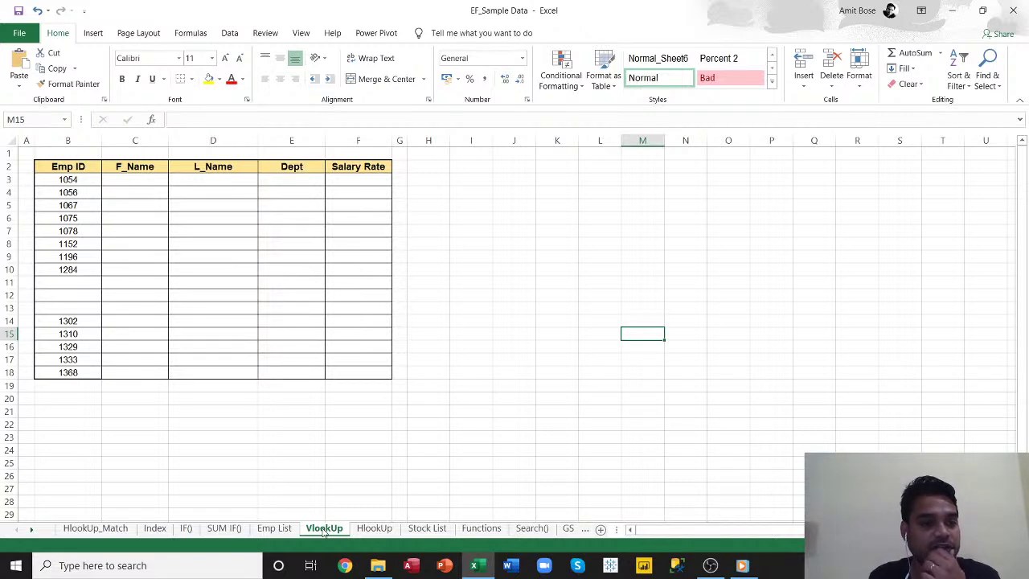
- Compare the empty columns beside the Emp IDs on the VlookUp sheet with the source table on the Emp List sheet
click(133, 182)
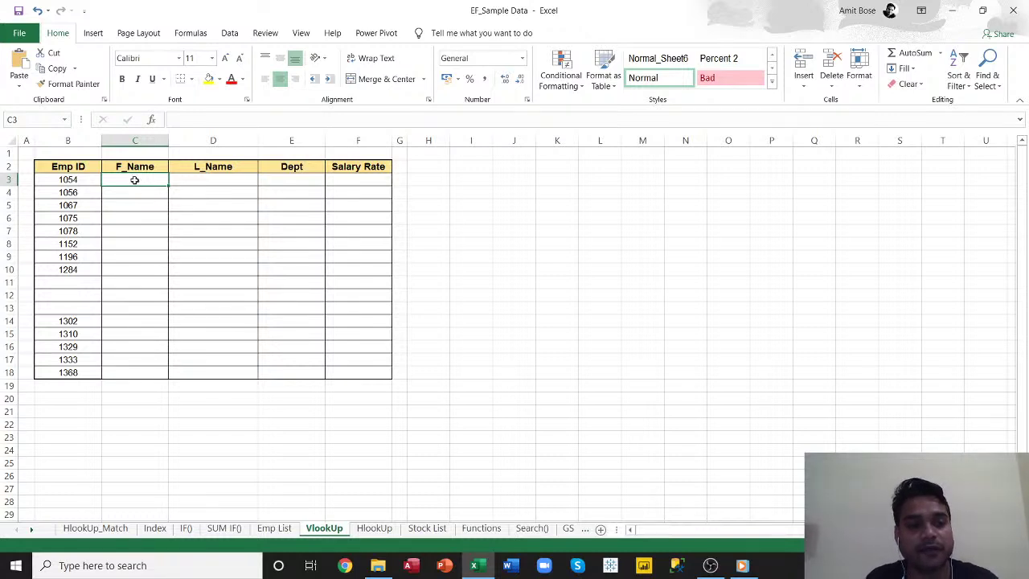
click(201, 182)
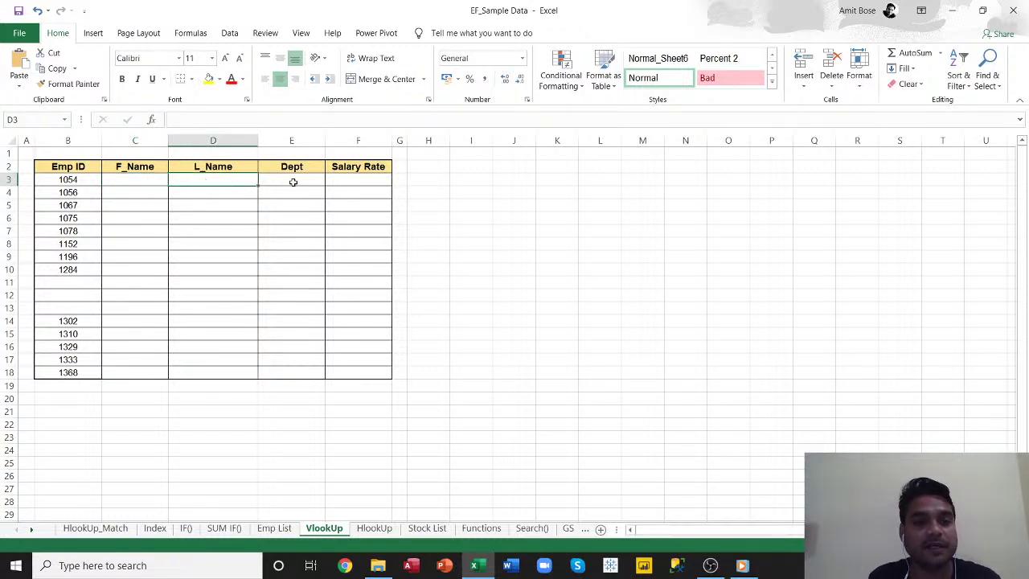
click(295, 184)
click(384, 182)
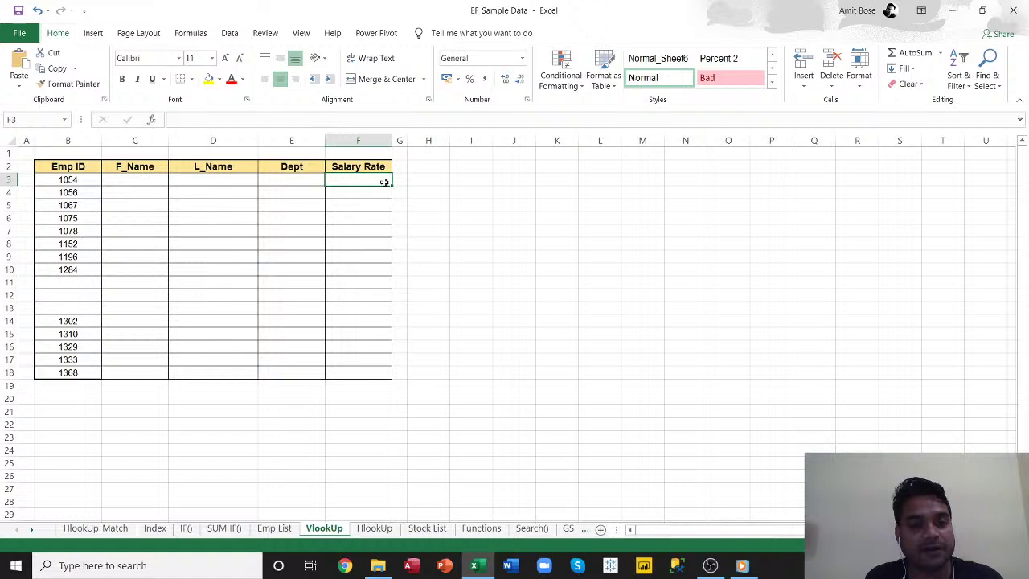
click(69, 179)
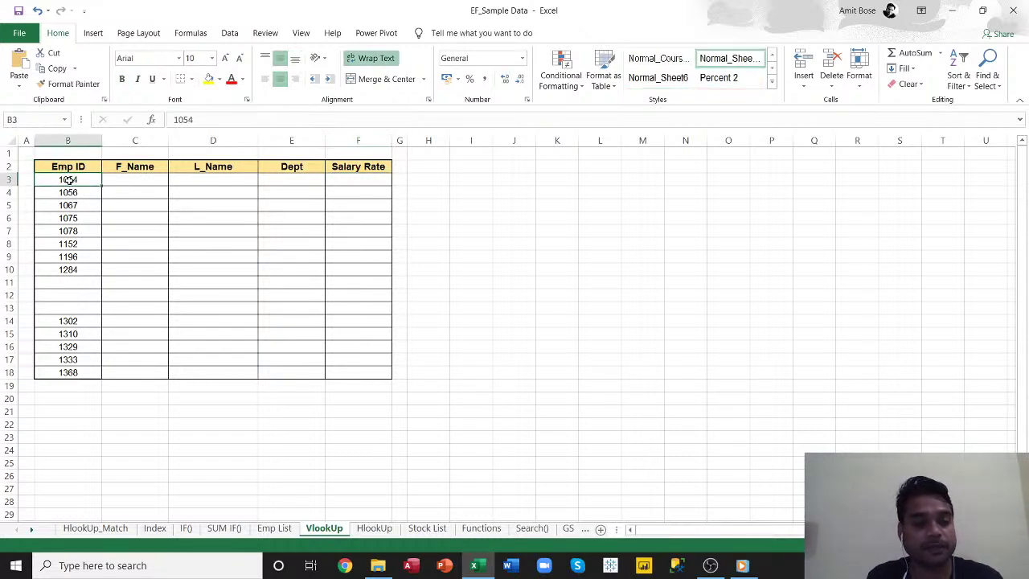
click(282, 528)
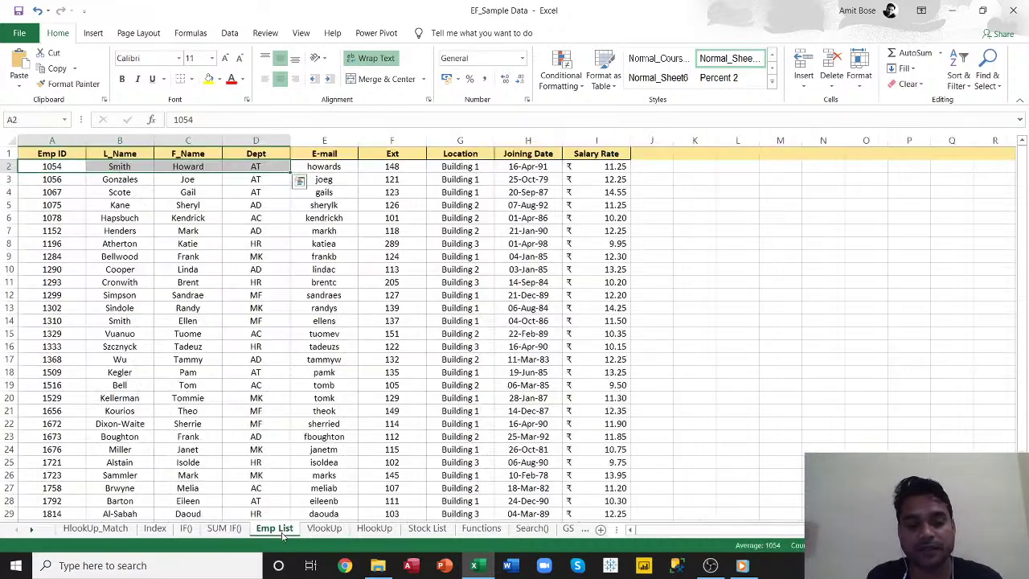
click(146, 286)
drag(33, 167, 488, 523)
scroll(362, 362, up, 3)
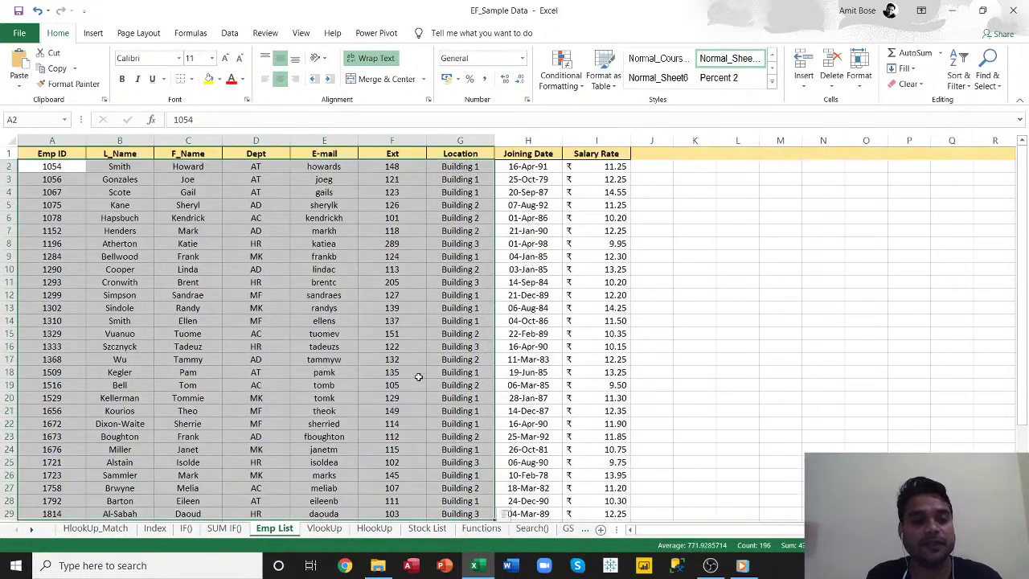
click(215, 204)
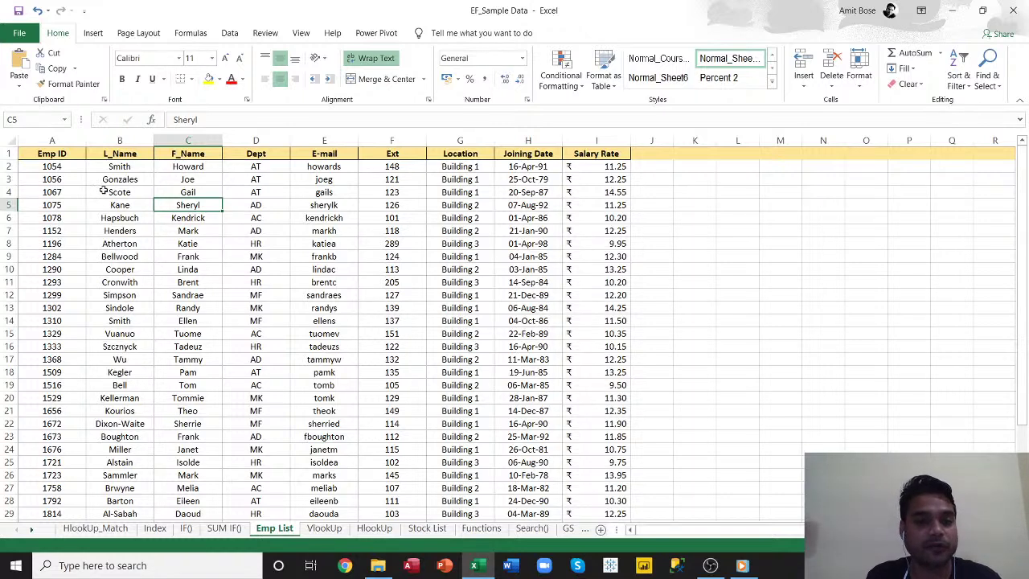
- Review the Emp ID column and the name, department and salary rate columns to fill on the VlookUp sheet
click(330, 529)
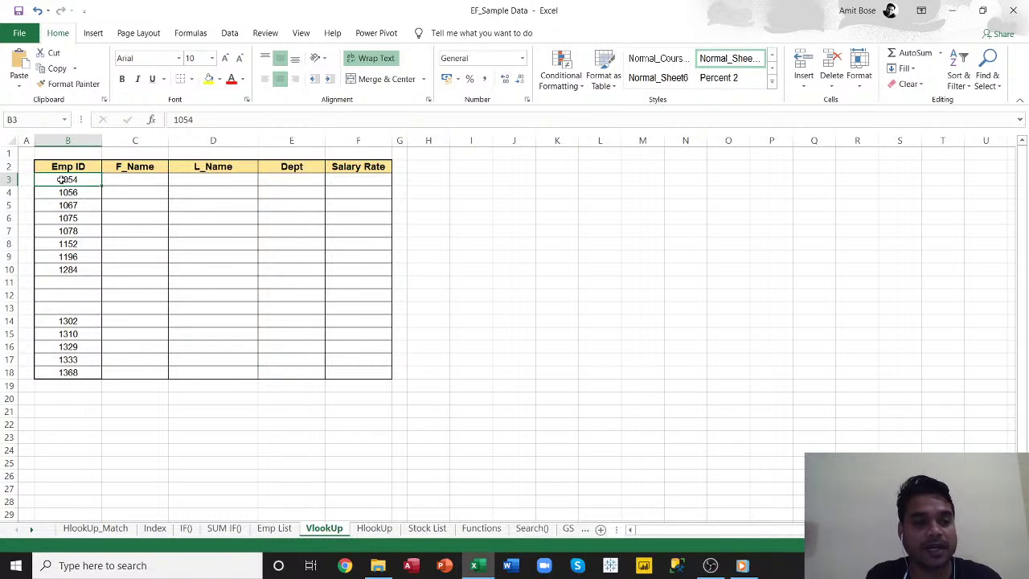
drag(68, 179, 68, 374)
click(230, 323)
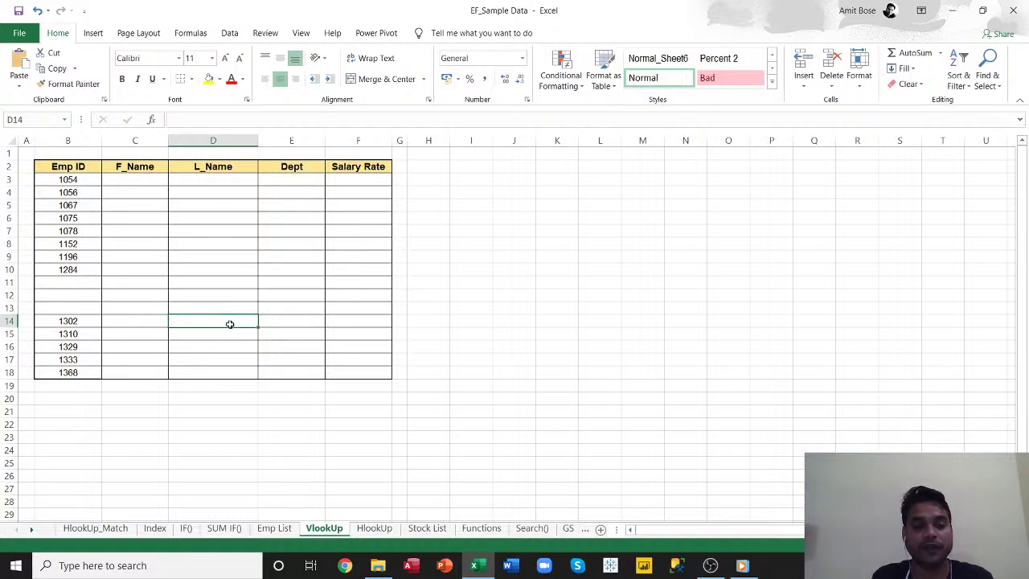
drag(135, 172, 359, 372)
click(274, 528)
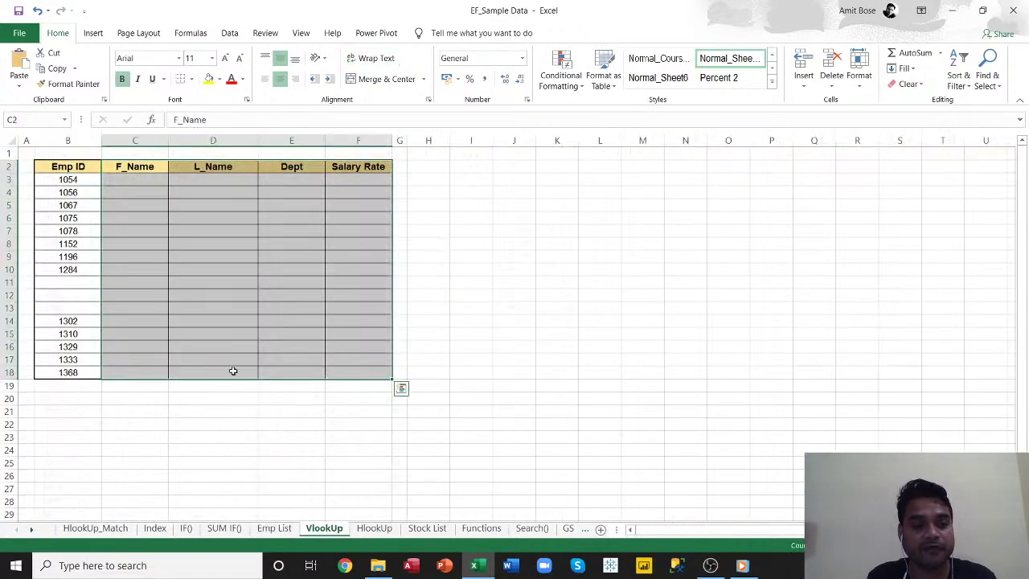
click(324, 528)
click(64, 180)
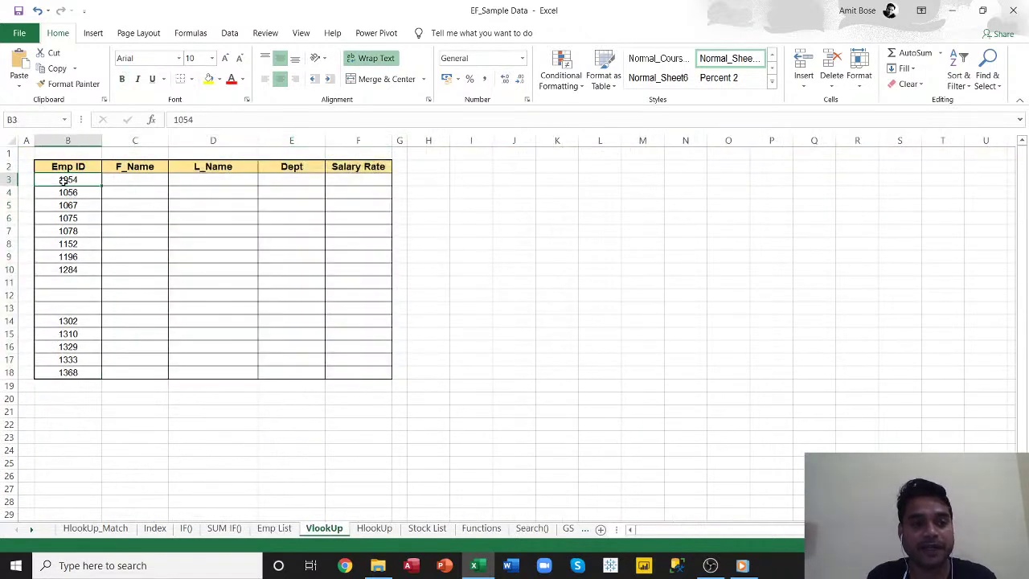
click(134, 181)
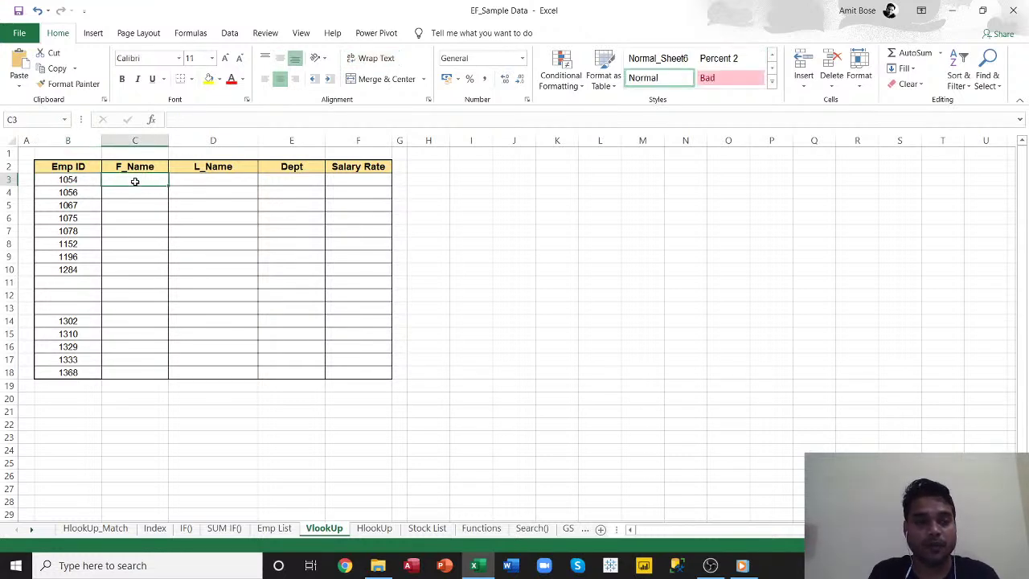
text(=)
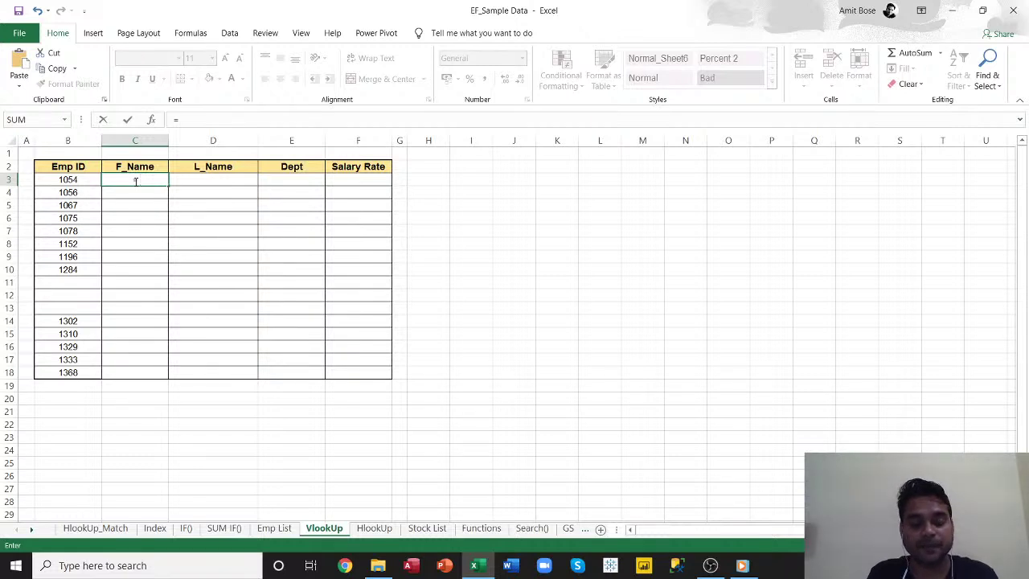
text( vlo)
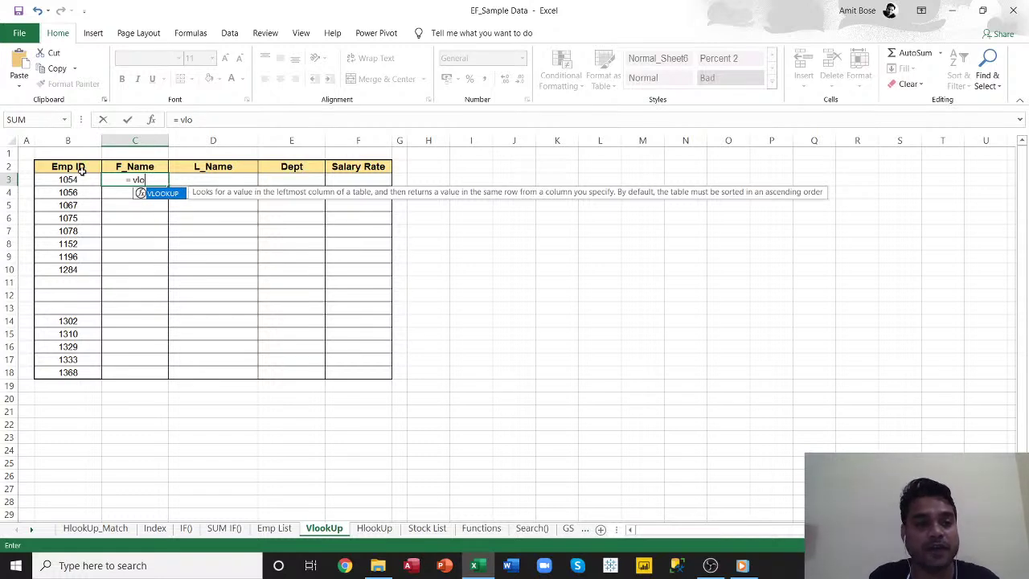
click(274, 529)
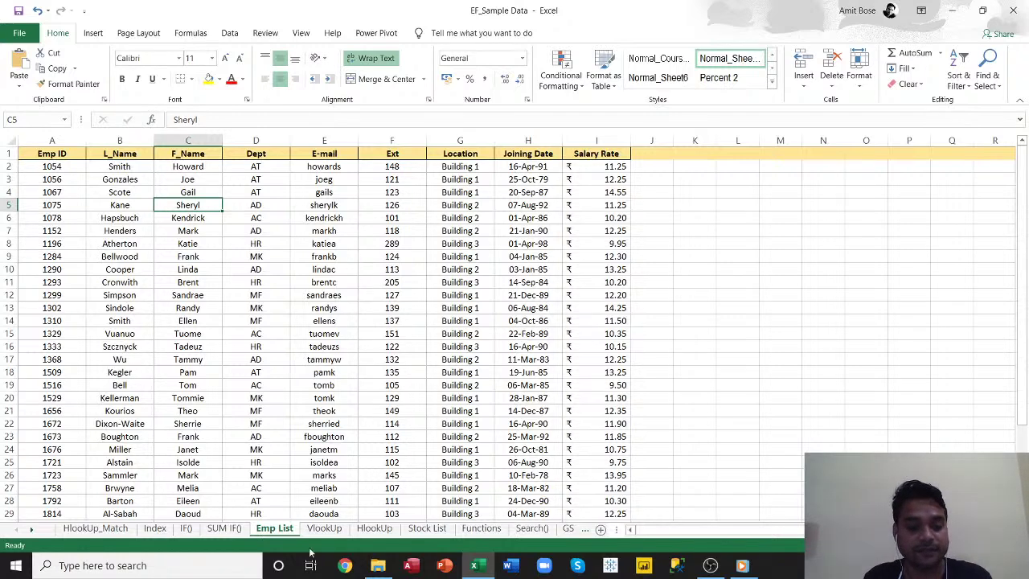
click(324, 528)
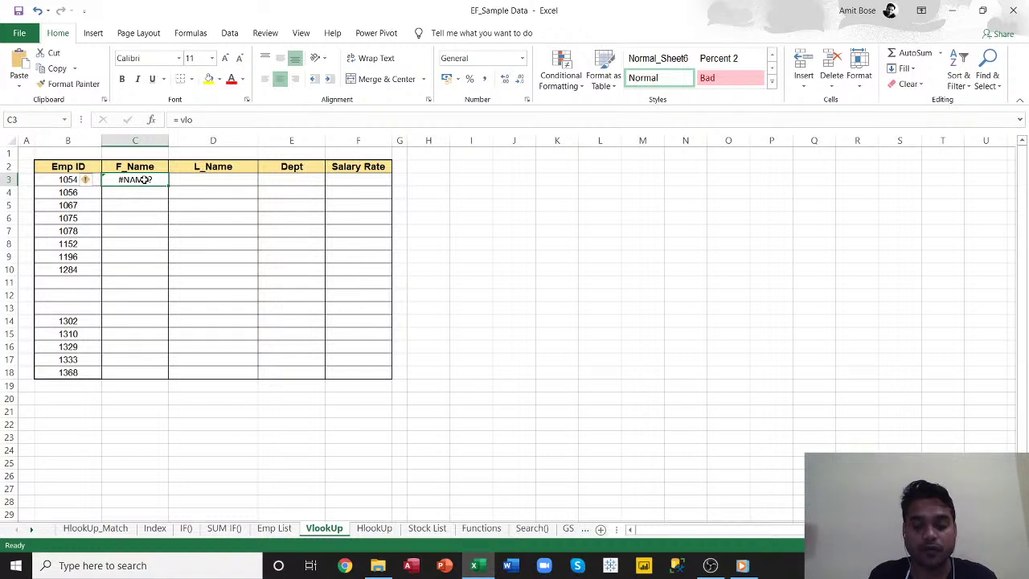
- Start a VLOOKUP in cell C3 through its function arguments dialog, with B3 as the lookup value
text(=vlo)
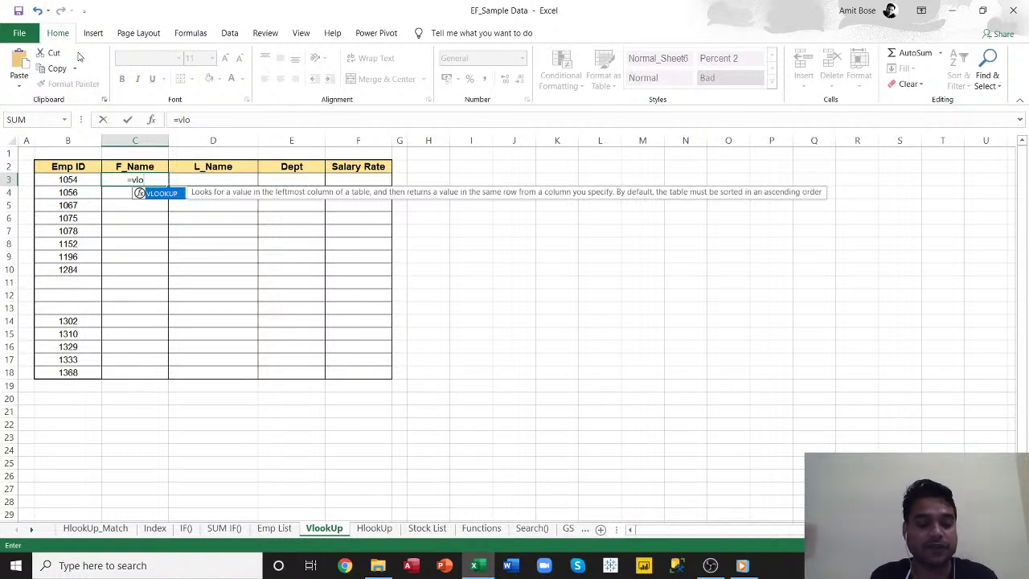
key(Tab)
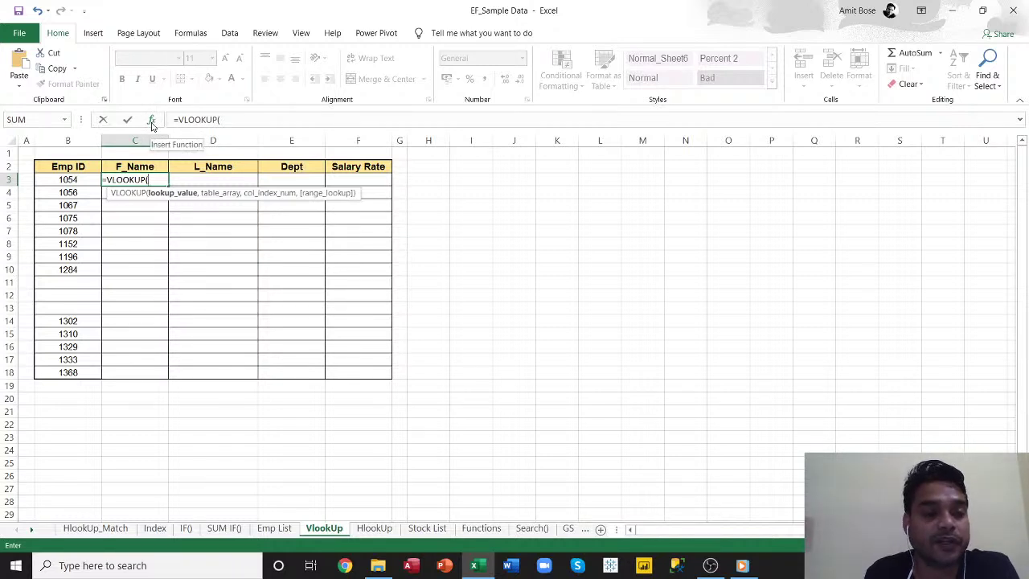
click(152, 121)
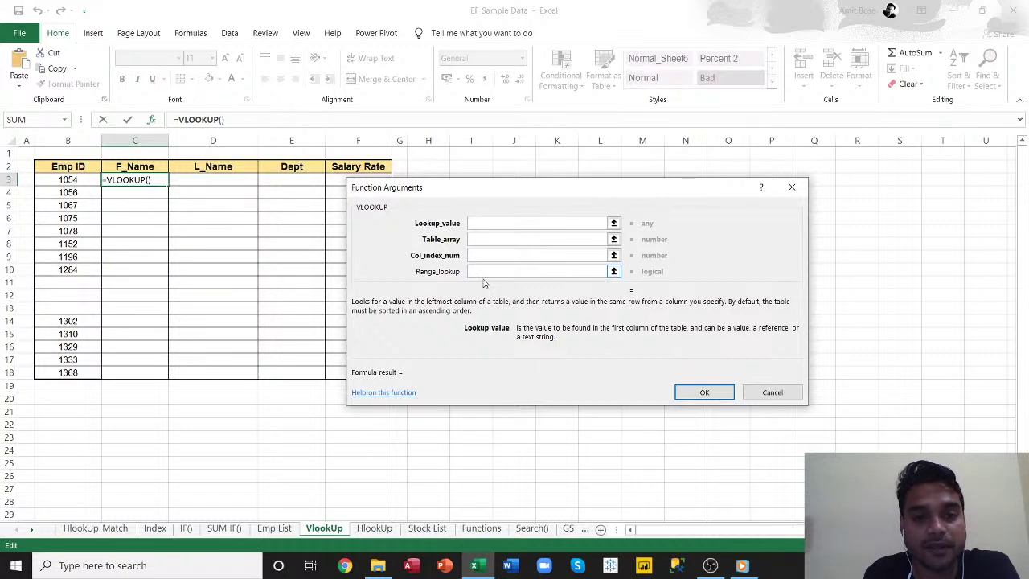
drag(508, 192, 529, 148)
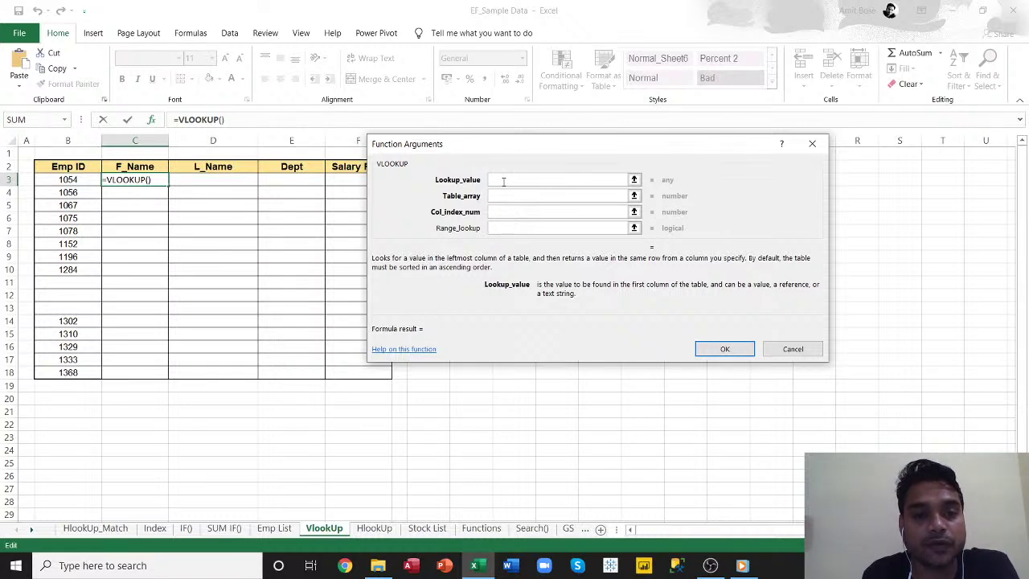
click(72, 181)
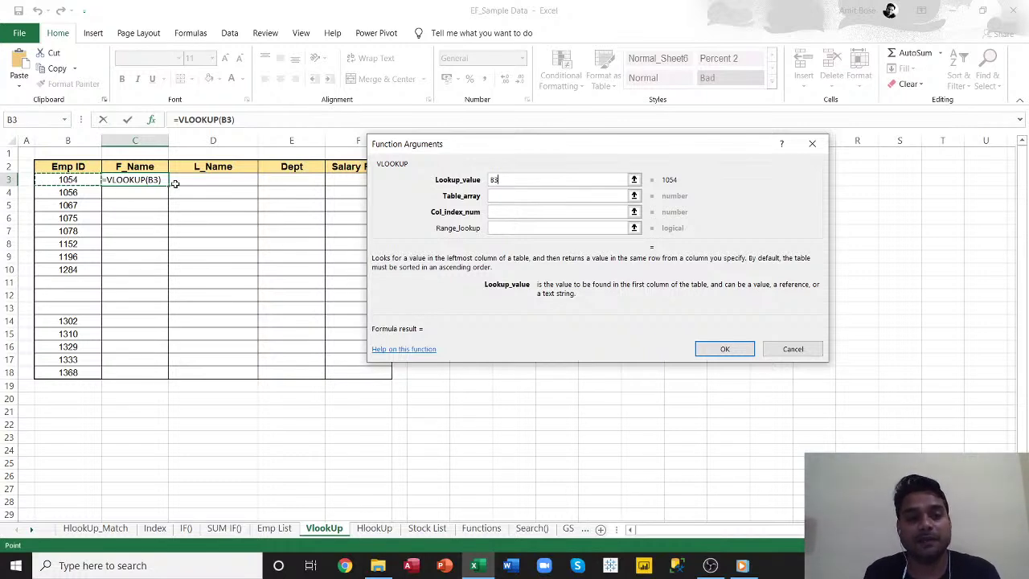
- Set the VLOOKUP's table array to the whole employee table, 'Emp List'!A1:I38
click(503, 196)
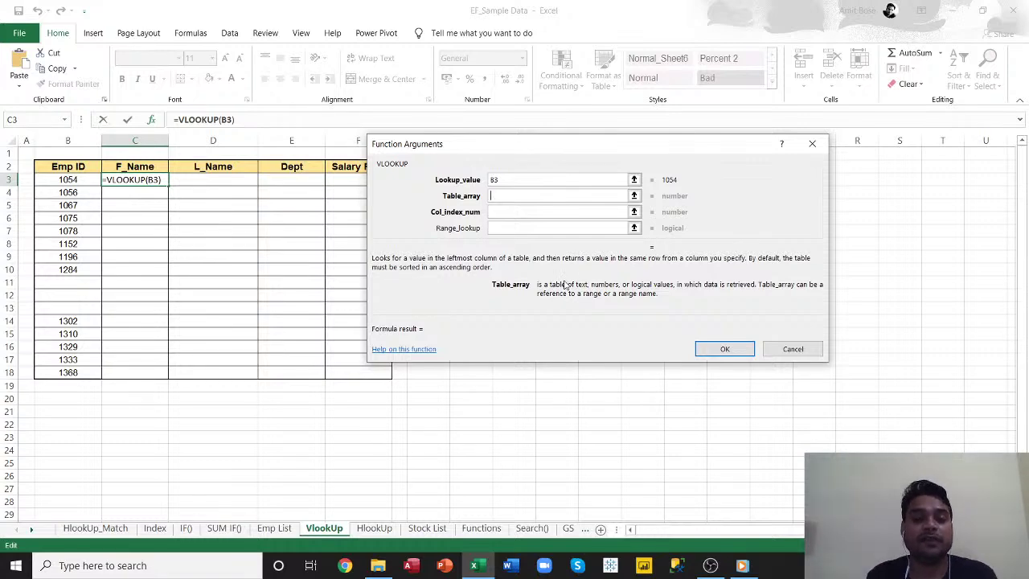
click(277, 530)
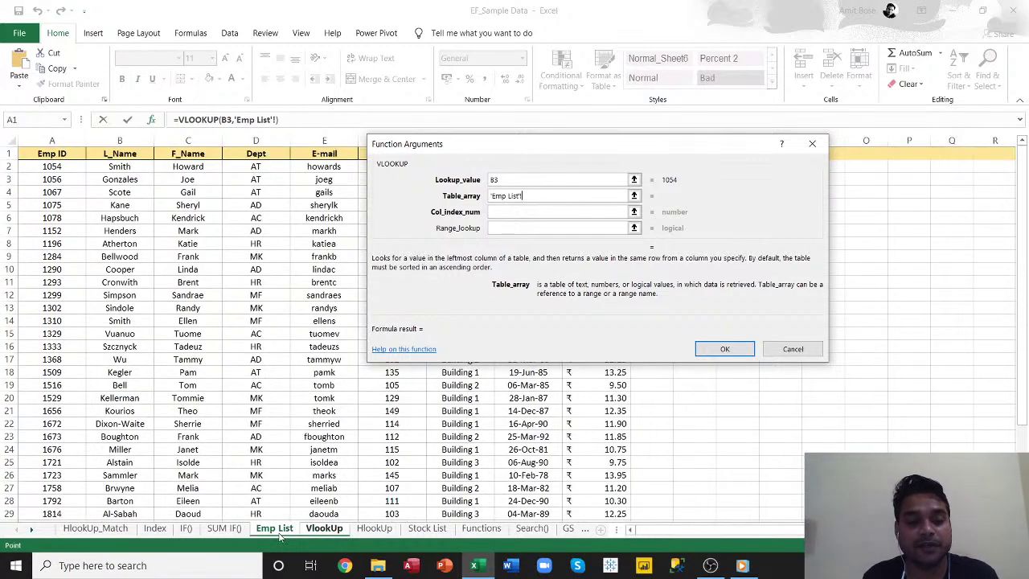
click(37, 156)
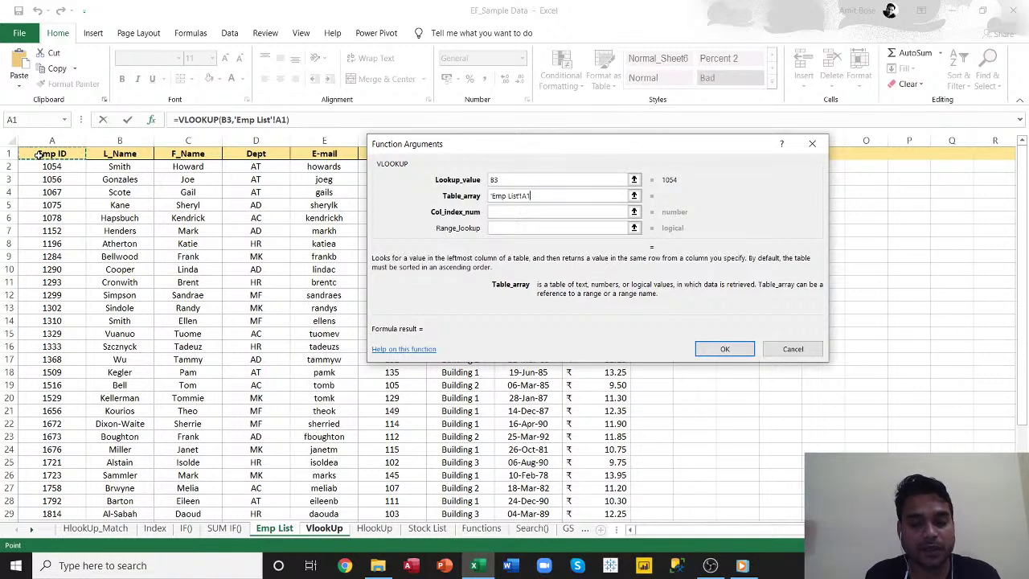
key(ctrl+shift+Down)
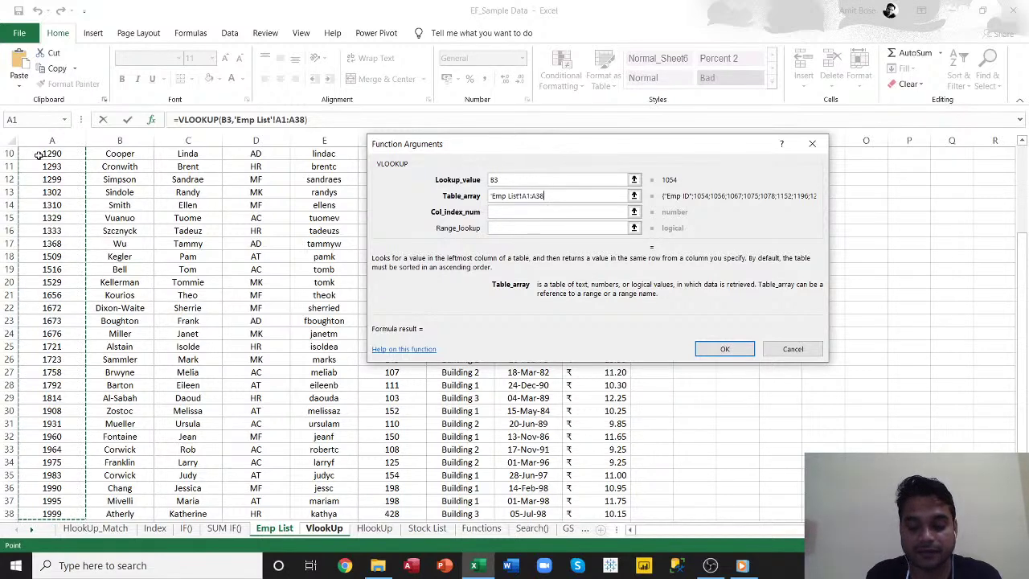
key(ctrl+shift+Right)
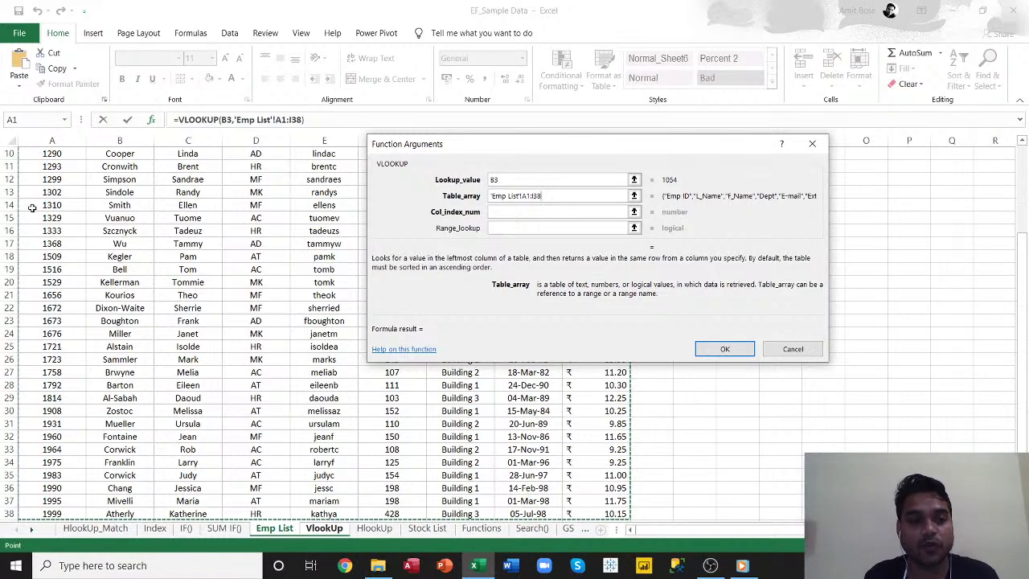
- Set the VLOOKUP's column index number to 3 for the first name column and its range lookup to false
click(524, 212)
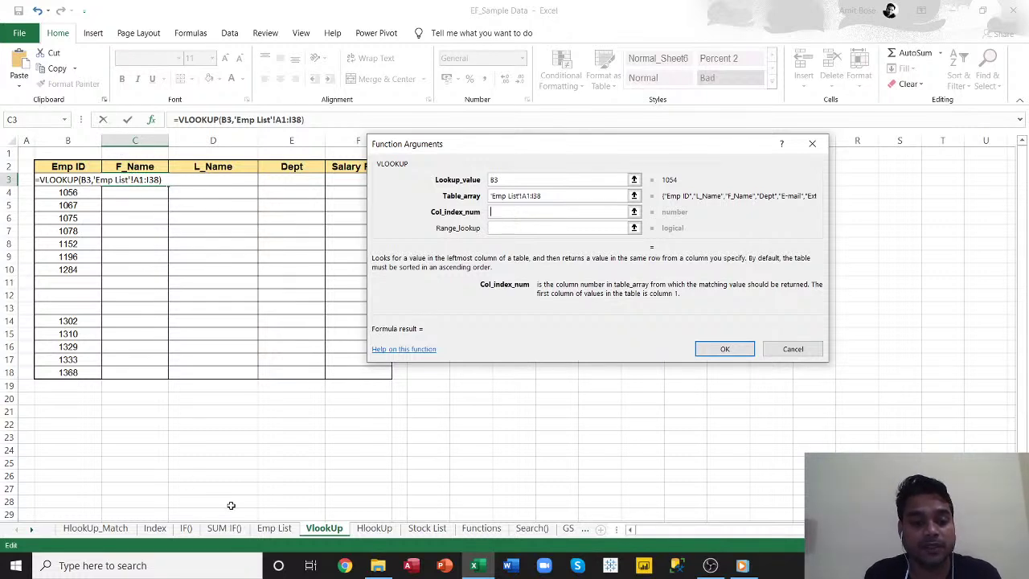
click(274, 528)
scroll(201, 296, up, 3)
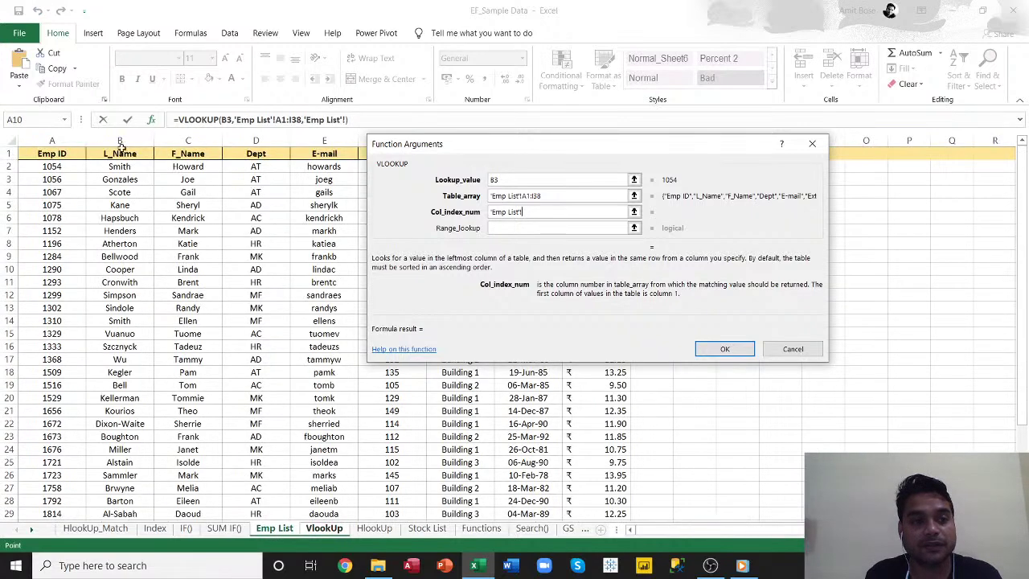
drag(529, 211, 488, 214)
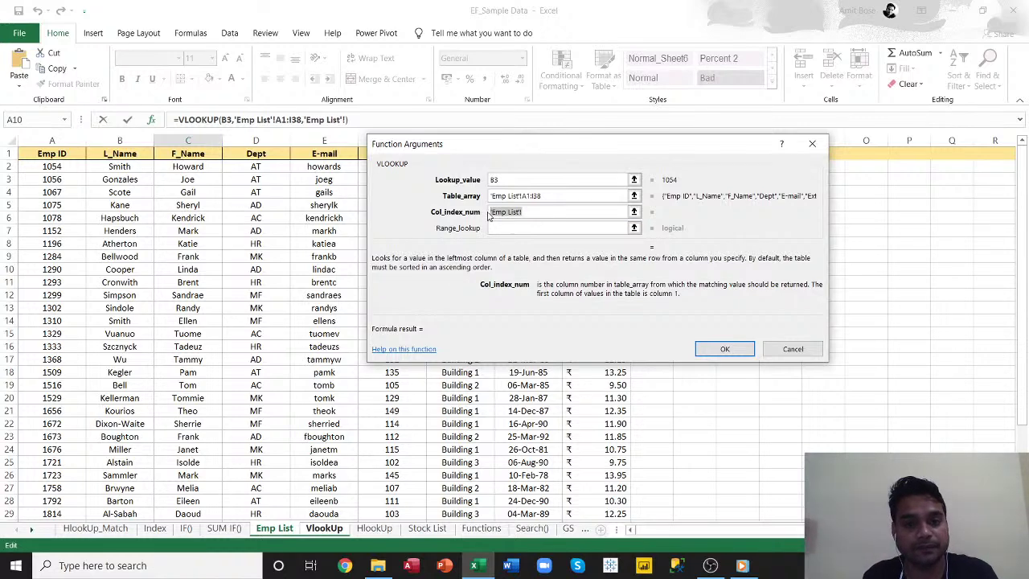
text(3)
key(Tab)
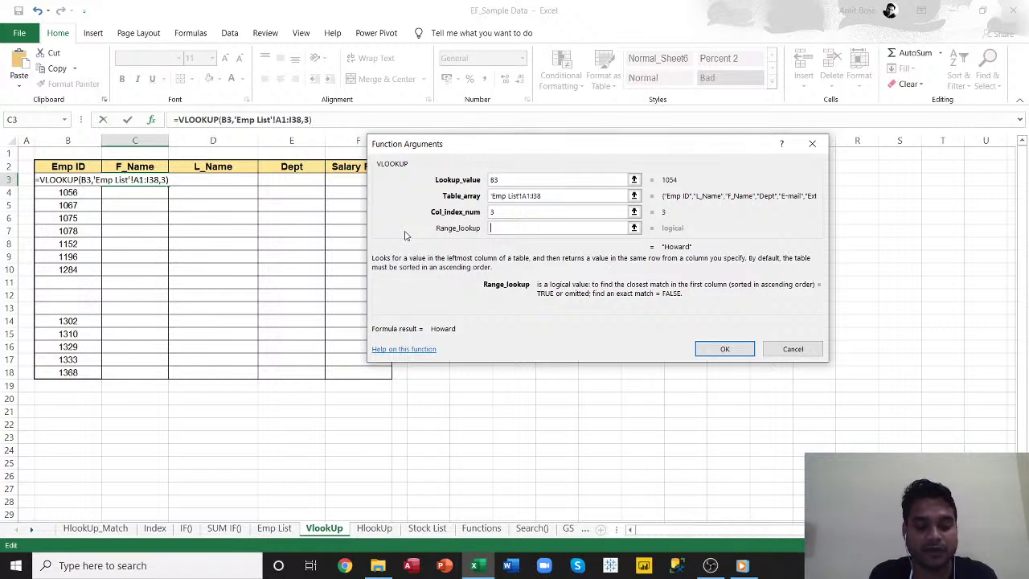
text(false)
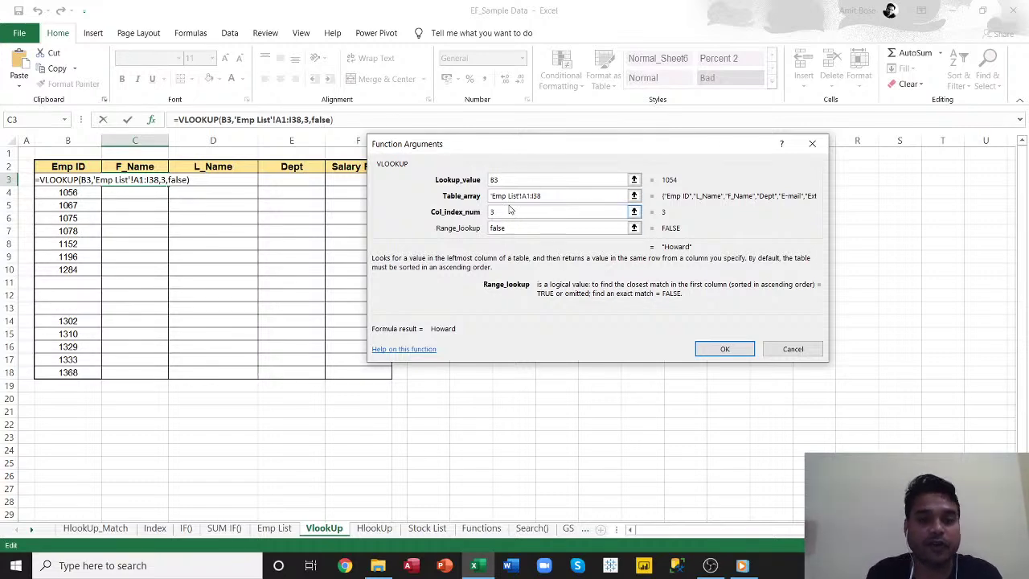
- Make the A1:I38 part of the VLOOKUP's table array absolute, as $A$1:$I$38
drag(543, 197, 521, 198)
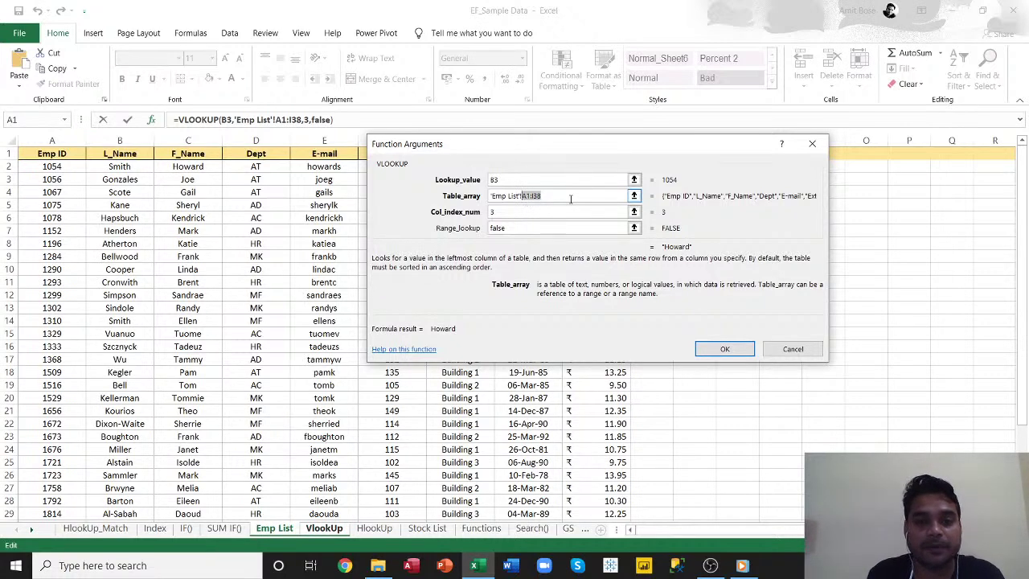
click(546, 197)
drag(545, 197, 523, 198)
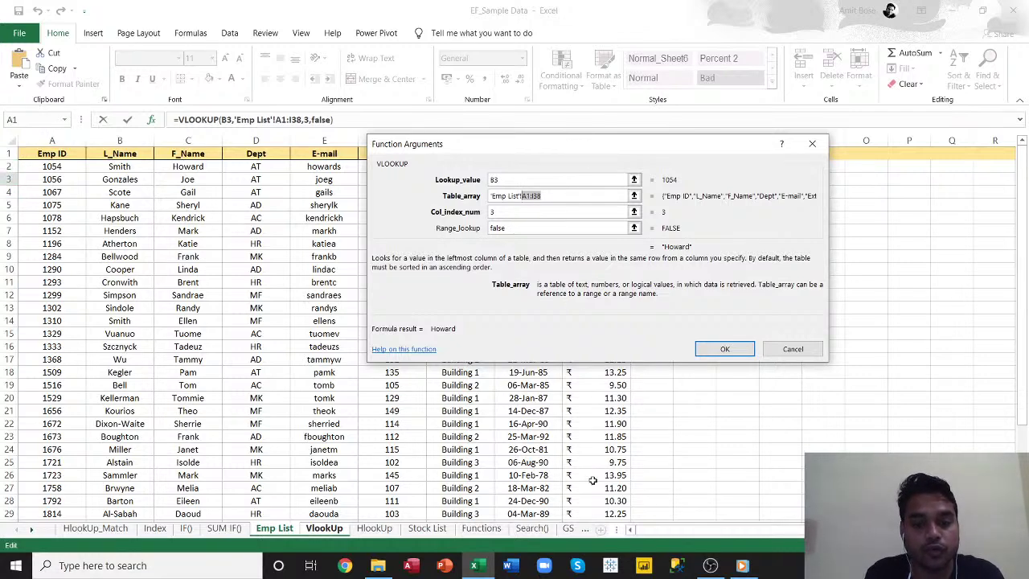
drag(676, 143, 876, 190)
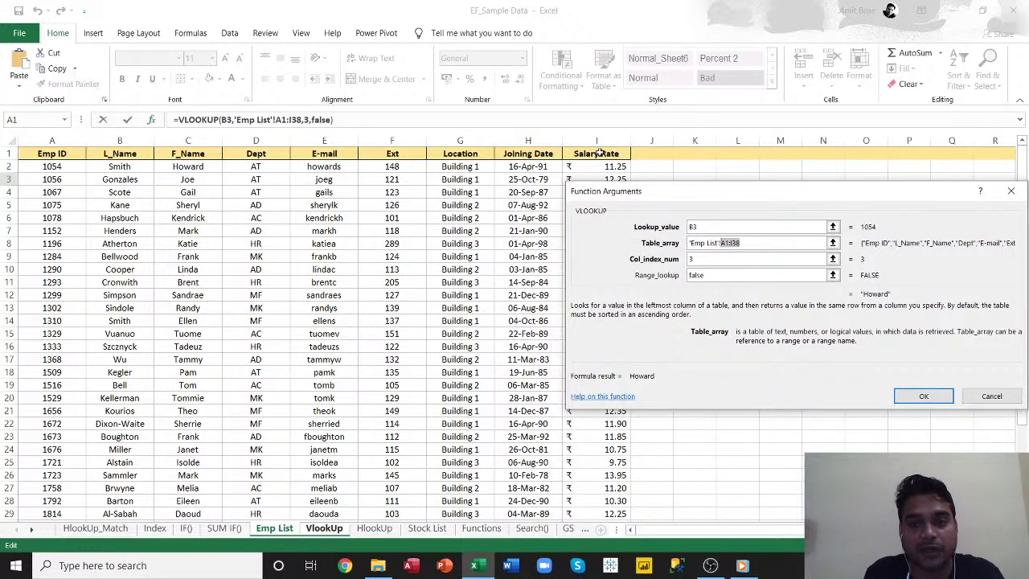
scroll(563, 438, down, 4)
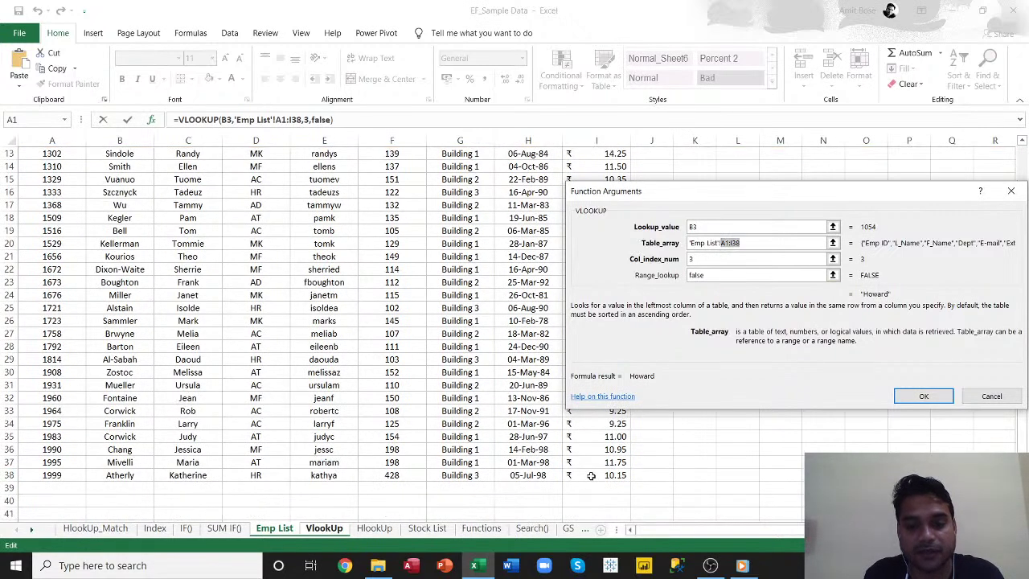
drag(751, 192, 513, 194)
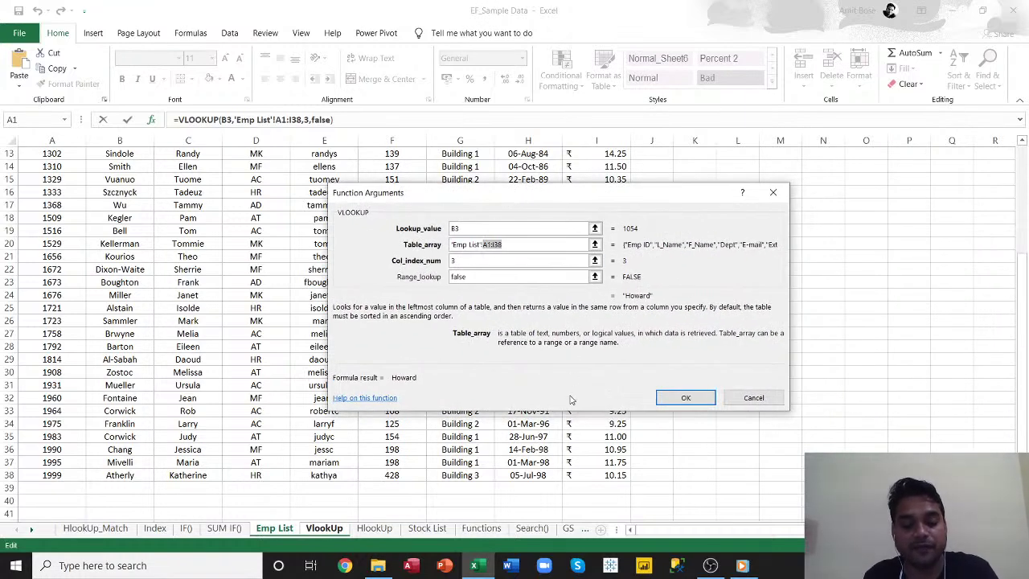
key(F4)
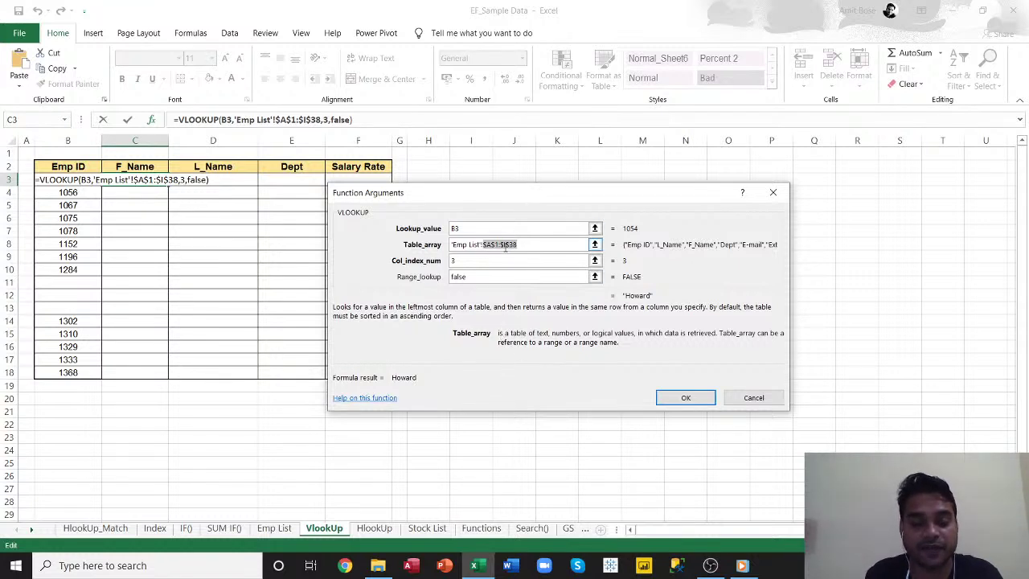
- Confirm the VLOOKUP in C3 and fill it down the F_Name column to C18
click(374, 122)
click(686, 398)
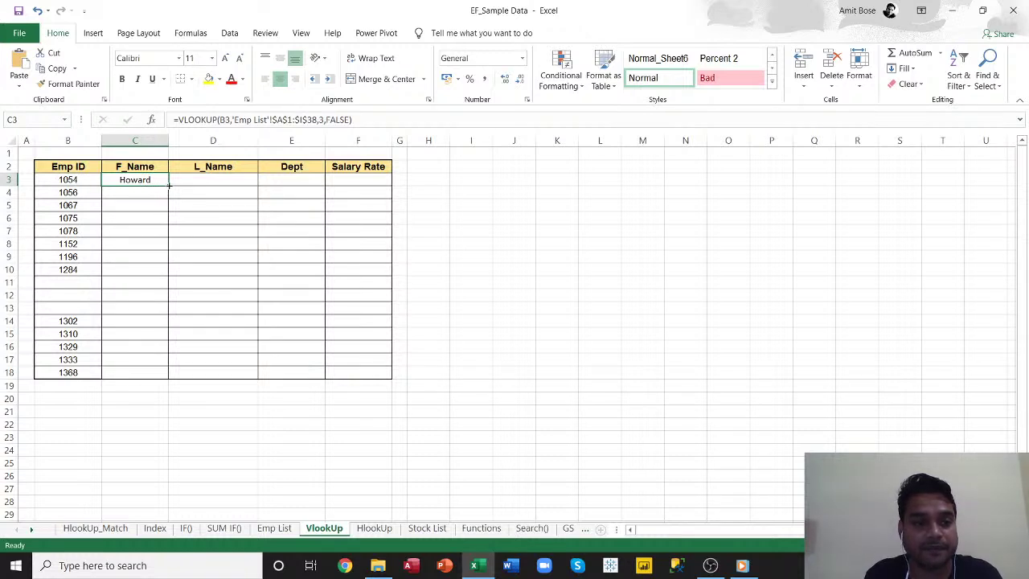
drag(168, 185, 154, 374)
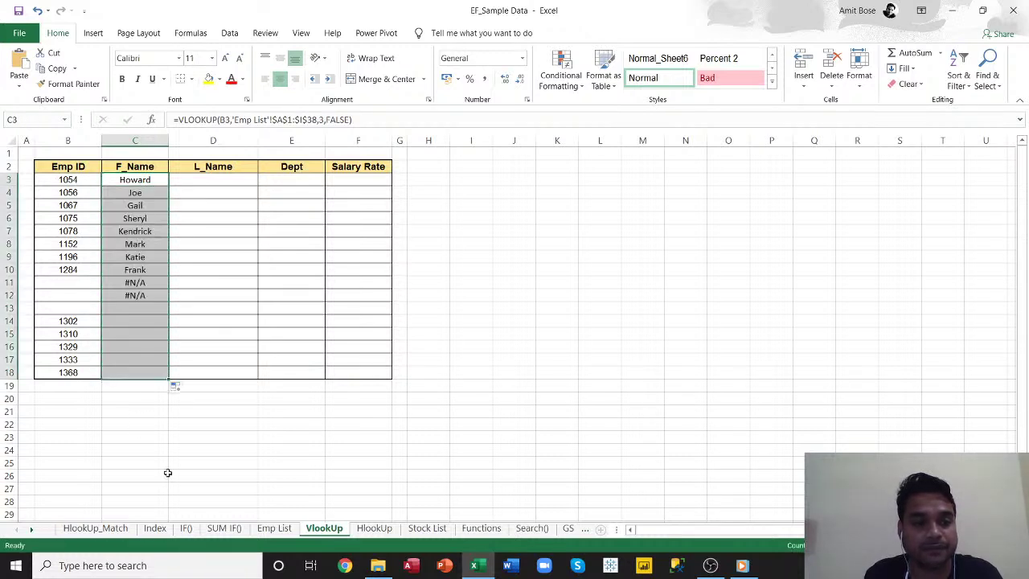
click(140, 439)
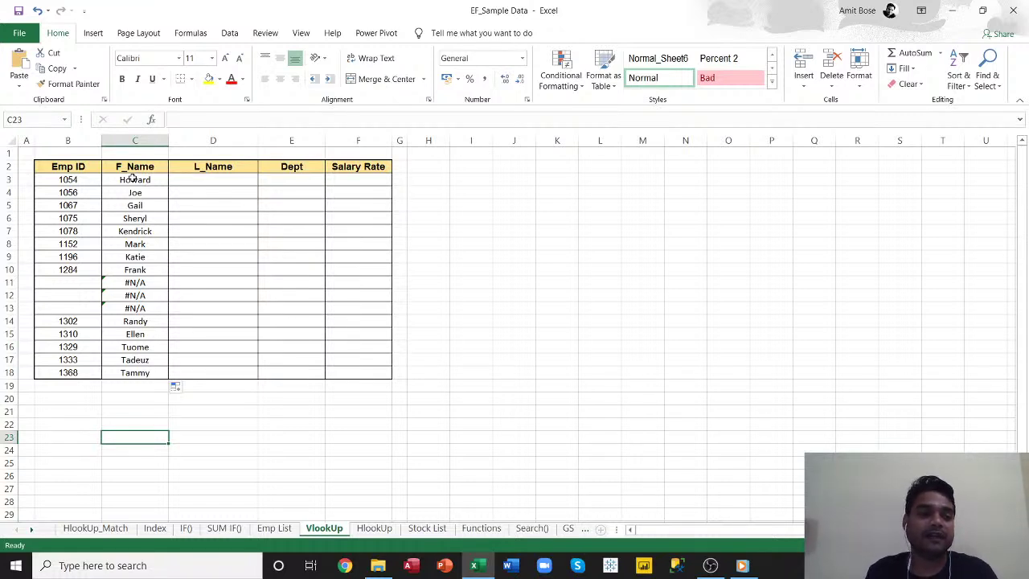
- Check the first name returned in C4 against the matching Emp ID row on the Emp List sheet
click(58, 193)
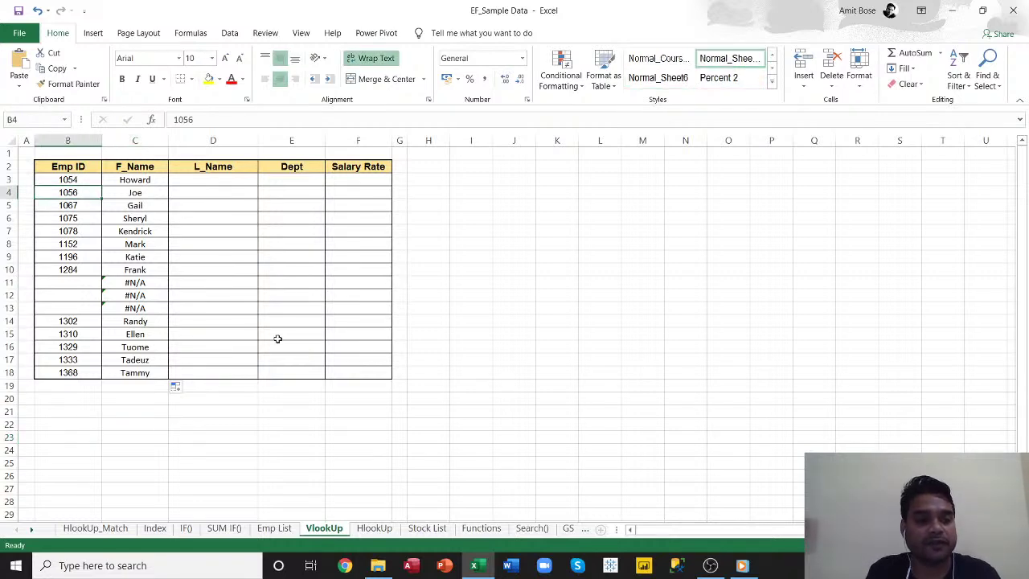
click(274, 531)
scroll(84, 310, up, 4)
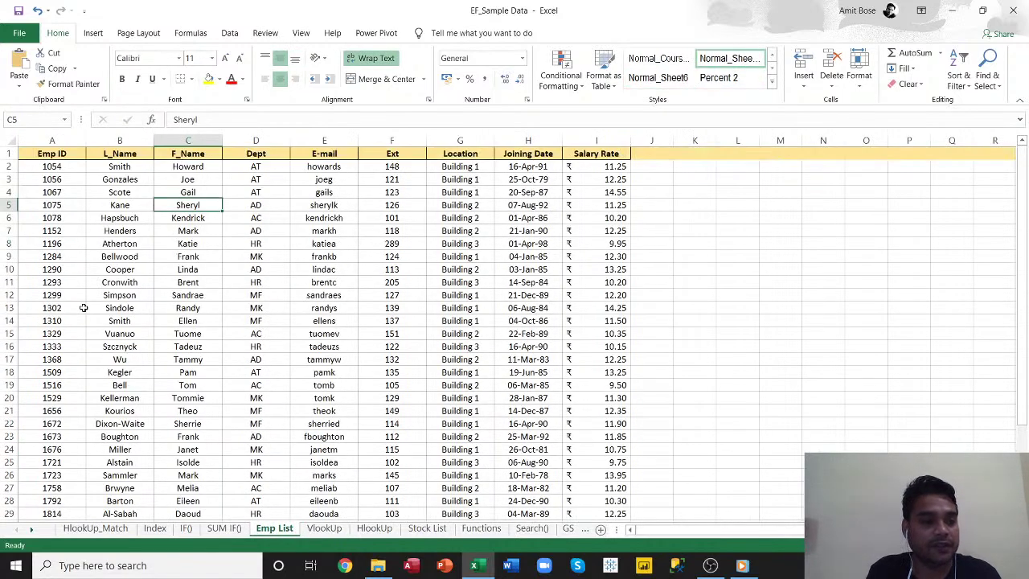
click(50, 180)
click(180, 182)
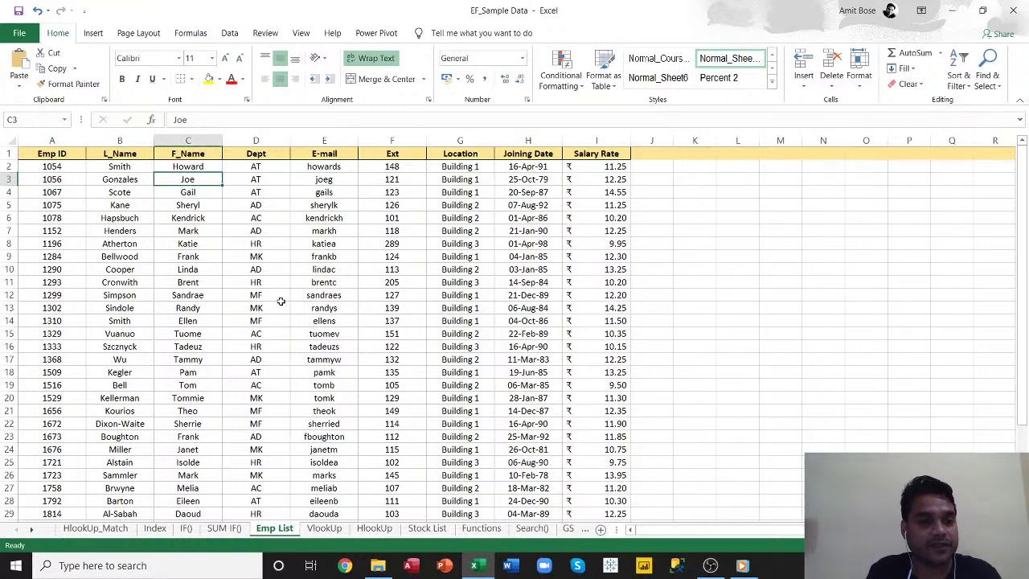
click(324, 529)
click(135, 193)
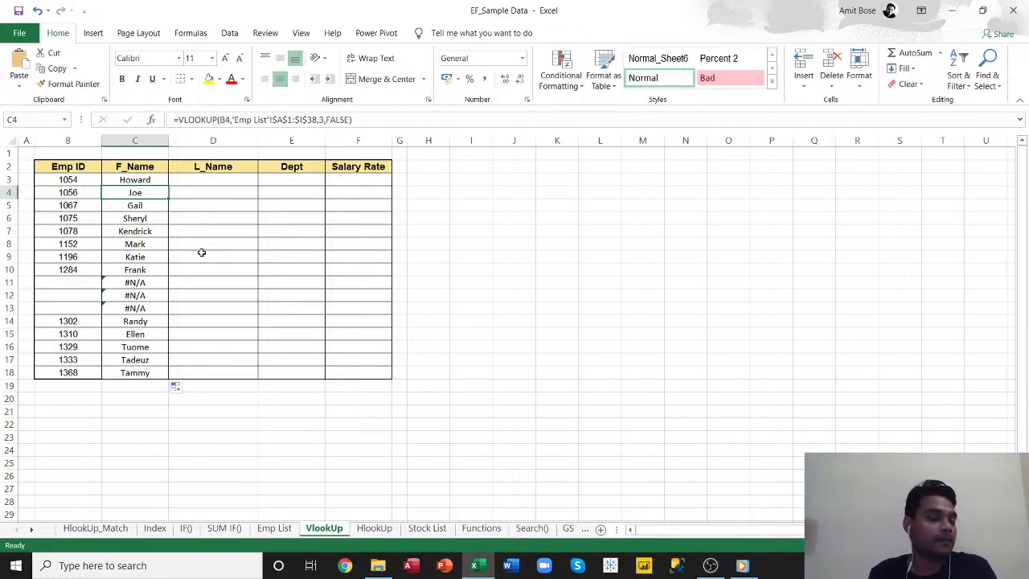
- Start a VLOOKUP in D3 for the last name through its function arguments dialog, with B3 as the lookup value
click(213, 179)
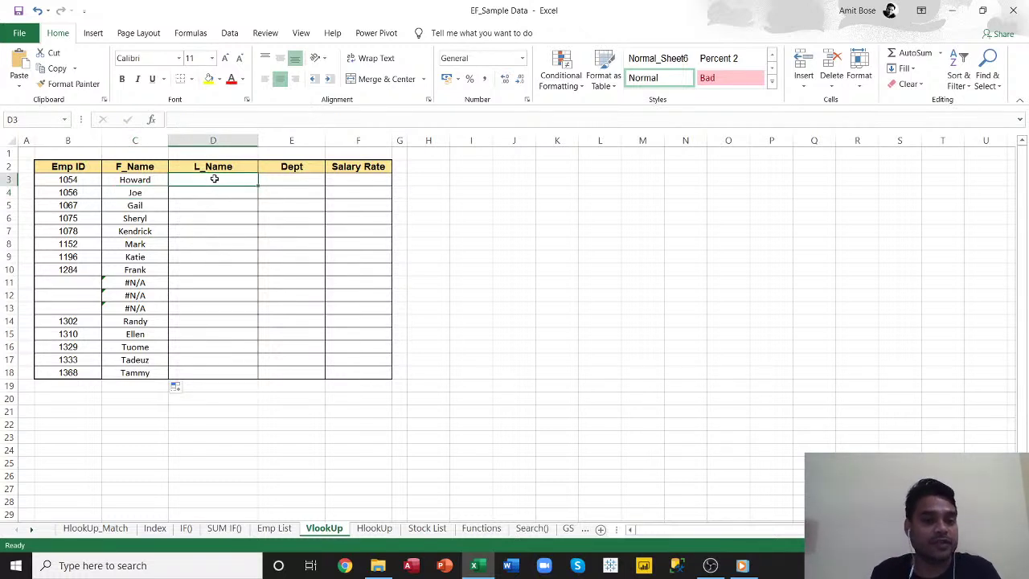
text(=)
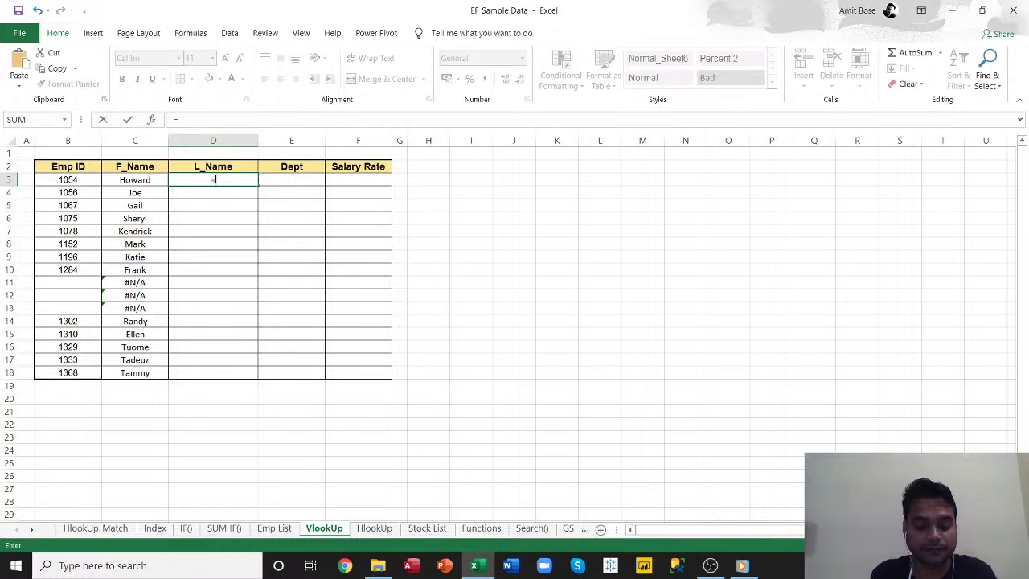
text(vlo)
key(Tab)
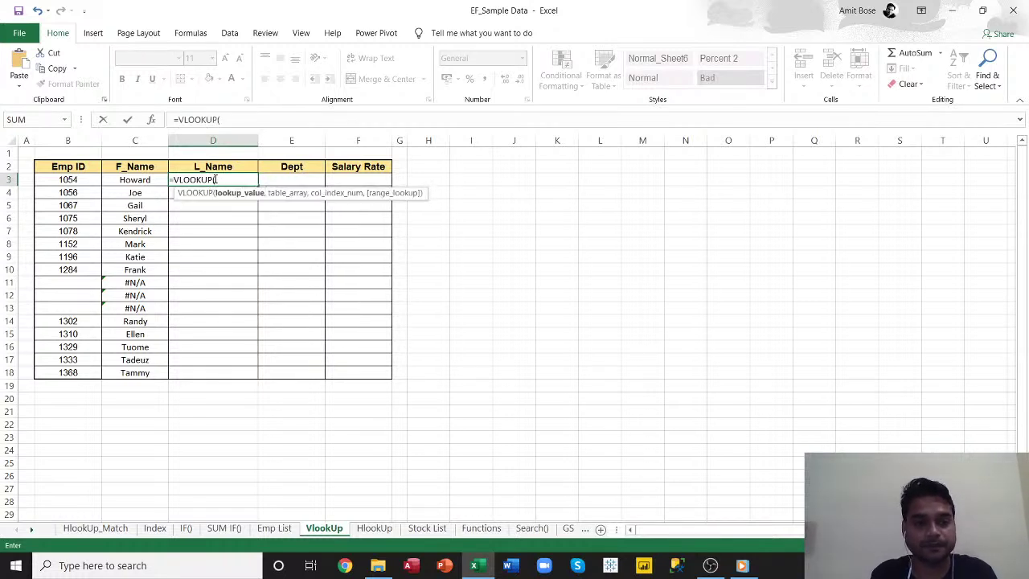
click(150, 120)
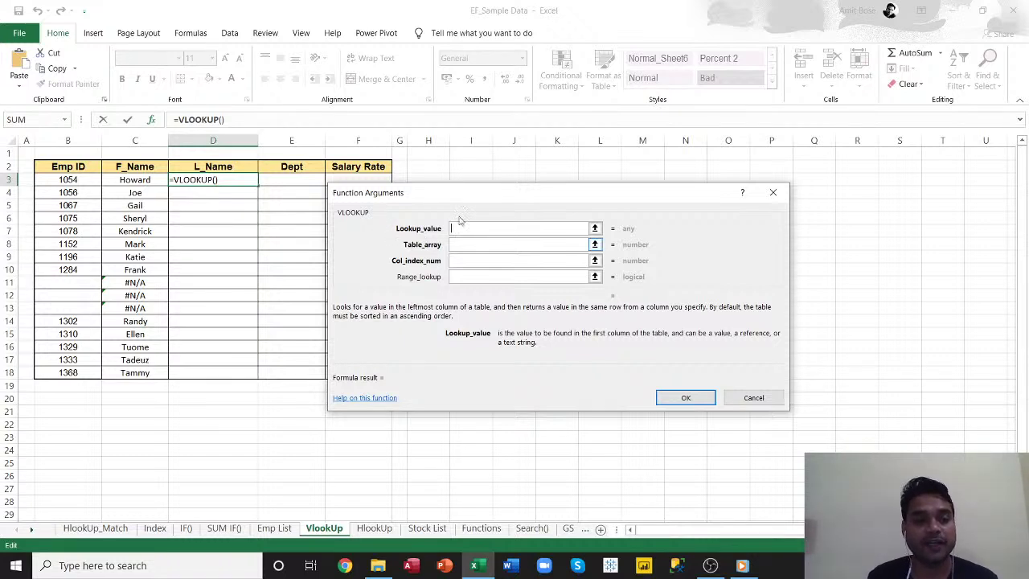
click(67, 180)
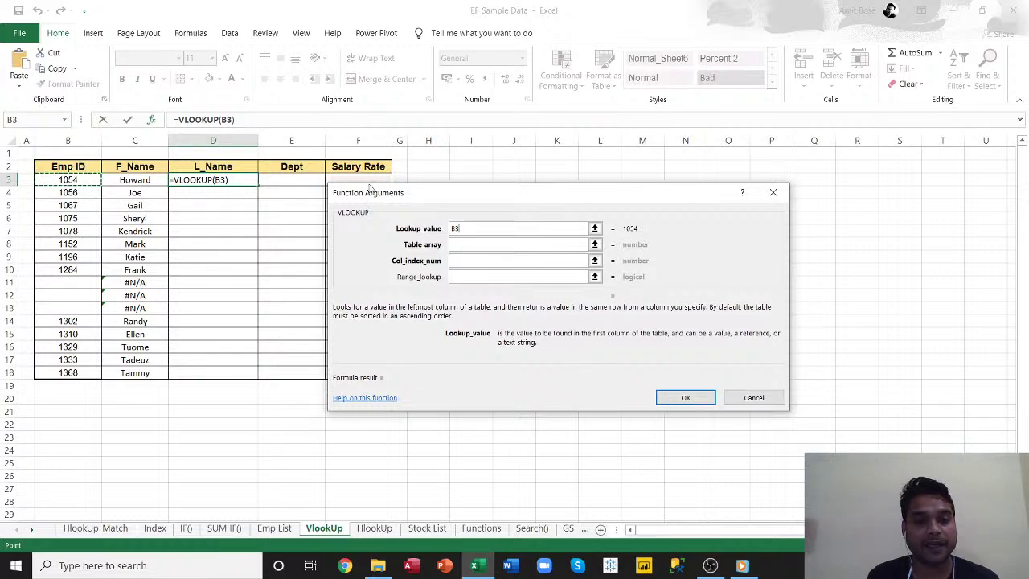
- Set the last-name VLOOKUP's table array to the whole employee table as an absolute range, 'Emp List'!$A$1:$I$38
click(482, 244)
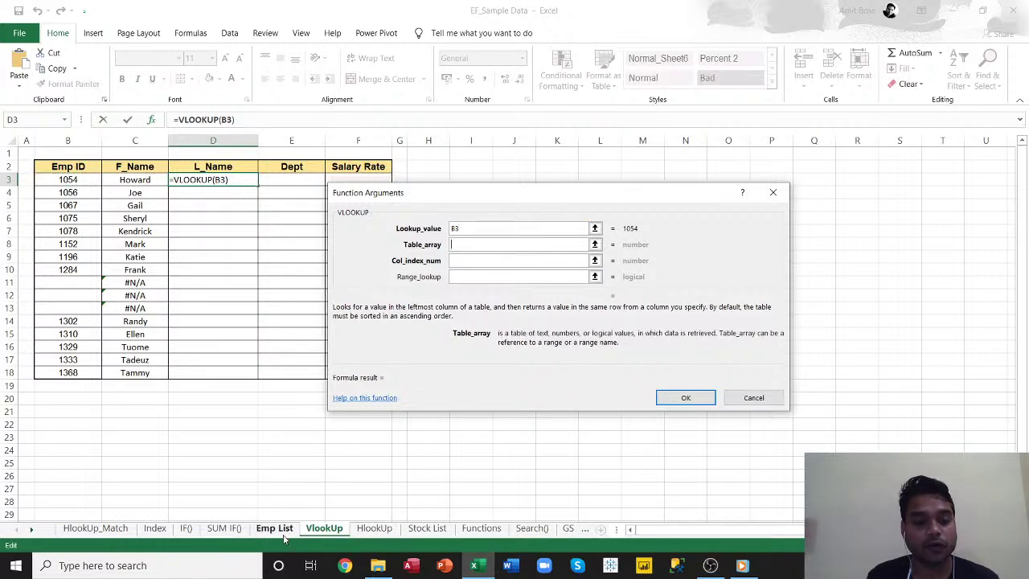
click(274, 529)
click(62, 156)
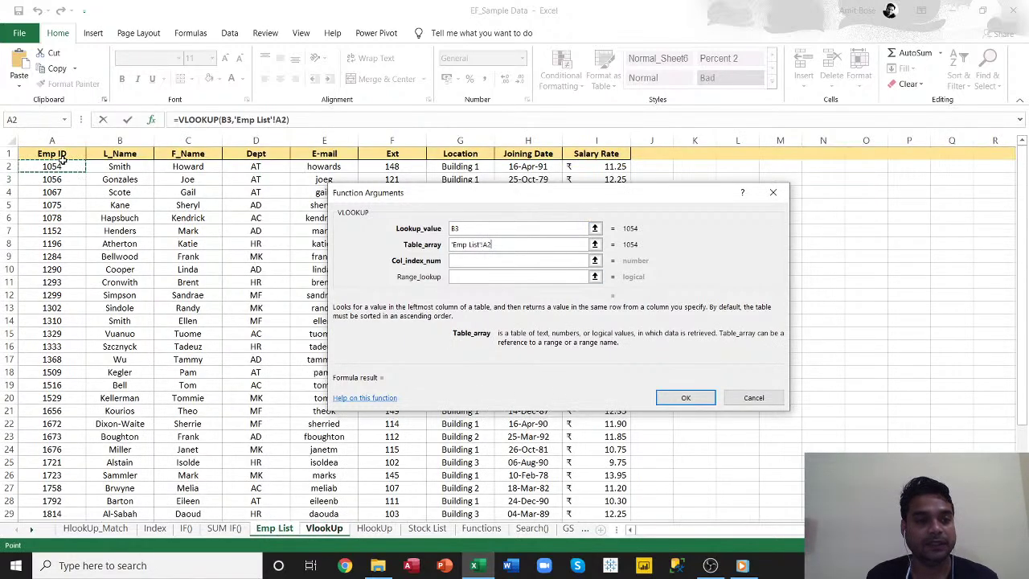
key(ctrl+shift+Right)
key(ctrl+shift+Down)
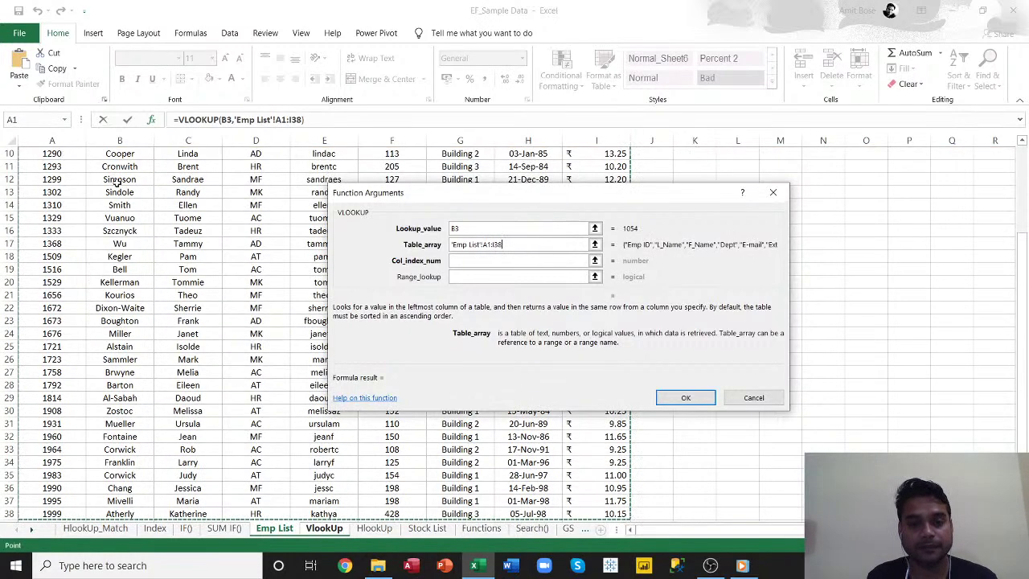
drag(502, 245, 483, 245)
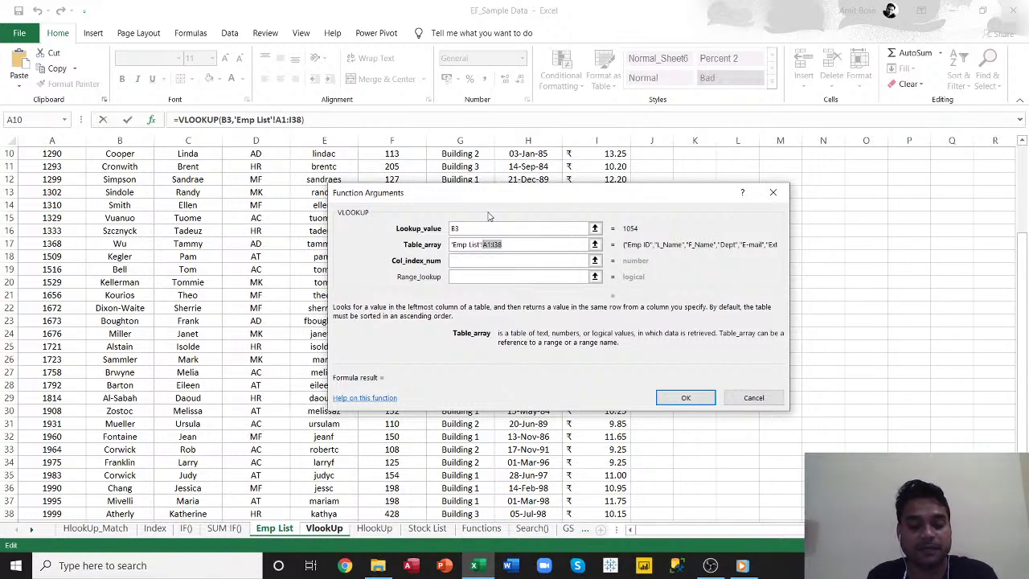
key(F4)
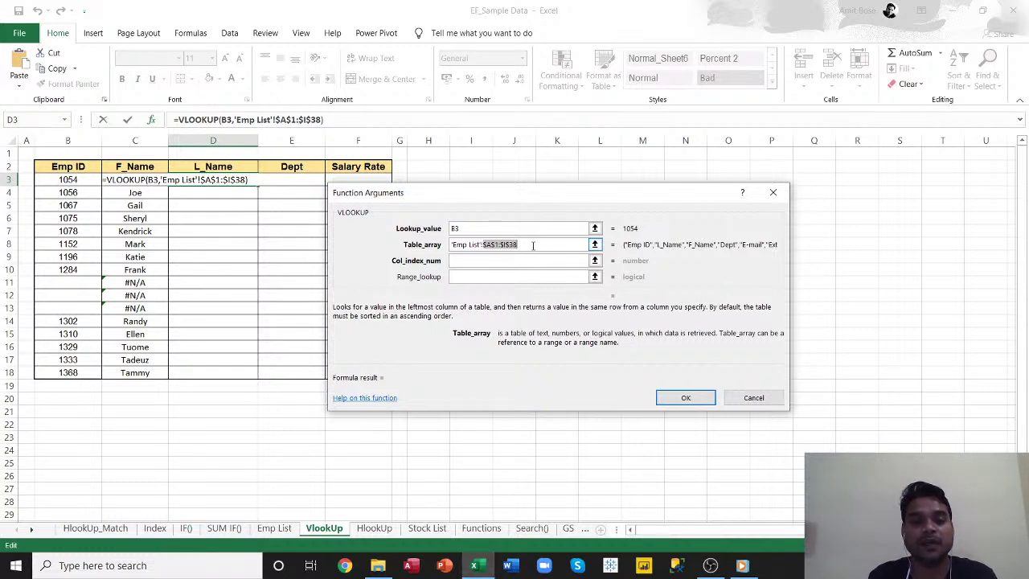
- Set the last-name VLOOKUP's column index number to 2, checking the L_Name column's position on the Emp List sheet
click(490, 261)
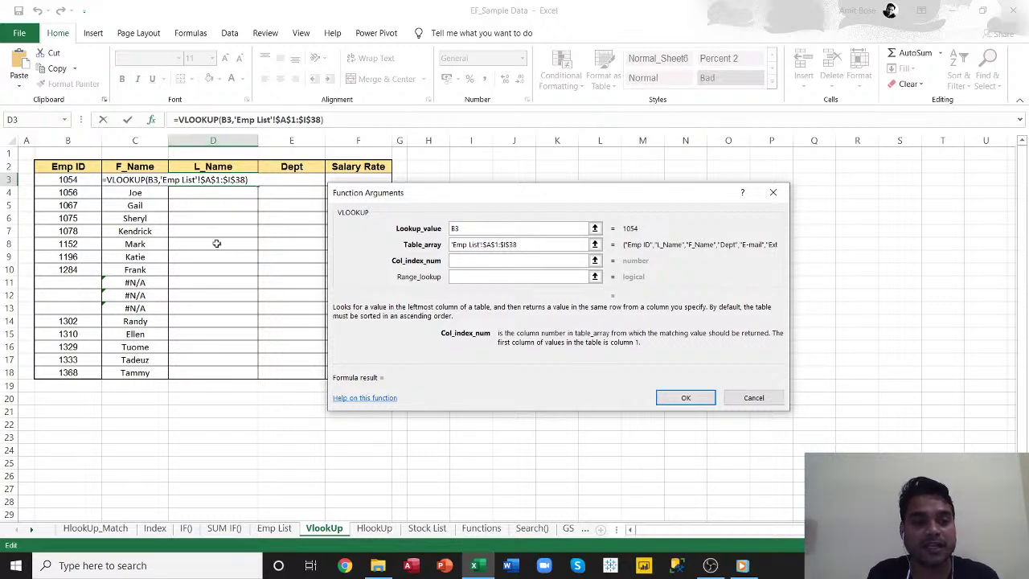
click(274, 529)
scroll(159, 364, up, 3)
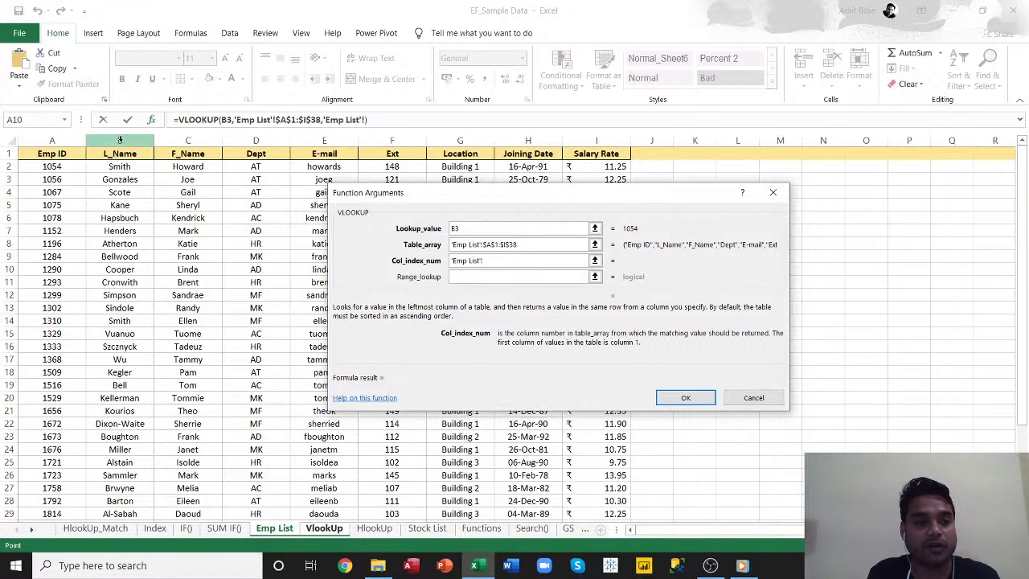
click(498, 258)
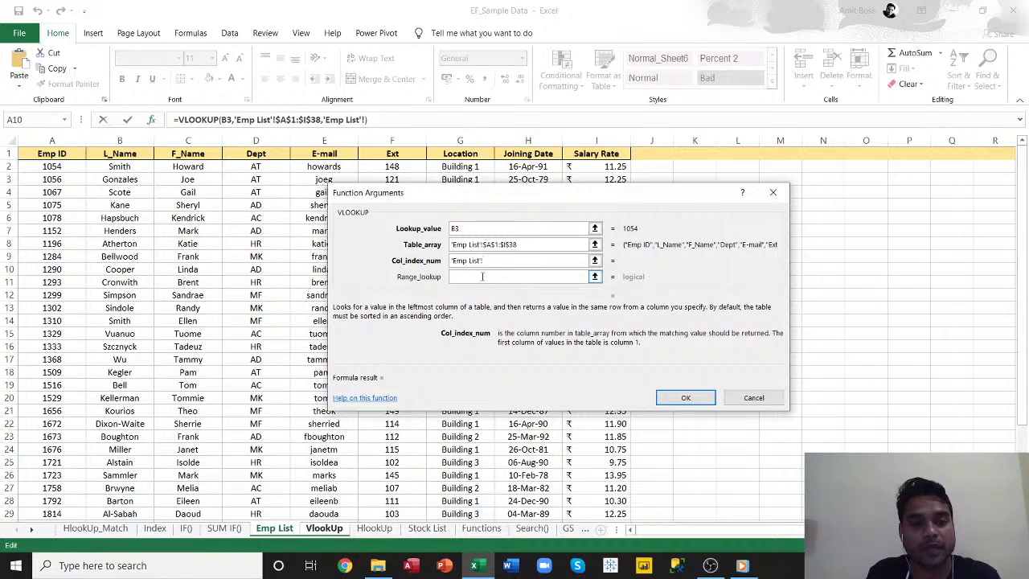
drag(503, 261, 441, 266)
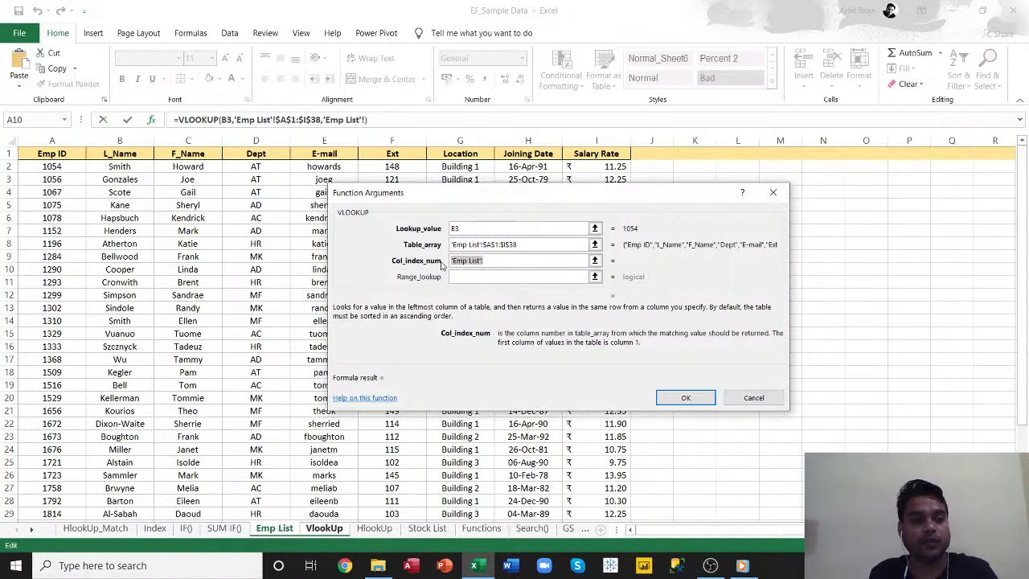
text(2)
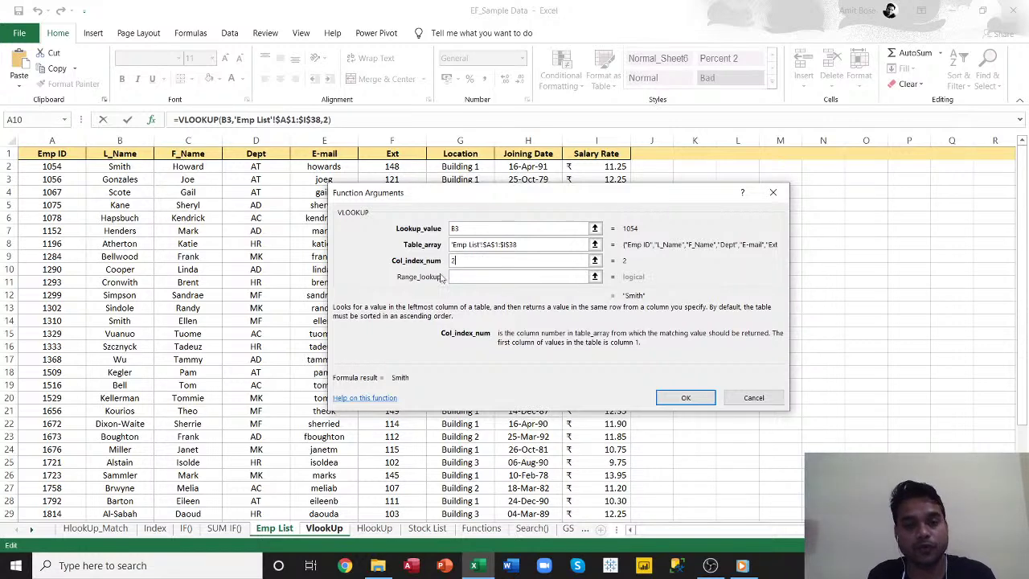
- Set the last-name VLOOKUP's range lookup to False, confirm it and fill it down the L_Name column to D18
click(463, 277)
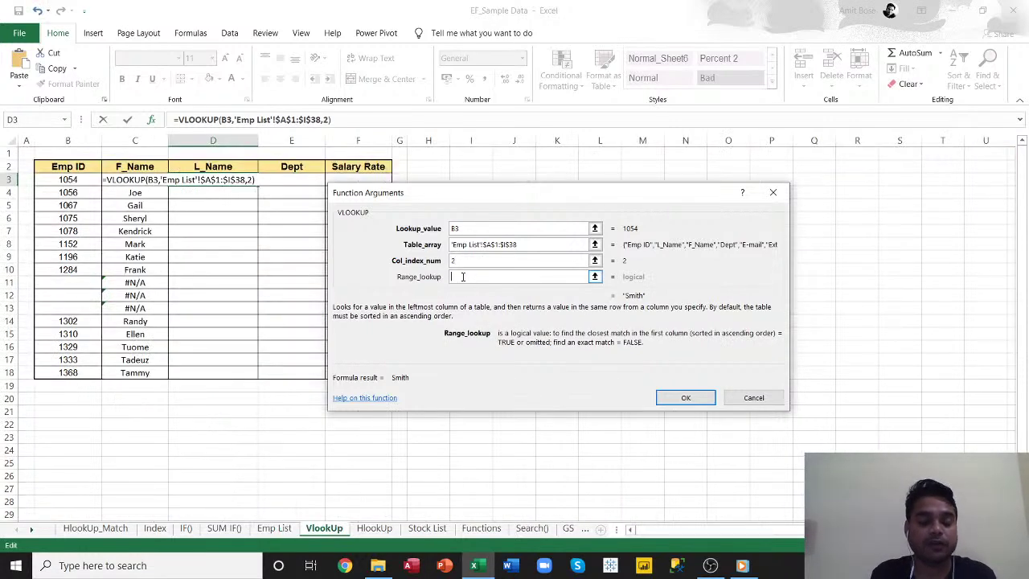
text(Fa)
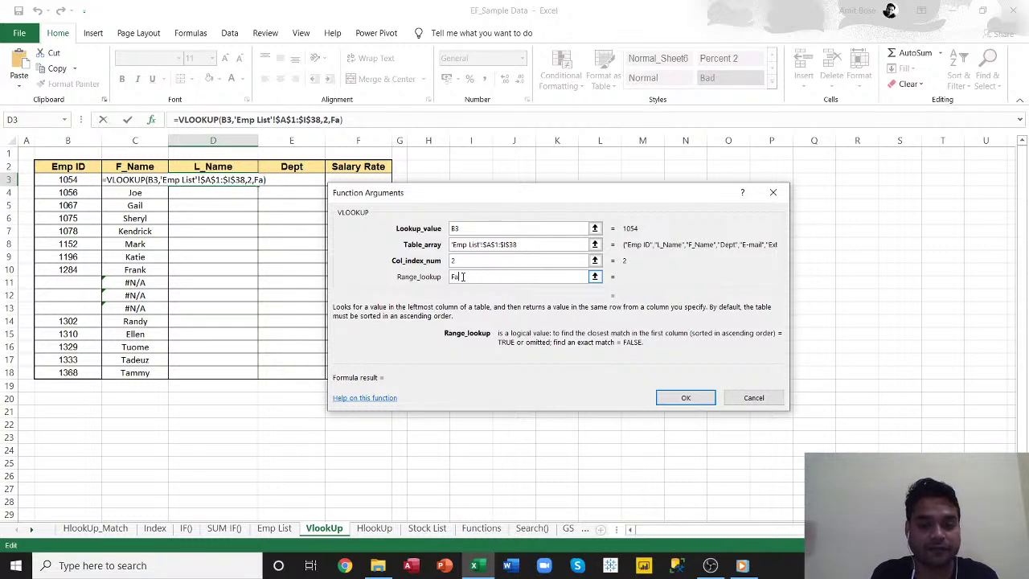
text(lse)
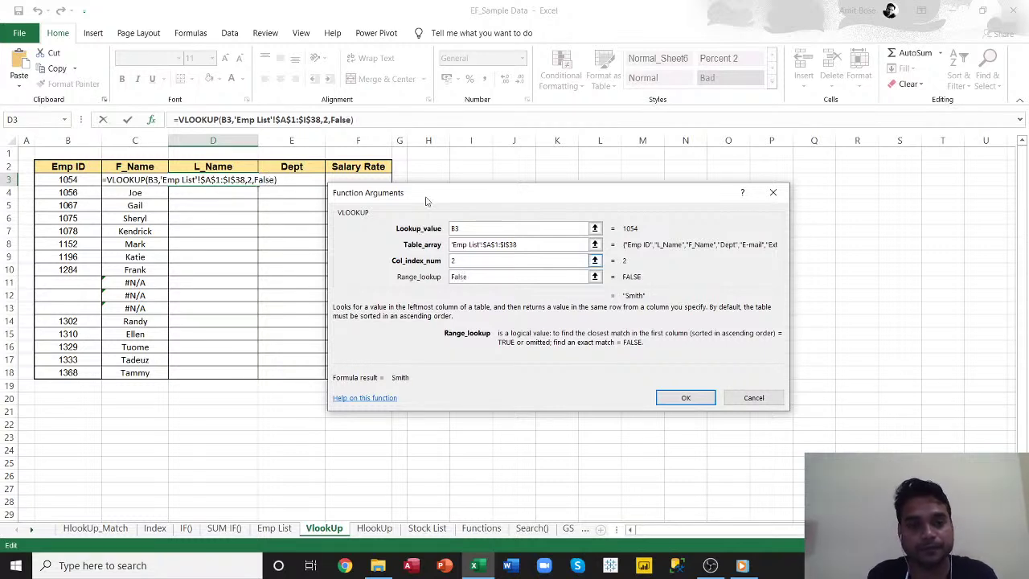
click(399, 121)
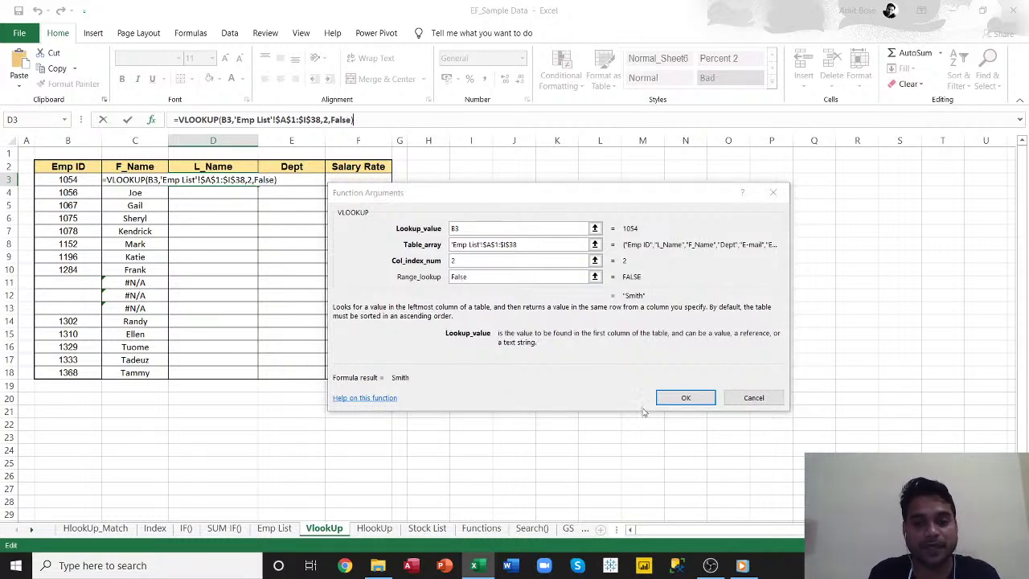
click(686, 397)
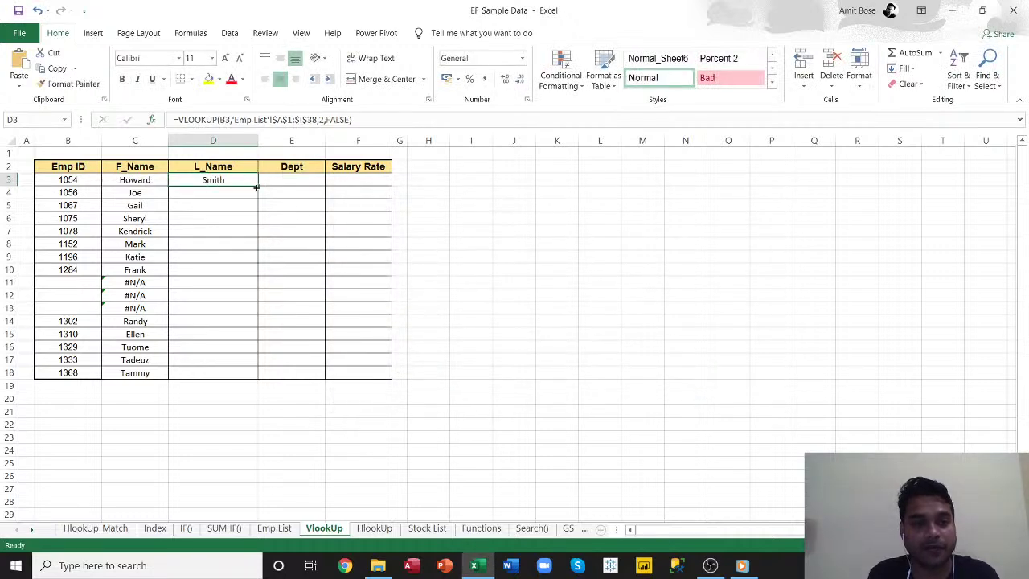
drag(258, 186, 249, 375)
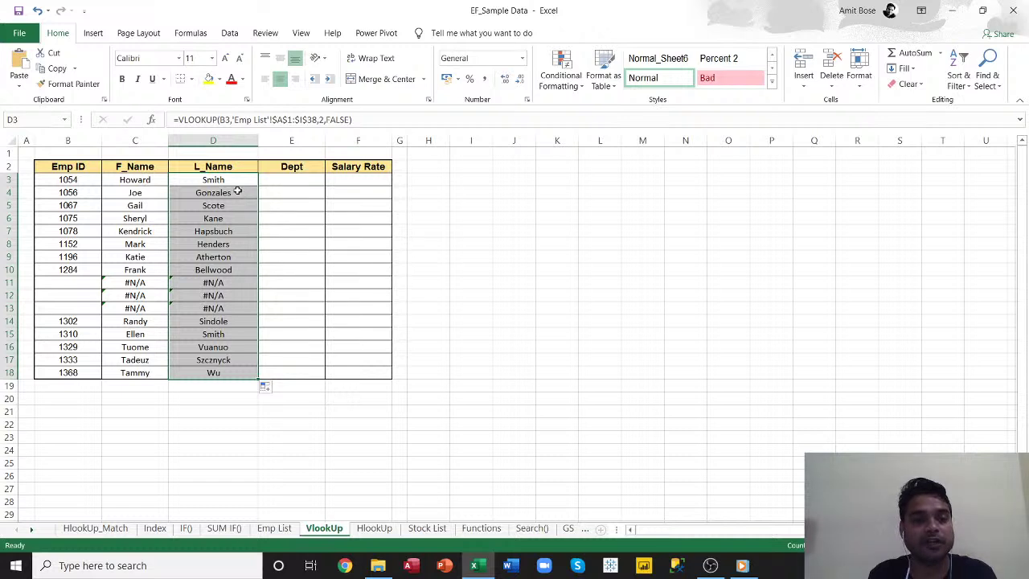
- Start a VLOOKUP formula for the department in E3 with B3 as the lookup value
click(276, 180)
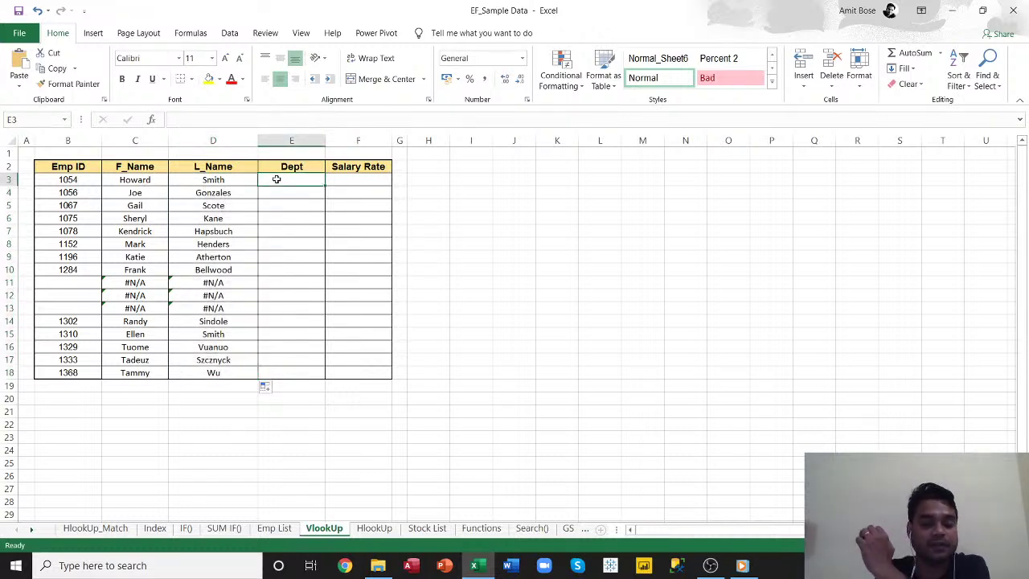
text(=vl)
key(Tab)
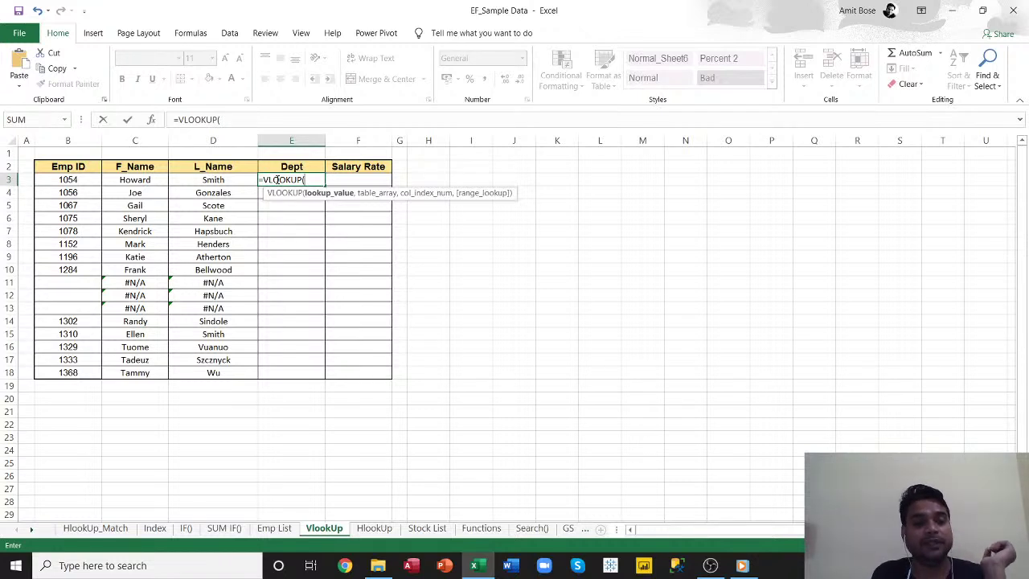
click(70, 181)
text(,)
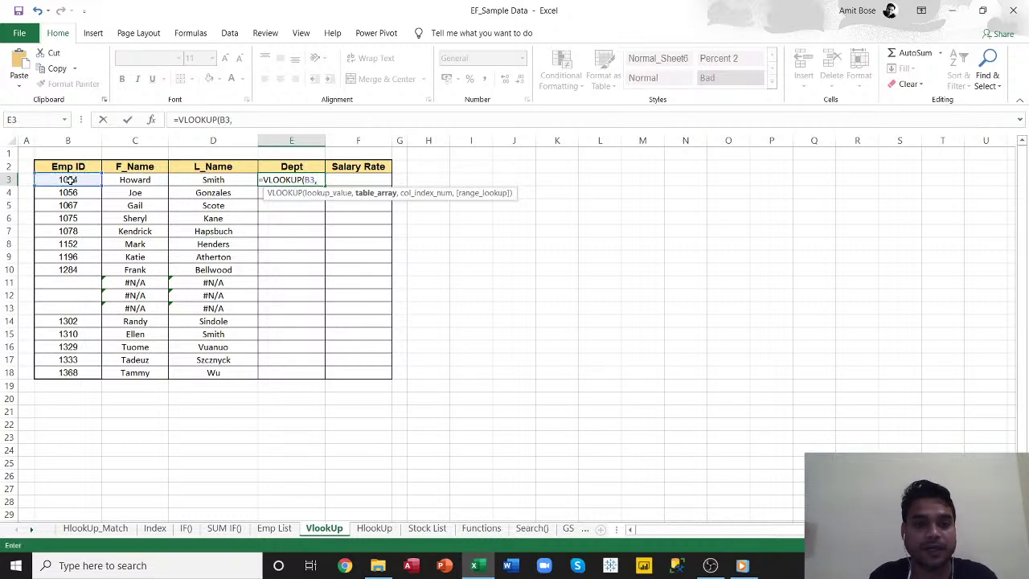
- Set the department VLOOKUP's table array to the whole employee table, 'Emp List'!A1:I38
click(275, 528)
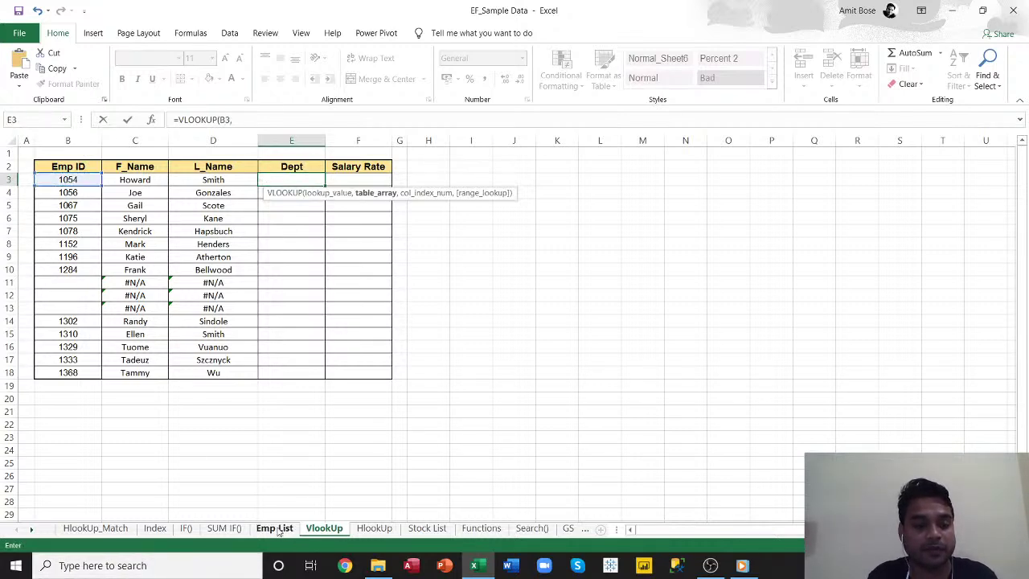
drag(52, 153, 622, 502)
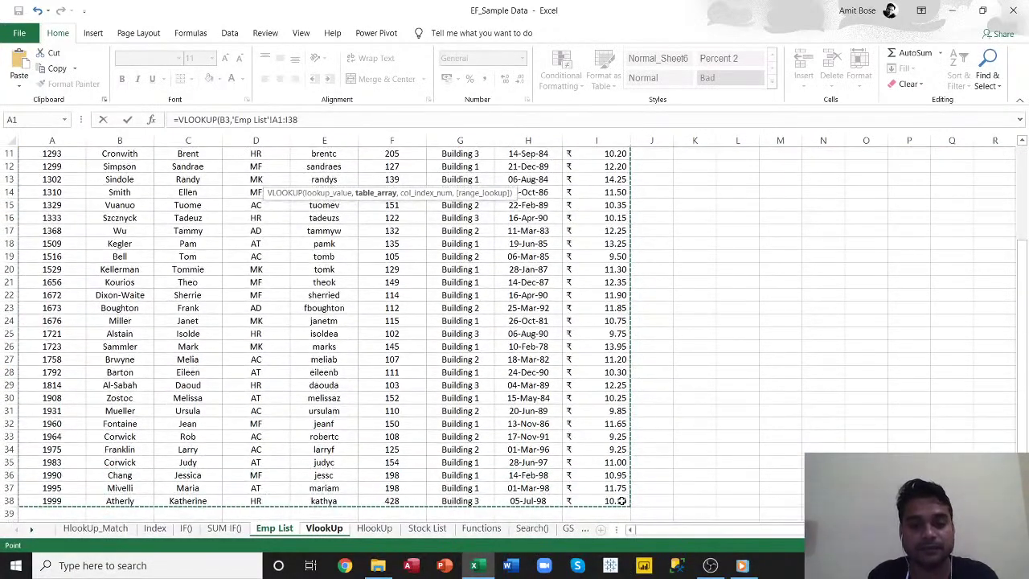
click(305, 119)
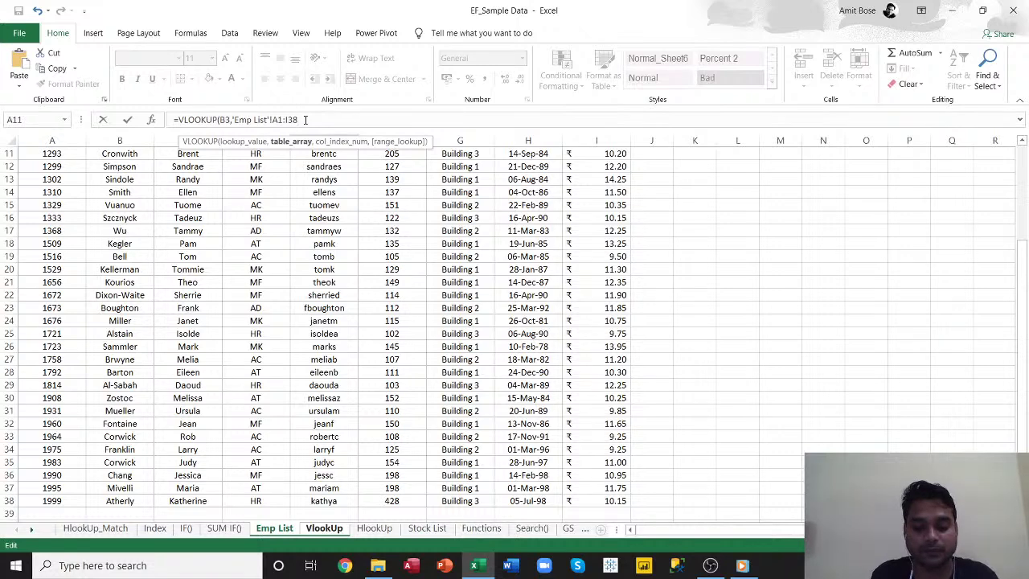
text(,)
- Complete the department VLOOKUP with column index 4 and FALSE for an exact match
scroll(300, 242, up, 4)
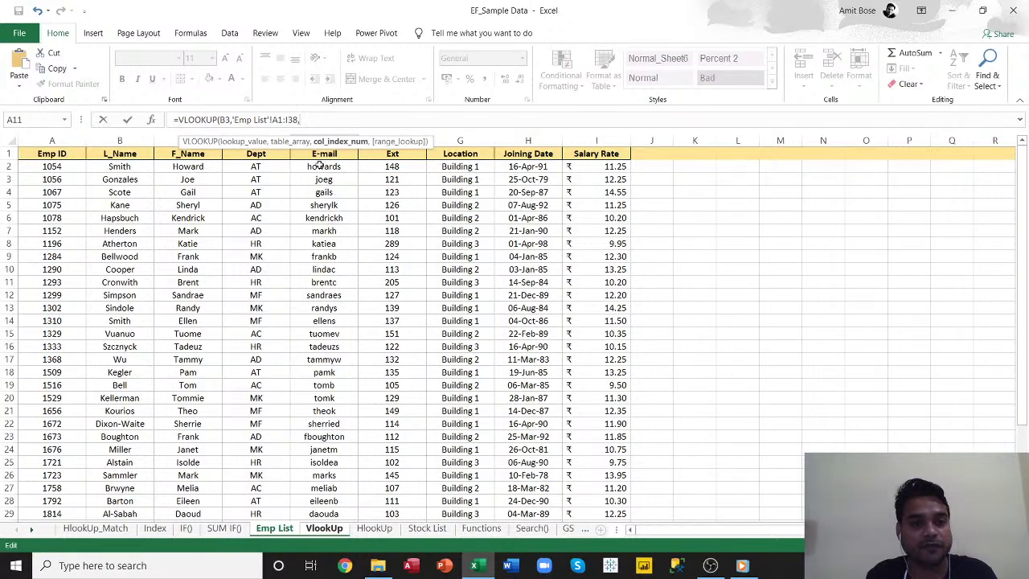
text(4,)
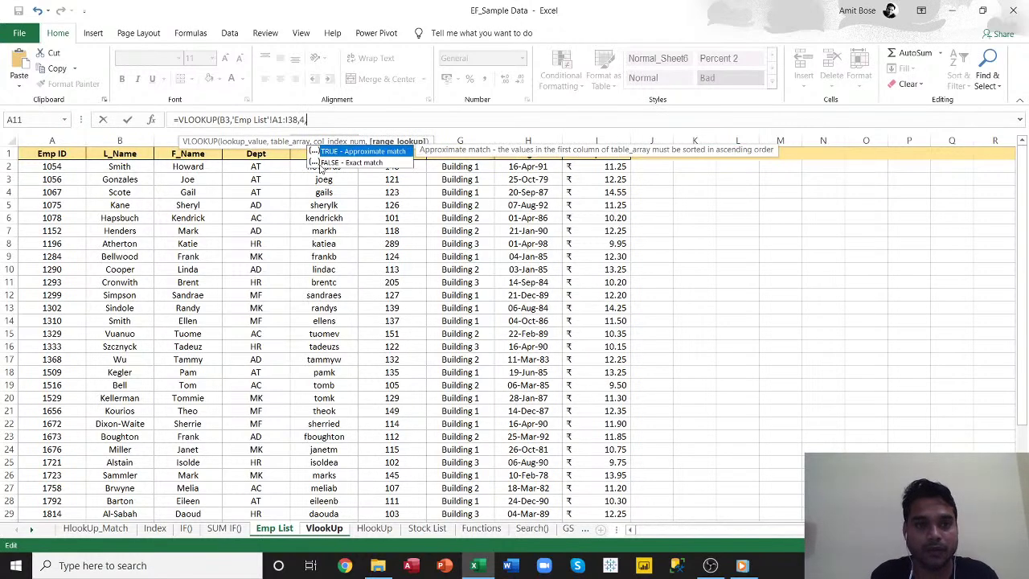
click(340, 164)
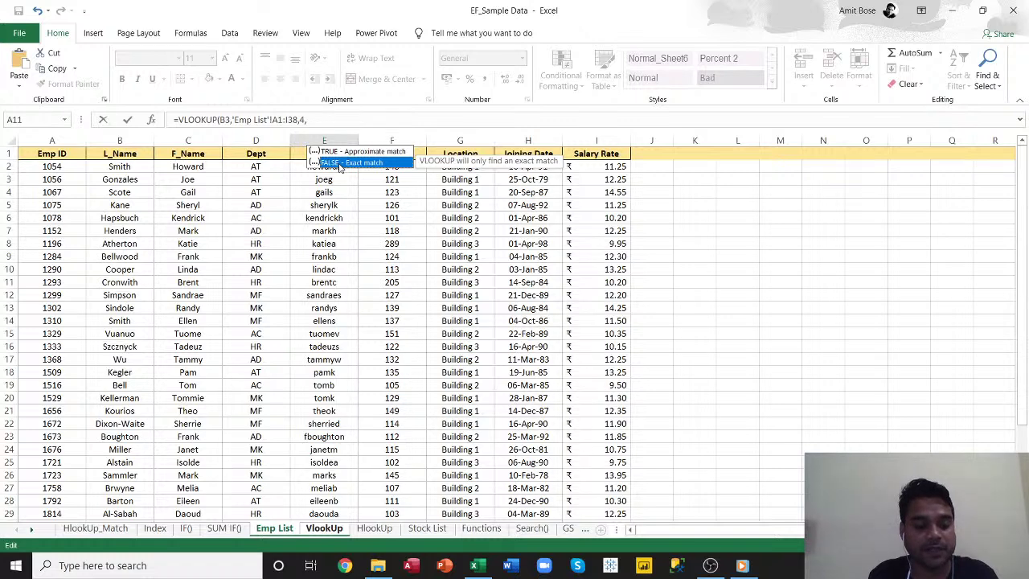
double_click(340, 164)
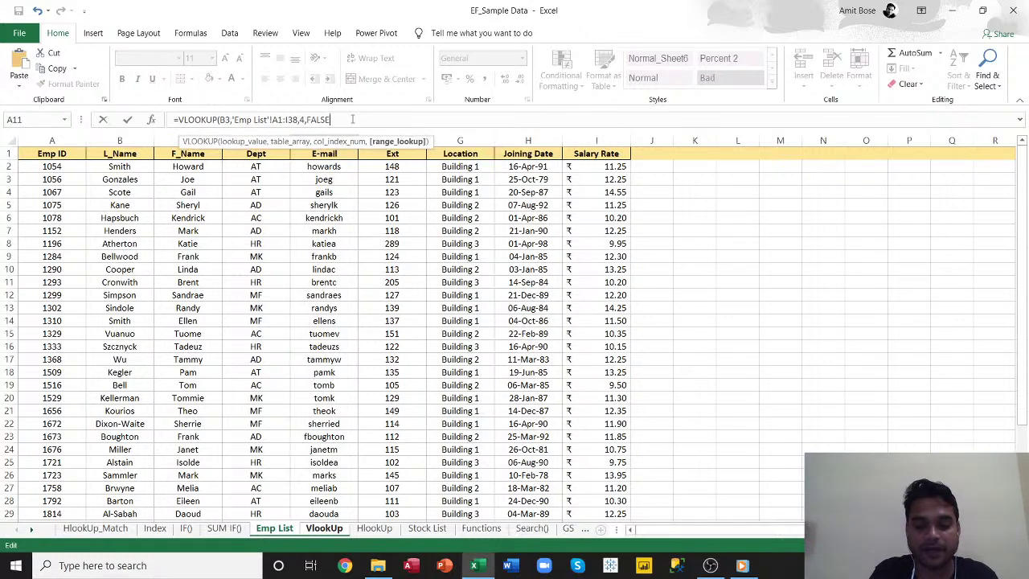
text())
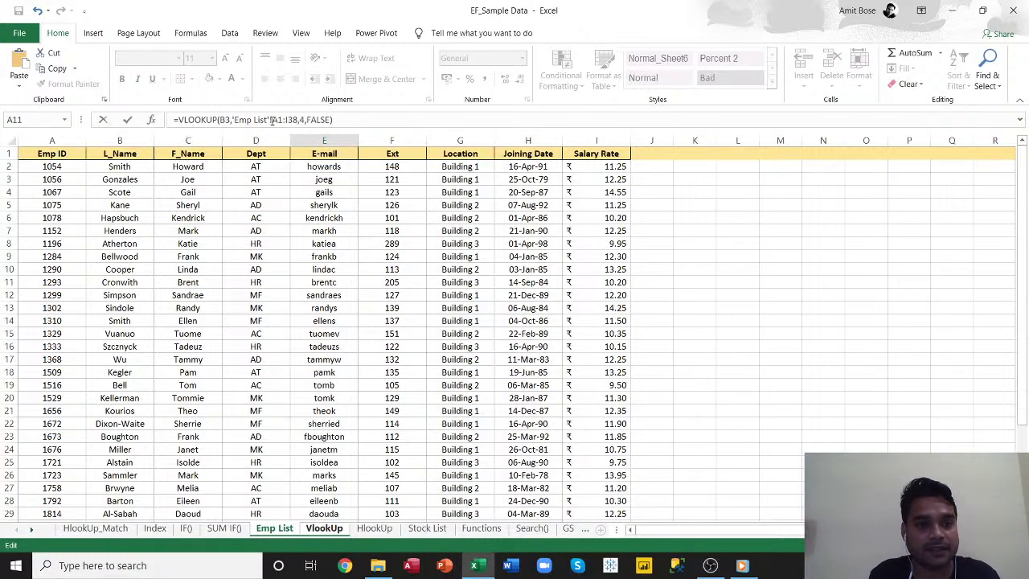
- Make the department VLOOKUP's table range absolute as $A$1:$I$38 and fill the confirmed formula down the Dept column to E18
drag(273, 119, 298, 120)
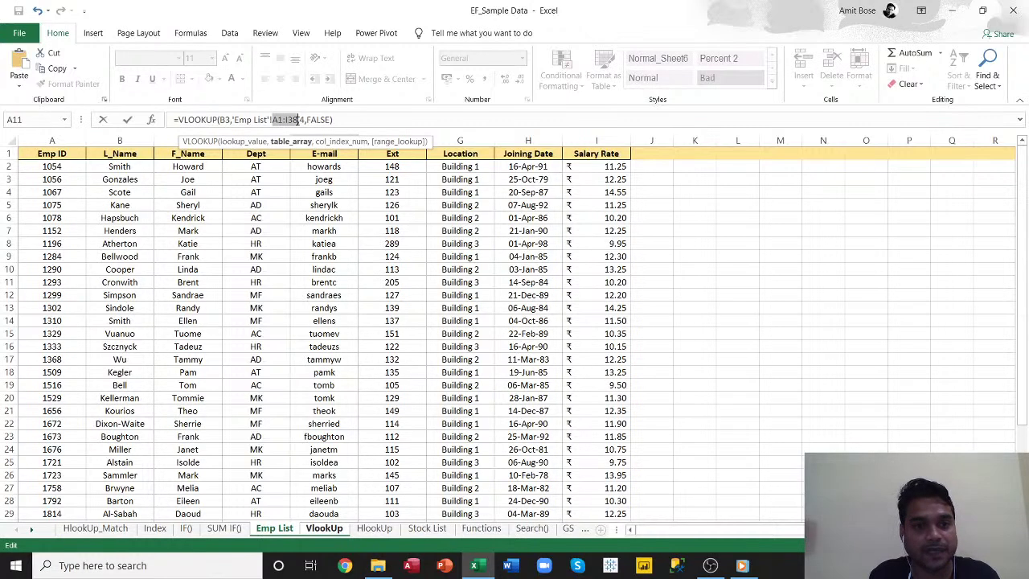
key(F4)
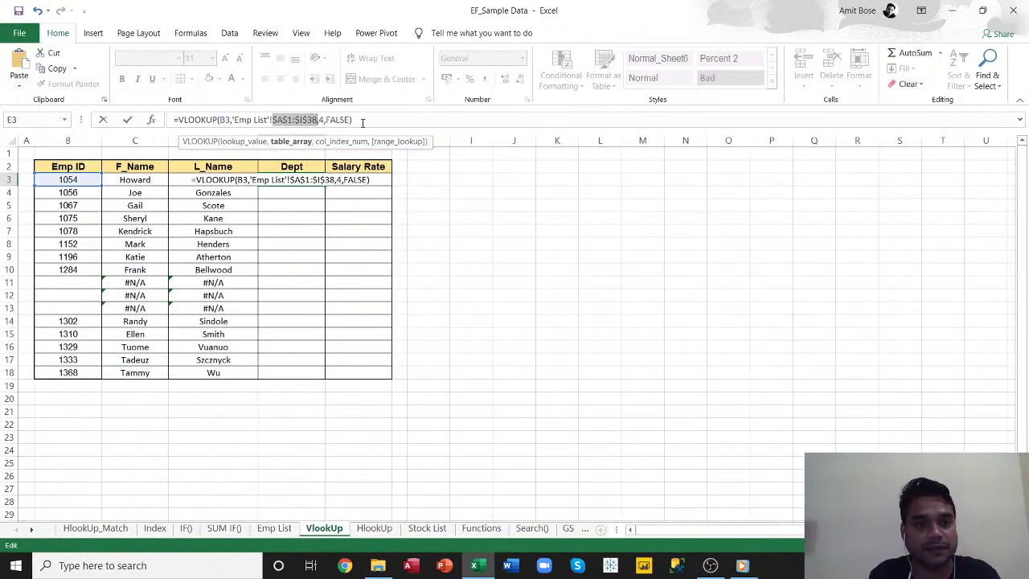
click(362, 121)
key(Return)
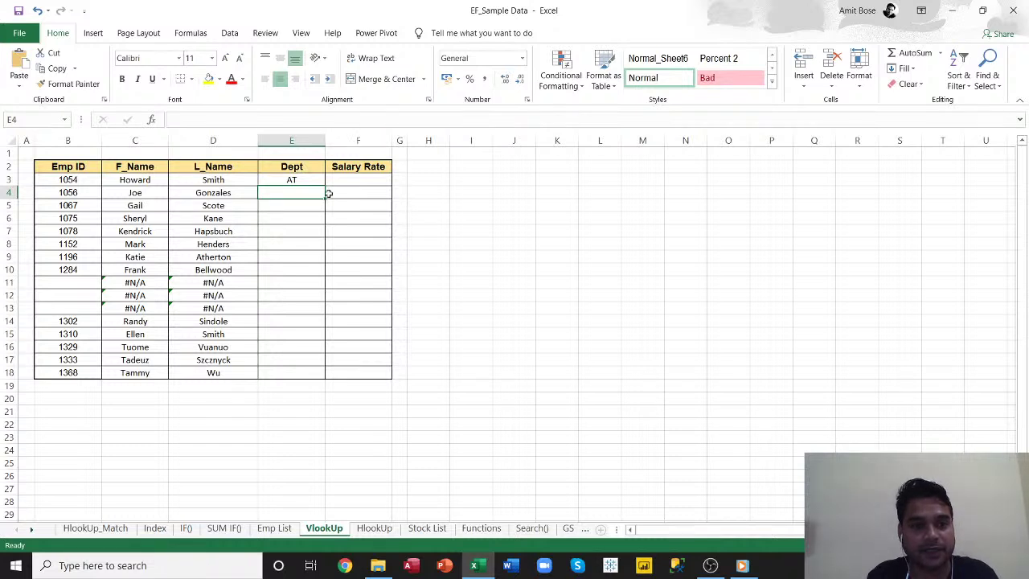
click(306, 180)
drag(325, 185, 325, 380)
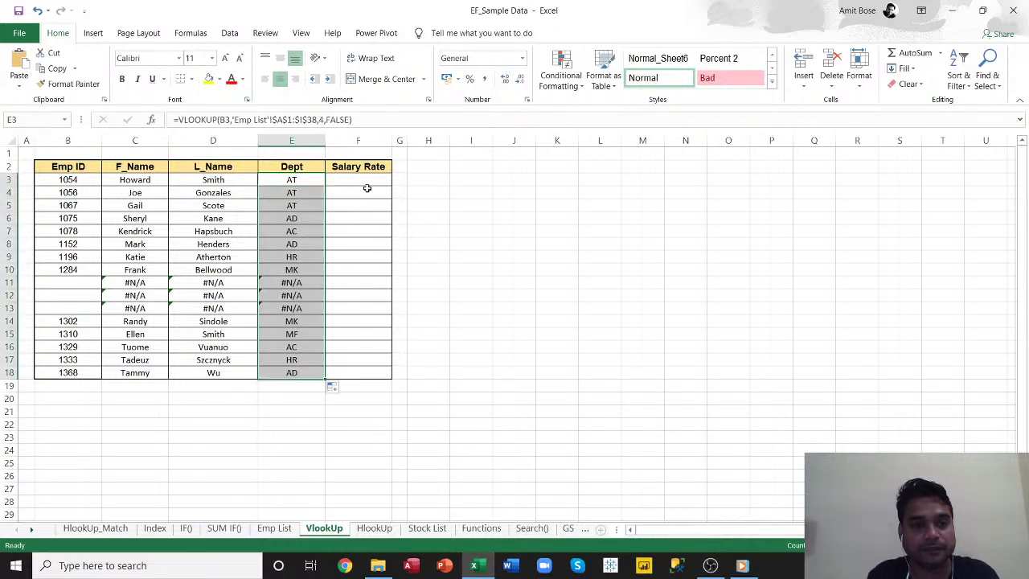
- Start a VLOOKUP formula for the salary rate in F3
click(367, 181)
text(=)
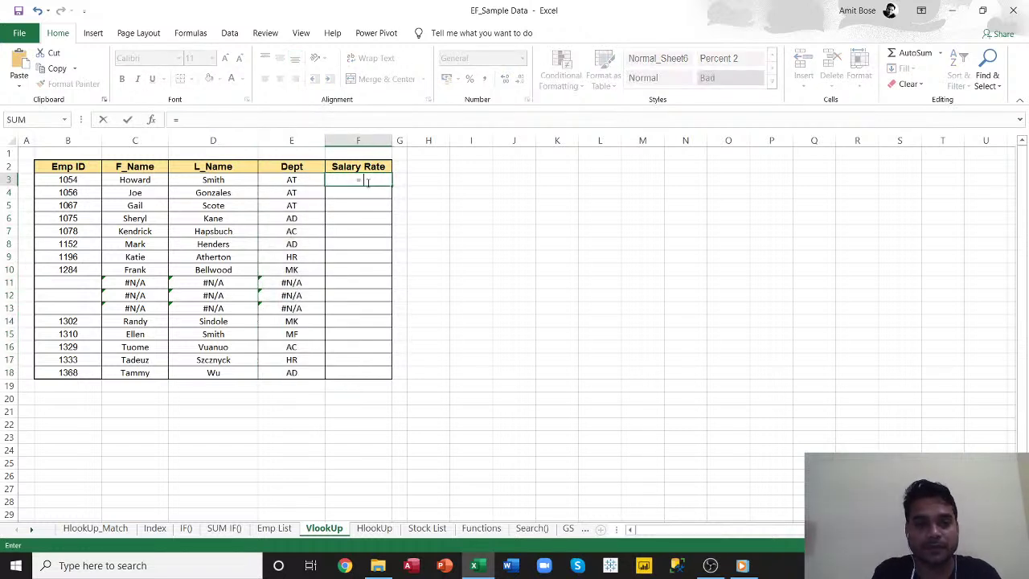
text(vlo)
key(Tab)
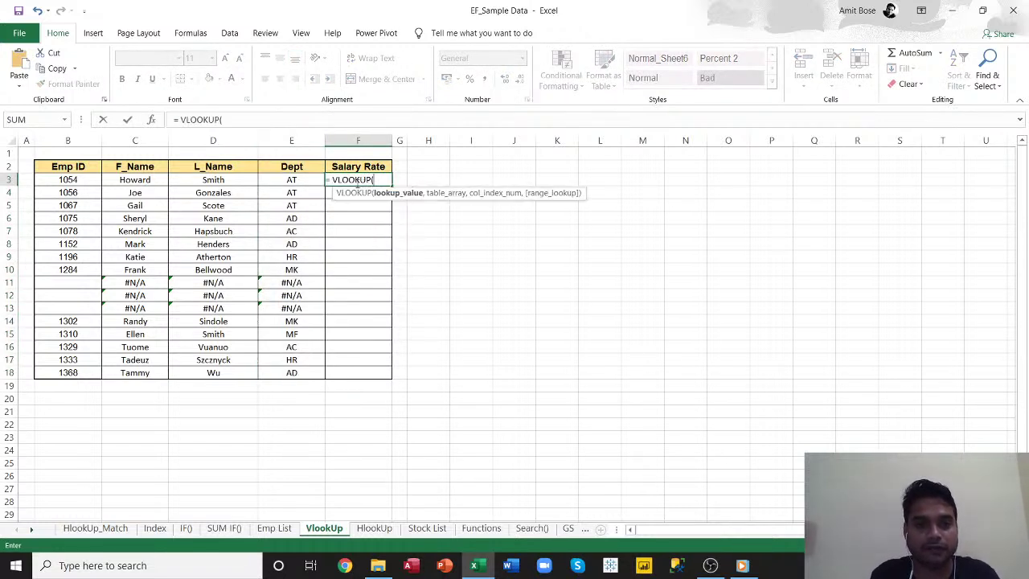
click(86, 181)
text(:B,)
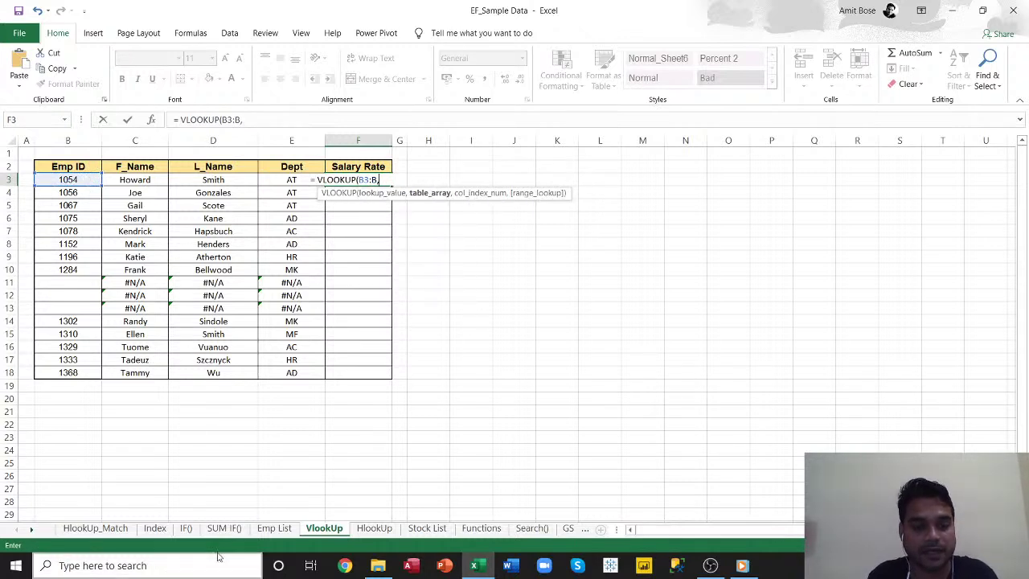
key(BackSpace)
key(BackSpace)
key(BackSpace)
key(BackSpace)
key(BackSpace)
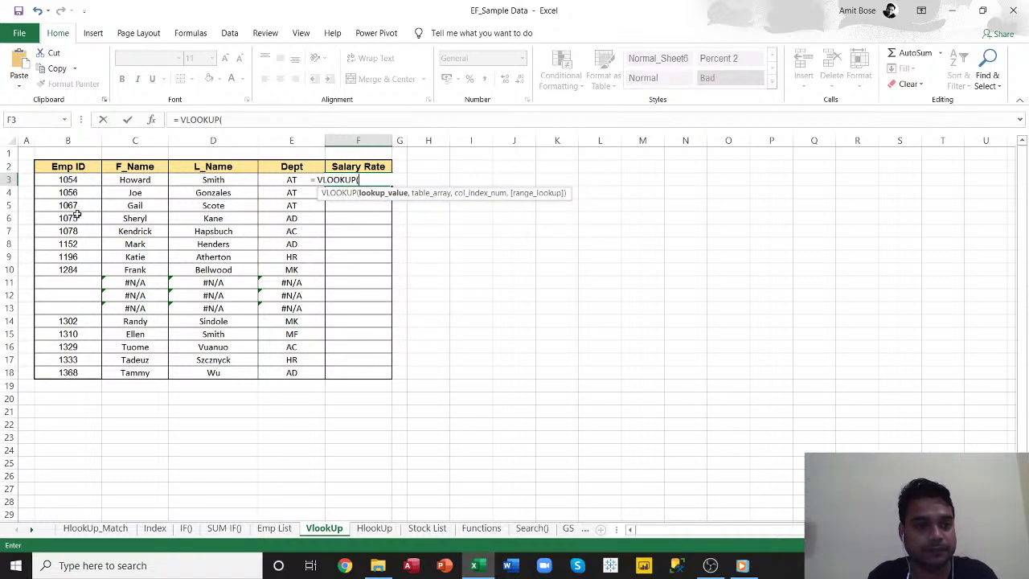
- Set the salary rate VLOOKUP's lookup value to B3 and its table array to the whole employee table, 'Emp List'!A1:I38
click(68, 179)
text(,)
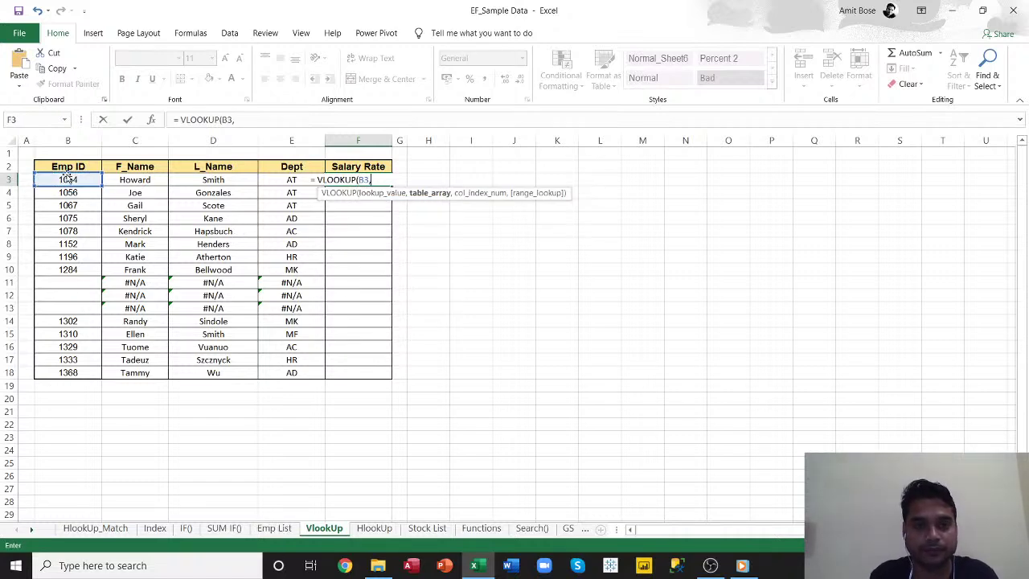
click(272, 531)
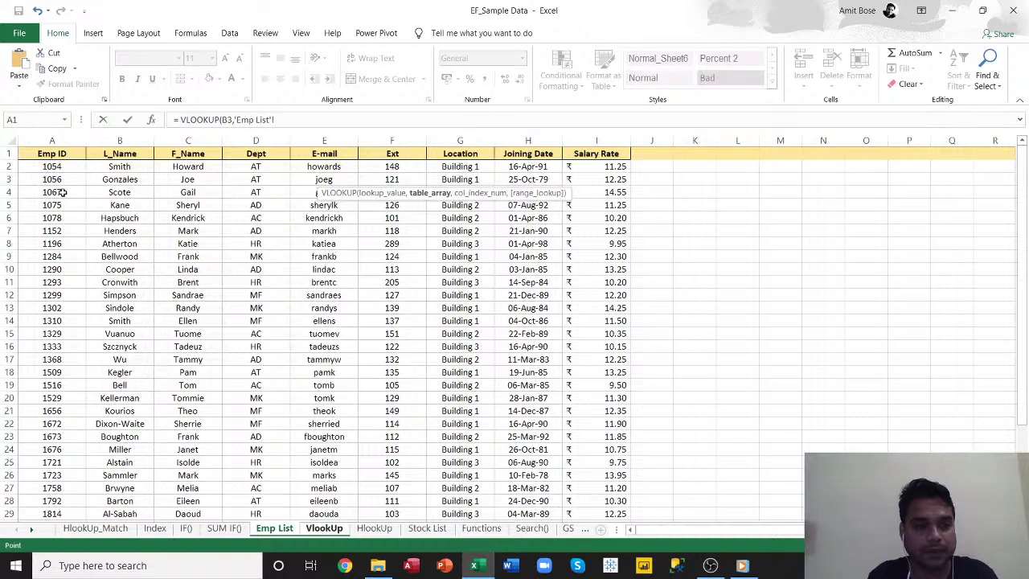
click(53, 151)
drag(53, 151, 623, 514)
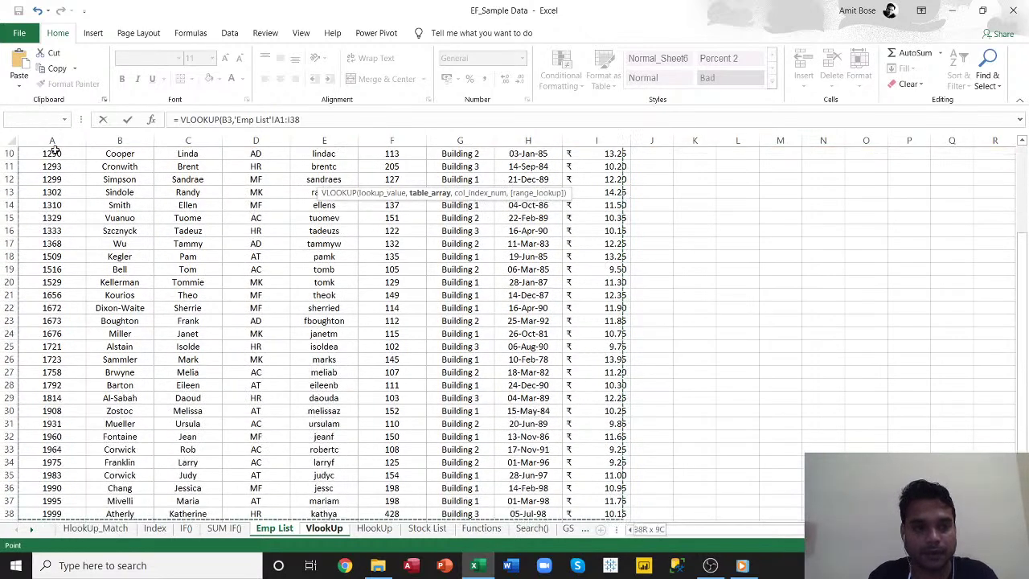
click(325, 121)
text(,)
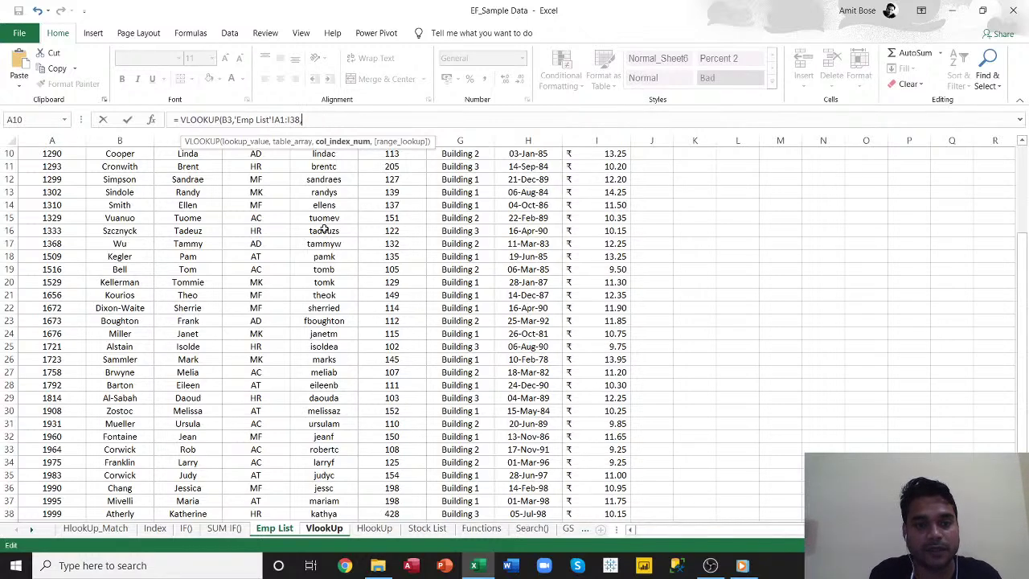
- Complete the salary rate VLOOKUP with column index 9 and FALSE for an exact match, removing the stray sheet reference
click(324, 528)
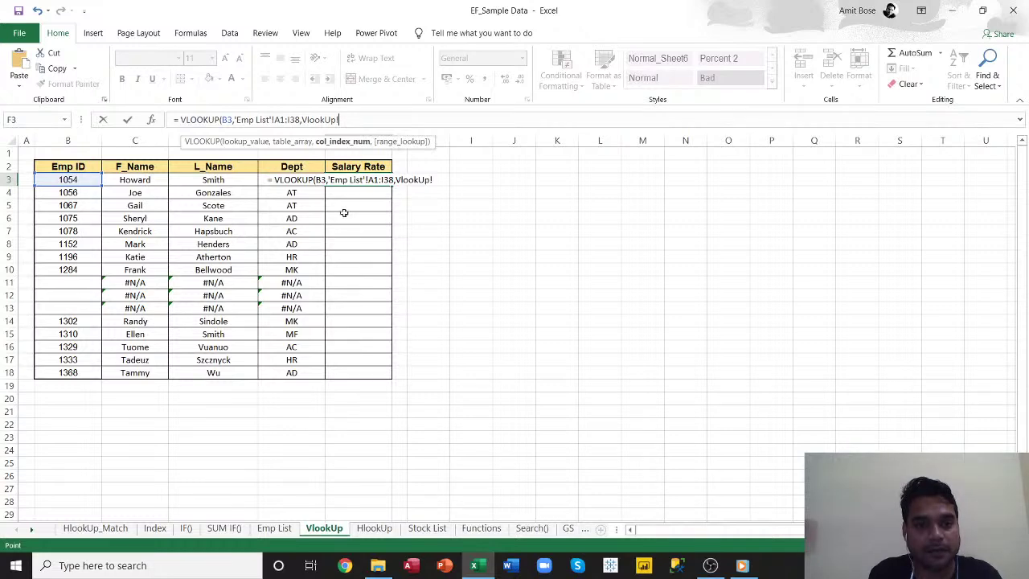
click(274, 529)
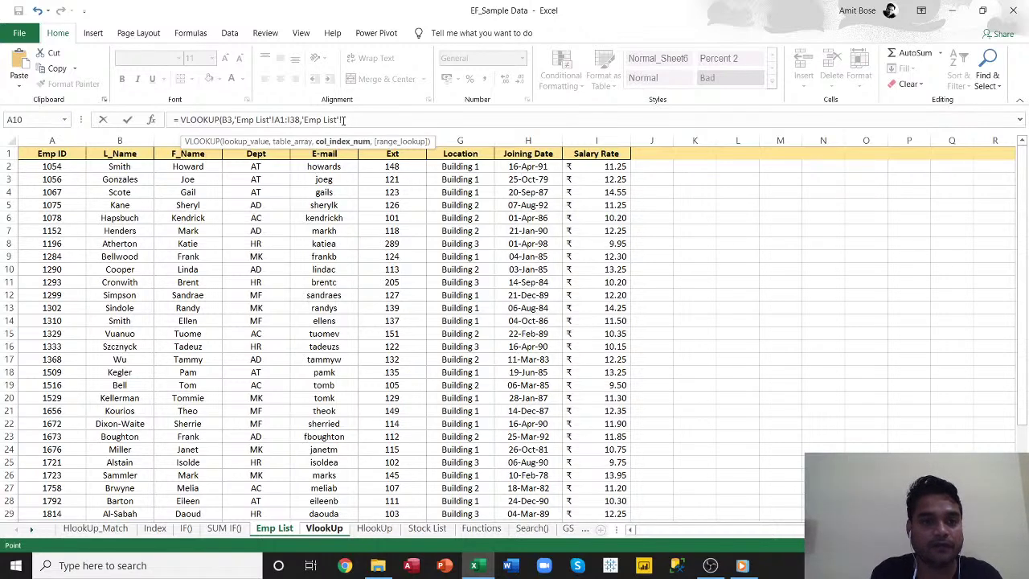
drag(342, 119, 304, 119)
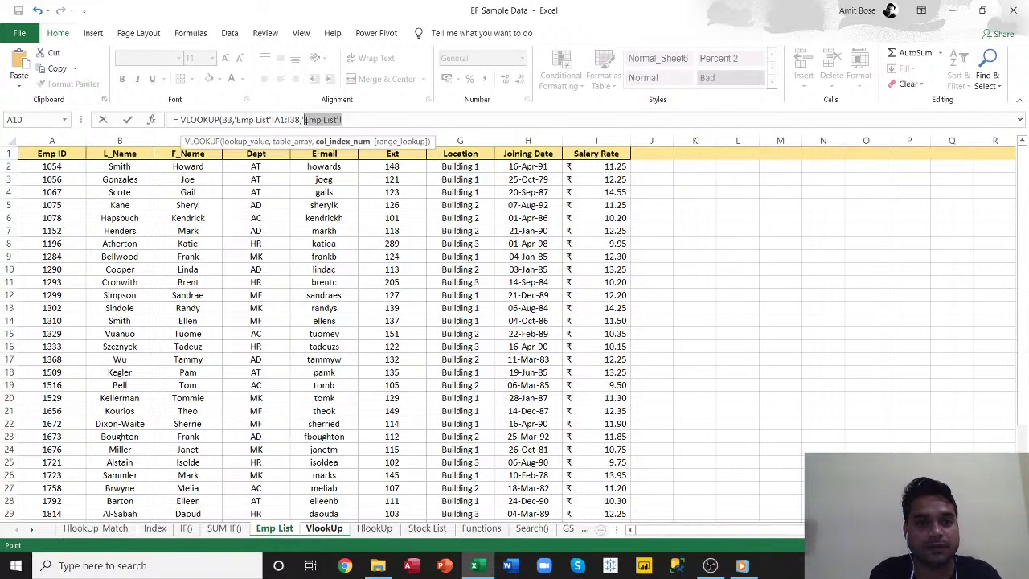
key(BackSpace)
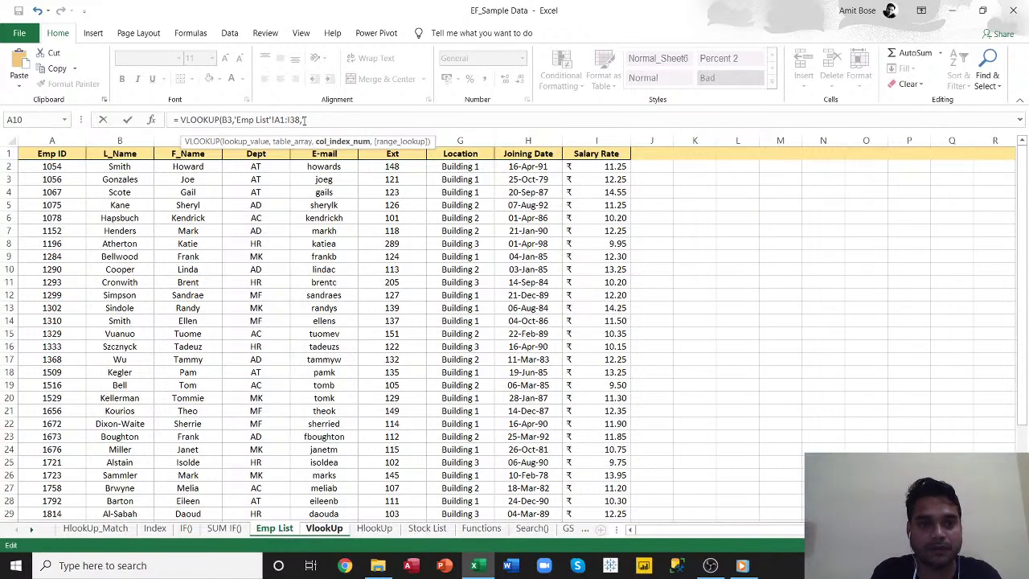
text(9,f)
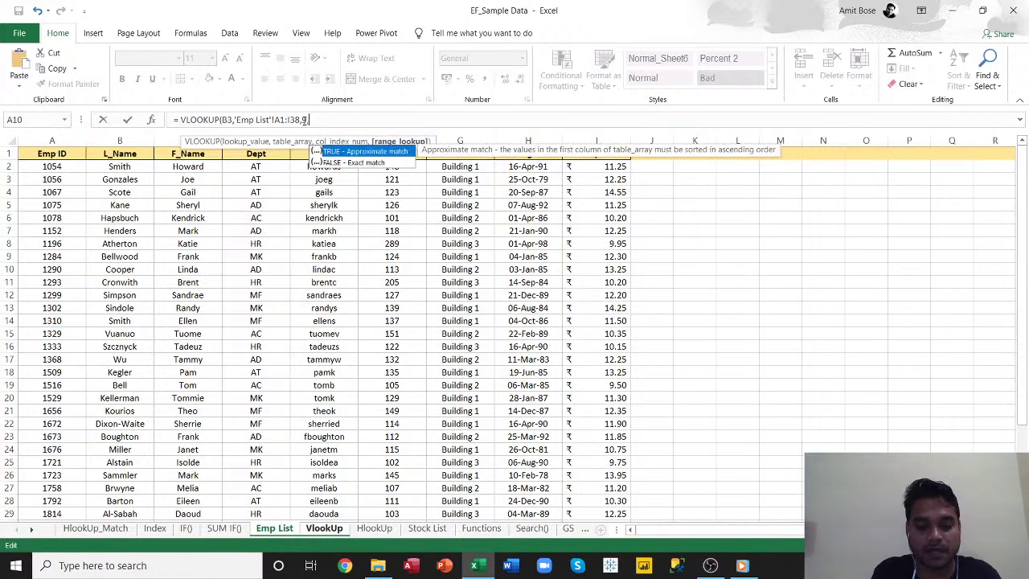
key(Down)
key(Tab)
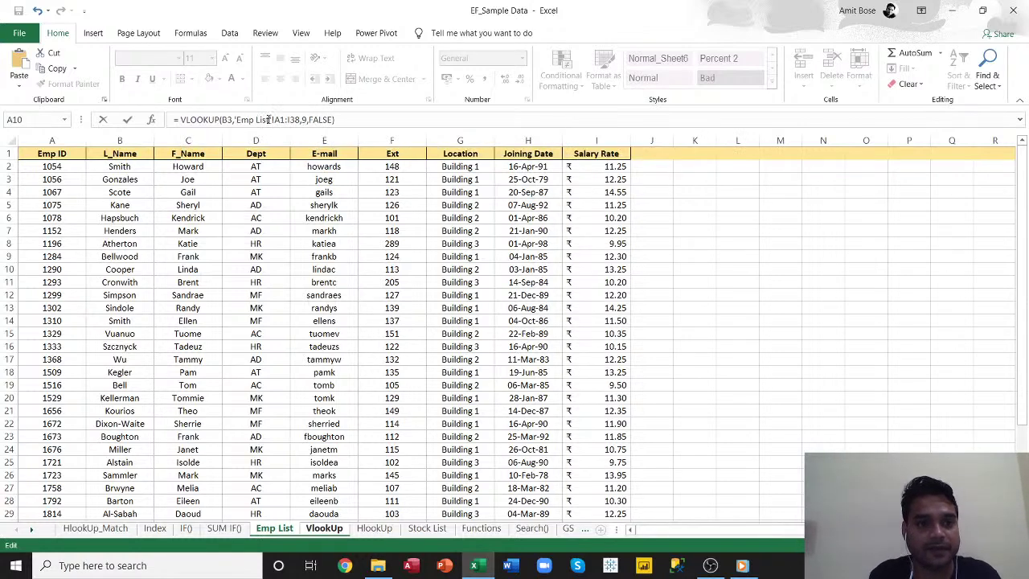
- Make the salary rate VLOOKUP's table range absolute as $A$1:$I$38 and fill the confirmed formula down the Salary Rate column to F18
drag(274, 119, 300, 119)
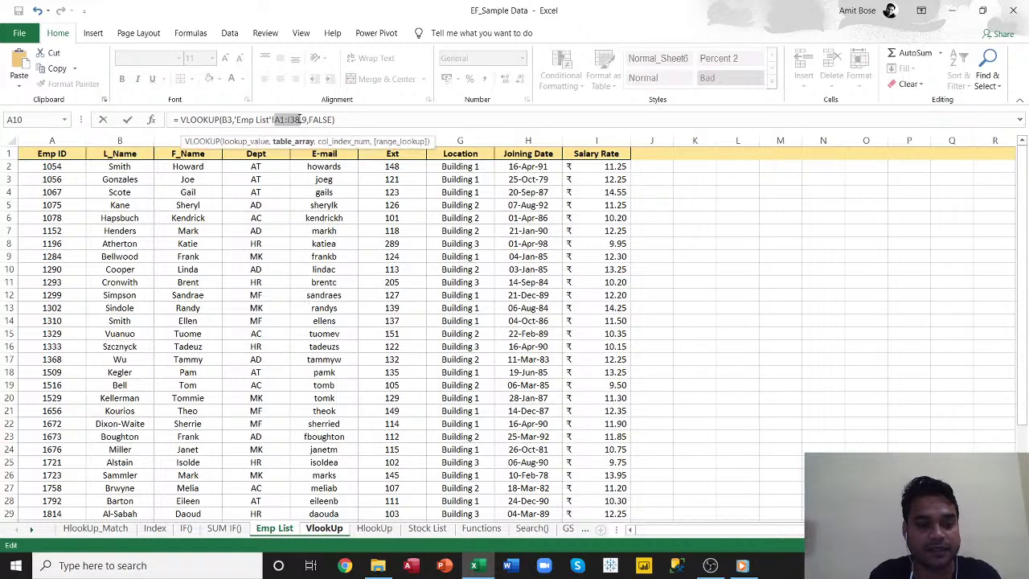
key(F4)
click(361, 119)
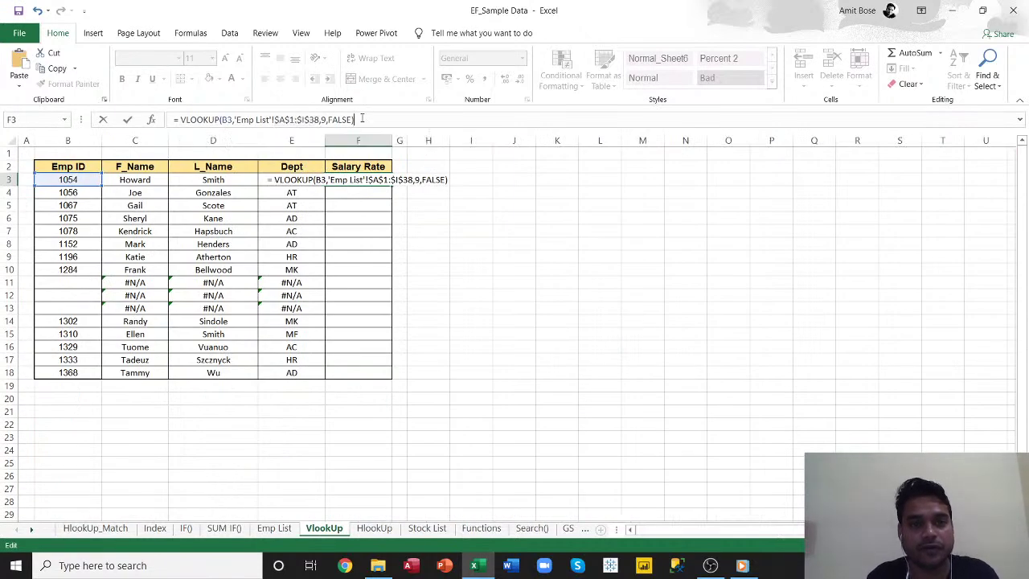
key(Return)
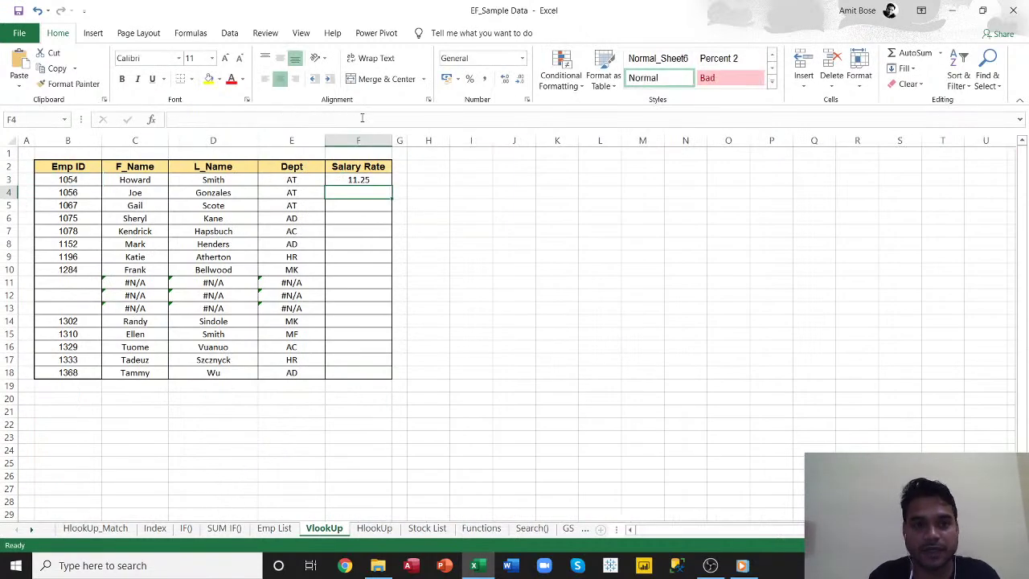
click(375, 178)
drag(393, 192, 392, 378)
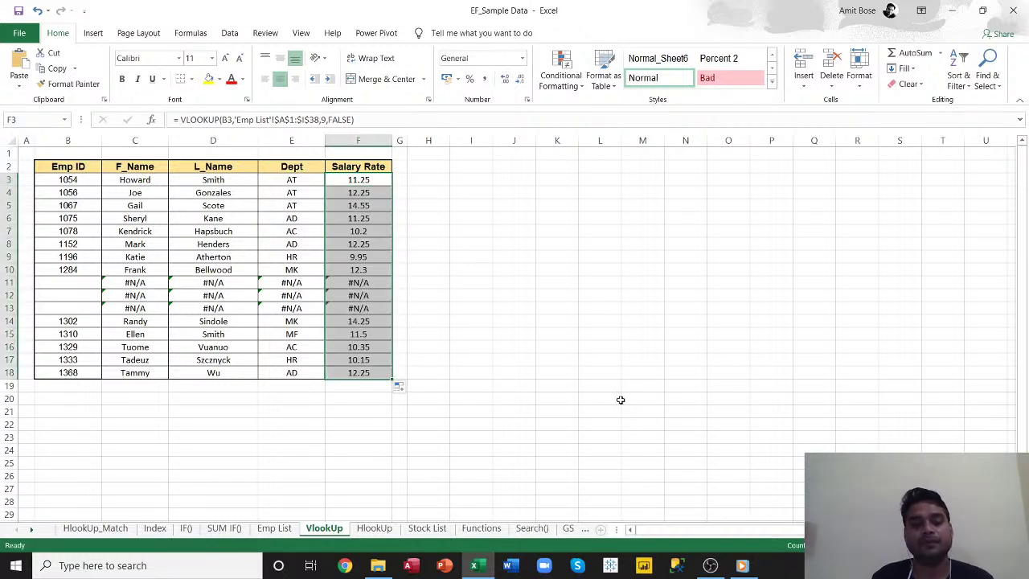
click(620, 400)
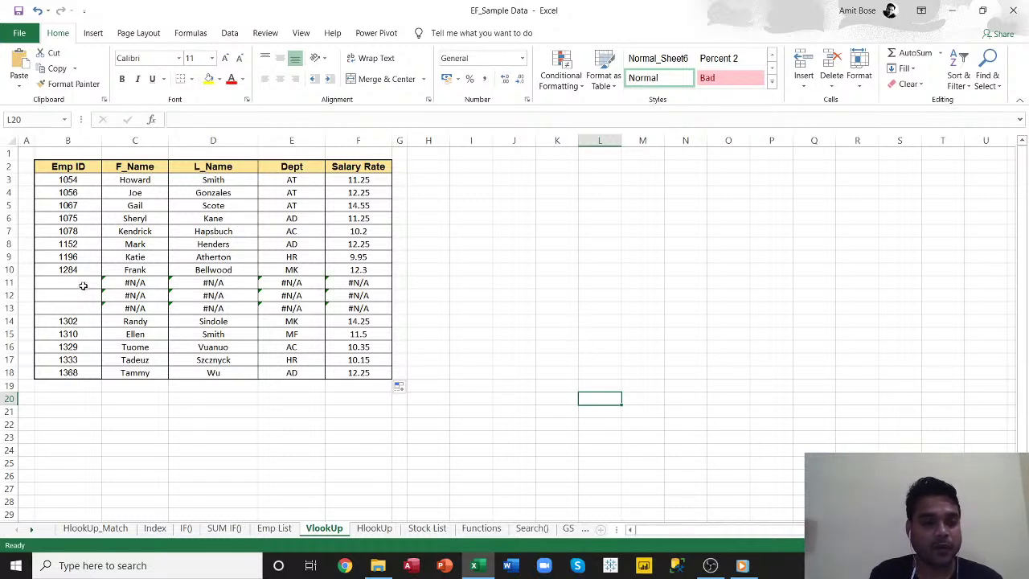
- Examine the lookup results in rows 11 to 13, where the Emp ID cells are blank
drag(62, 282, 358, 308)
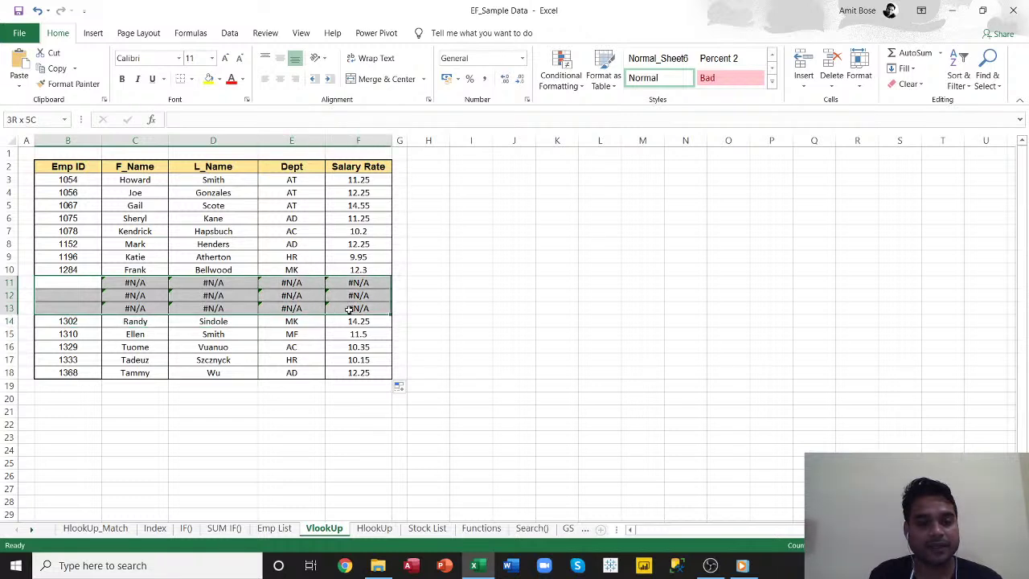
click(359, 284)
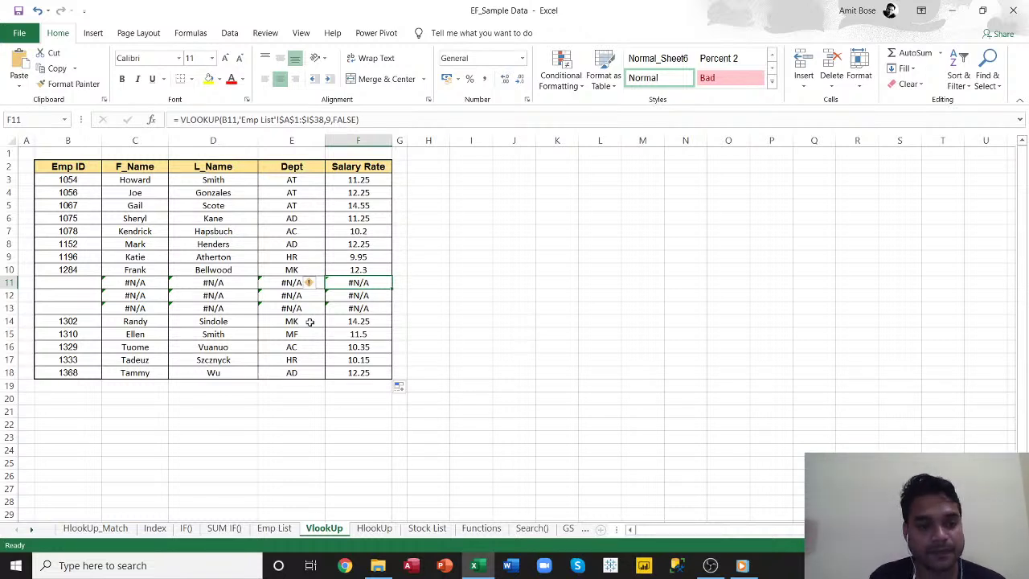
drag(133, 285, 378, 310)
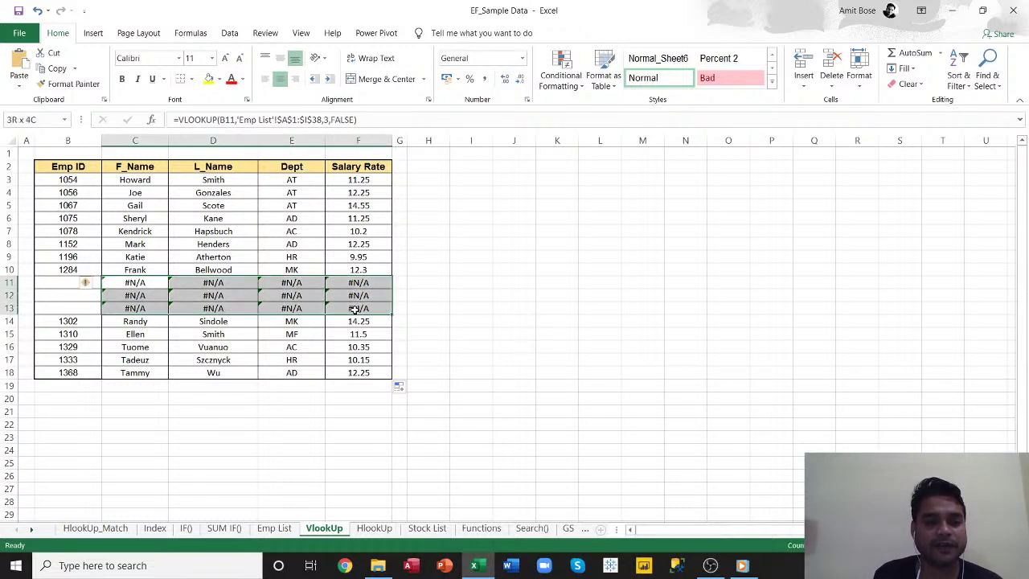
click(534, 318)
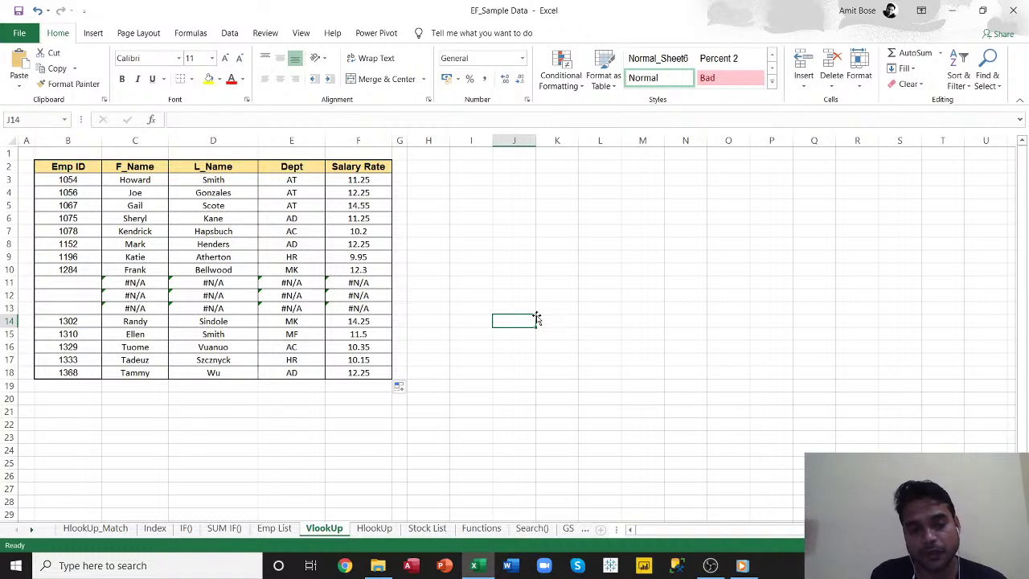
drag(131, 284, 359, 310)
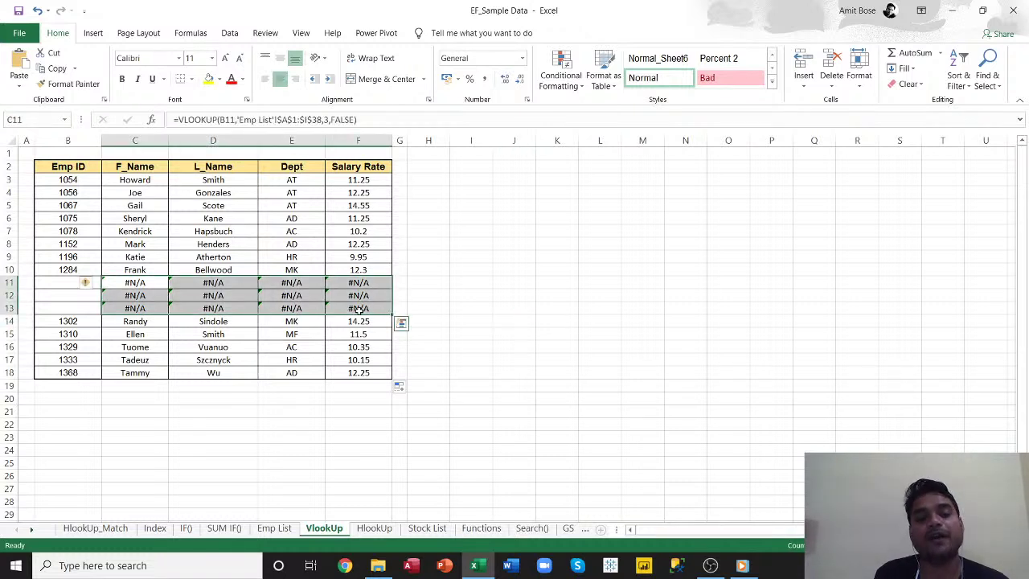
click(129, 281)
drag(129, 280, 348, 314)
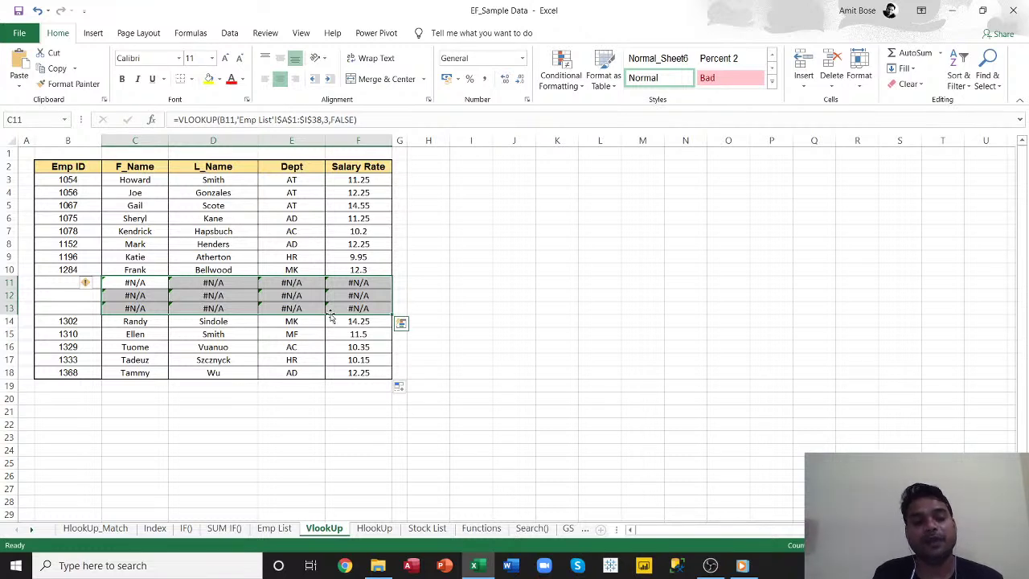
click(324, 295)
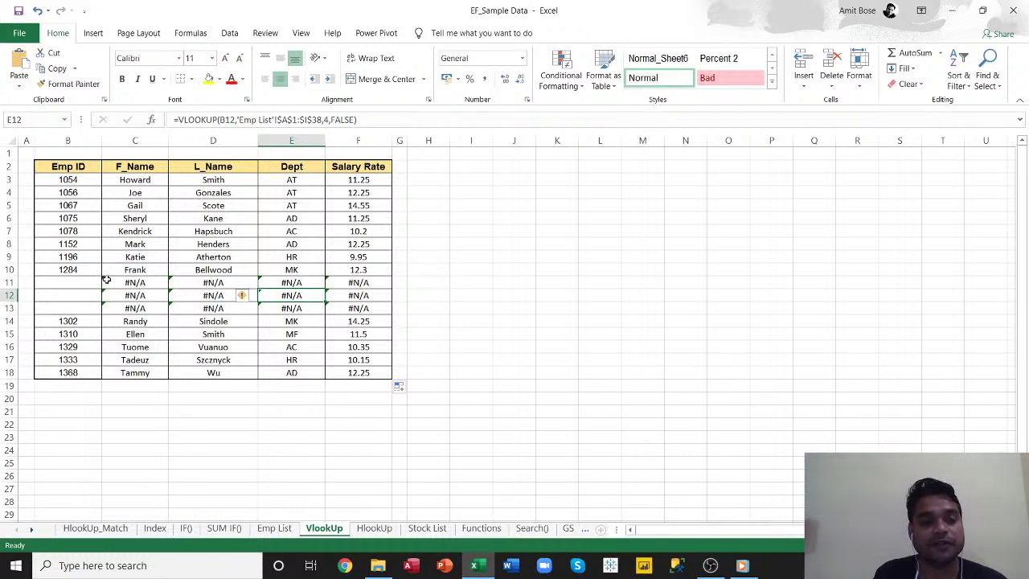
drag(106, 282, 354, 309)
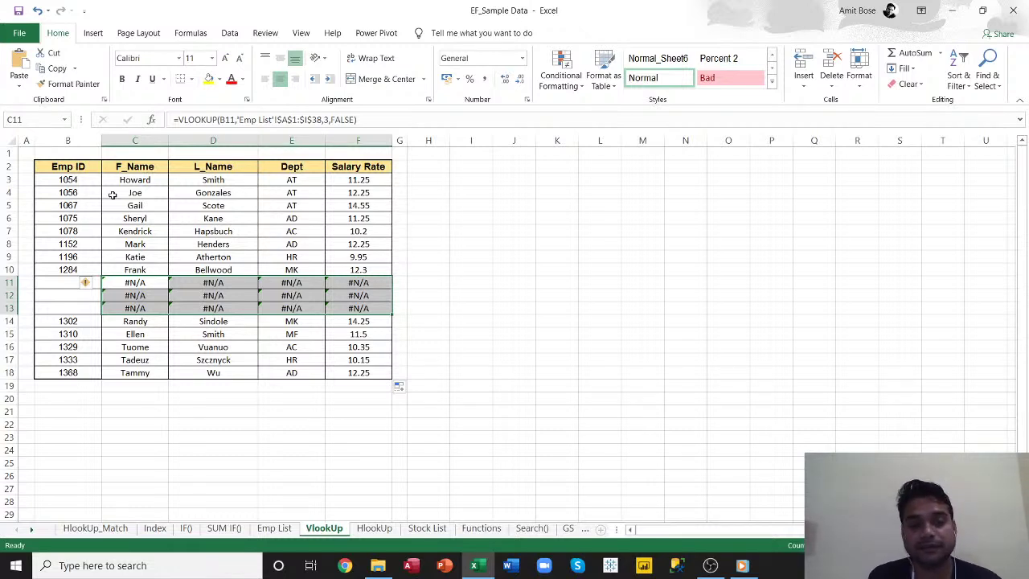
- View the description of the IFERROR function from a formula begun in empty cell N10, then discard the entry
click(696, 269)
text(=if)
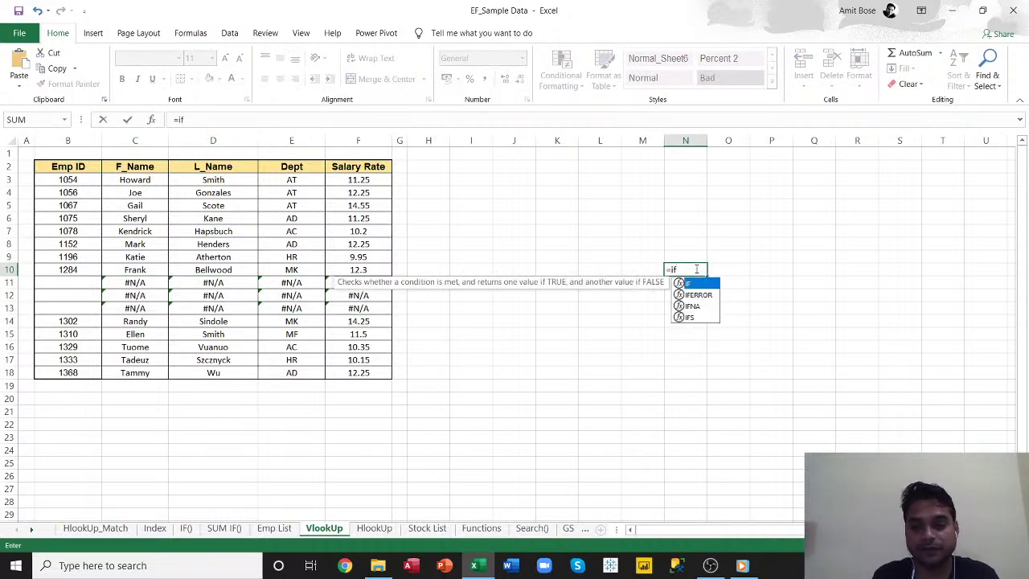
key(Down)
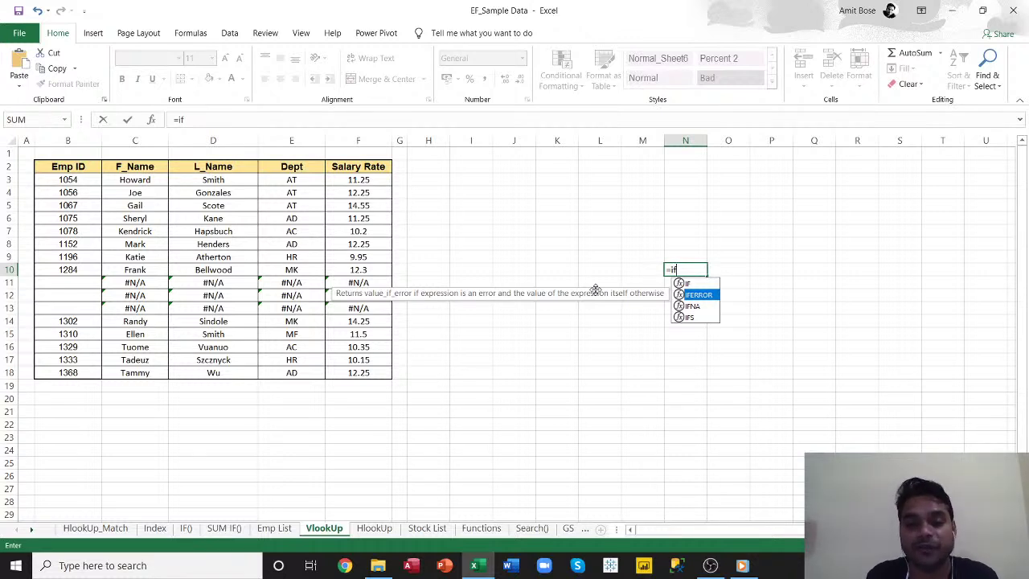
key(BackSpace)
key(Escape)
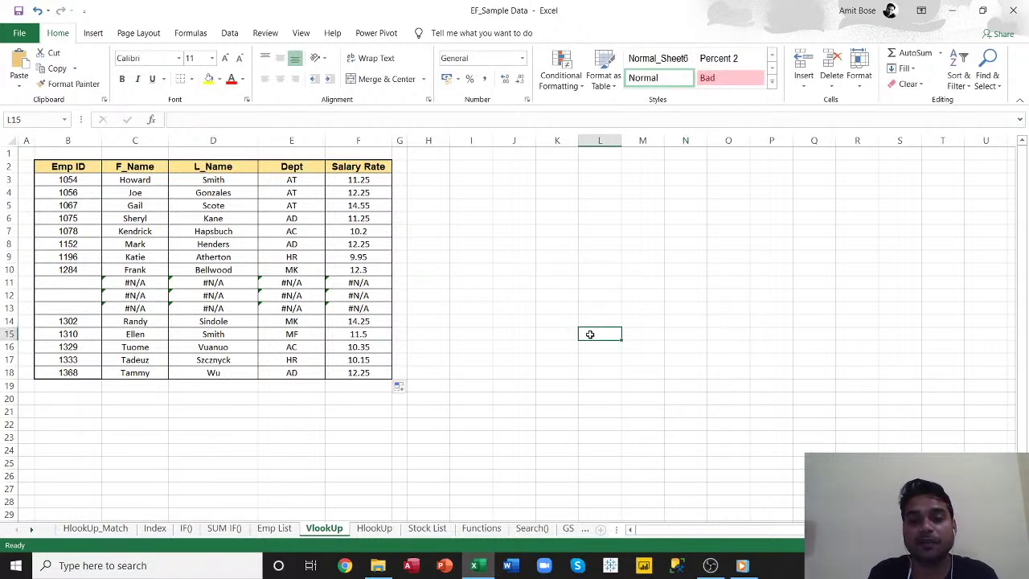
- Replace the VLOOKUP formula in the first F_Name cell, C3, with the reference =D7
click(119, 180)
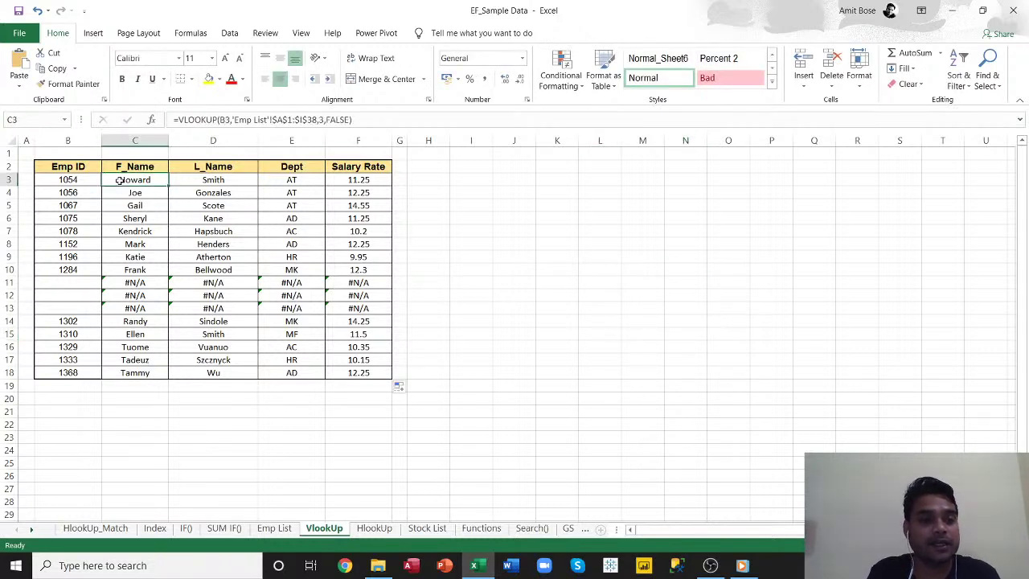
click(363, 121)
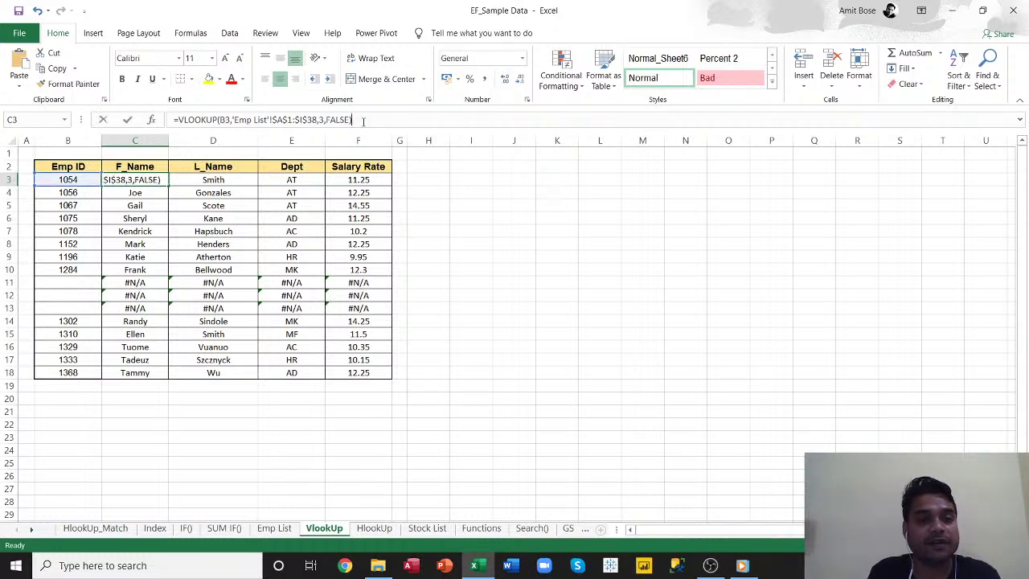
drag(363, 121, 175, 120)
text(=)
click(215, 231)
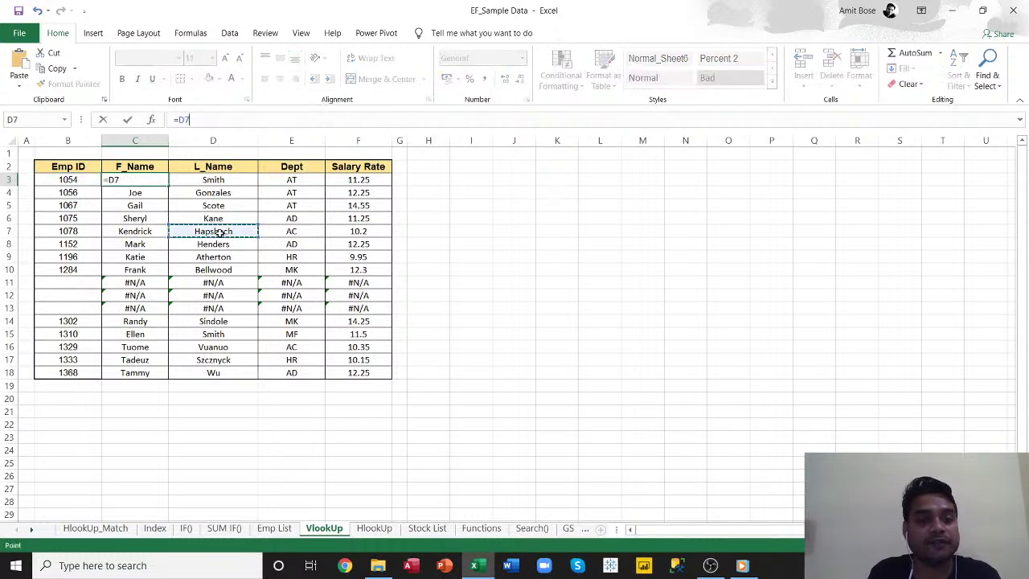
click(291, 348)
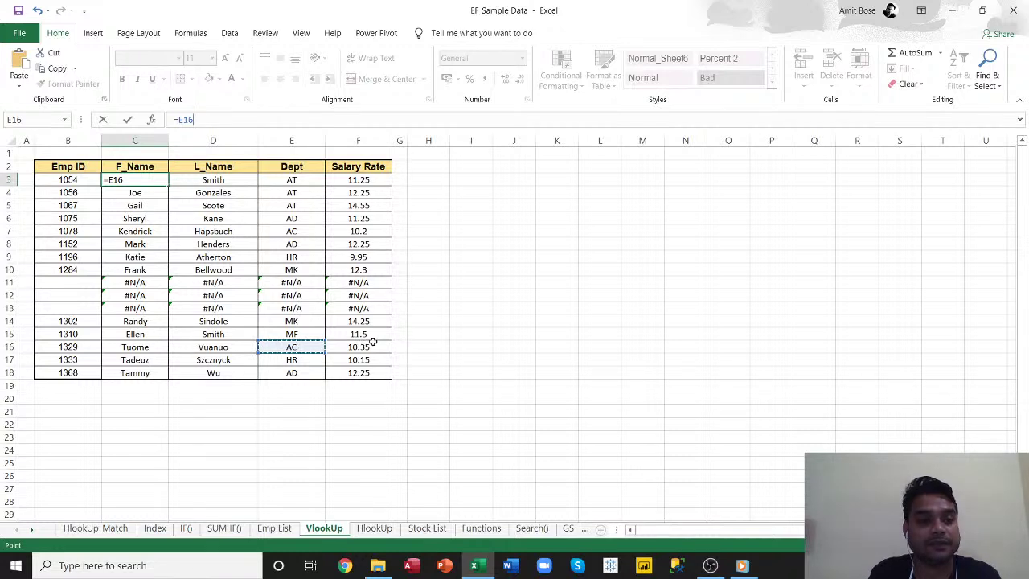
click(555, 332)
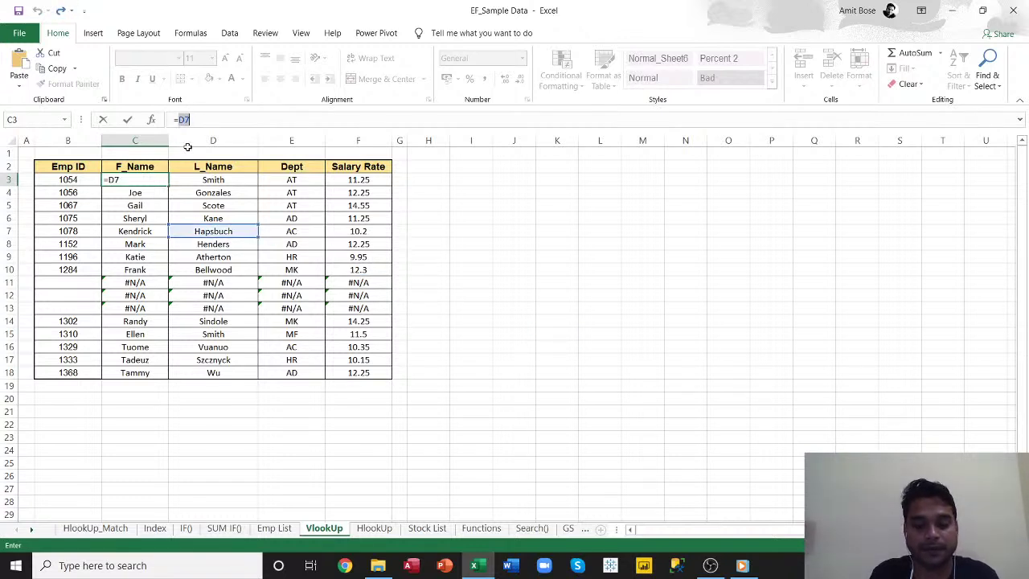
key(Return)
- Compare the formulas in cells C3, C4 and D3
click(145, 177)
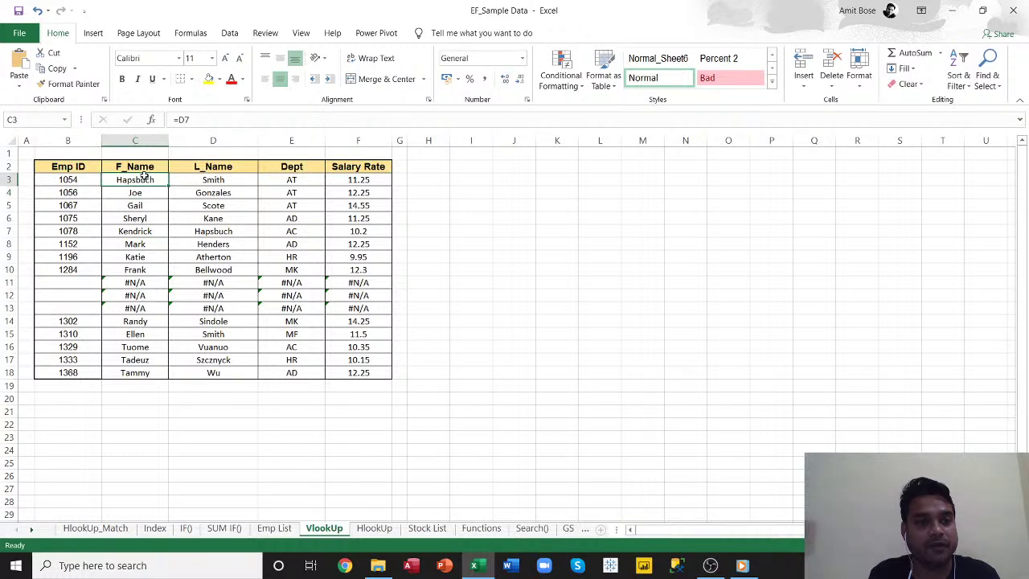
click(145, 193)
click(139, 179)
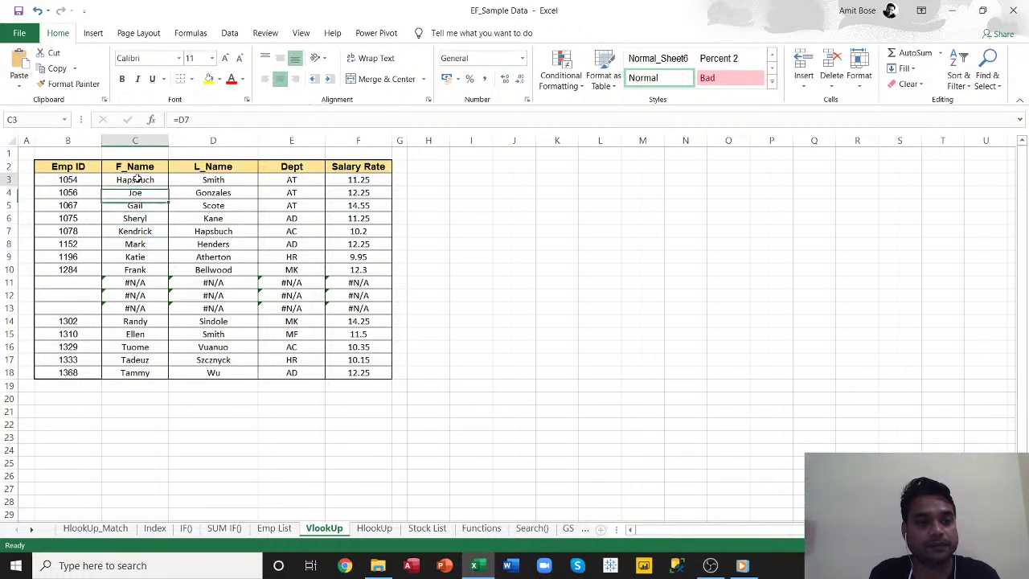
click(138, 194)
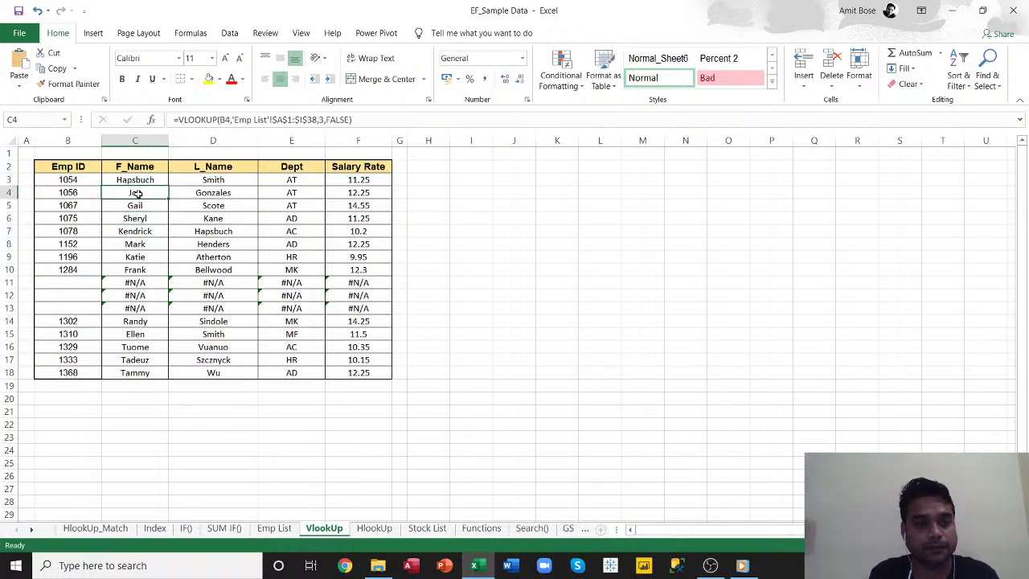
click(217, 182)
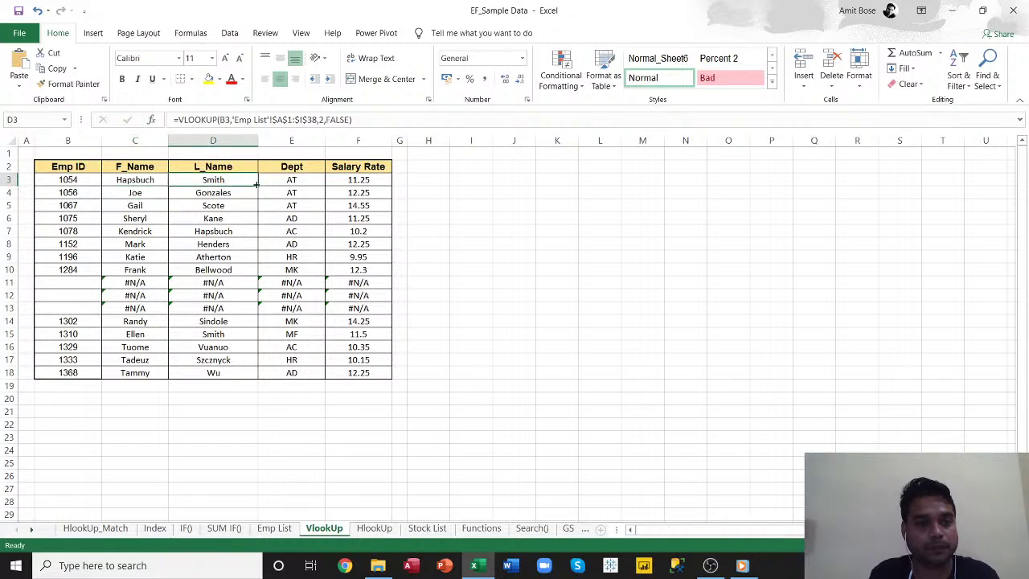
- Restore the lookup in the first F_Name cell, C3, by copying the VLOOKUP formula from C4 into it
drag(257, 185, 127, 188)
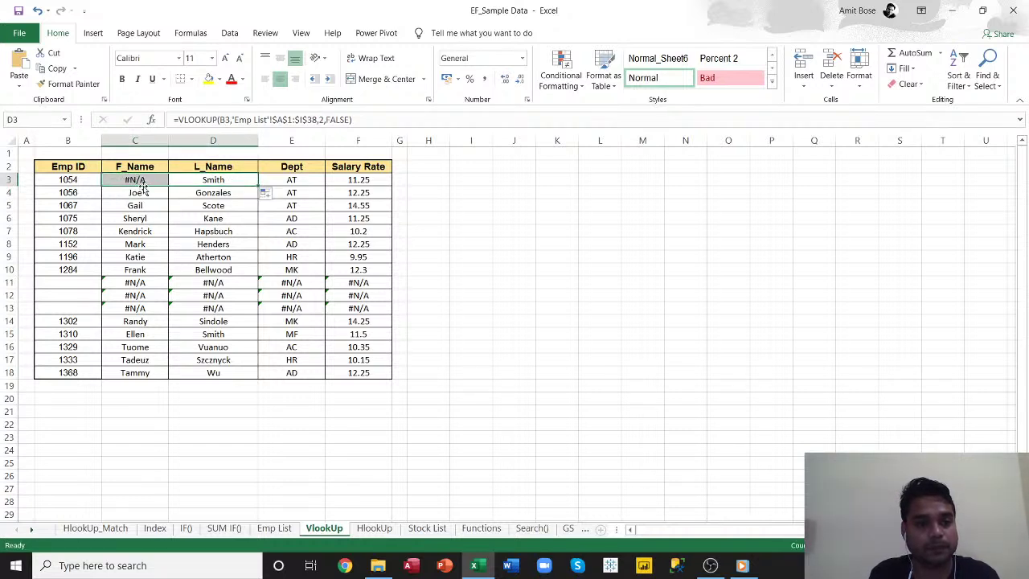
click(141, 184)
click(131, 196)
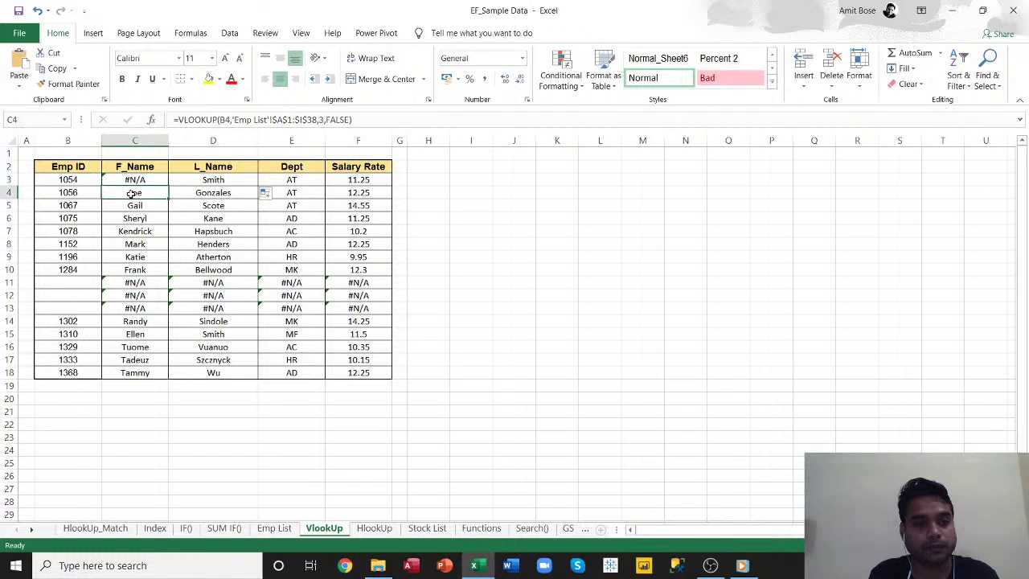
key(ctrl+c)
click(132, 181)
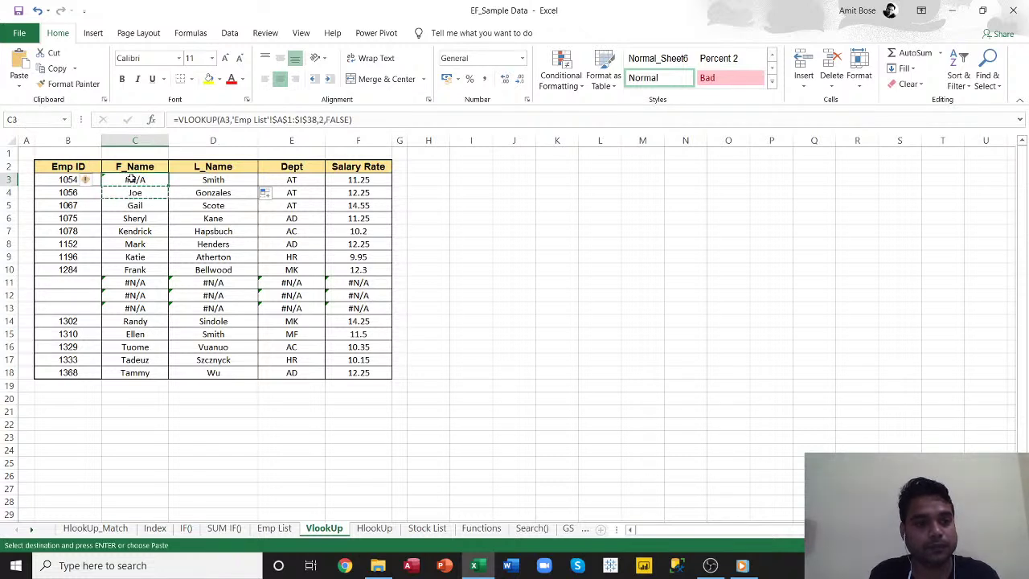
click(19, 88)
click(37, 119)
click(184, 216)
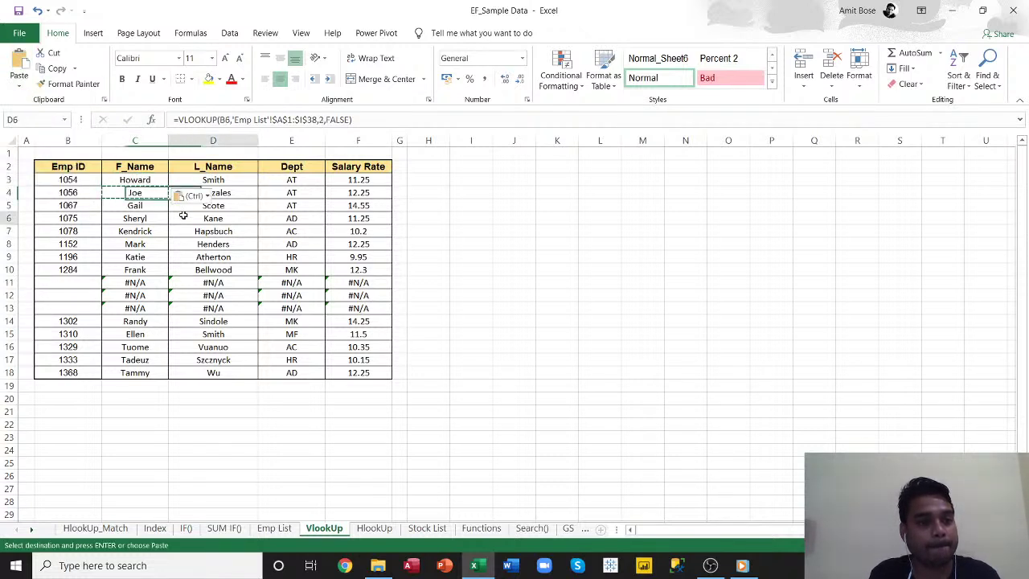
click(134, 181)
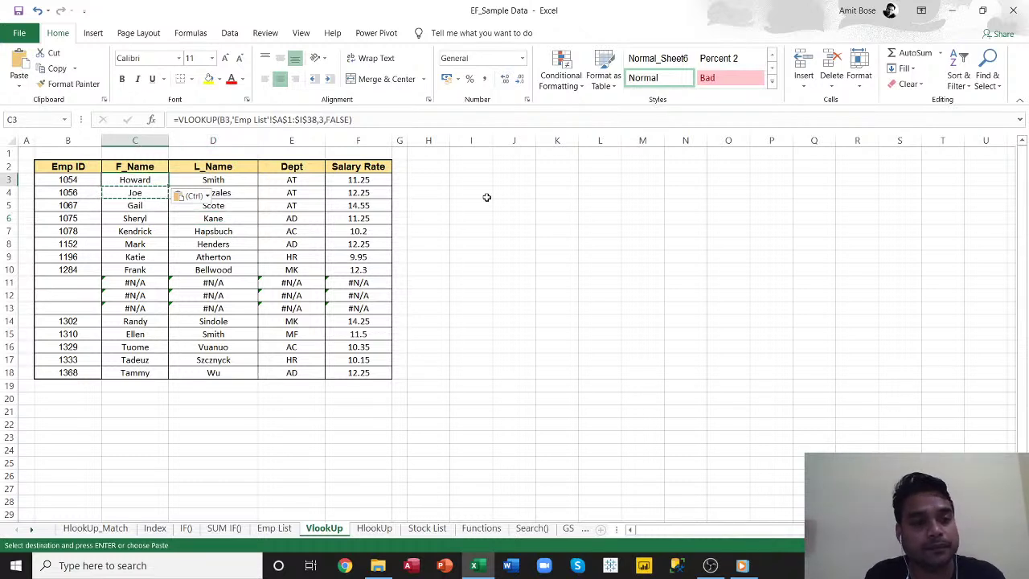
- Wrap the VLOOKUP in C3 in IFERROR with " No Emp ID" as the error value, and fill it down to C18
click(178, 119)
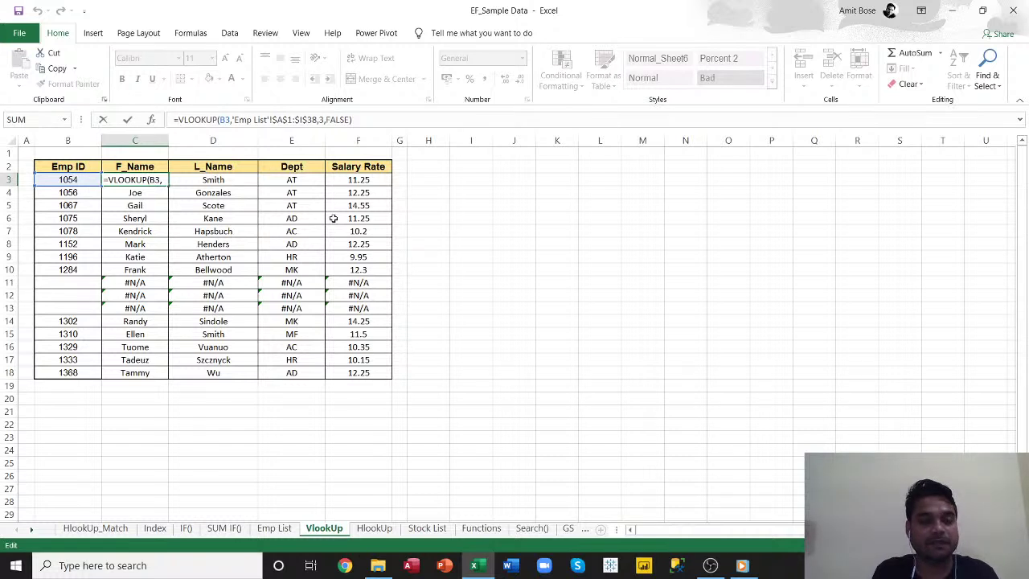
text(if)
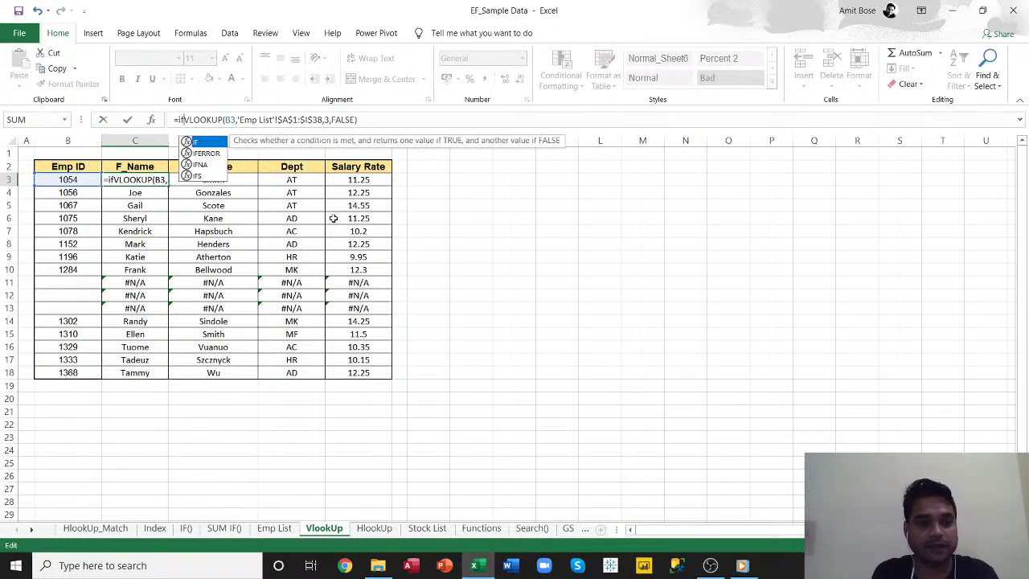
key(Down)
key(Tab)
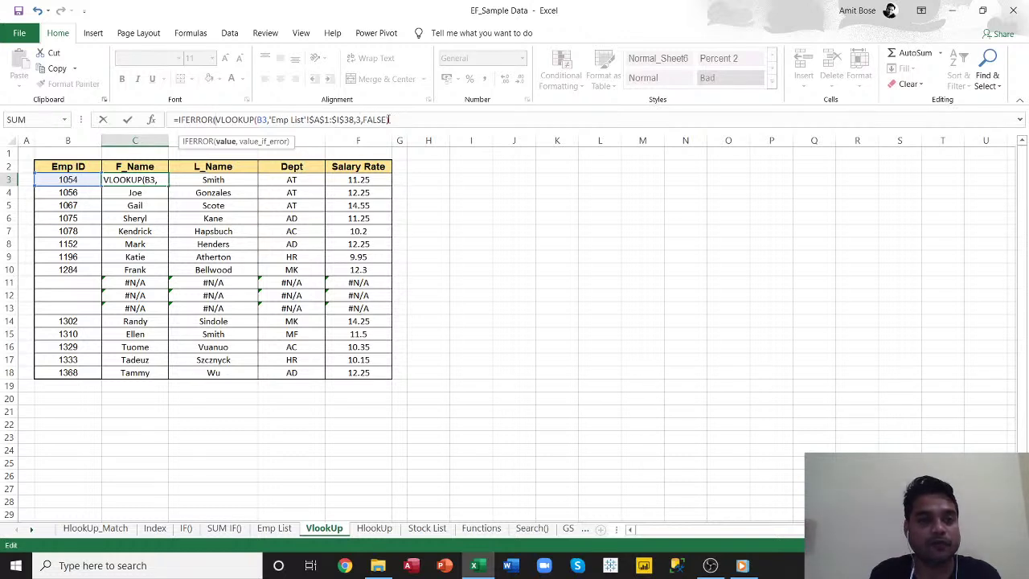
click(391, 119)
text(,")
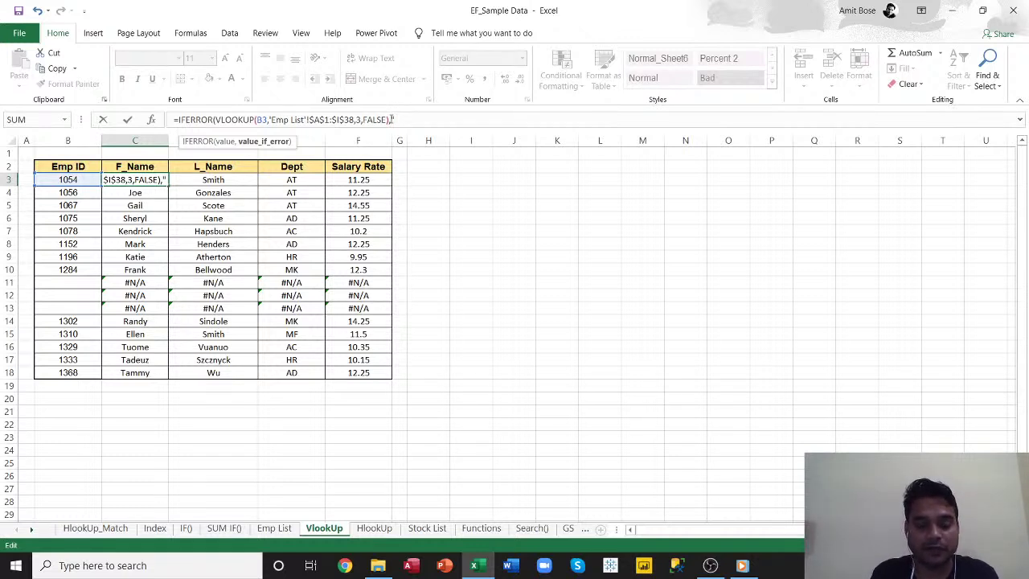
text( No)
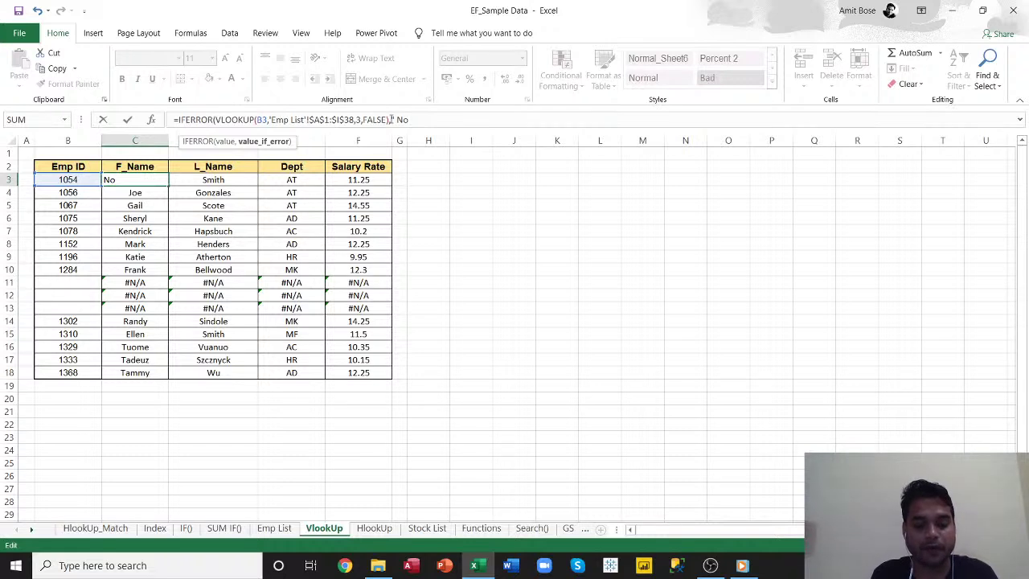
text(Emp)
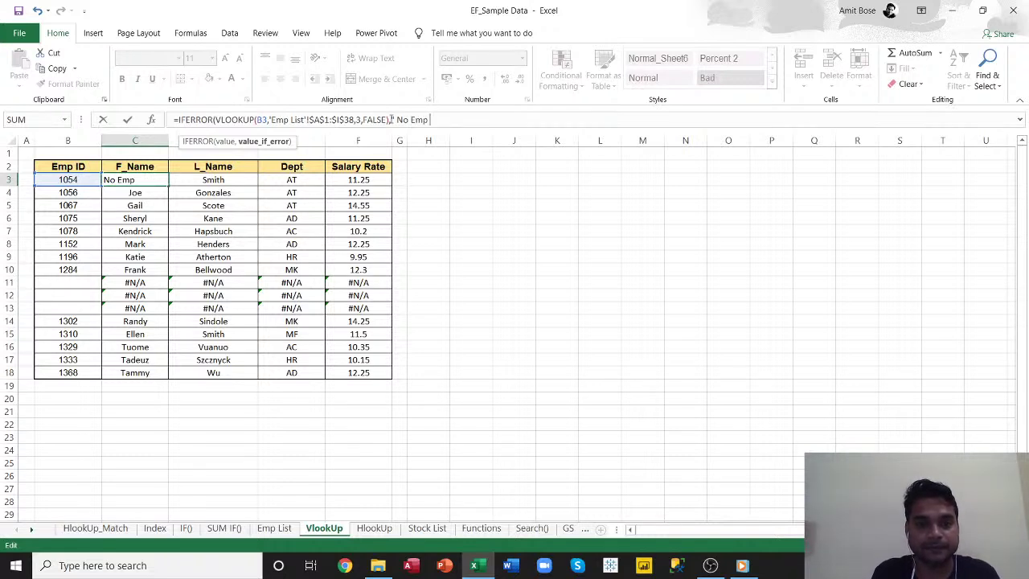
text( ID)
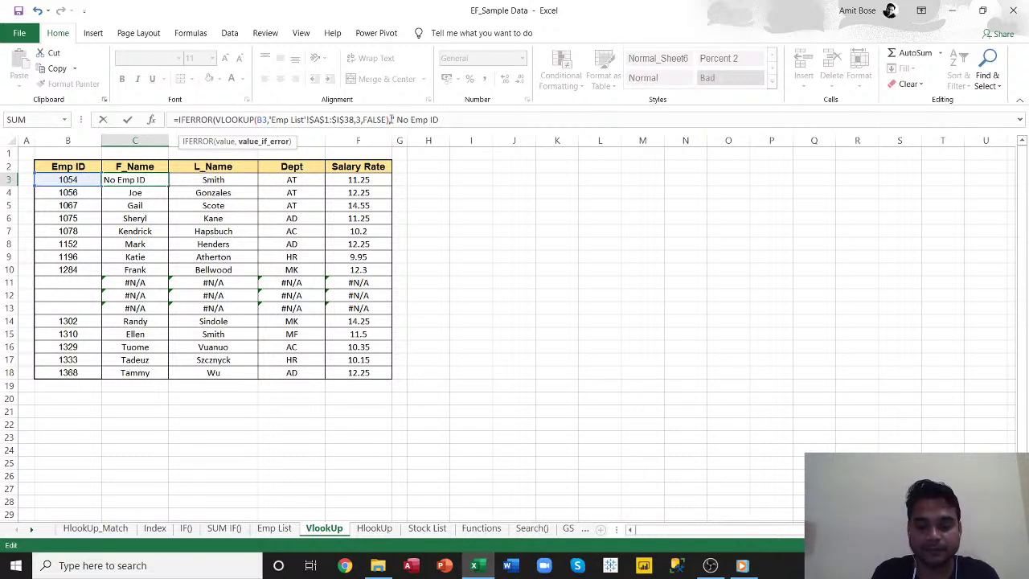
text("))
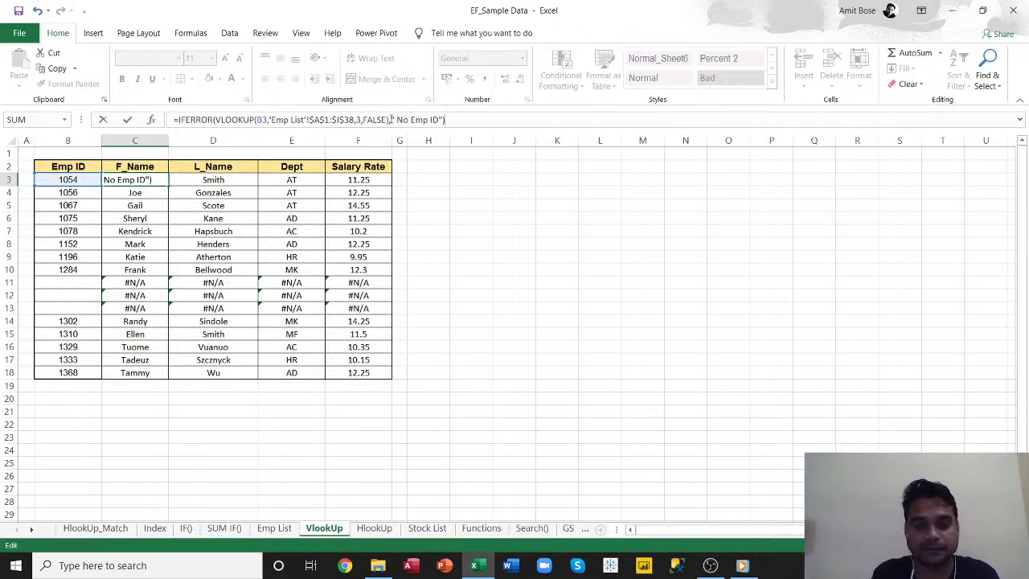
key(Return)
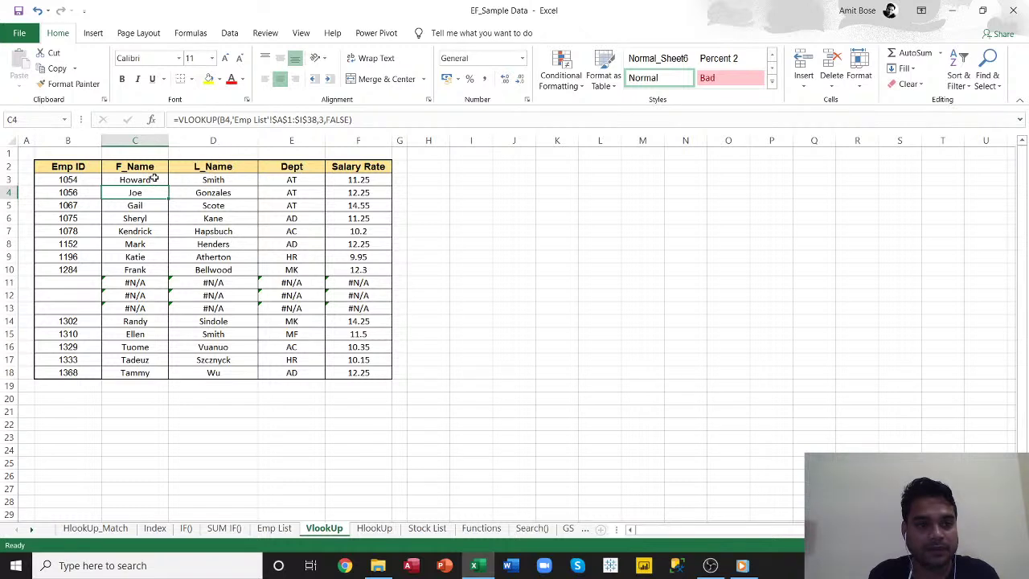
click(161, 180)
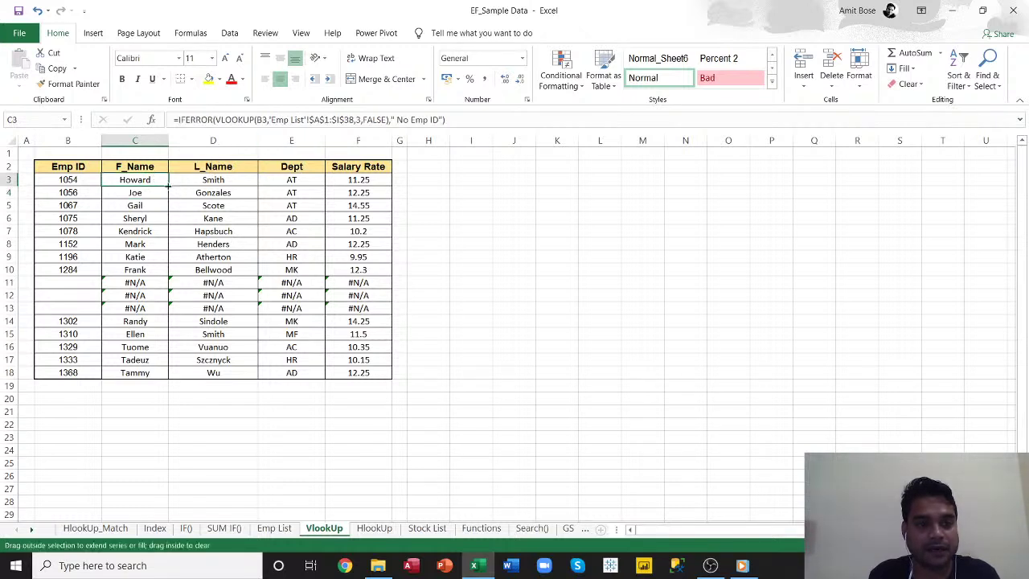
drag(168, 186, 157, 375)
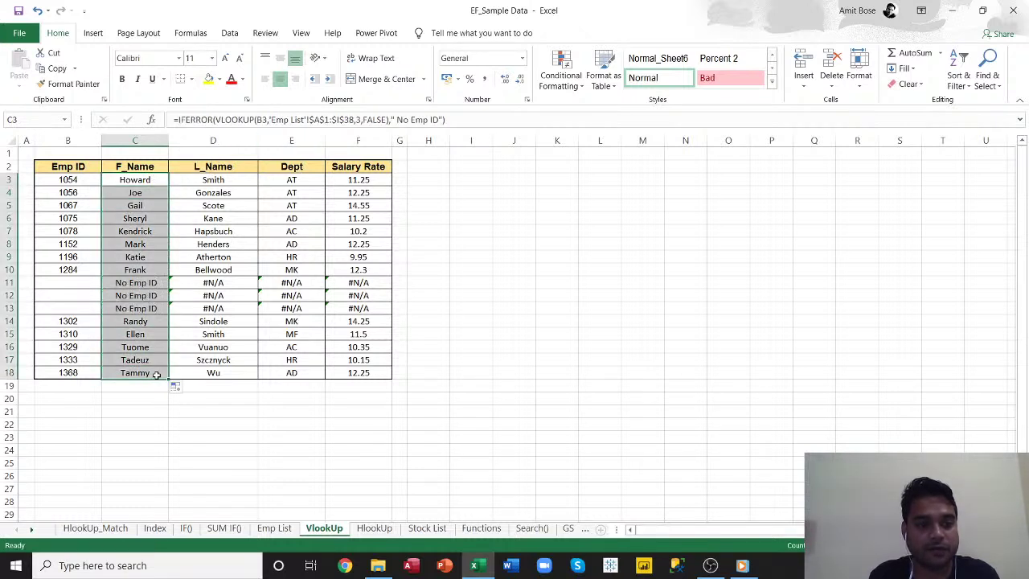
- Examine the F_Name results and their IFERROR formulas in C11 to C13, where the Emp ID is blank
drag(134, 284, 131, 309)
click(128, 283)
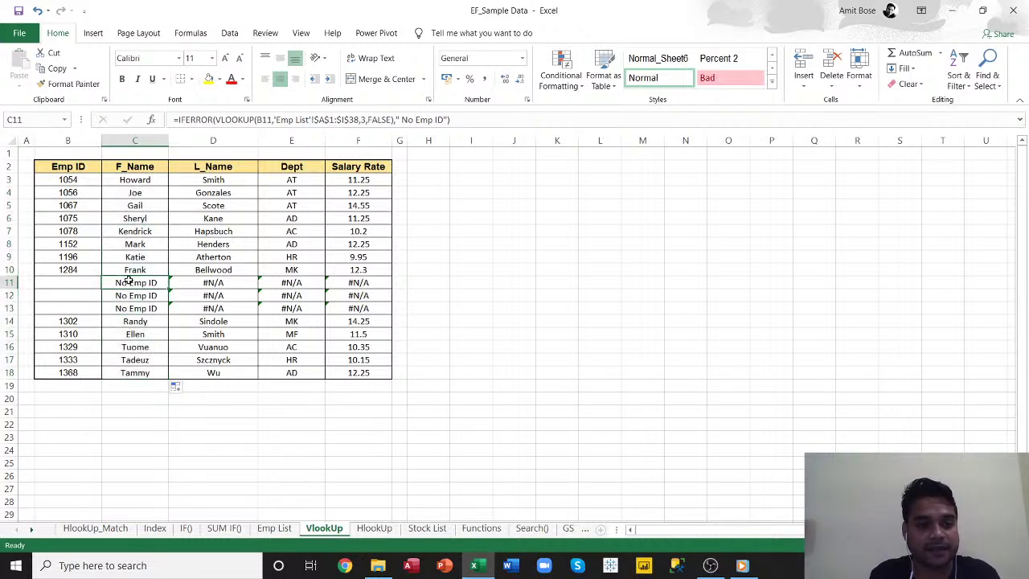
click(130, 295)
click(131, 308)
click(133, 284)
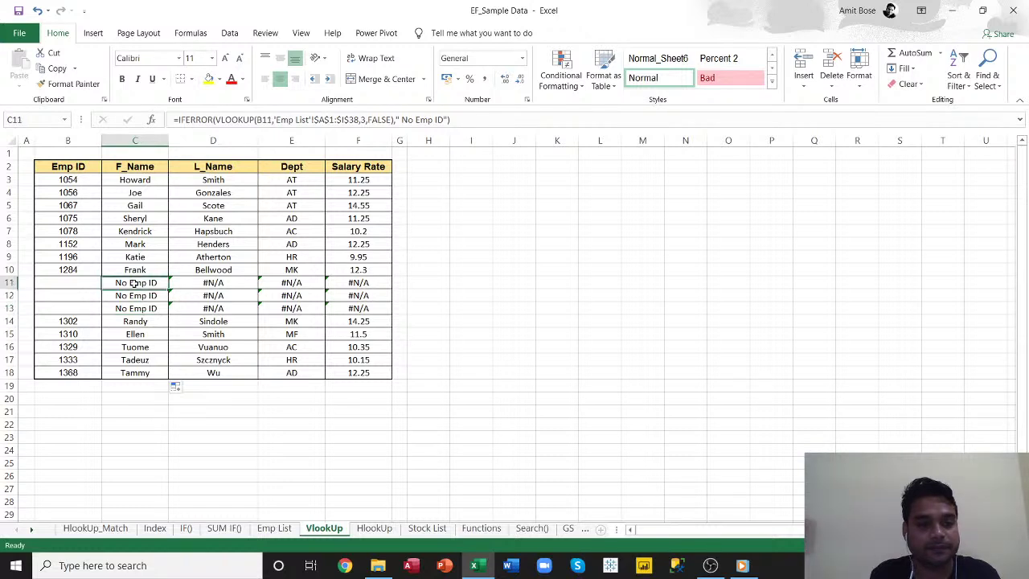
click(133, 296)
click(137, 311)
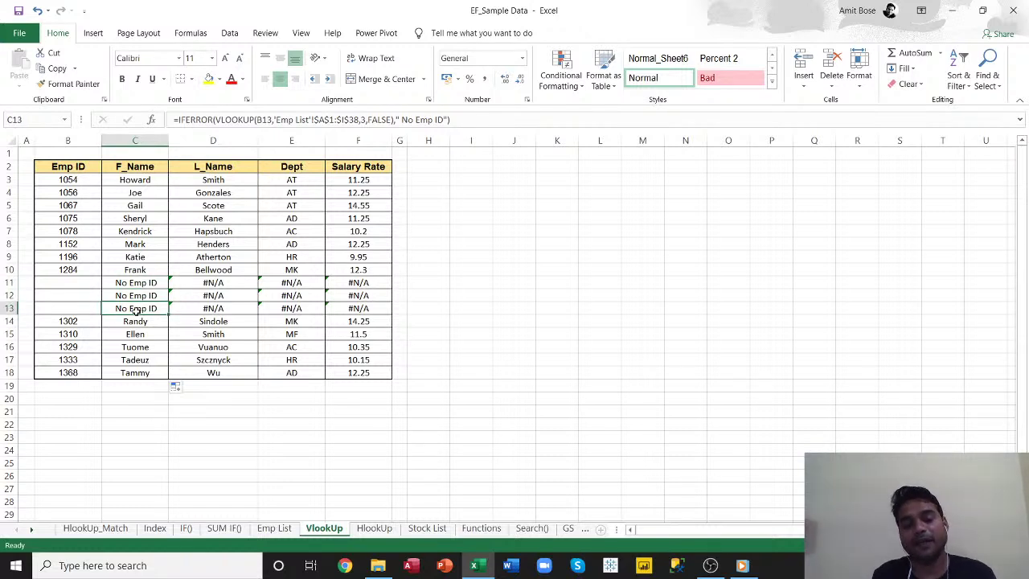
click(133, 282)
click(139, 311)
click(145, 295)
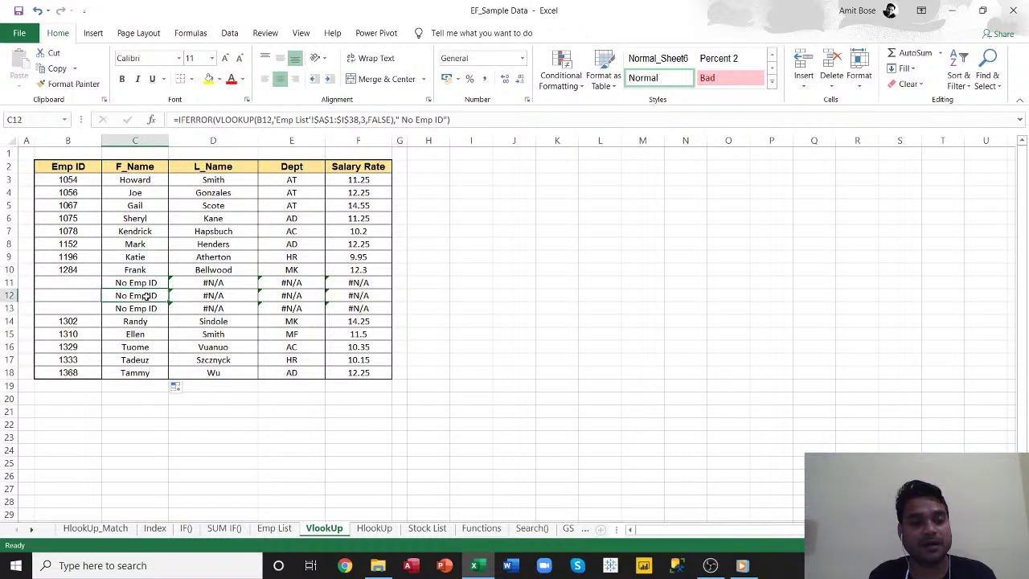
click(145, 282)
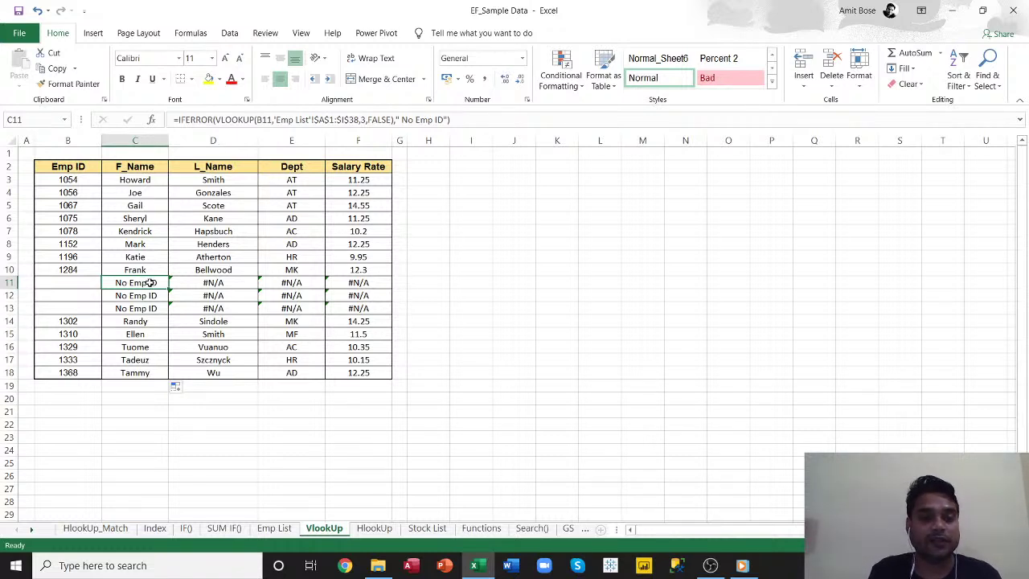
- Wrap the L_Name VLOOKUP in D3 in IFERROR with "No Emp ID" as the error value, and fill it down to D18
click(220, 187)
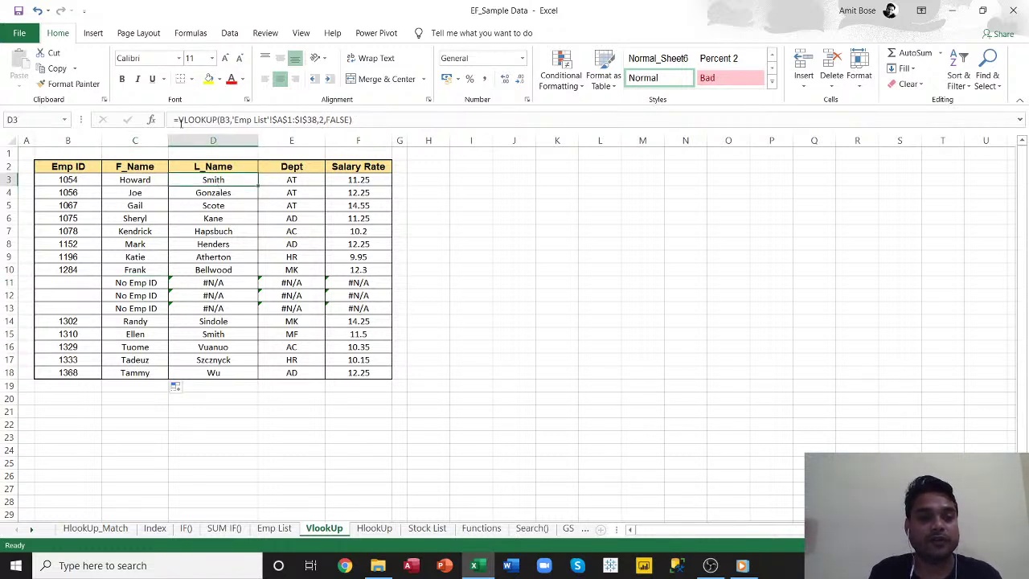
click(179, 120)
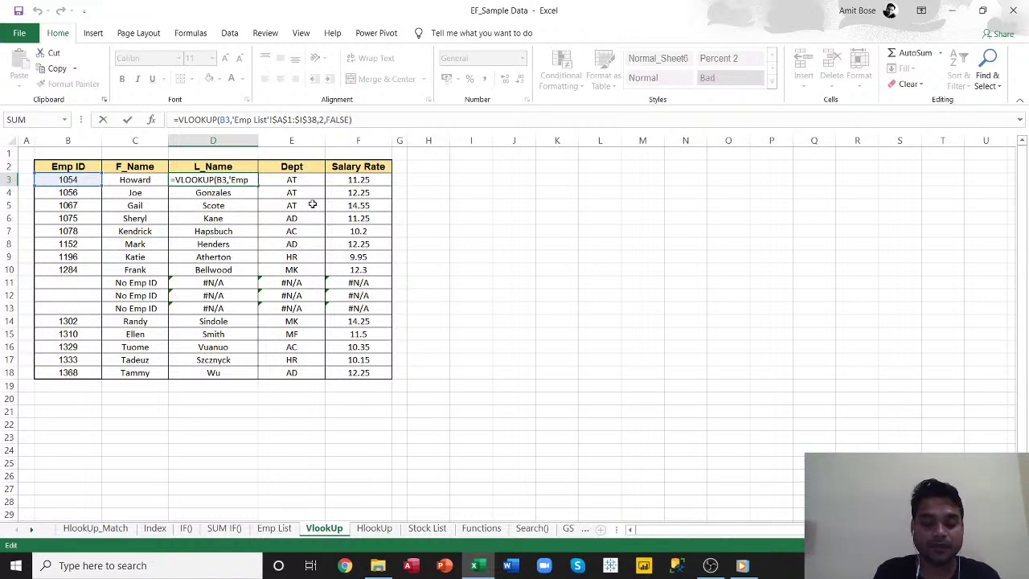
text(if)
key(Down)
key(Tab)
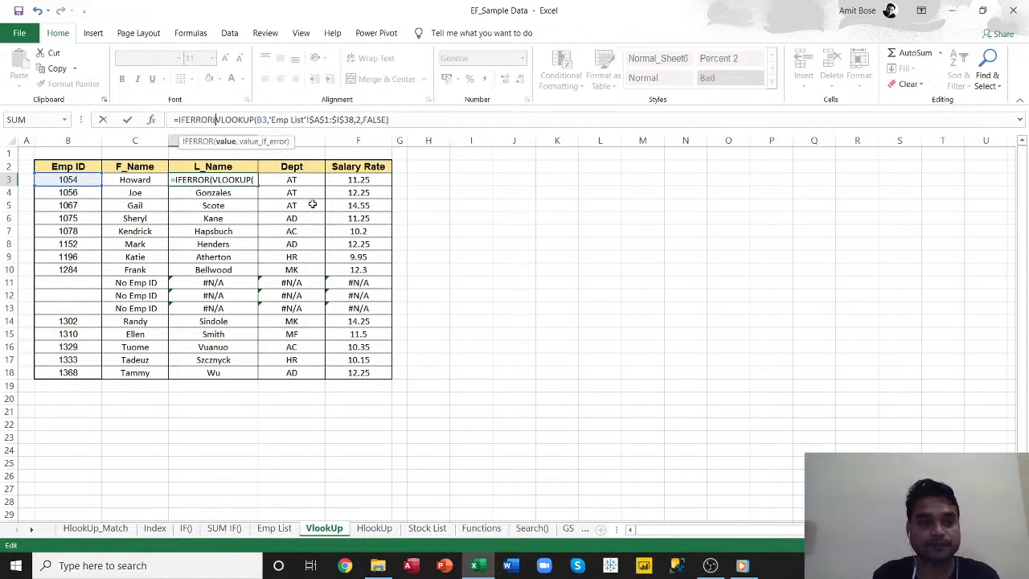
click(401, 119)
text(,)
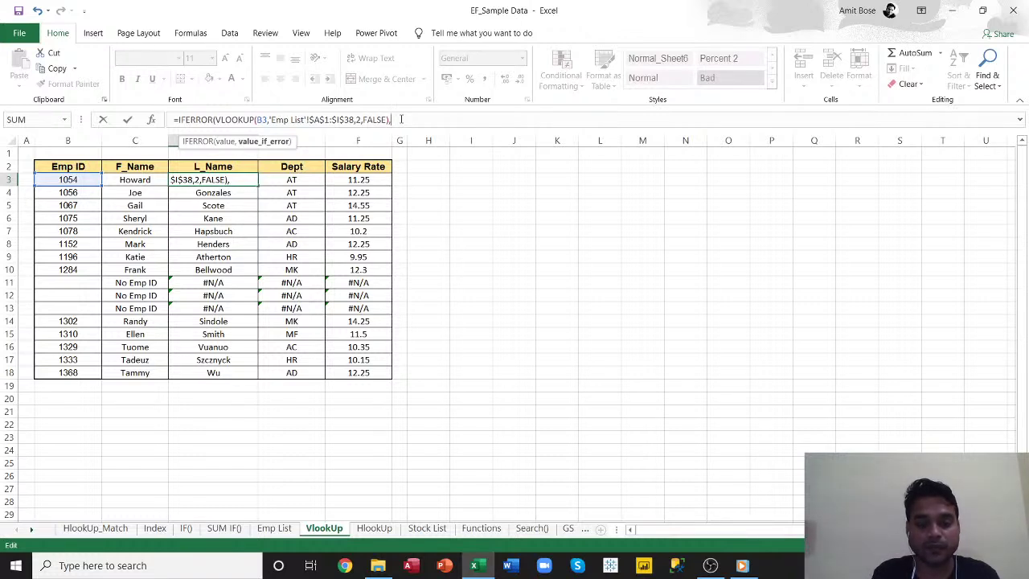
text("No)
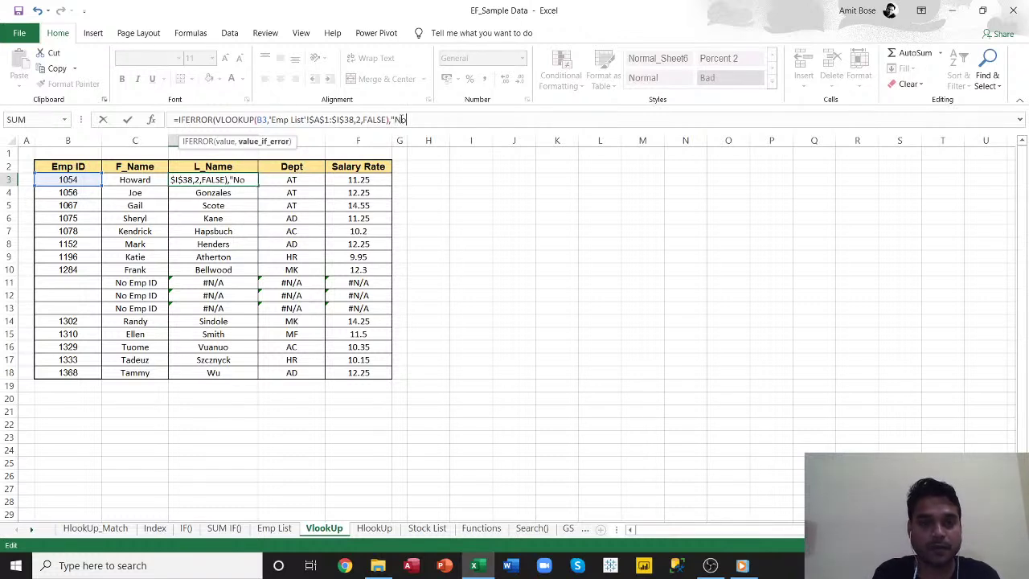
text( Emp )
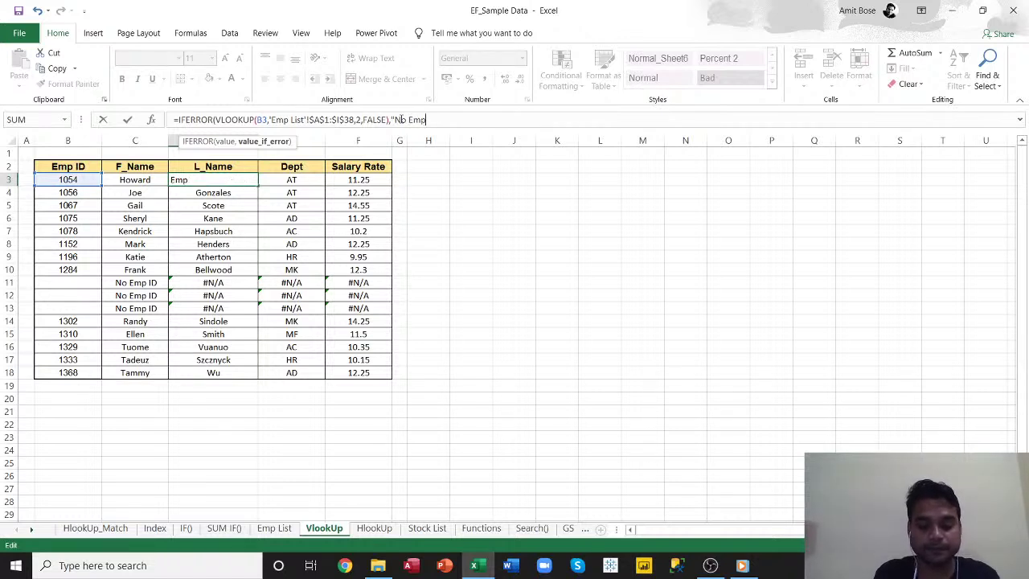
text(ID)
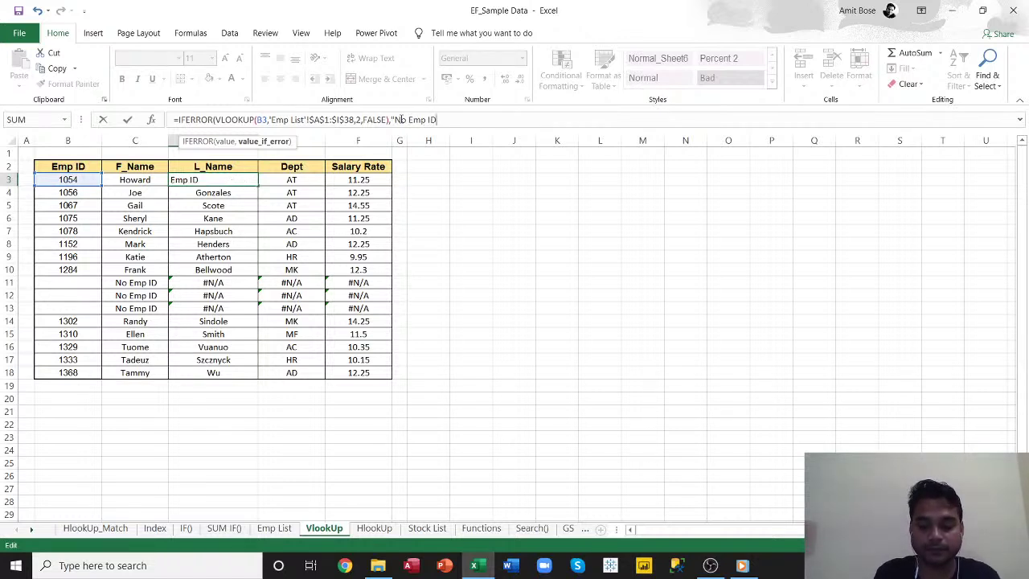
text("))
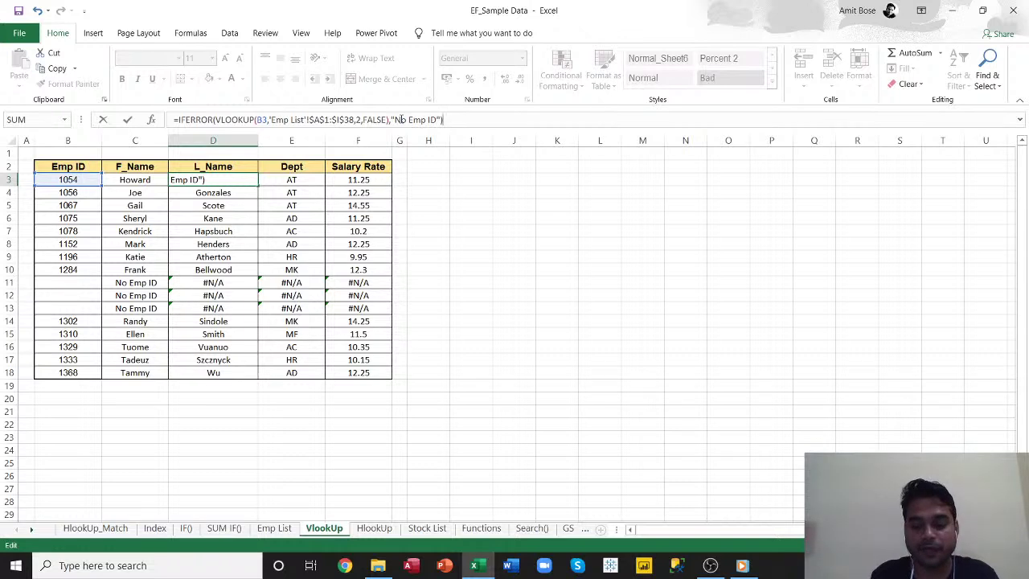
key(Return)
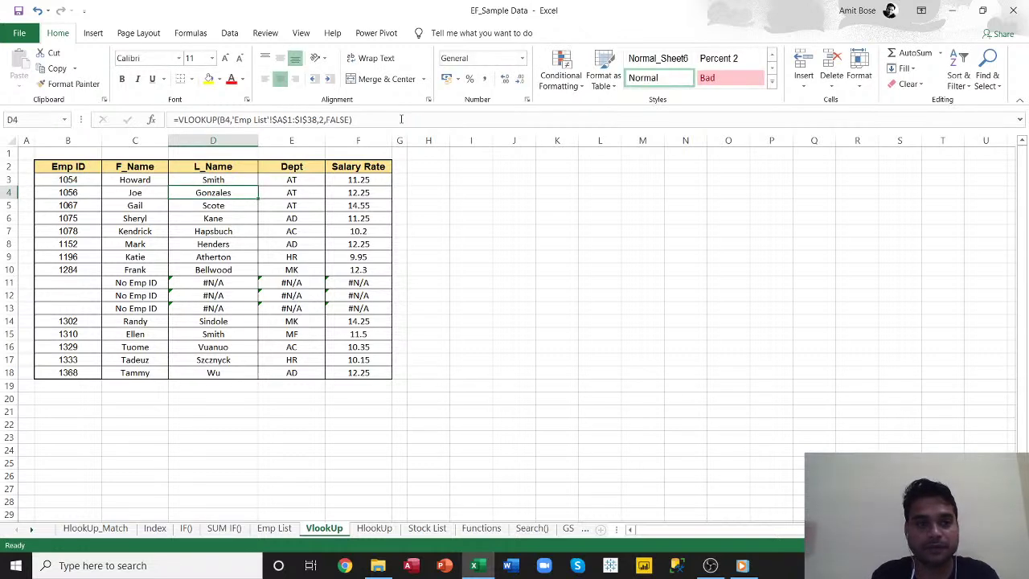
click(242, 182)
drag(259, 188, 250, 380)
- Wrap the Dept VLOOKUP in E3 in IFERROR with "No Emp ID" as the error value
click(311, 185)
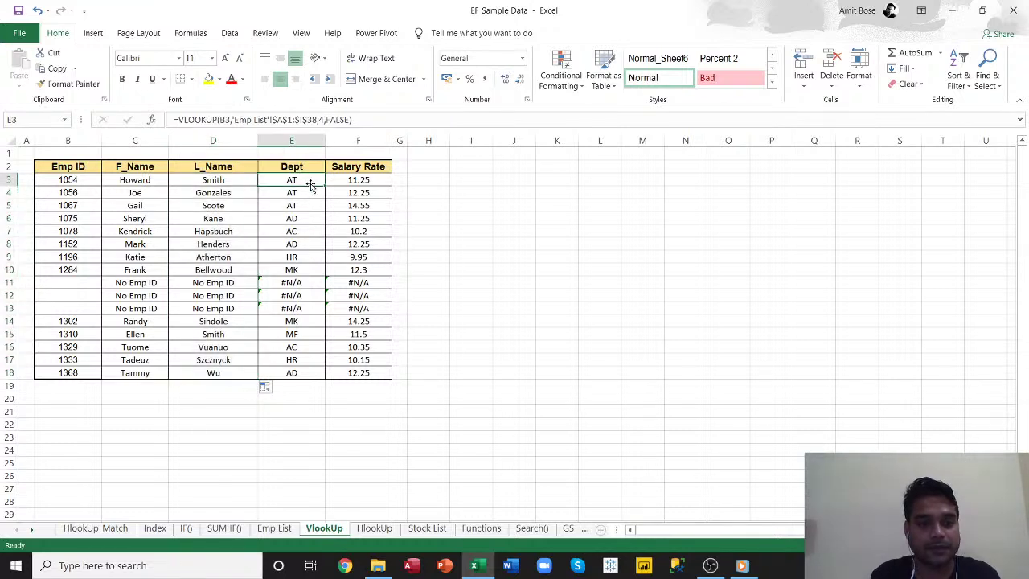
click(180, 119)
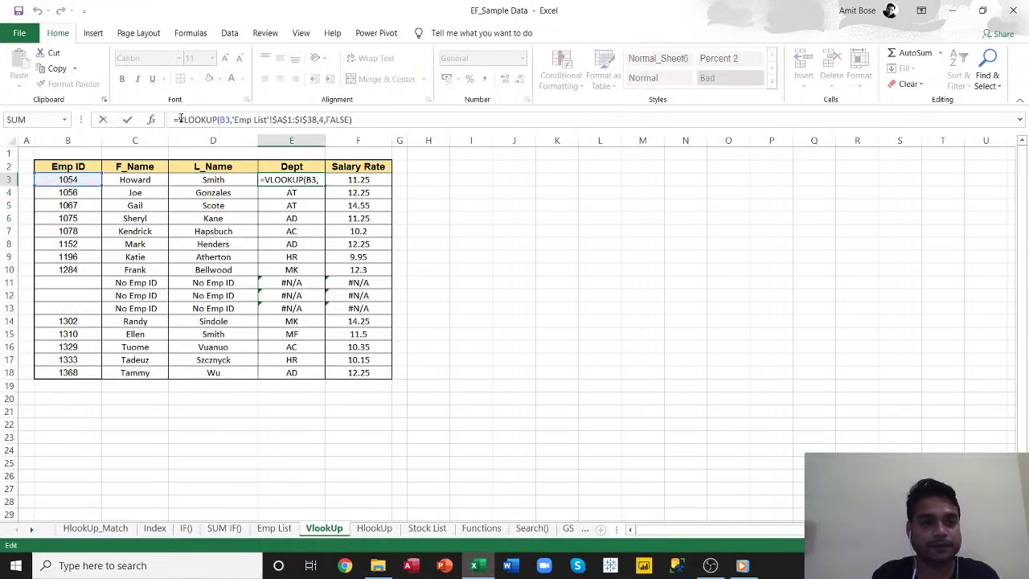
text(if)
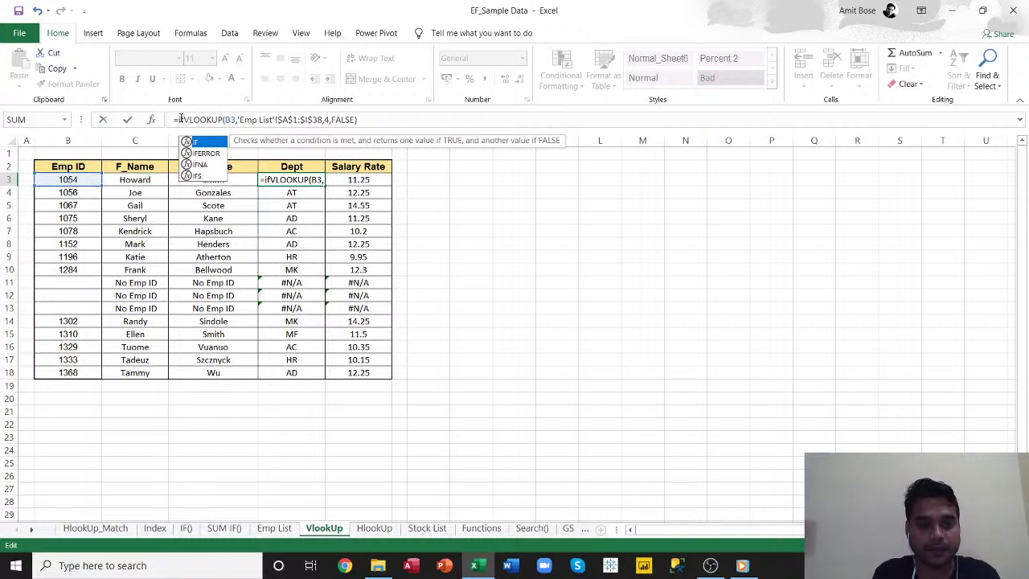
text(e)
key(Tab)
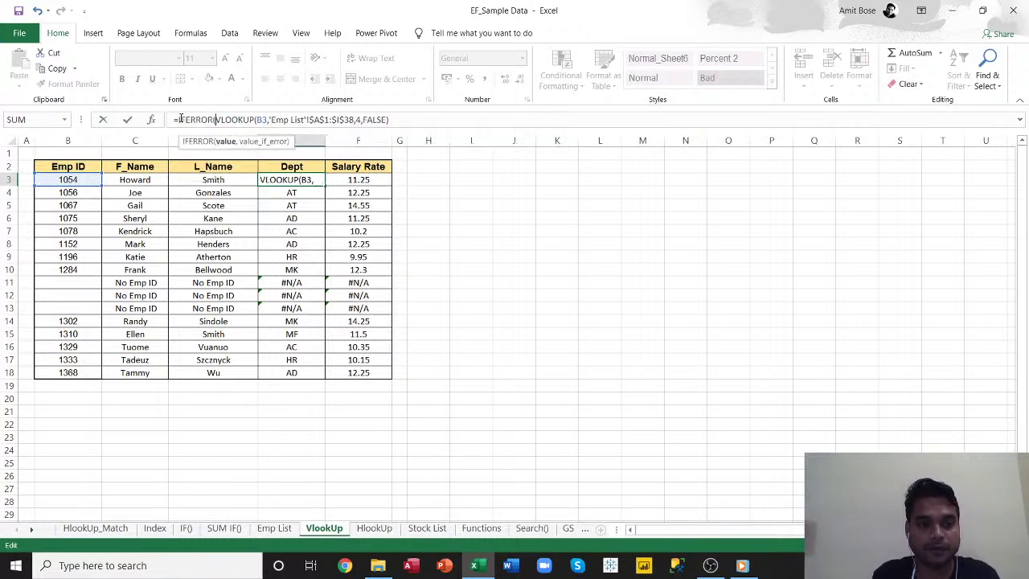
click(403, 119)
text(,)
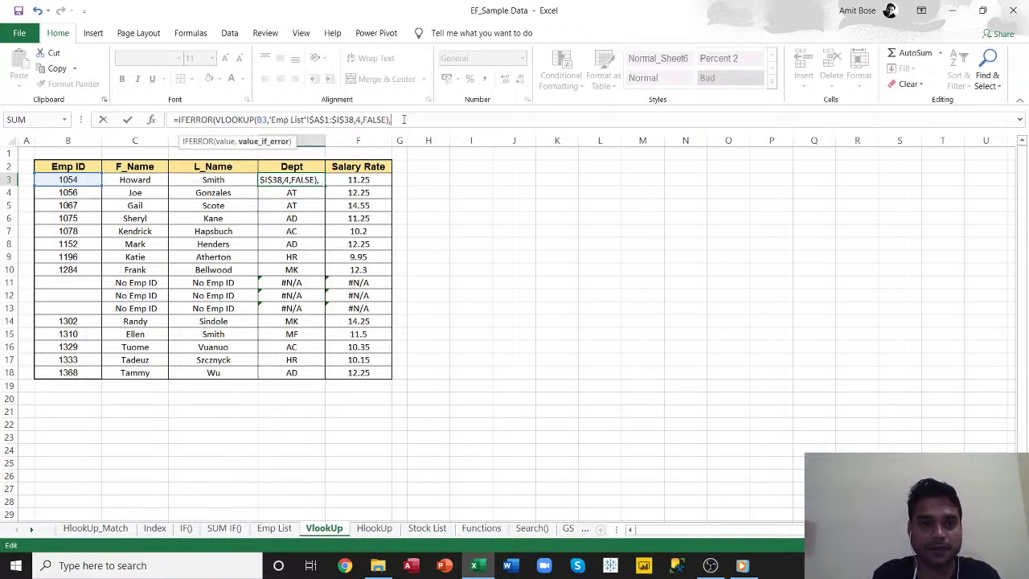
text(")
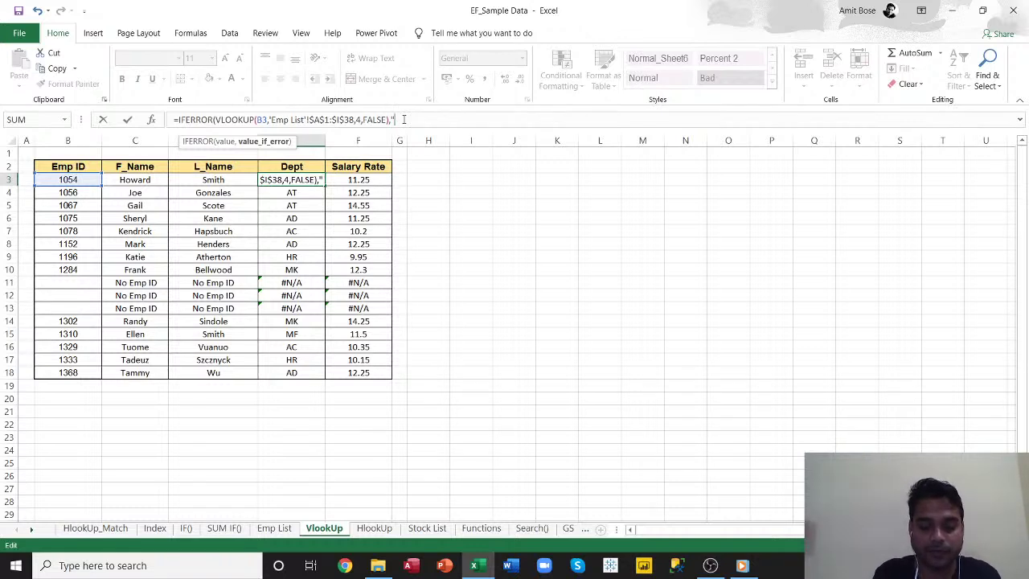
text(No Emp ID)
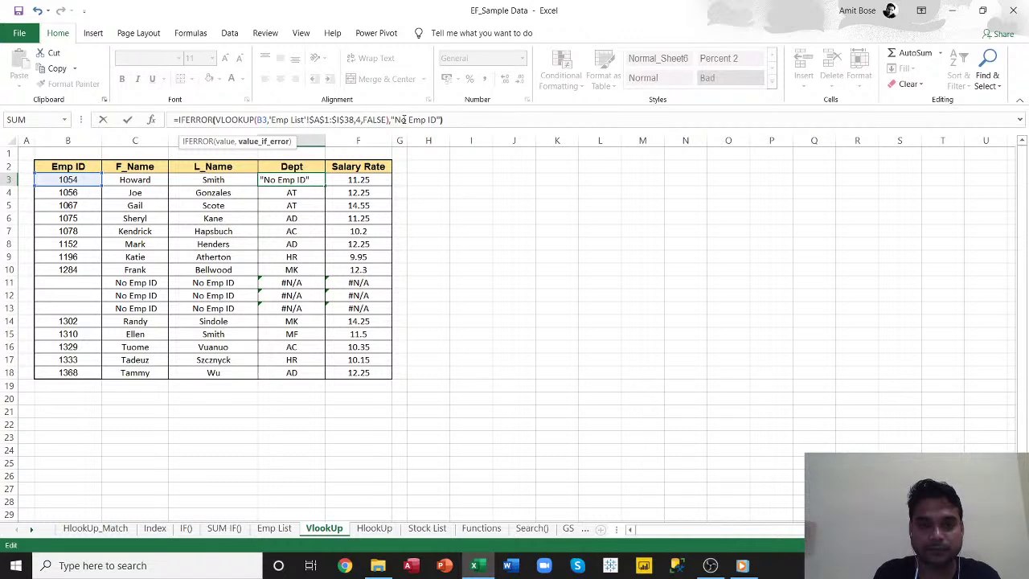
key(Return)
- Fill the Dept formula from E3 down through E18 and clear the surplus copy in E19 below the table
click(304, 182)
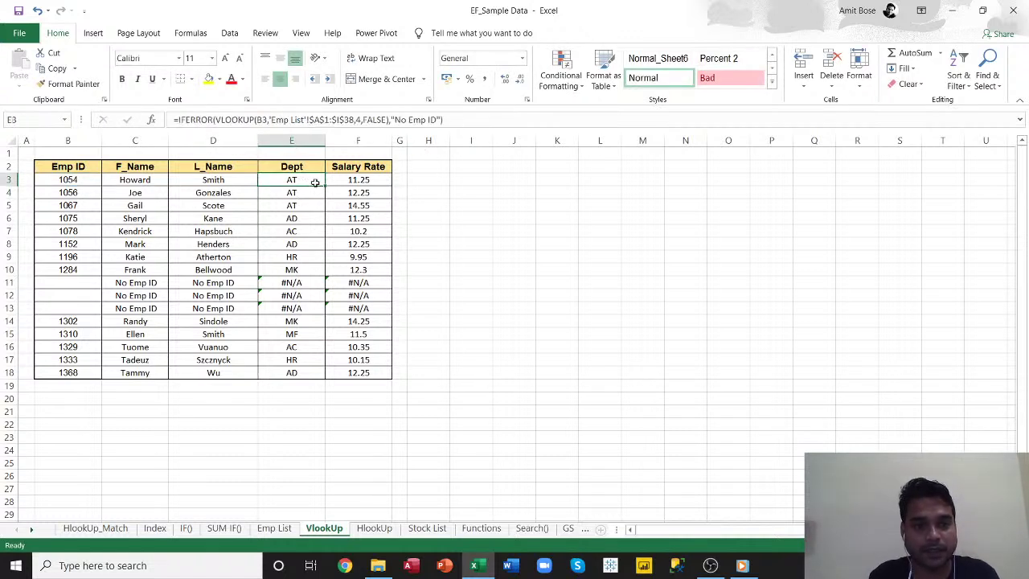
drag(326, 187, 325, 392)
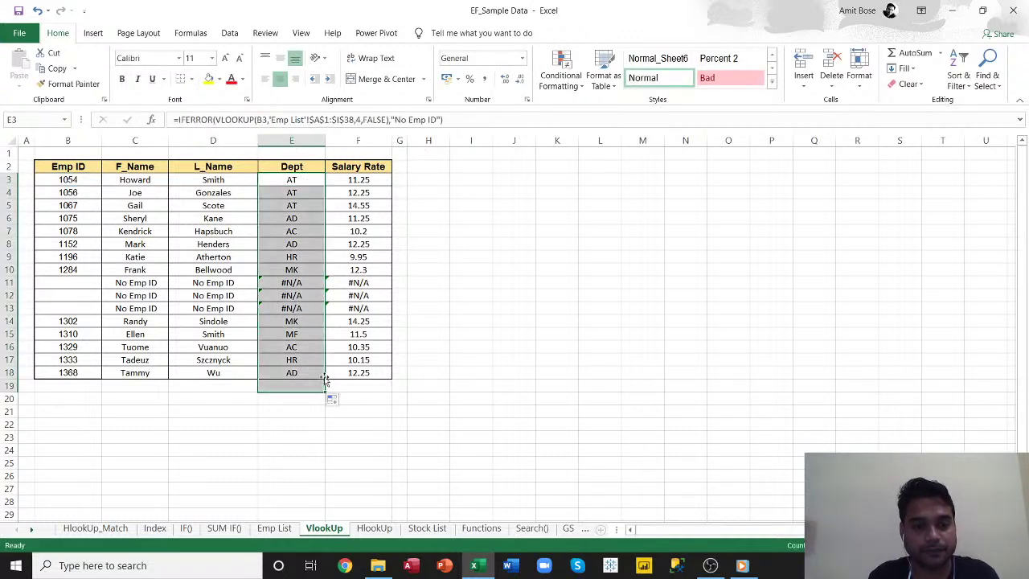
click(287, 386)
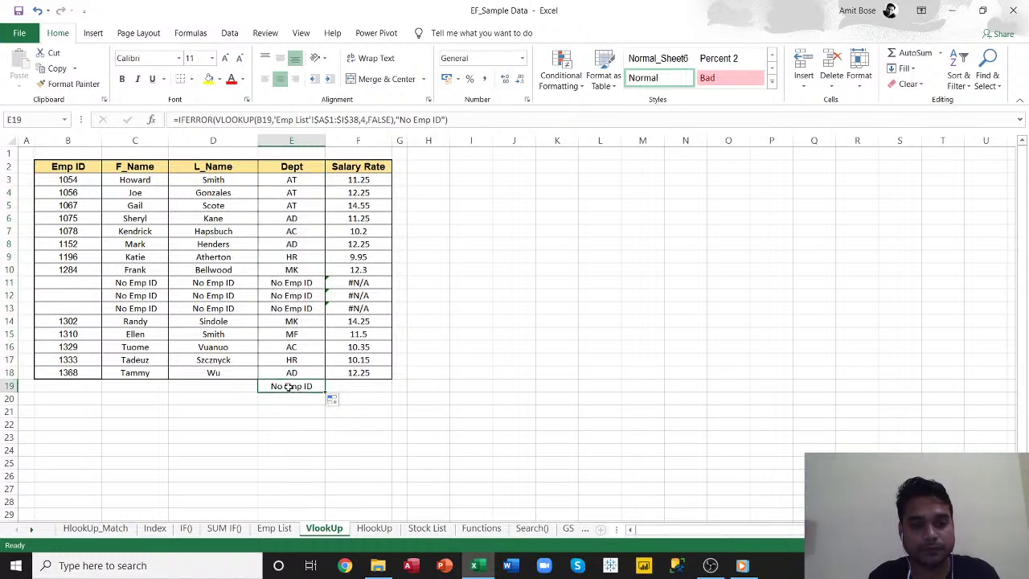
key(Delete)
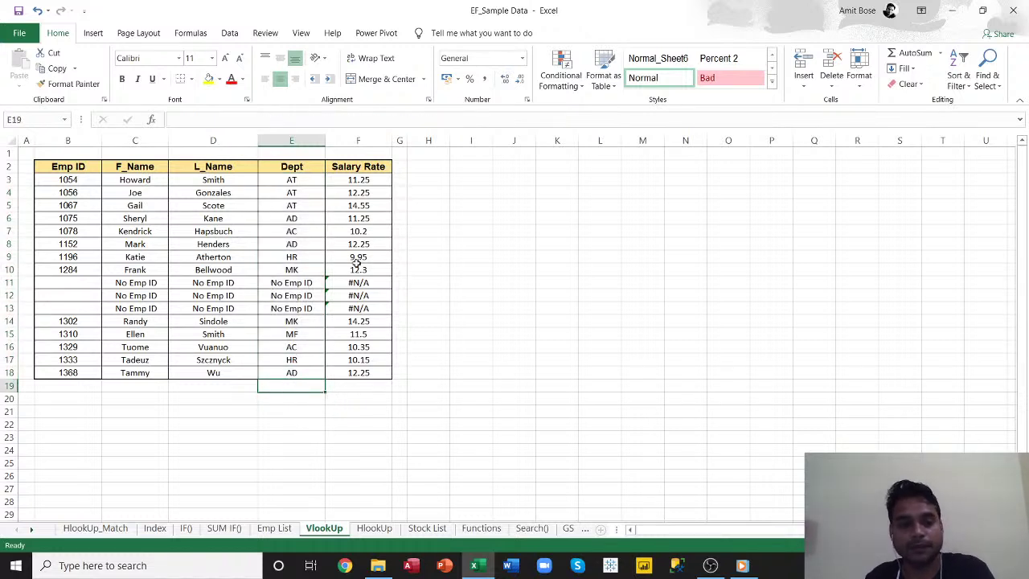
- Wrap the Salary Rate VLOOKUP in F3 in IFERROR with "No Emp ID" as the error value
click(358, 183)
click(178, 119)
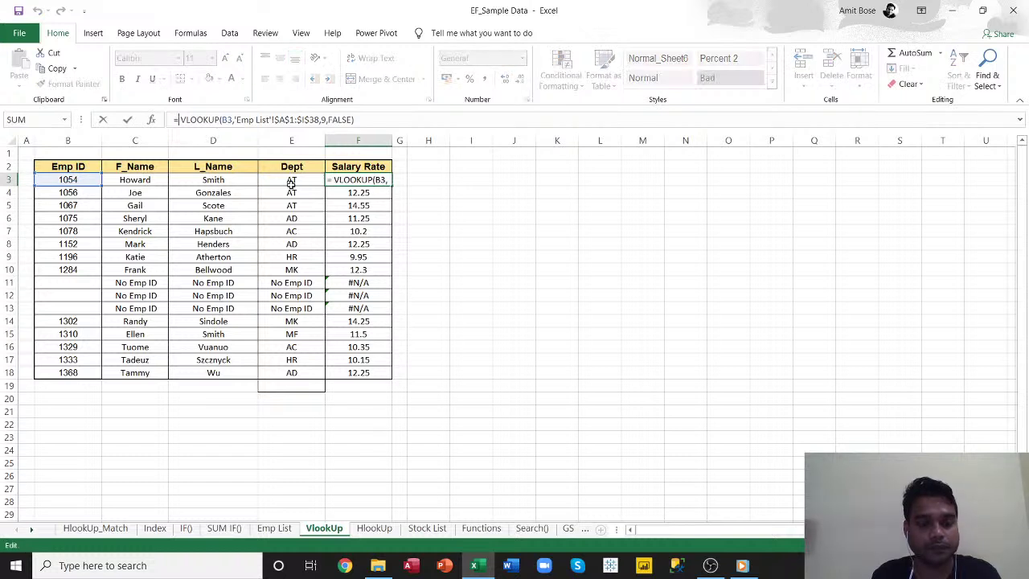
text(if)
key(Down)
key(Tab)
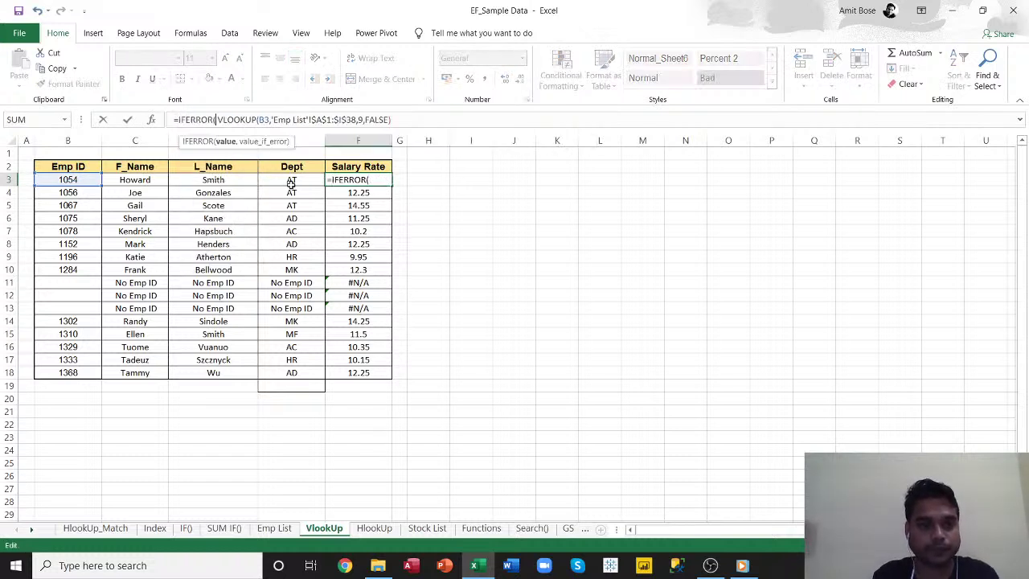
click(398, 120)
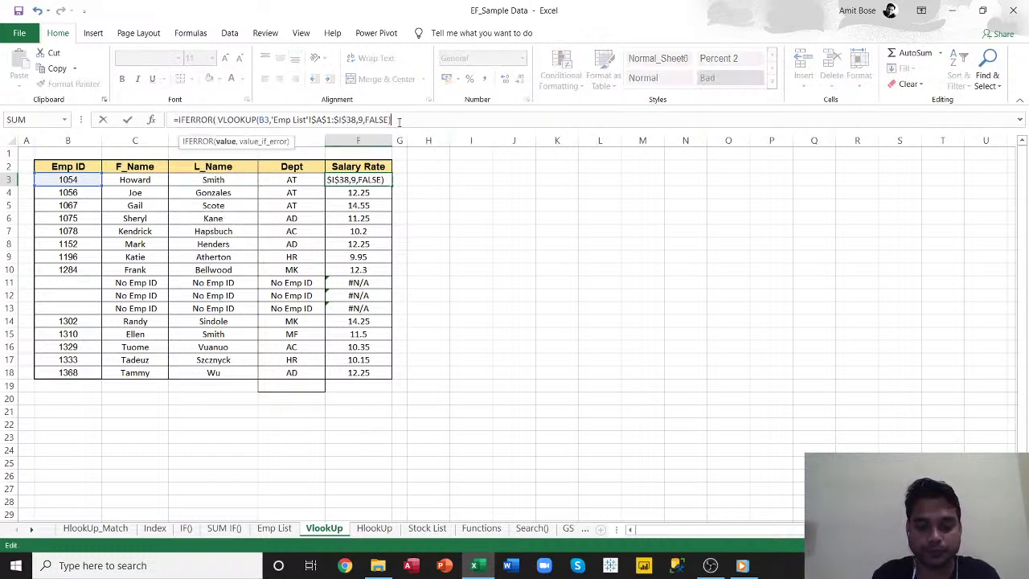
text(,")
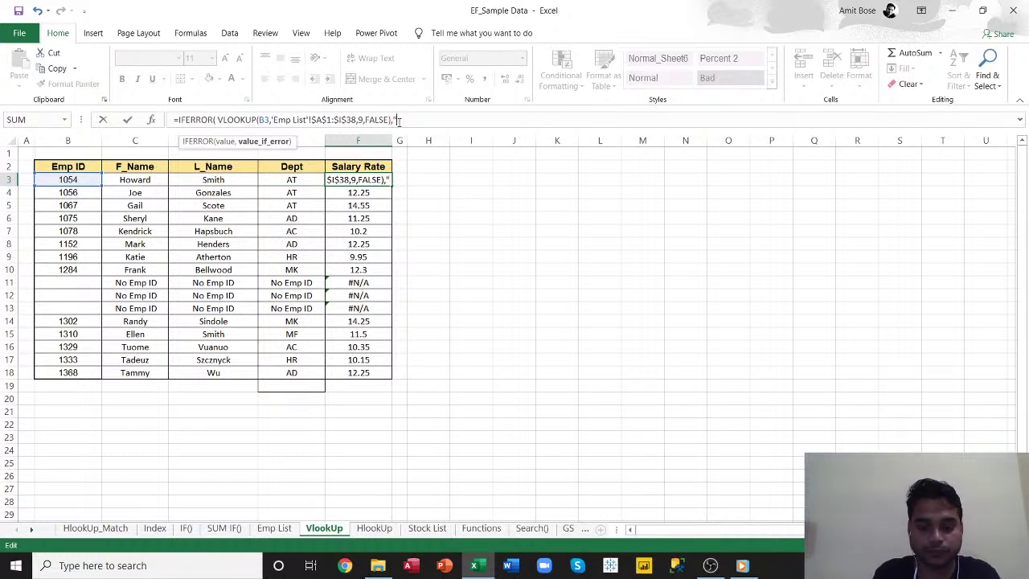
text(No Emp)
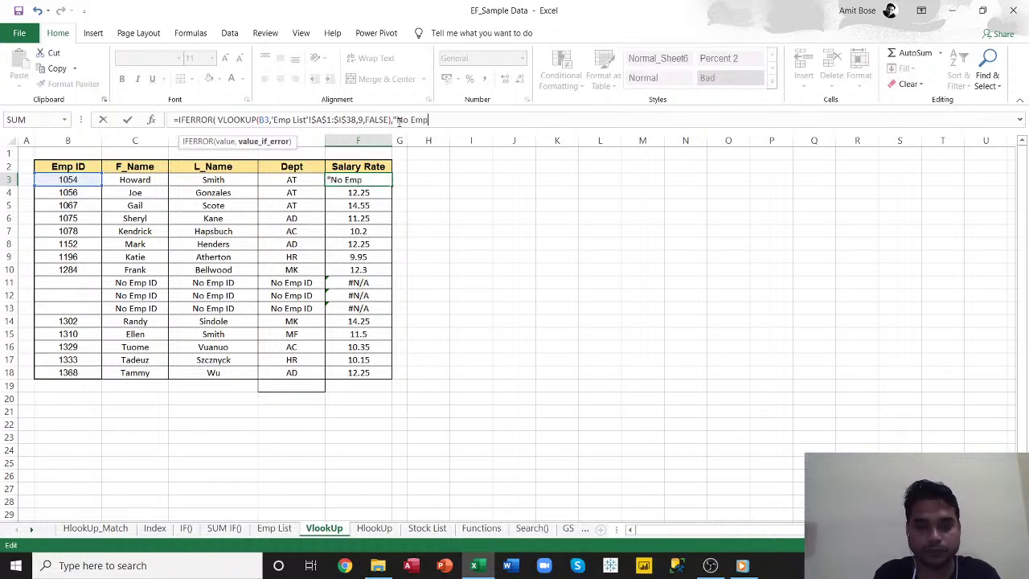
text( ID)
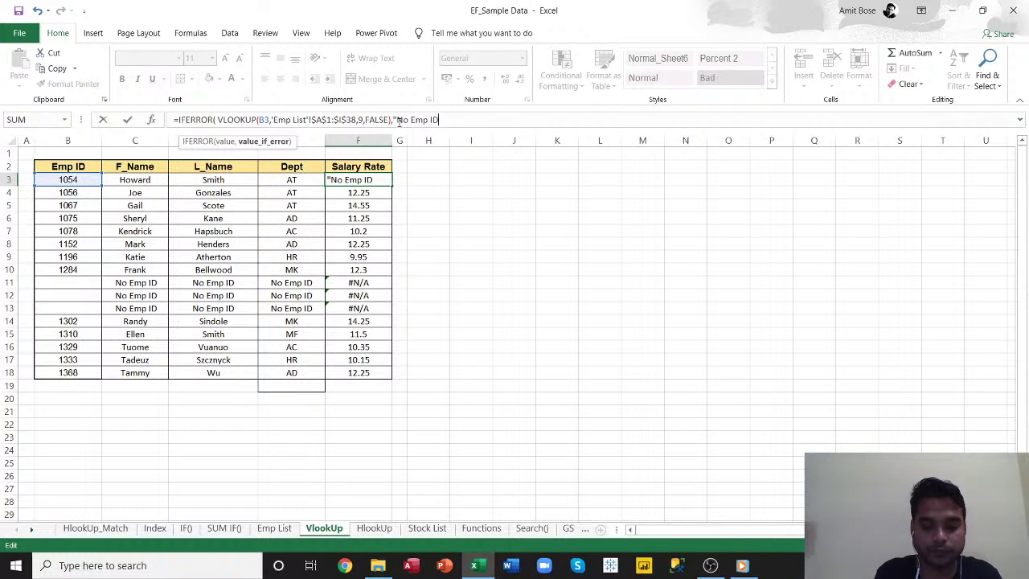
text(")
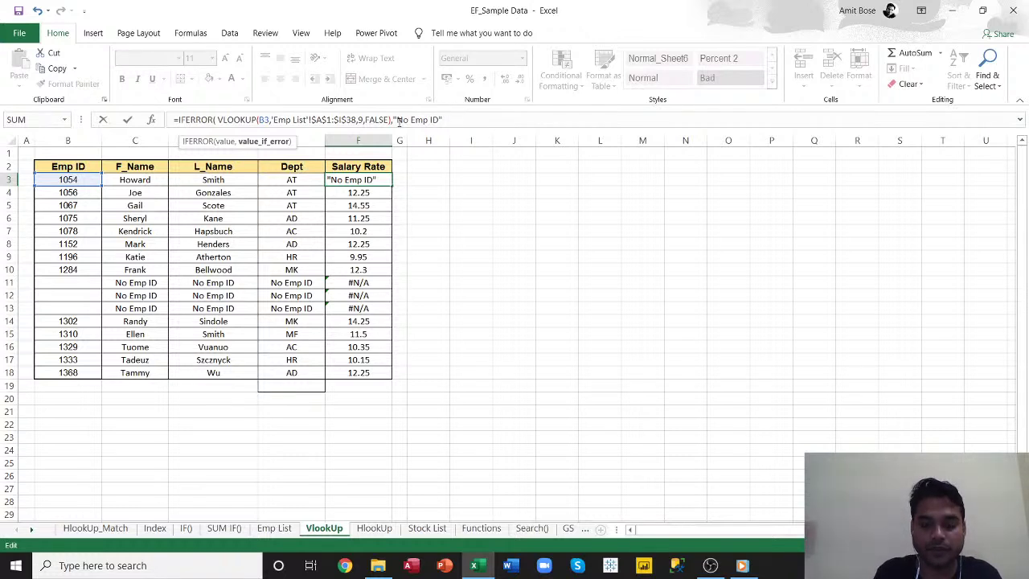
text())
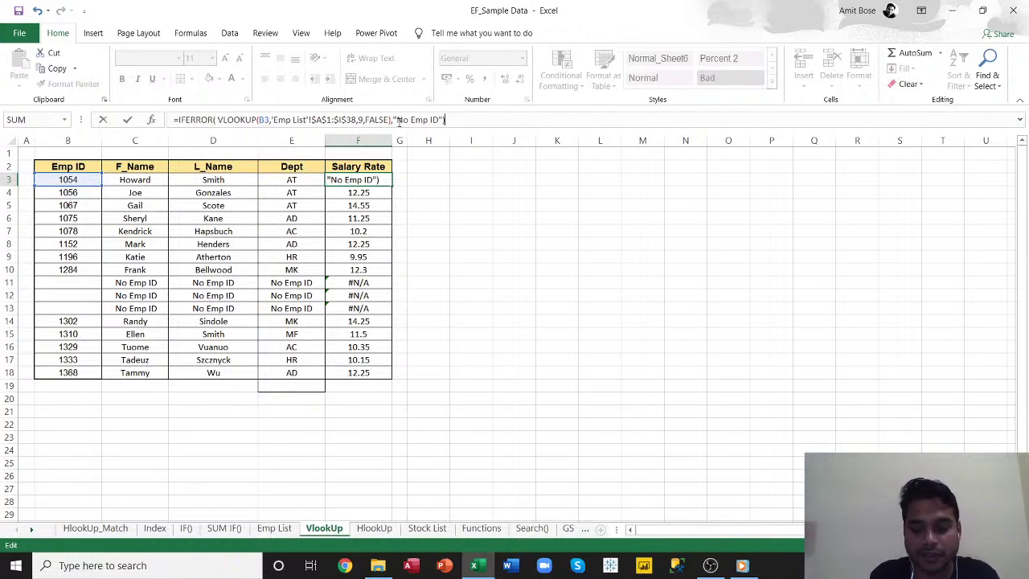
key(Return)
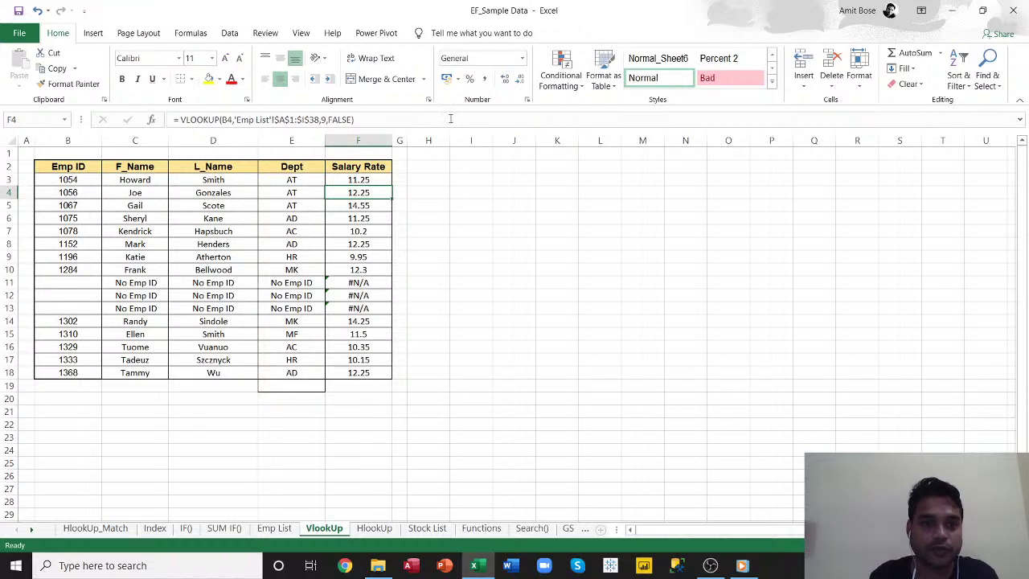
- Fill the Salary Rate formula from F3 down to F18
click(364, 180)
drag(391, 186, 390, 378)
click(466, 391)
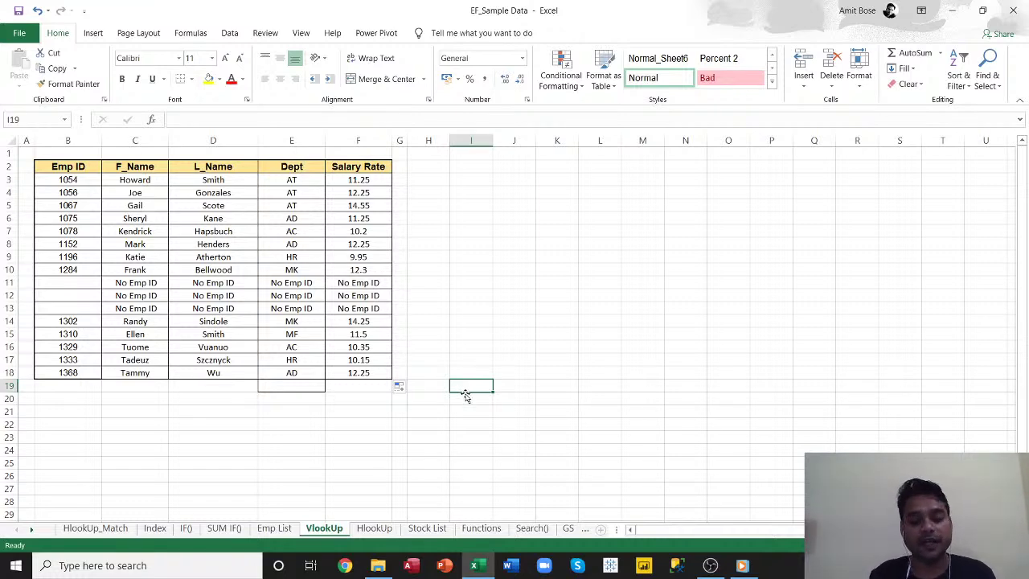
- Examine the Supply Stocks table on the HlookUp sheet, its product code and empty stock house cells, alongside the Stock List sheet
click(374, 528)
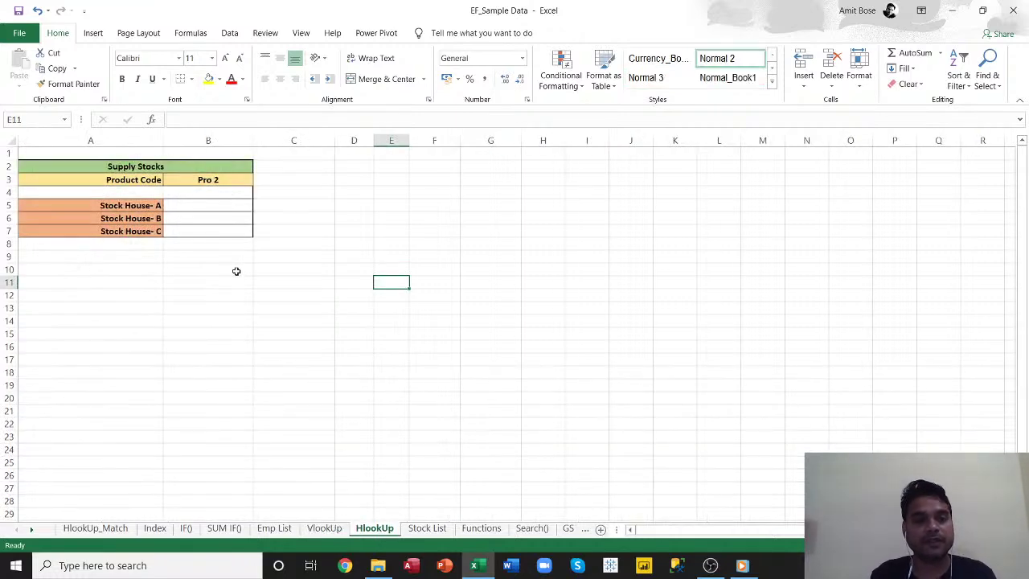
drag(37, 168, 208, 233)
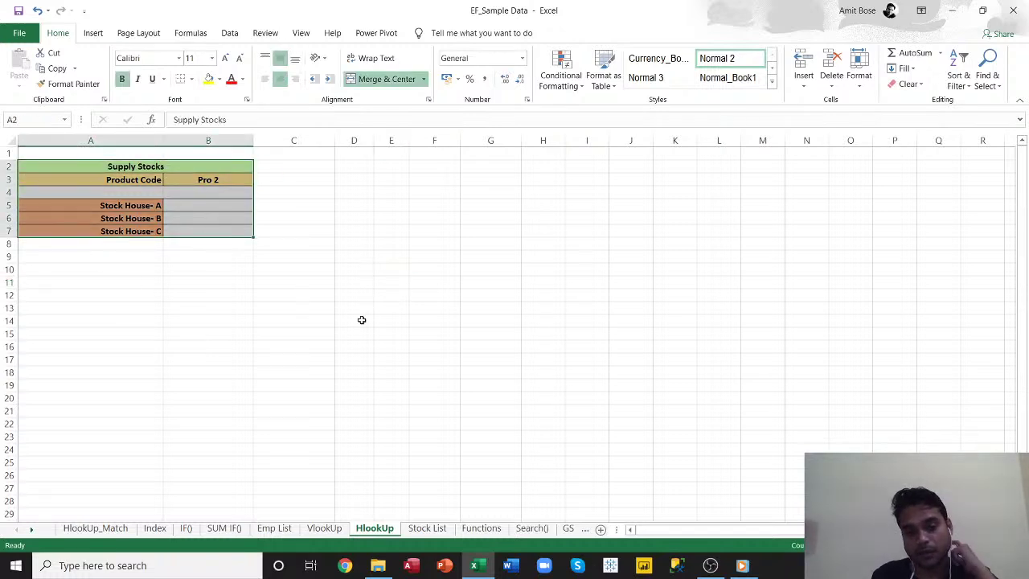
click(423, 528)
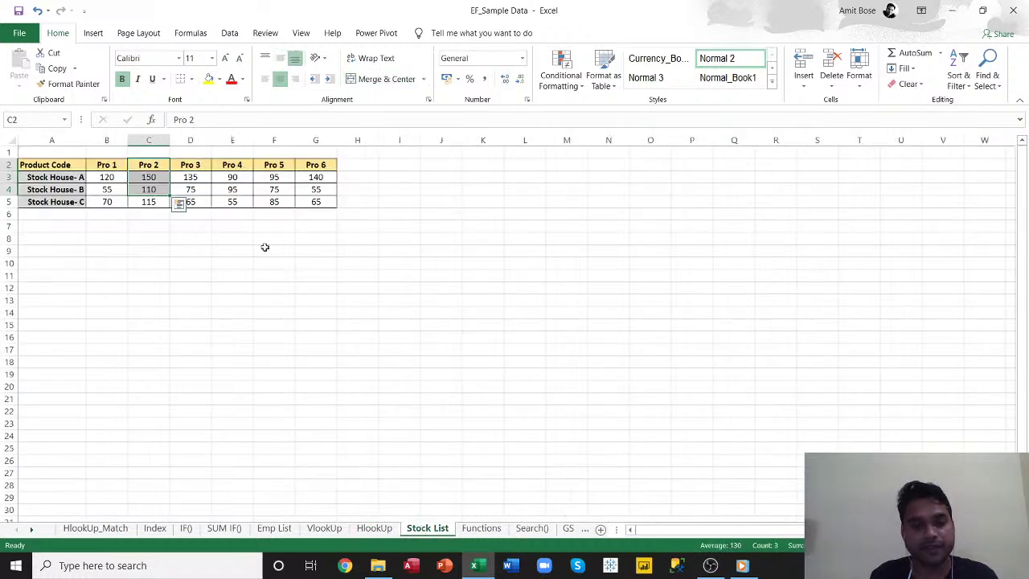
click(150, 164)
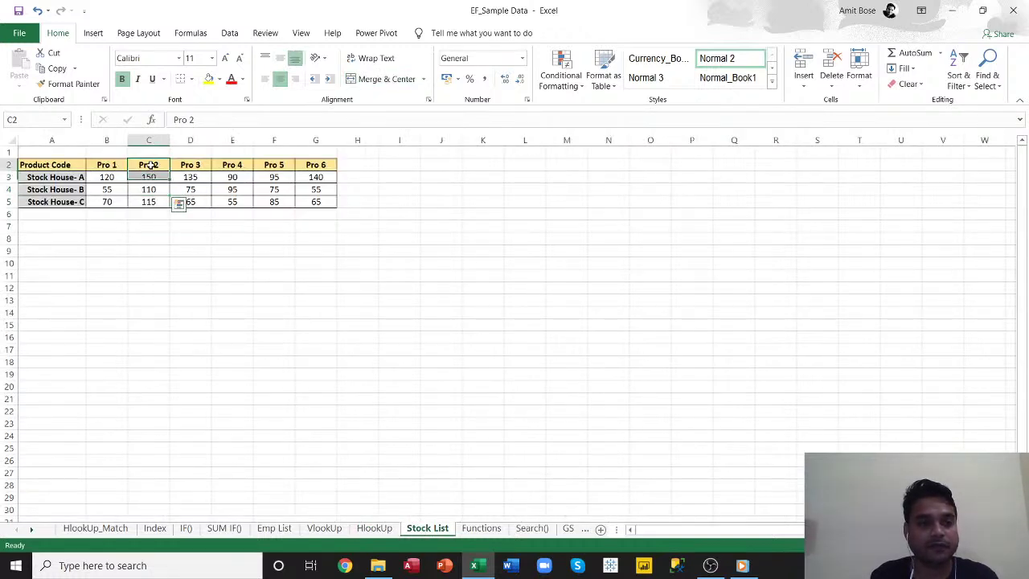
click(374, 528)
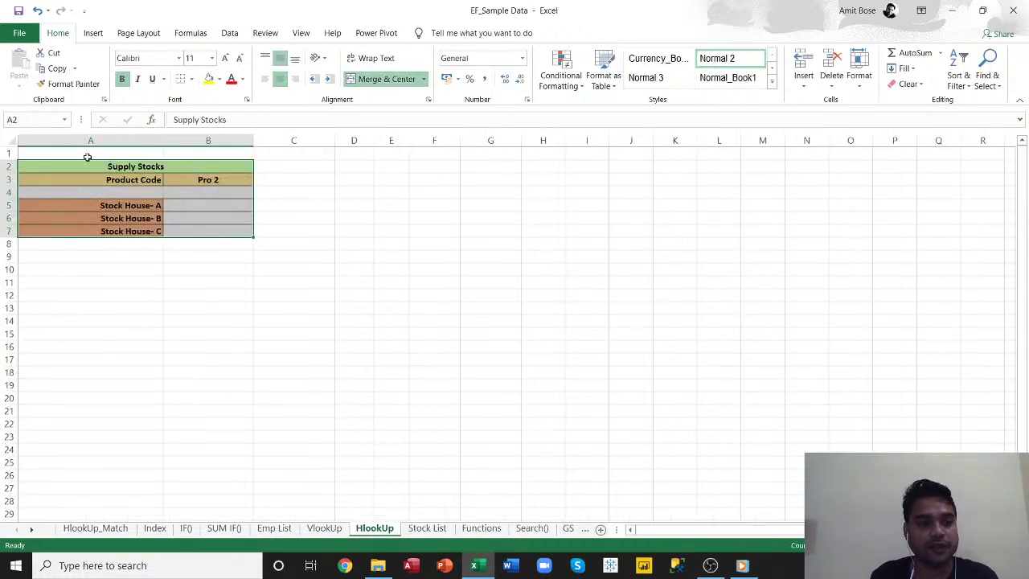
click(119, 182)
click(201, 182)
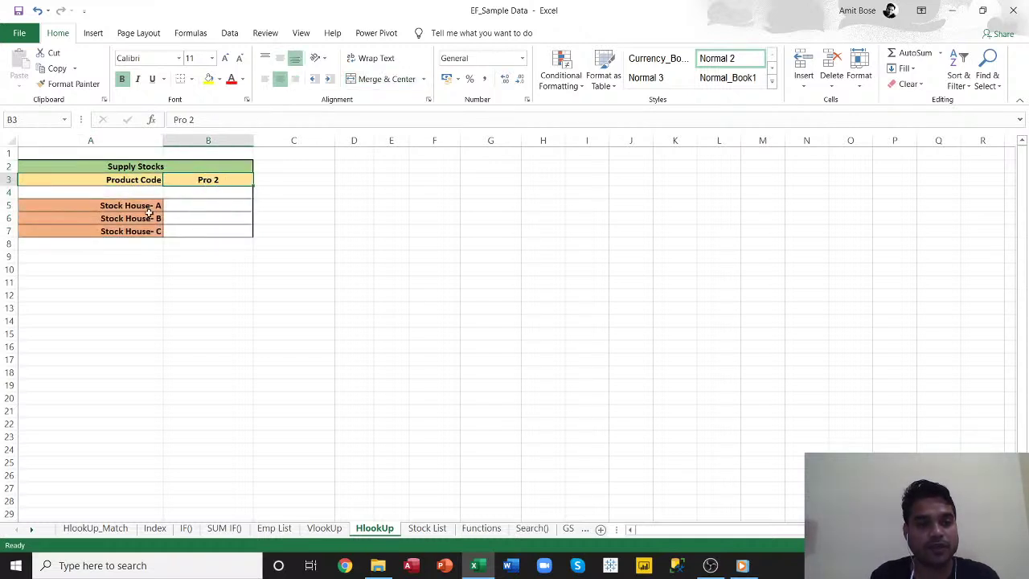
drag(207, 203, 214, 231)
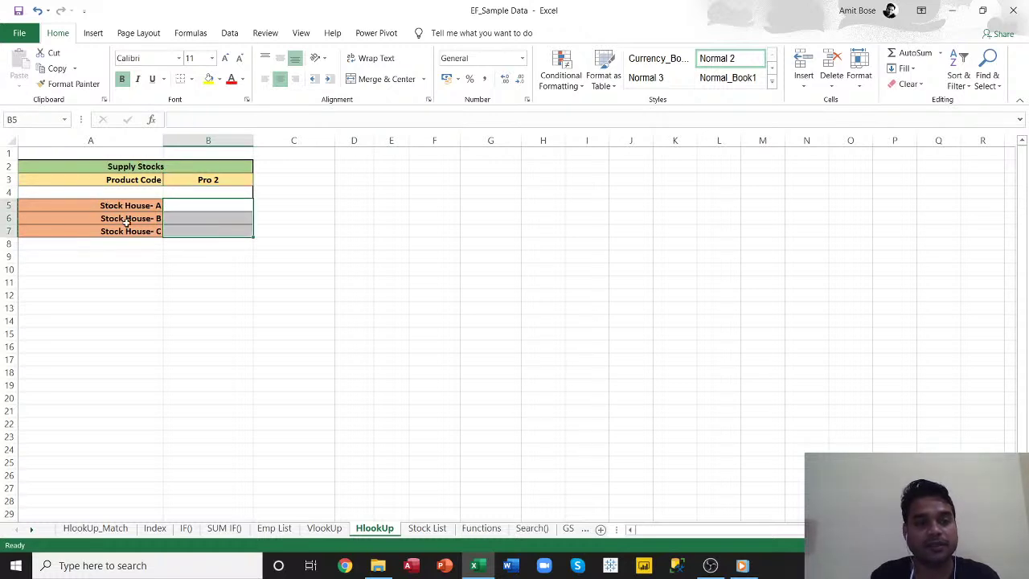
- Examine the Pro 2 column on the Stock List sheet, including its values for Stock House A, B and C
click(426, 528)
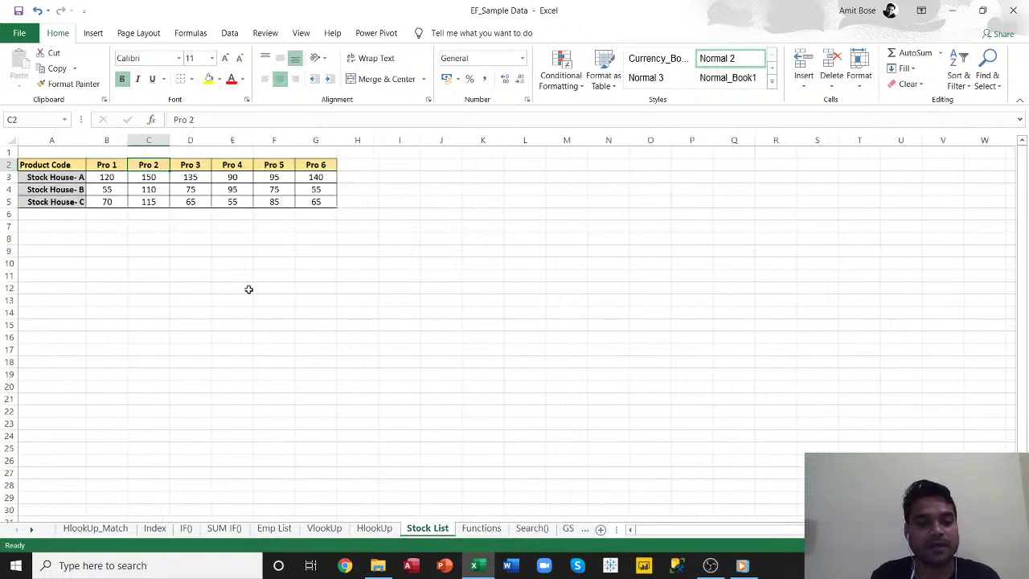
click(214, 286)
click(147, 163)
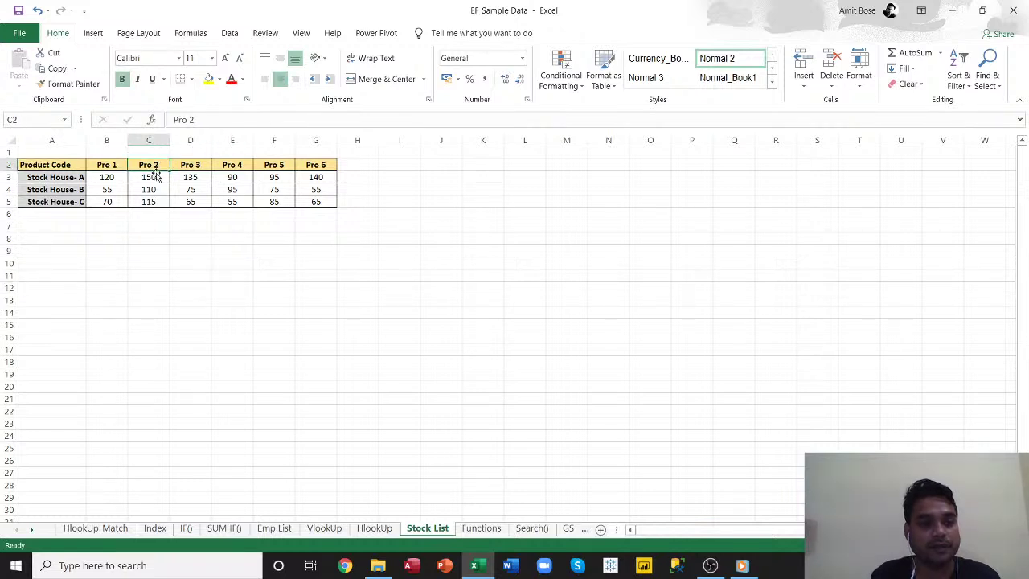
click(151, 177)
click(156, 189)
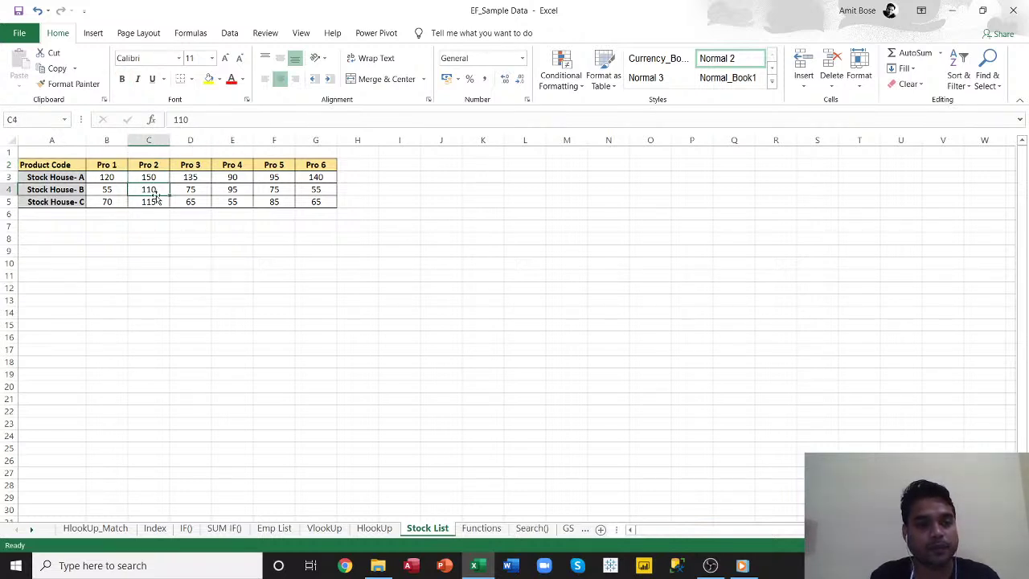
click(155, 201)
click(152, 175)
drag(149, 164, 155, 199)
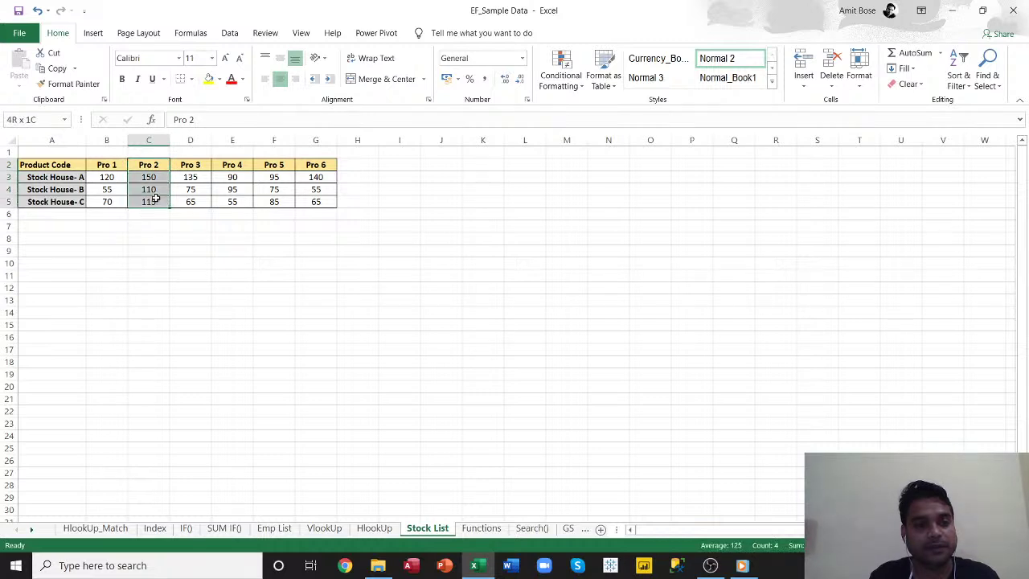
click(165, 287)
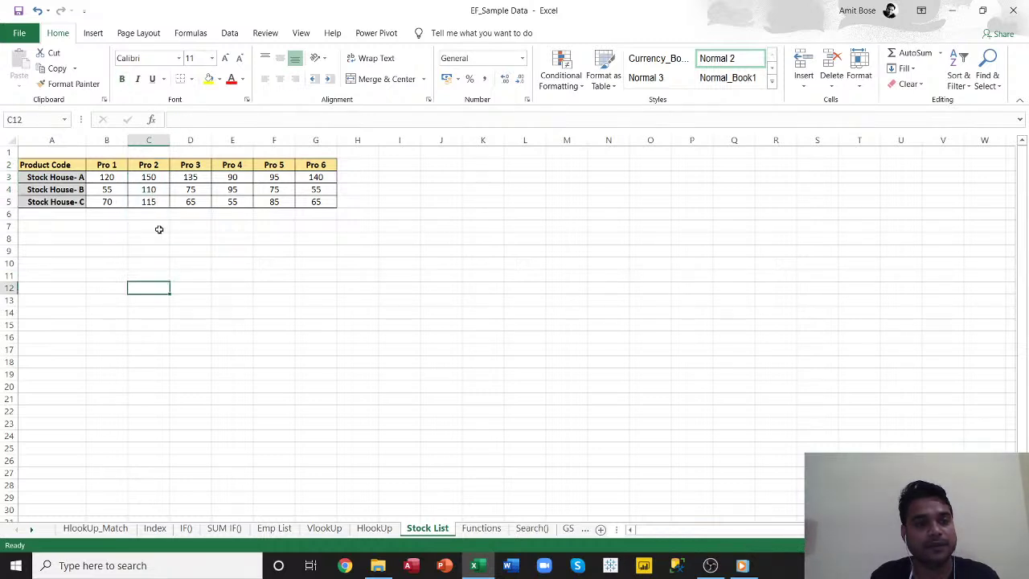
click(147, 176)
click(151, 191)
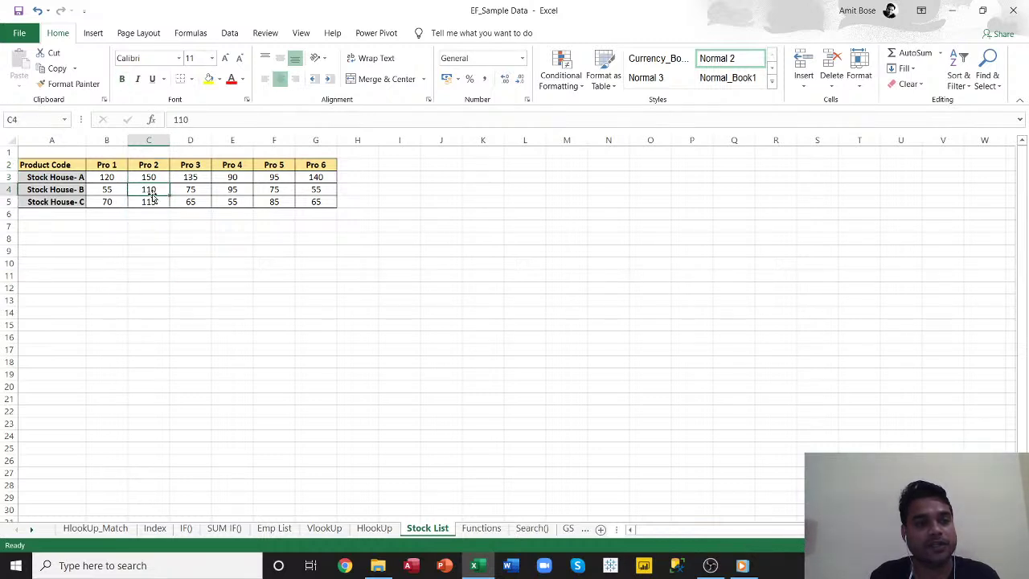
click(152, 201)
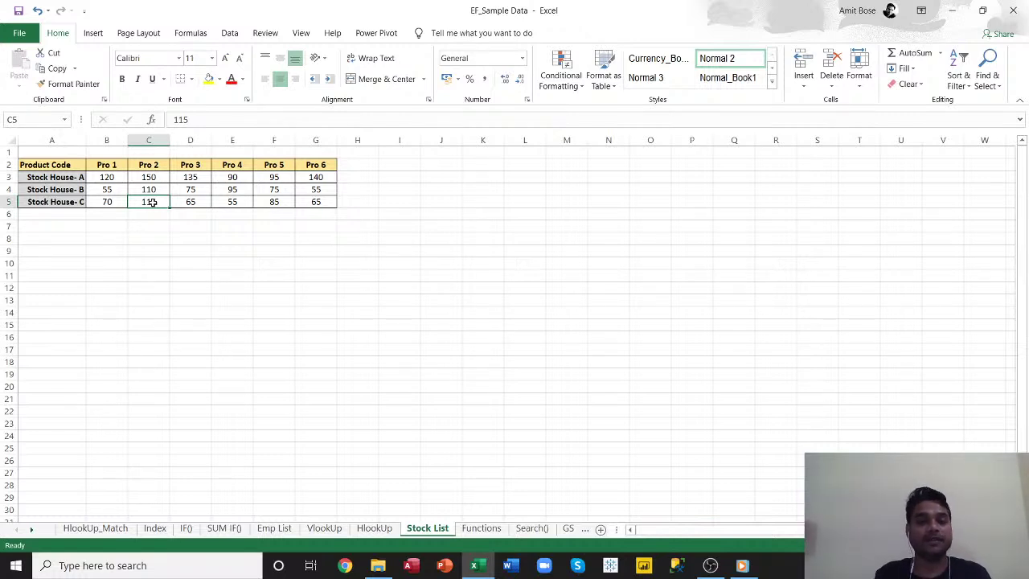
- Start an HLOOKUP formula in B5 of the HlookUp sheet with product code cell B3 as the lookup value
click(376, 528)
click(189, 205)
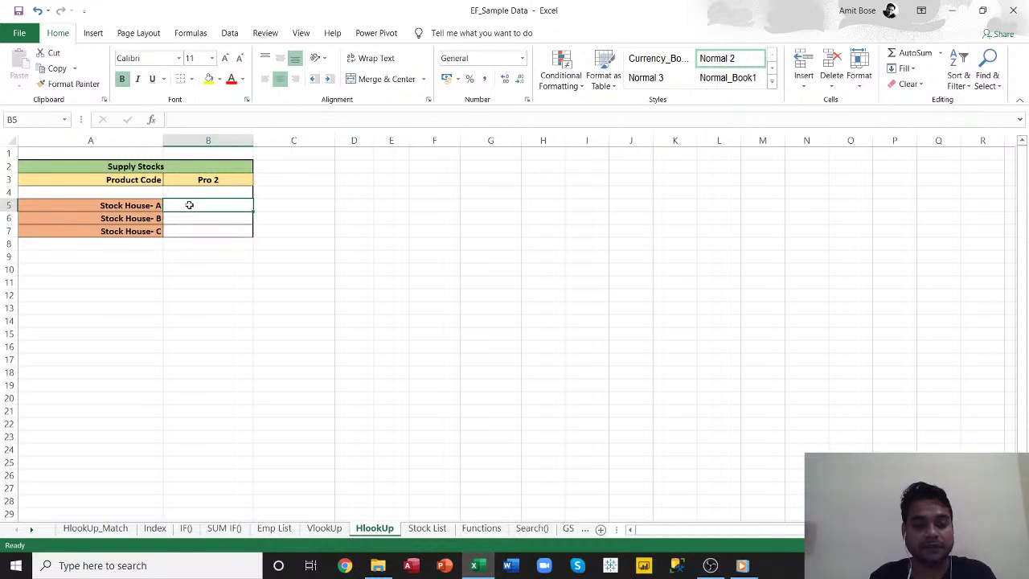
text(=)
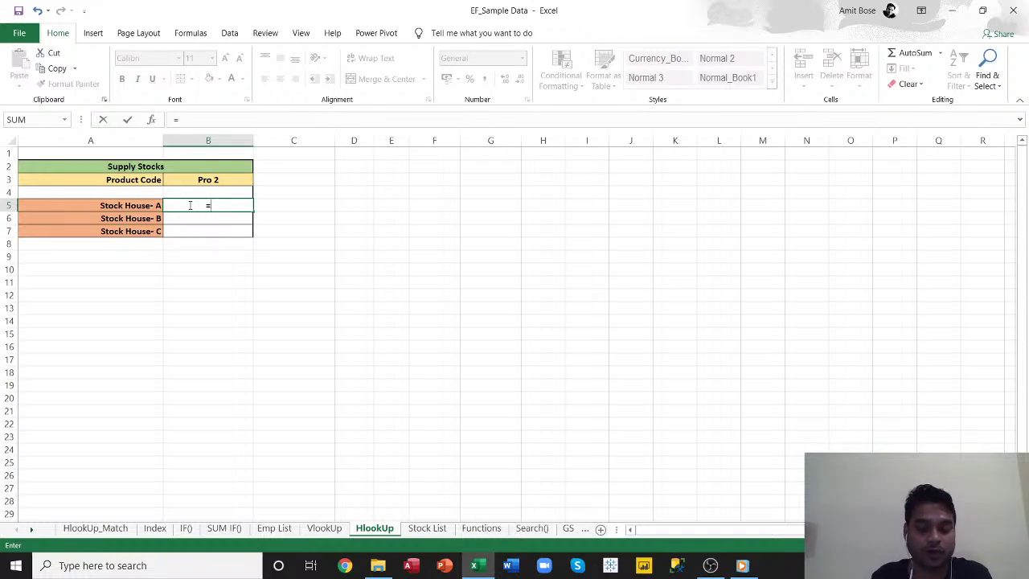
text(lo)
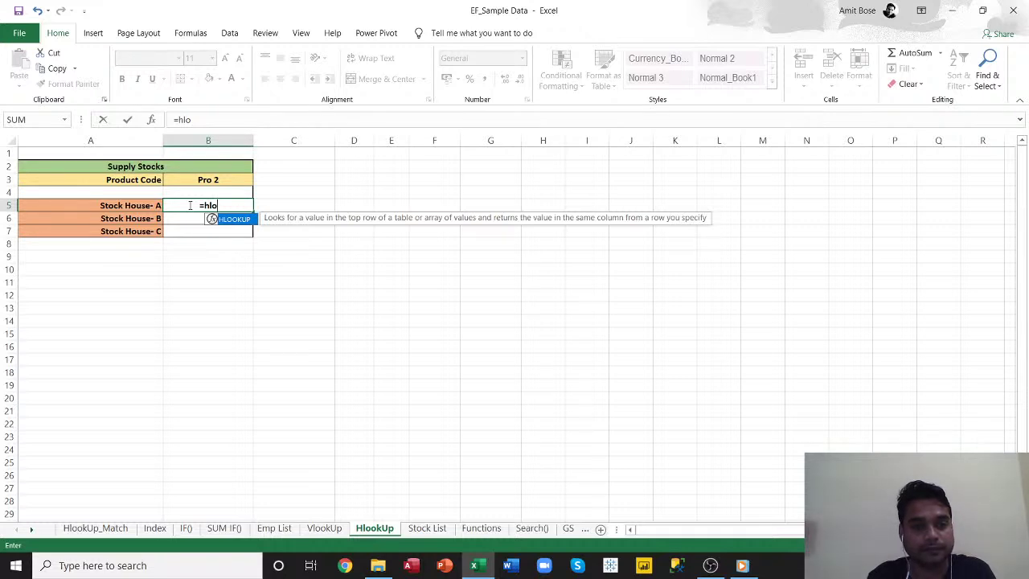
key(Tab)
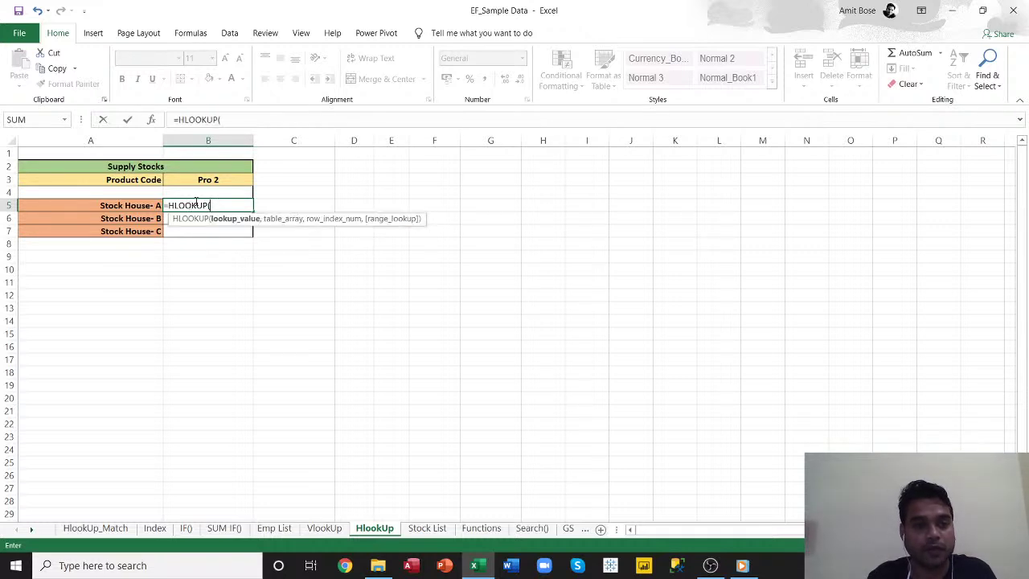
click(204, 180)
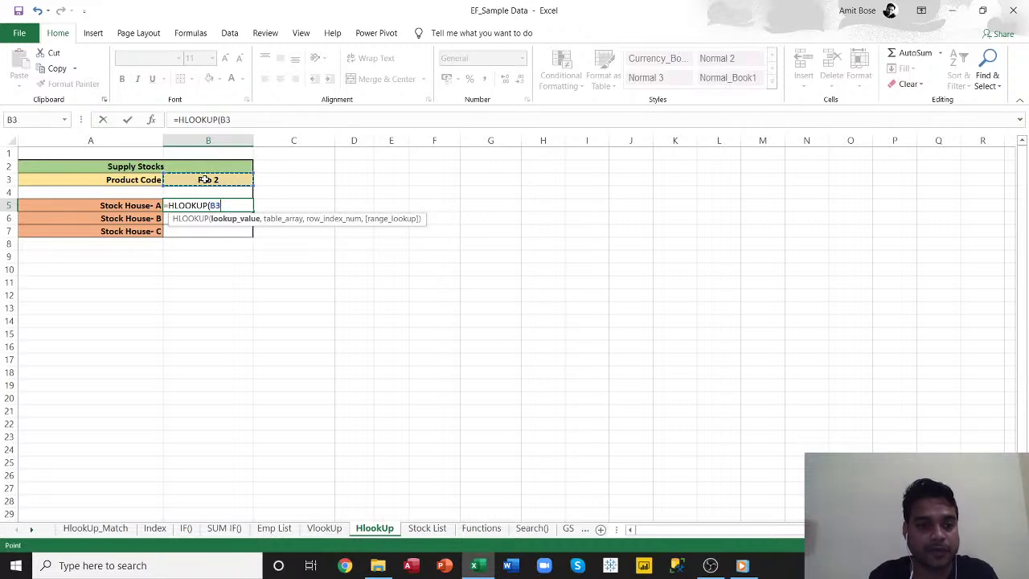
text(,)
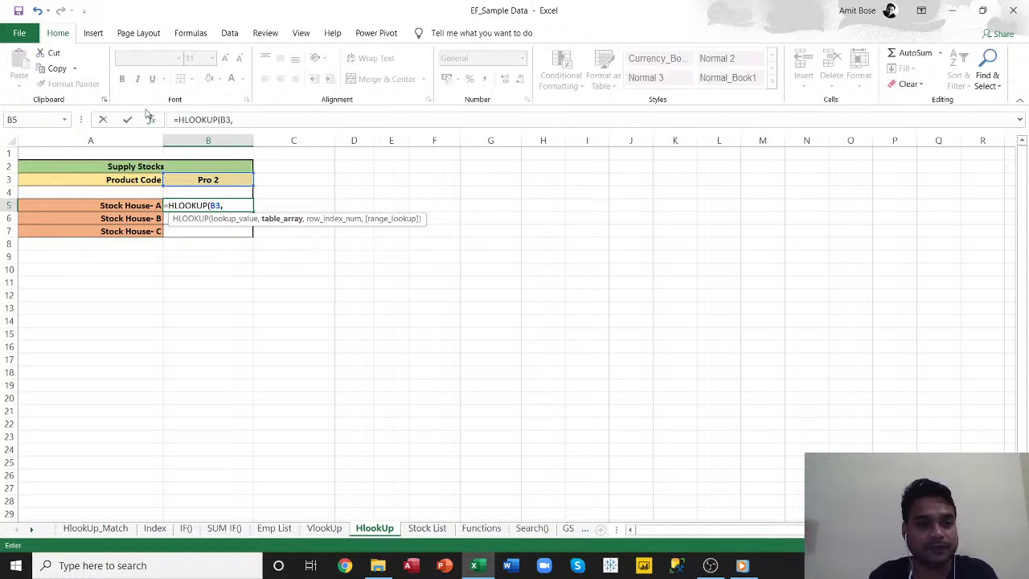
- Set the HLOOKUP table array to A2:G5 on the Stock List sheet using the function arguments dialog
click(149, 120)
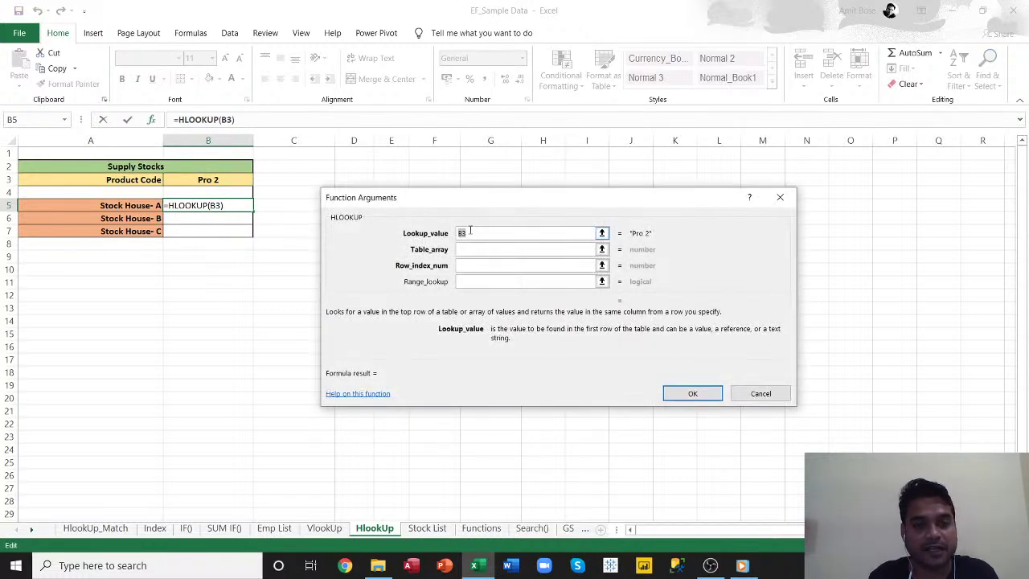
click(482, 249)
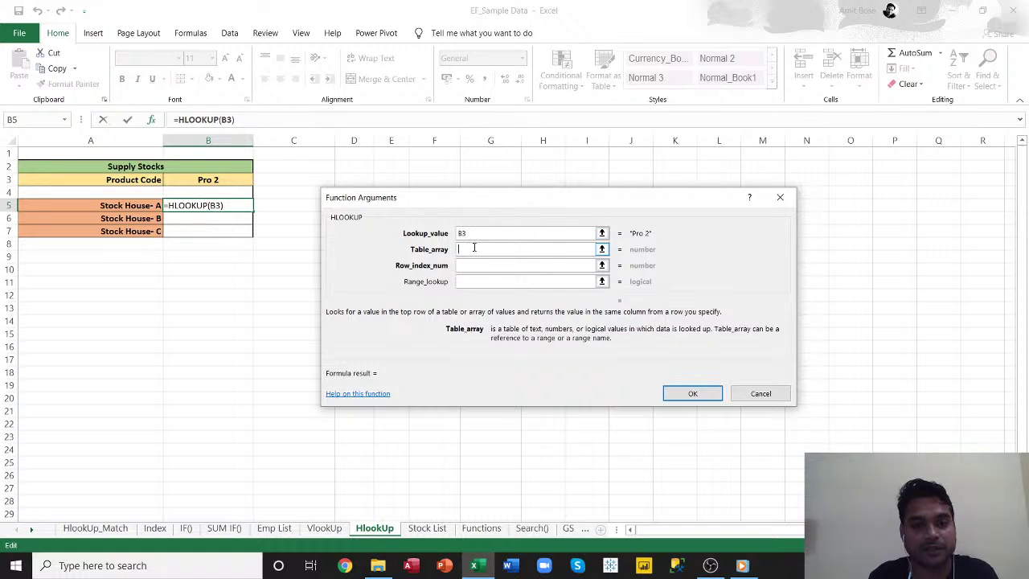
click(427, 528)
drag(31, 161, 322, 199)
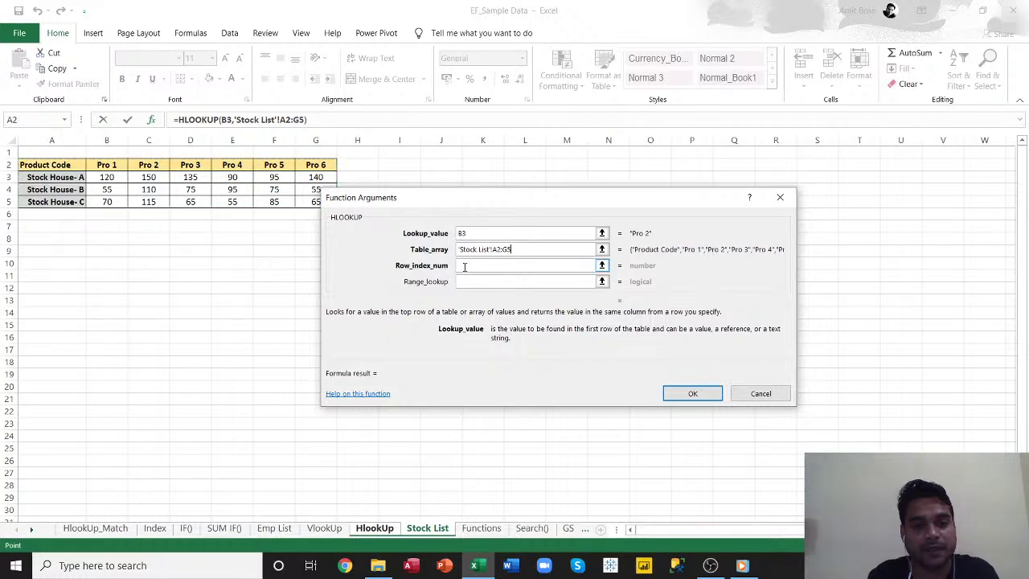
- Set the HLOOKUP row index number to 2 and the range lookup to False
click(464, 266)
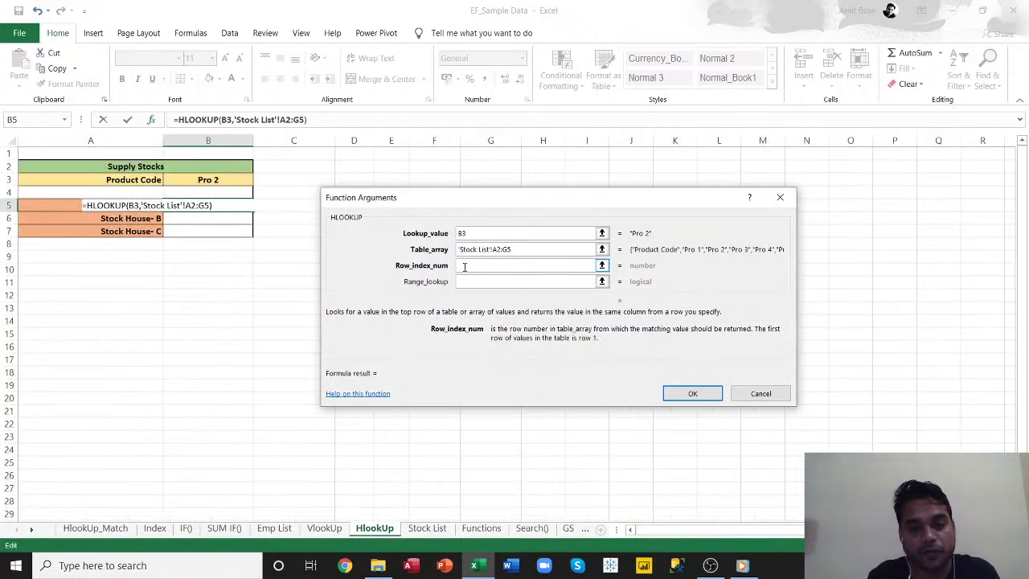
click(439, 531)
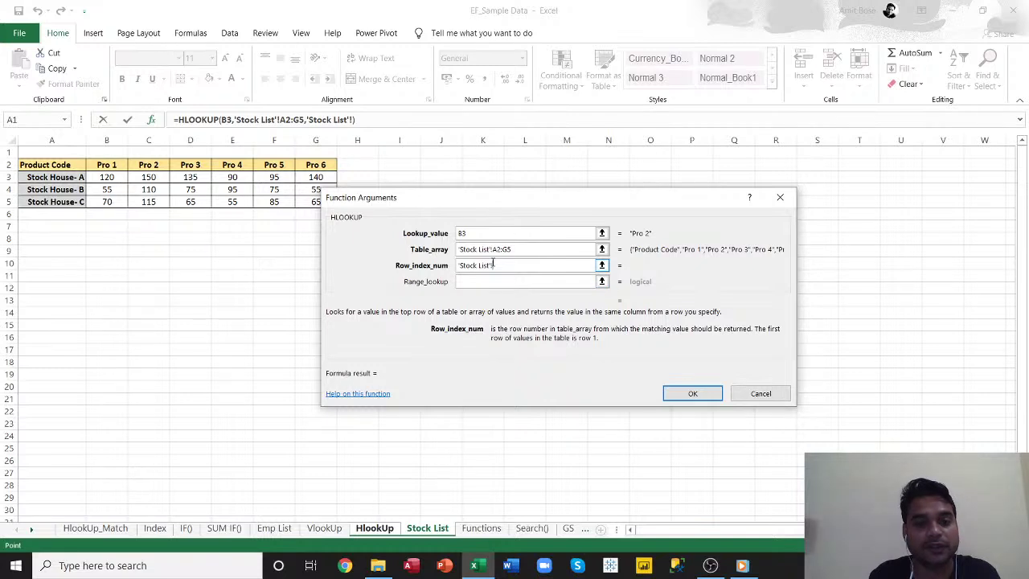
drag(494, 265, 457, 269)
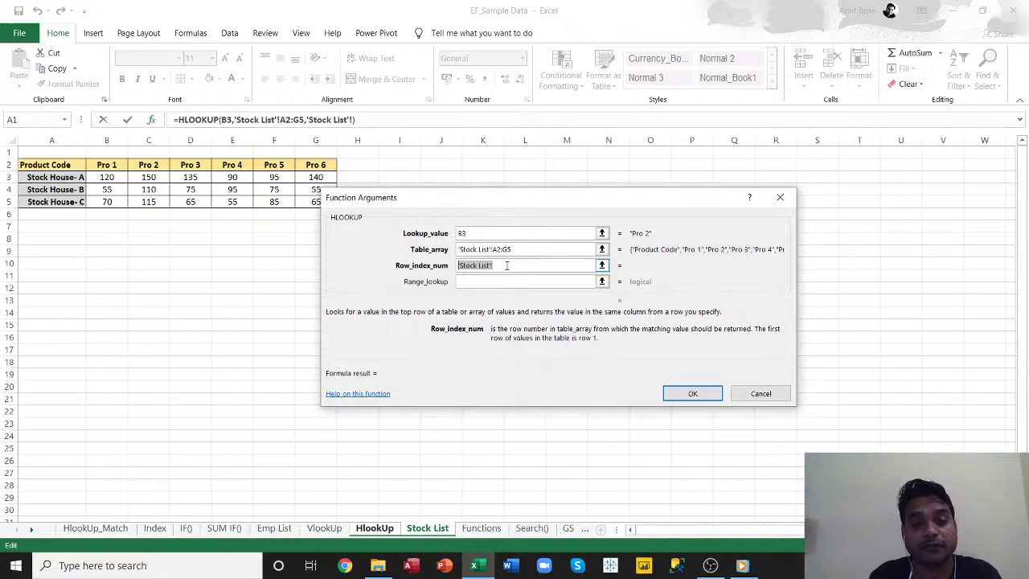
text(2)
click(482, 280)
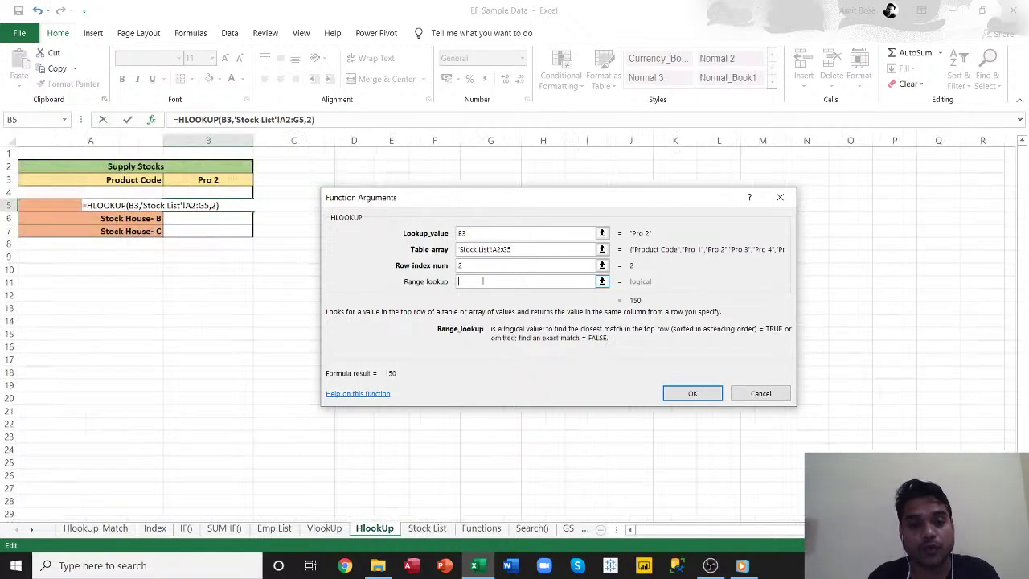
text(Fa)
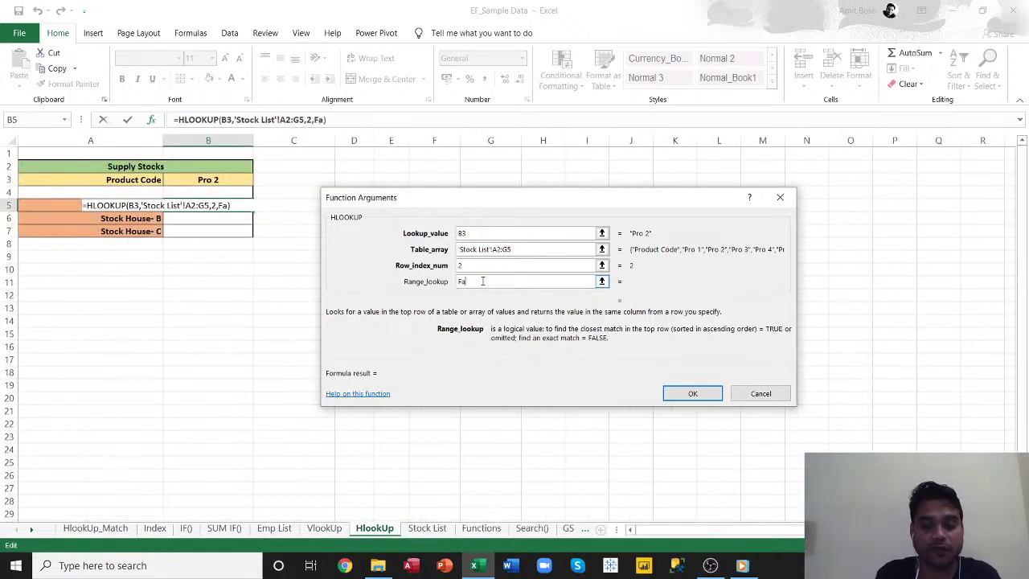
text(lse)
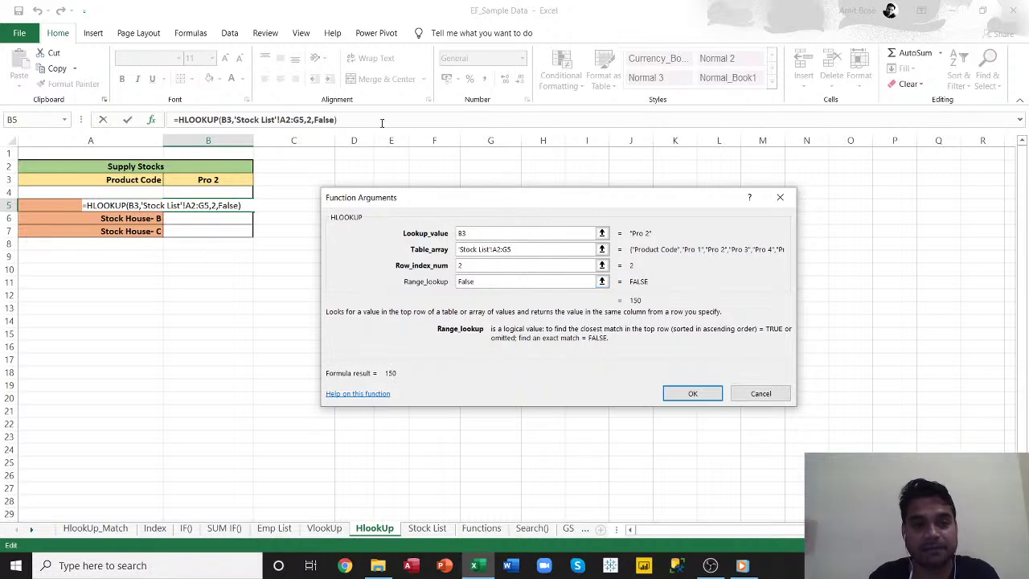
- Commit the HLOOKUP formula for Stock House- A in B5 and check its result against Pro 2 on the Stock List sheet
click(382, 122)
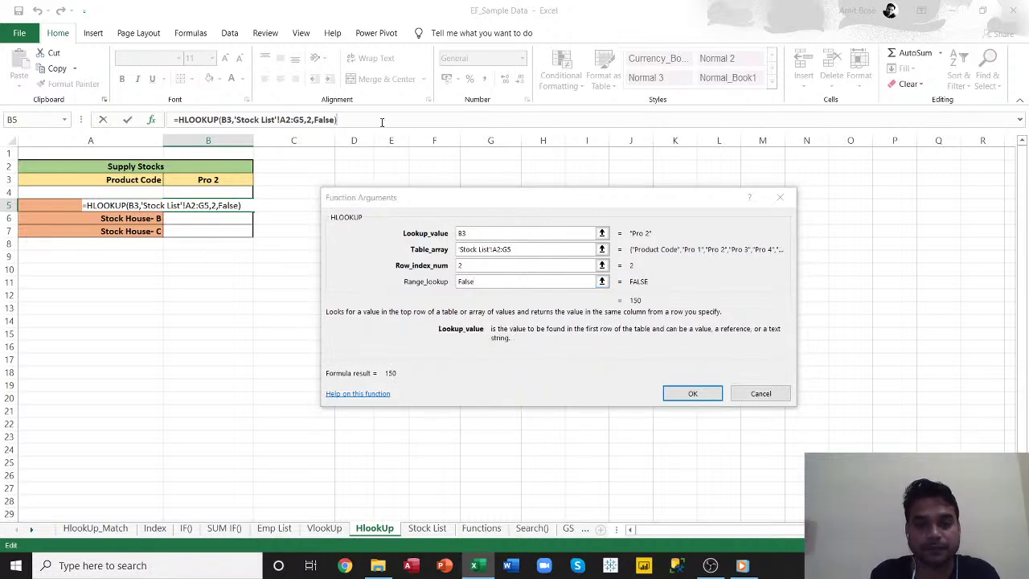
key(Return)
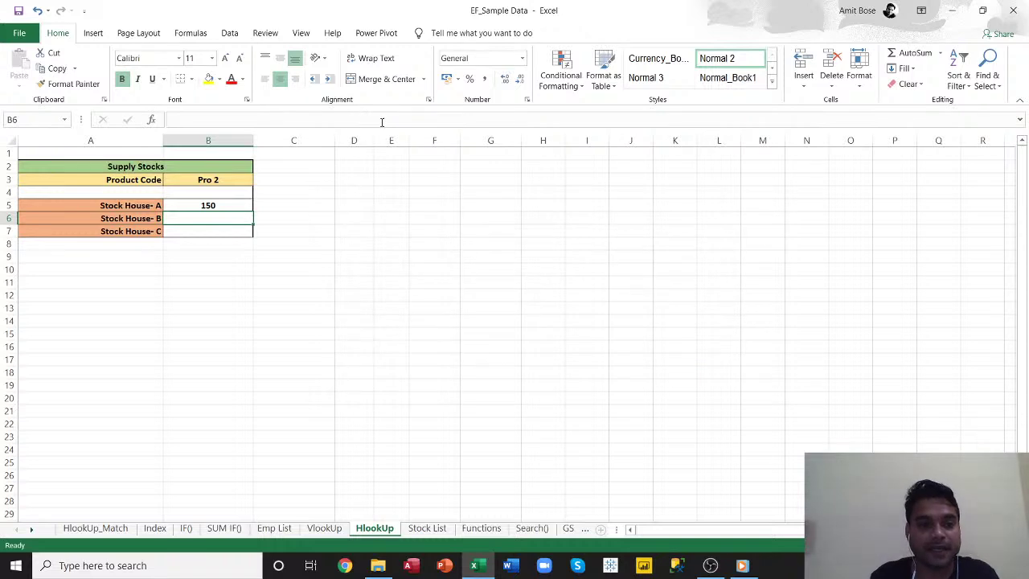
click(234, 204)
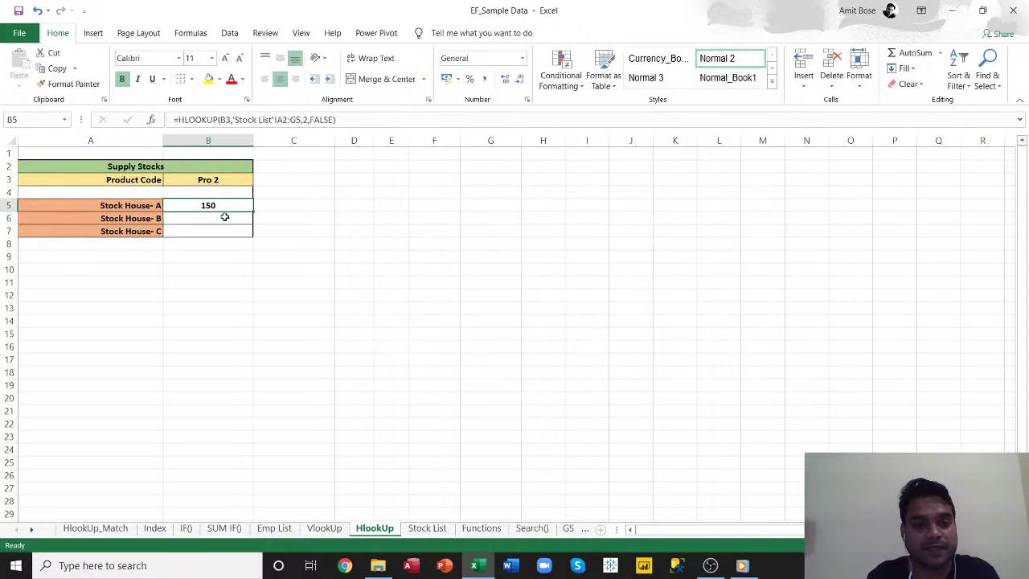
click(434, 528)
click(154, 177)
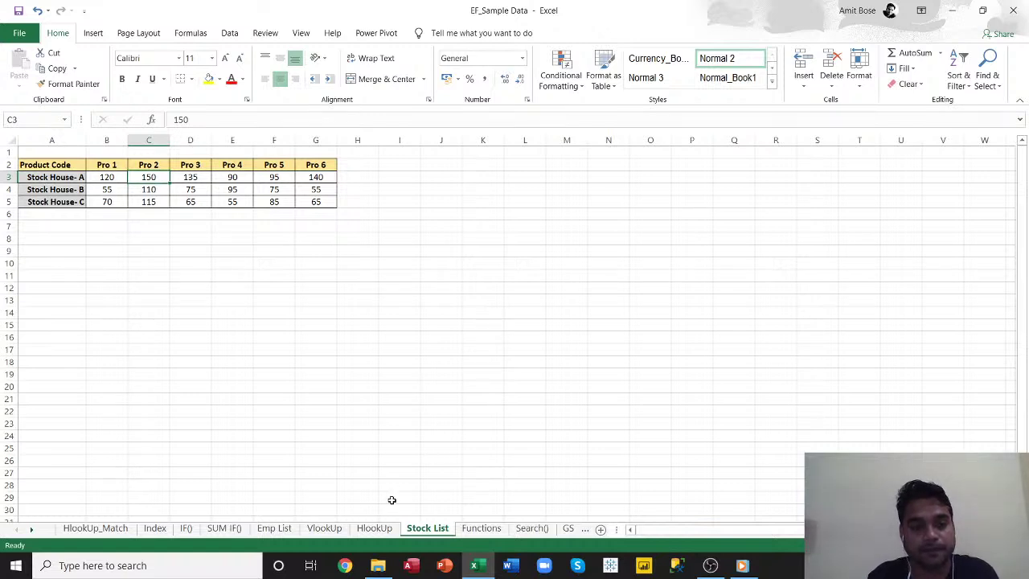
click(374, 528)
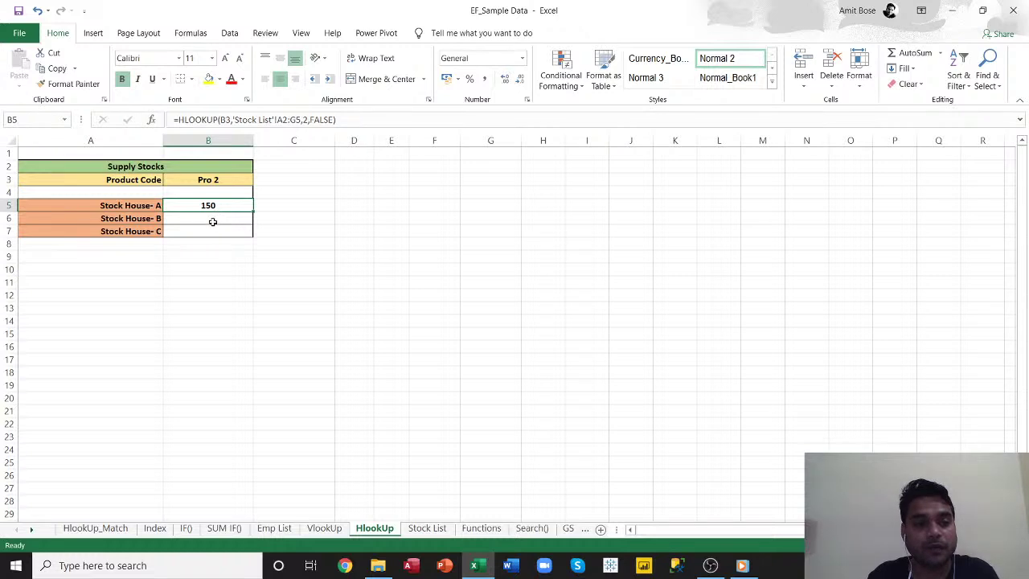
- Begin an HLOOKUP formula in B6 for Stock House- B, using product code cell B3 as the lookup value
click(213, 219)
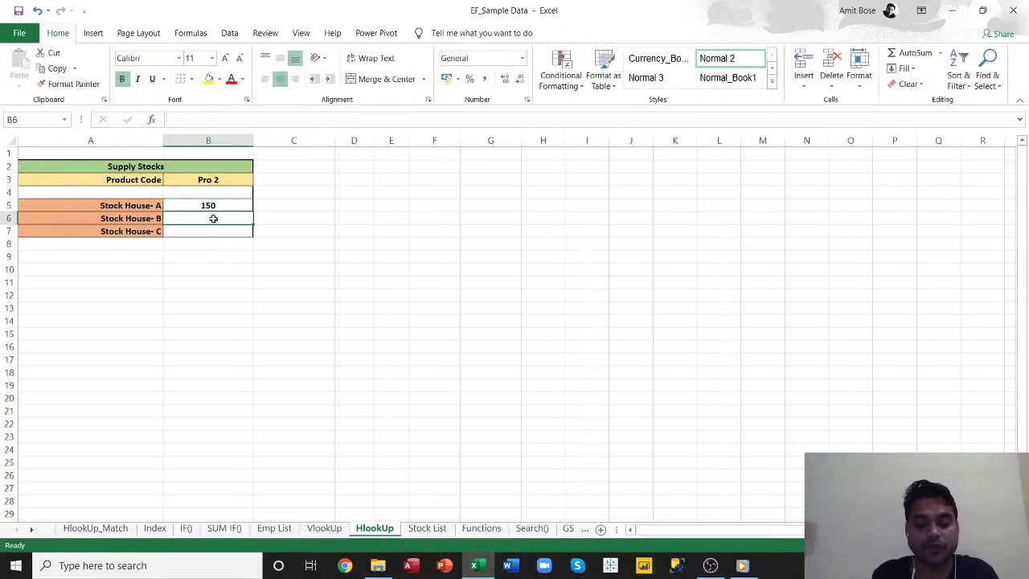
text(=)
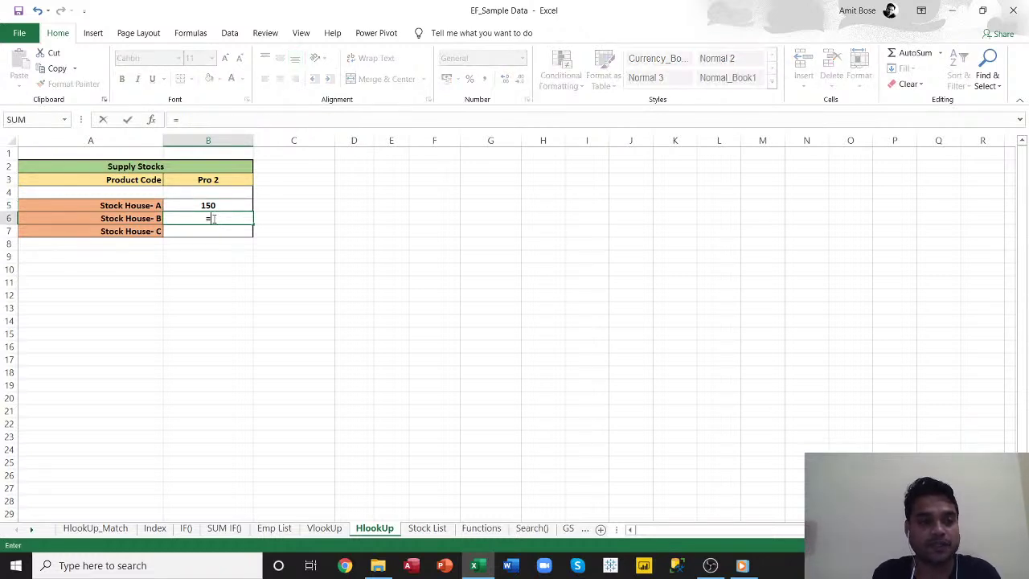
text(HL)
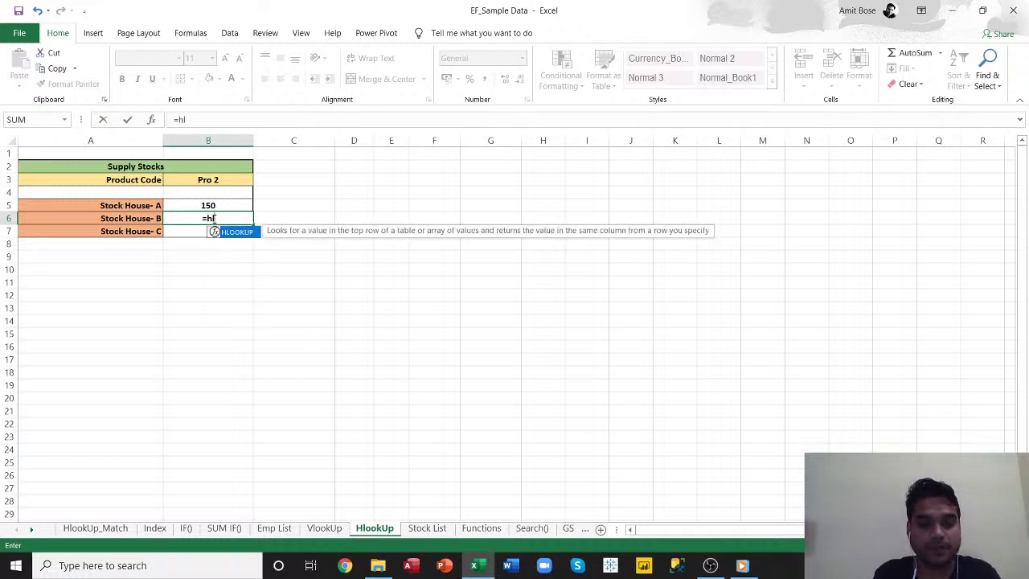
key(Tab)
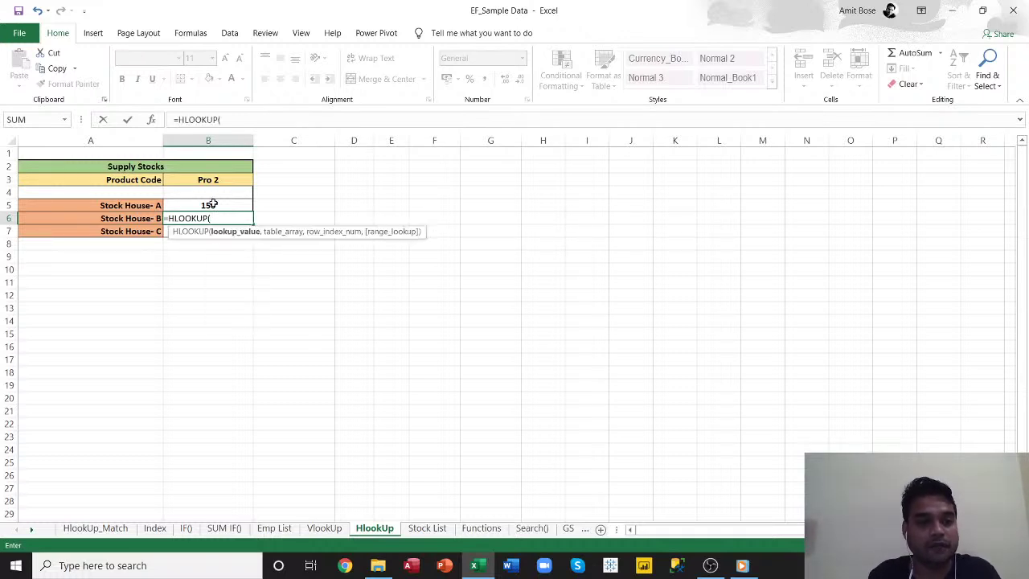
click(212, 179)
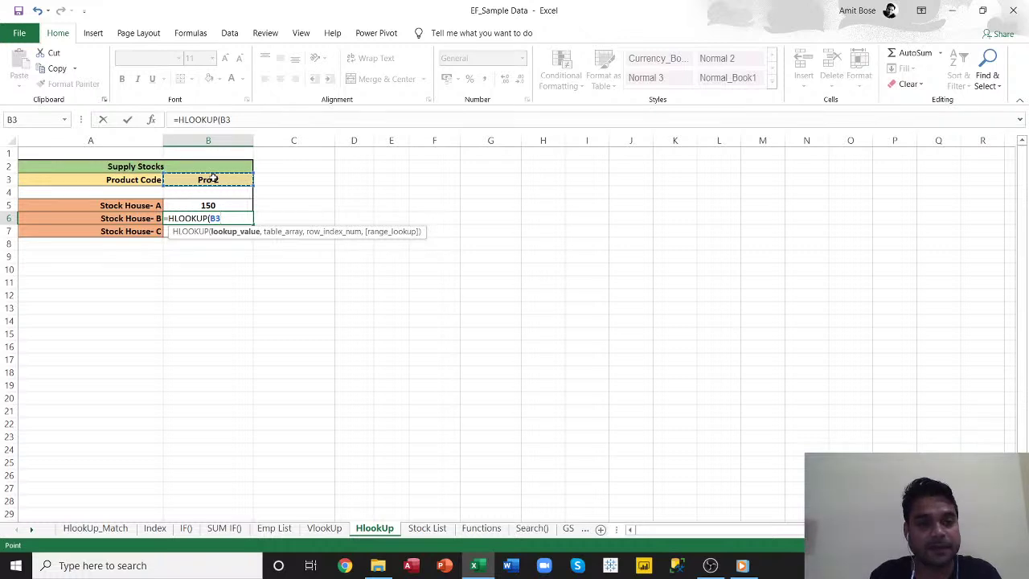
text(,)
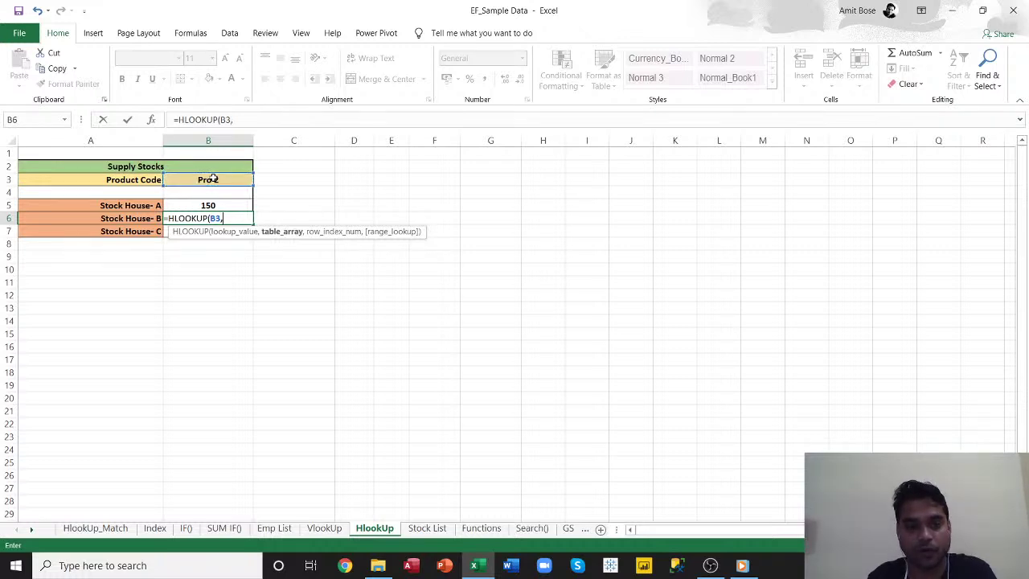
- Complete the B6 formula with table array 'Stock List'!A2:G5, row index 3 and FALSE for an exact match
click(426, 528)
drag(41, 163, 317, 205)
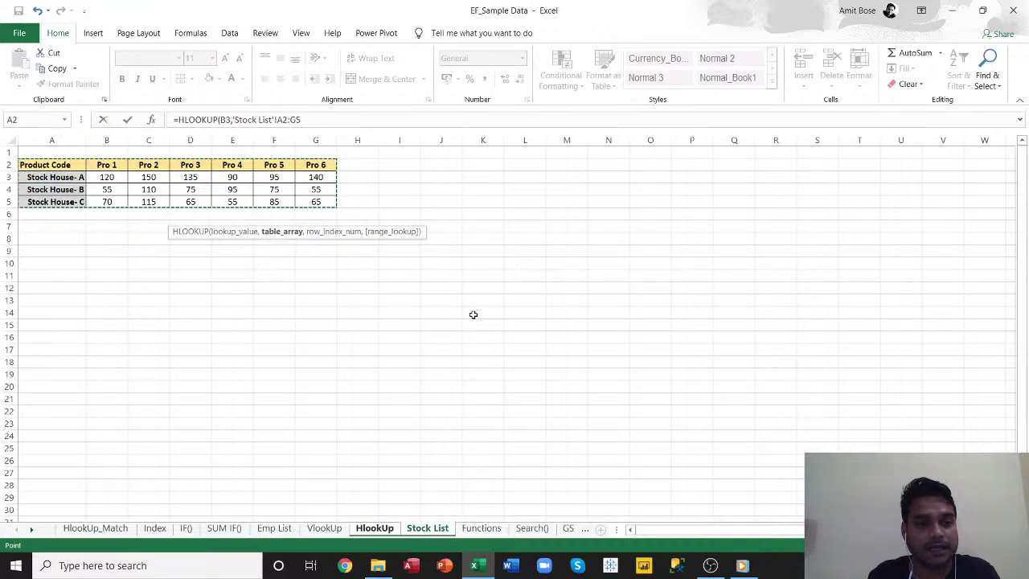
click(313, 120)
text(,)
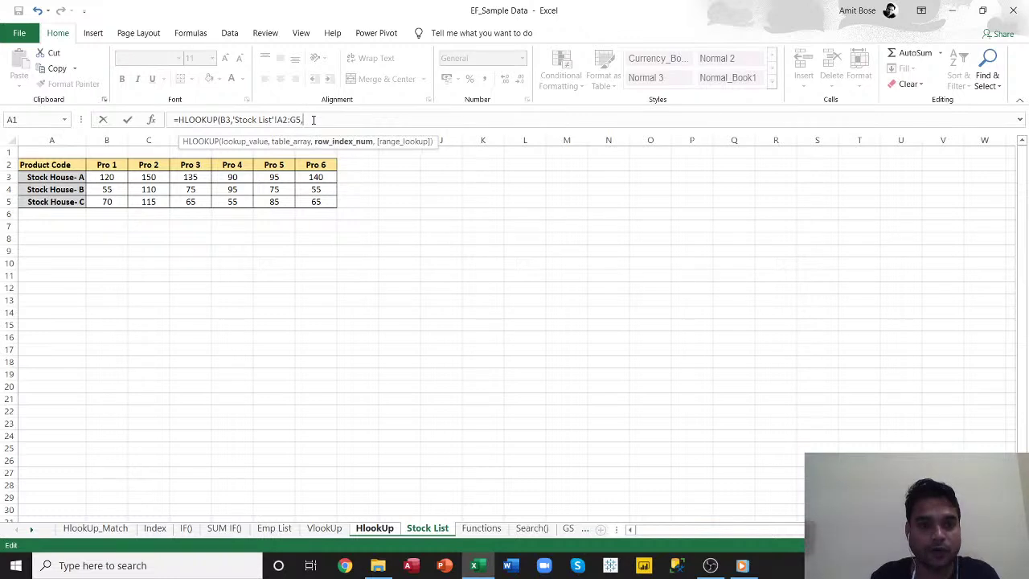
text(3,)
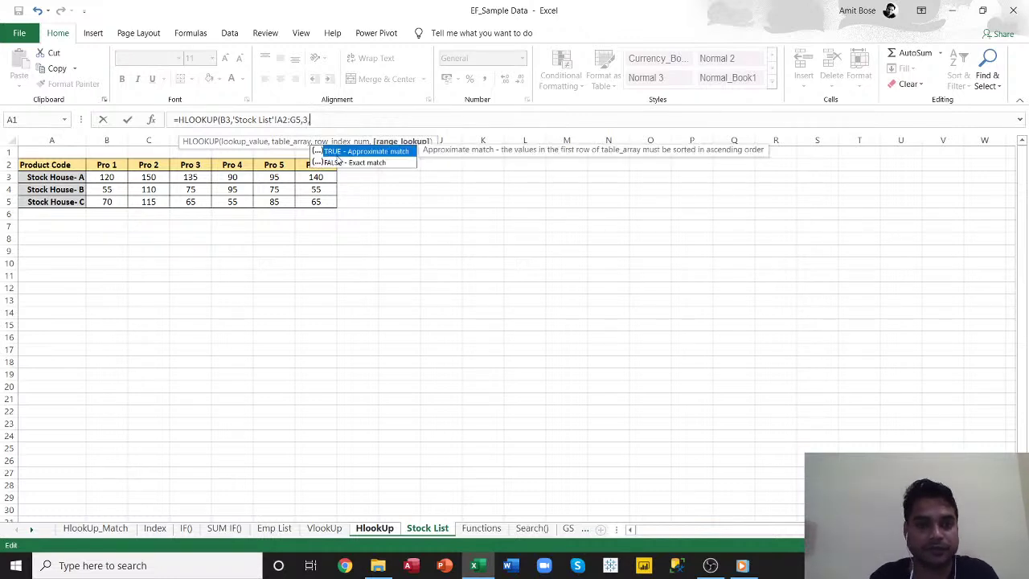
click(341, 162)
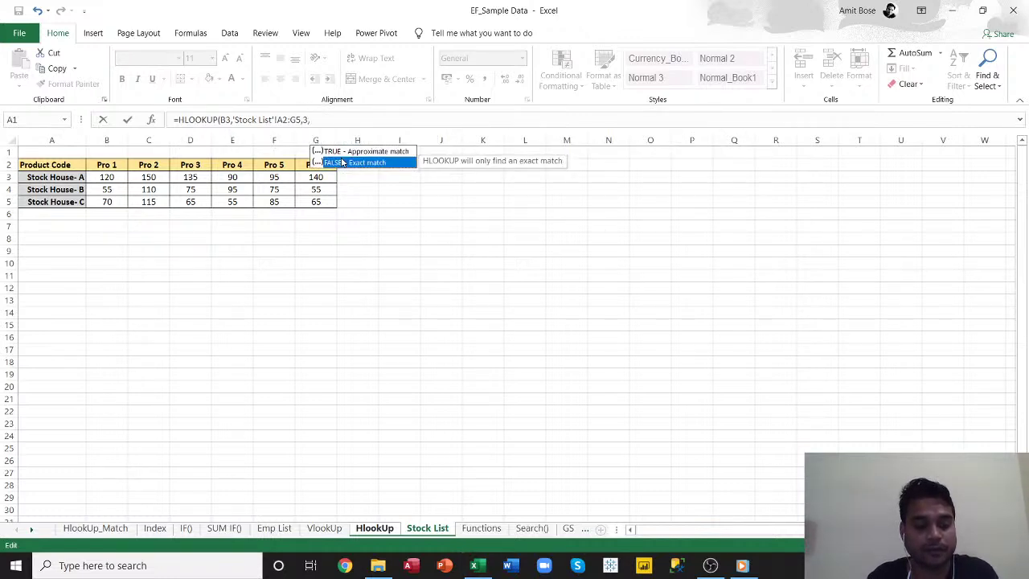
double_click(343, 162)
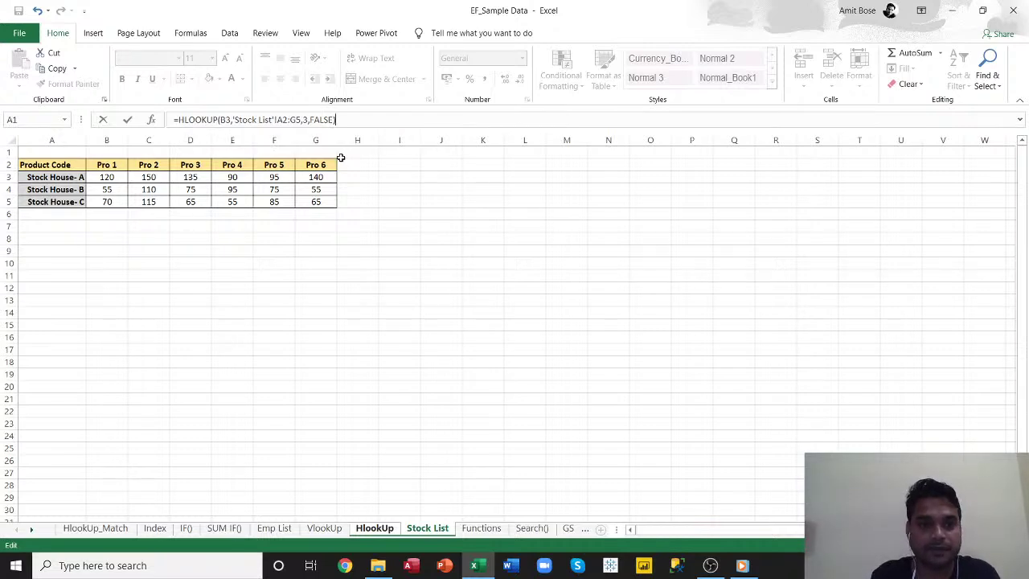
key(Return)
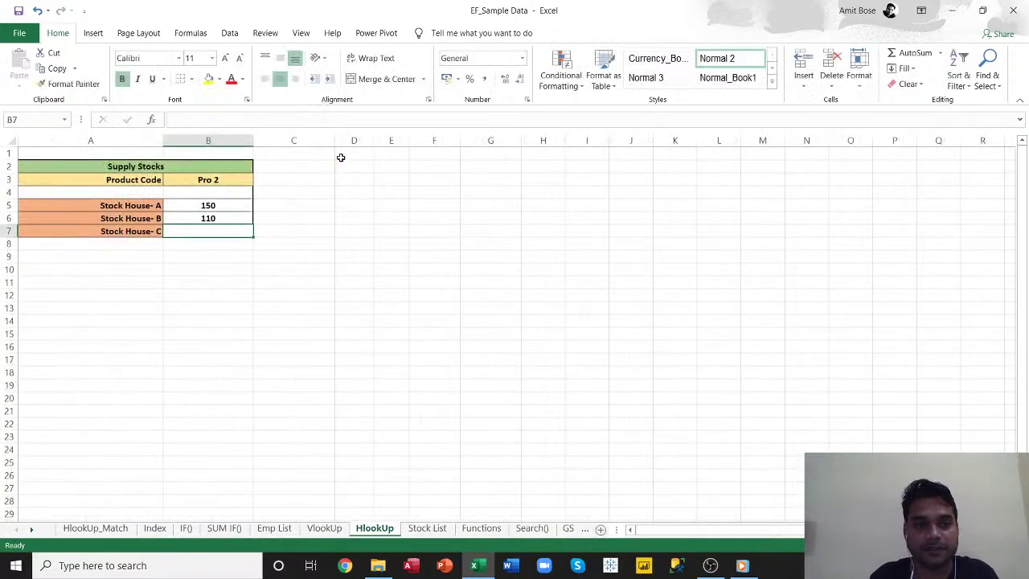
click(206, 217)
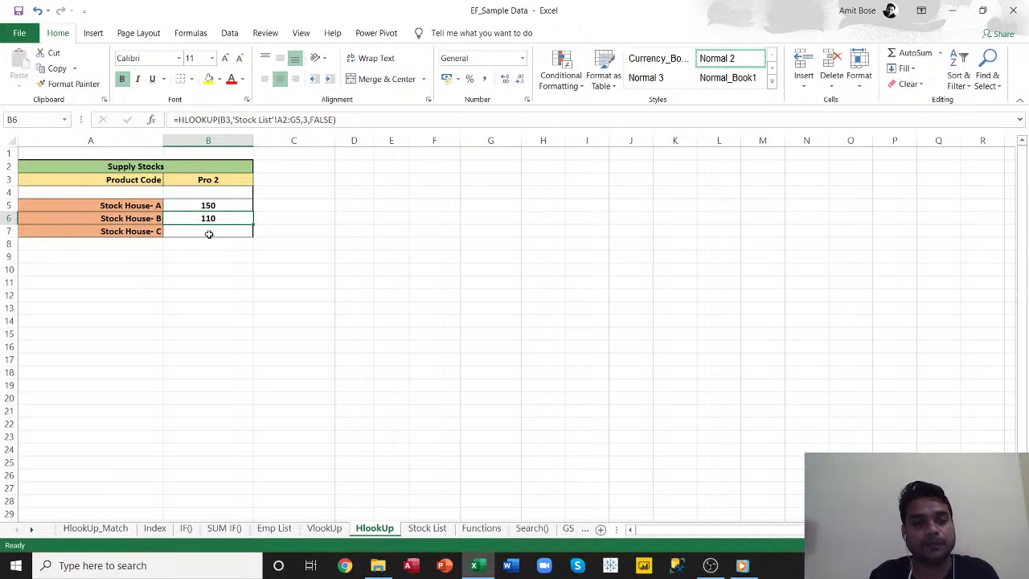
- Begin an HLOOKUP formula in B7 for Stock House- C with B3 as the lookup value
click(209, 233)
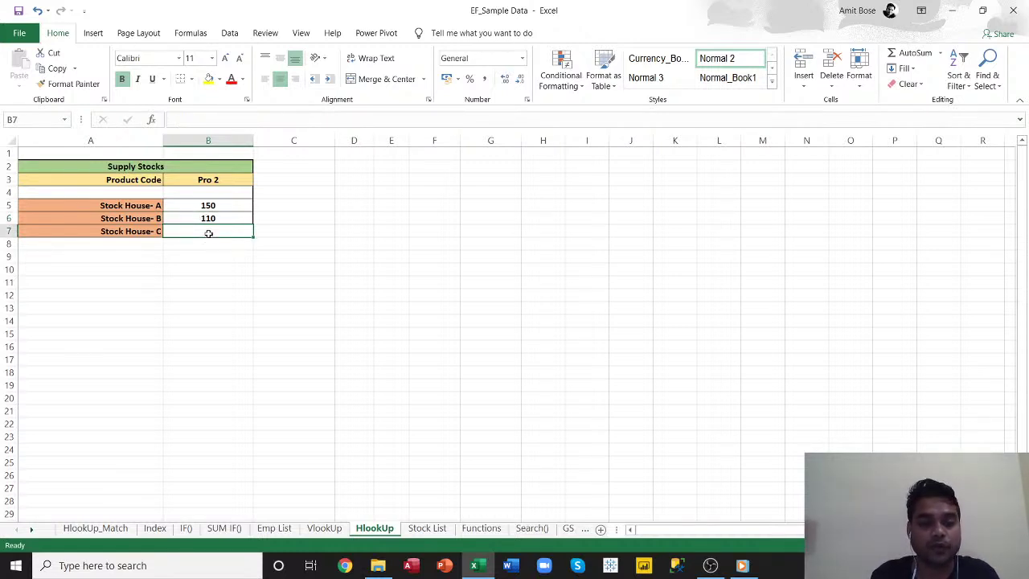
text(=)
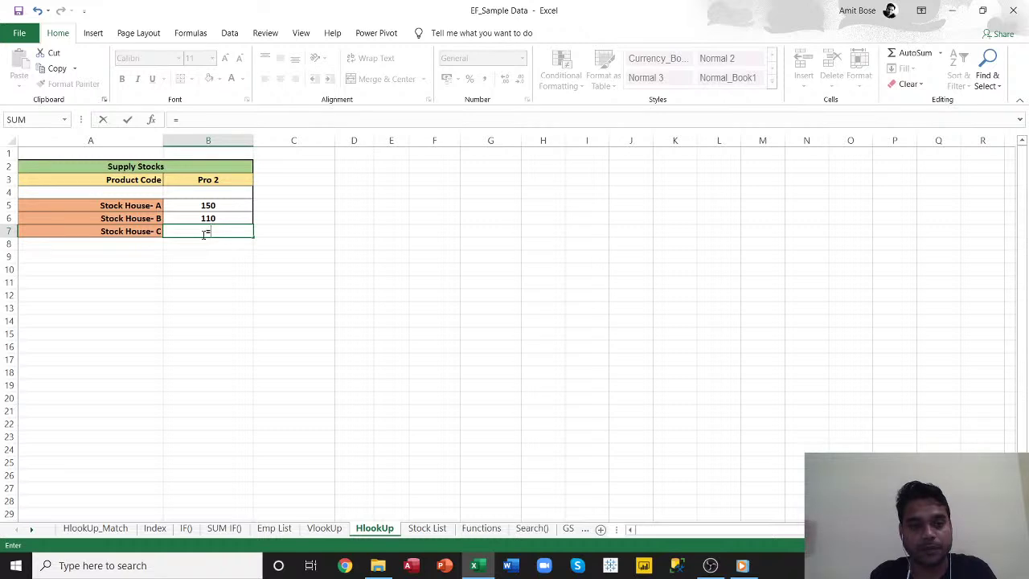
text(HLOOKUP()
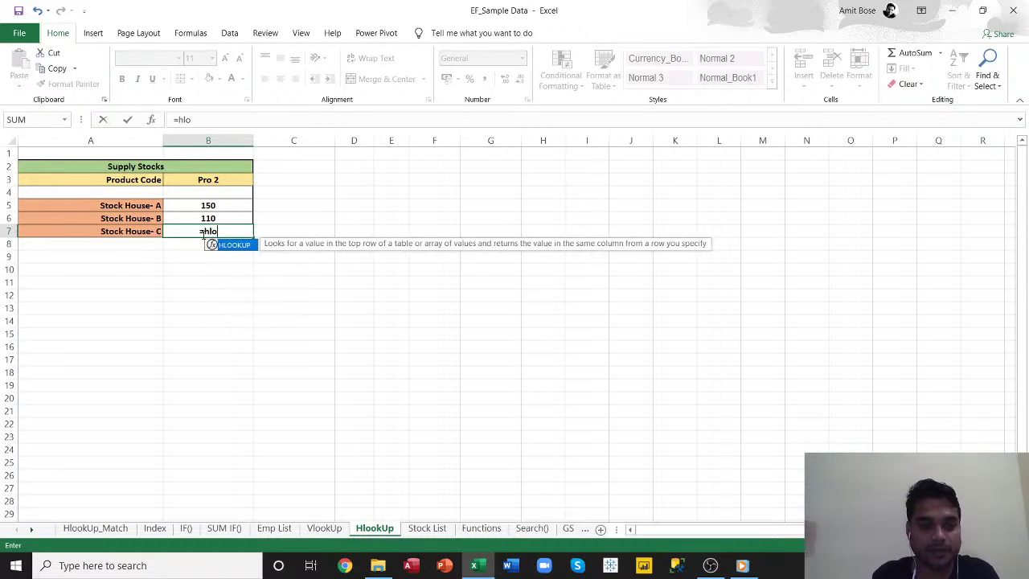
click(226, 167)
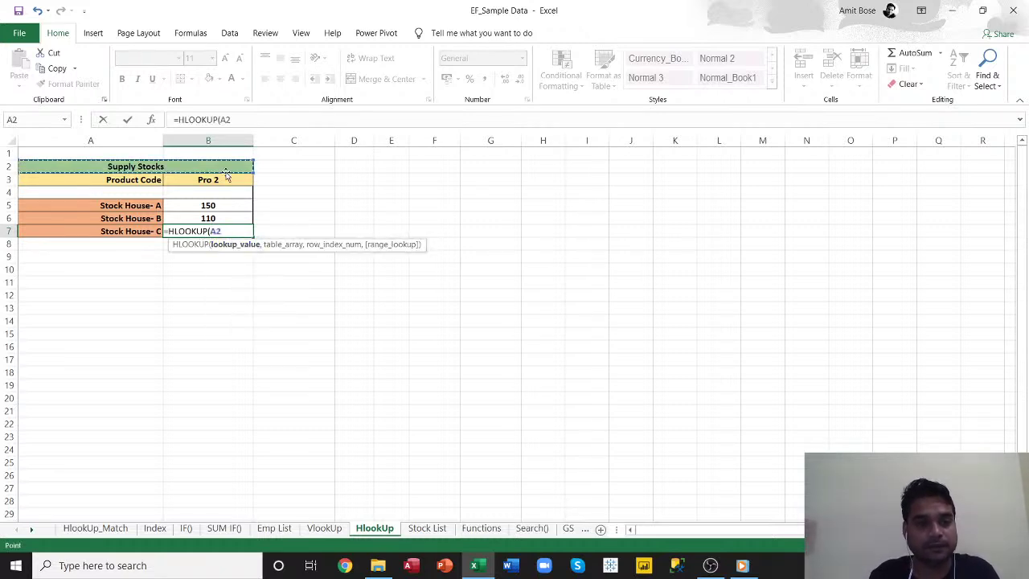
click(225, 180)
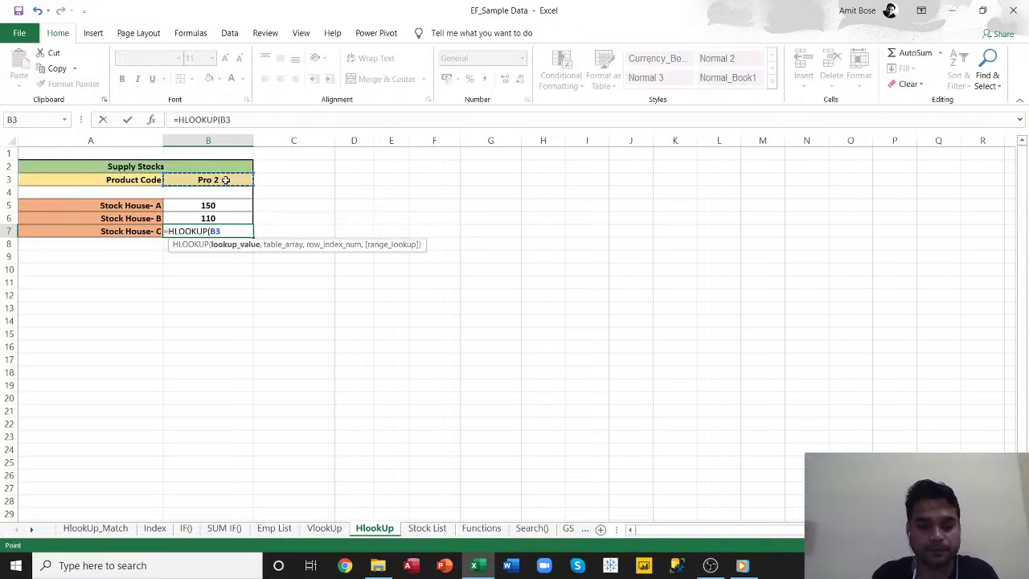
text(,)
- Finish the Stock House- C formula with table array 'Stock List'!A2:G5, row index 4 and exact match FALSE
click(426, 529)
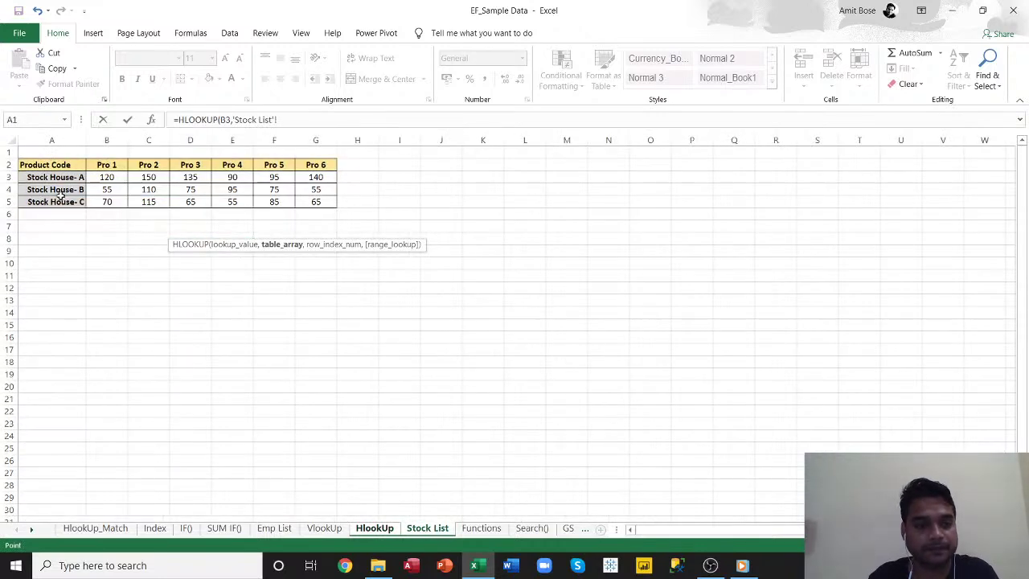
drag(30, 161, 317, 202)
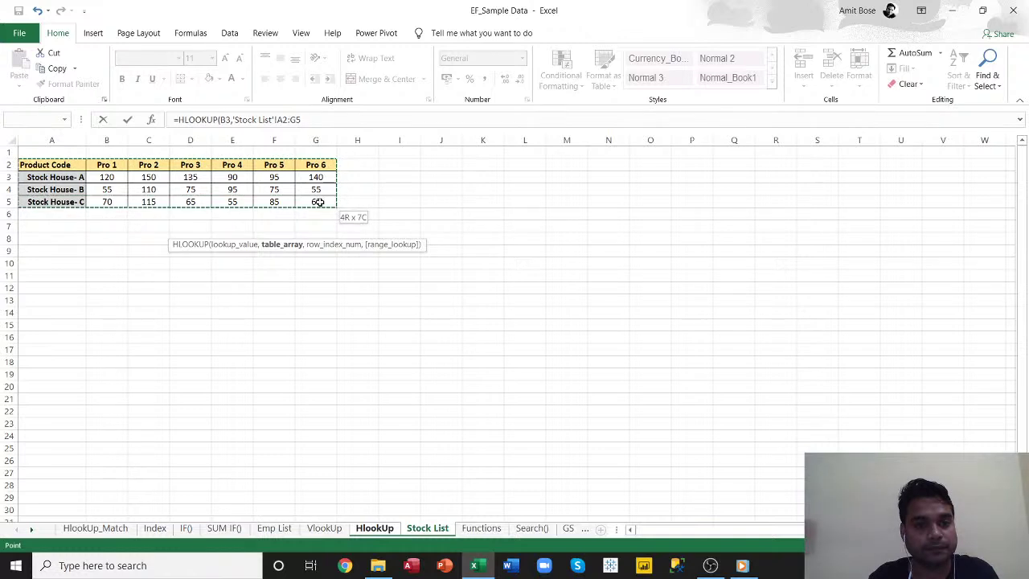
text(,)
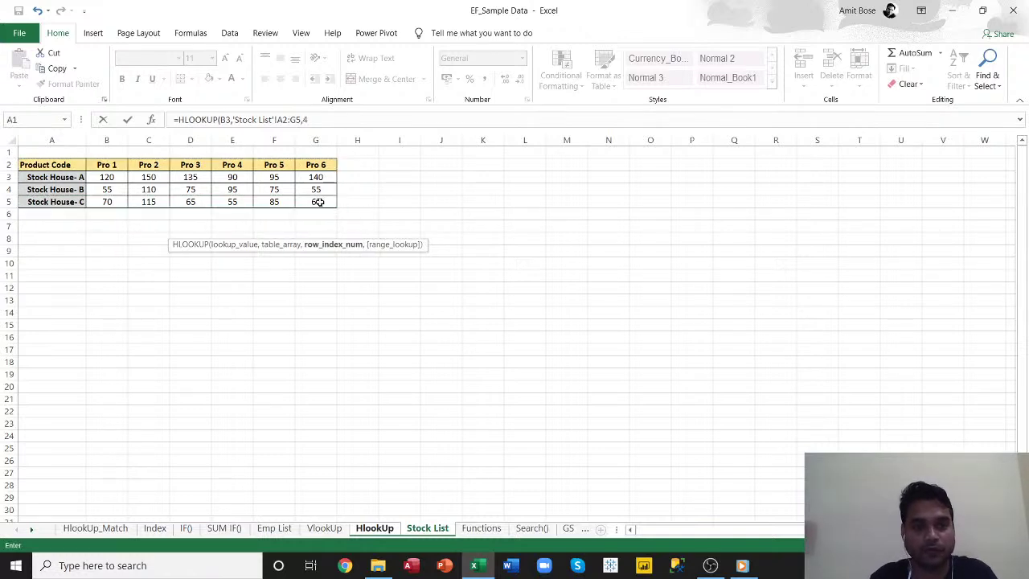
text(4,)
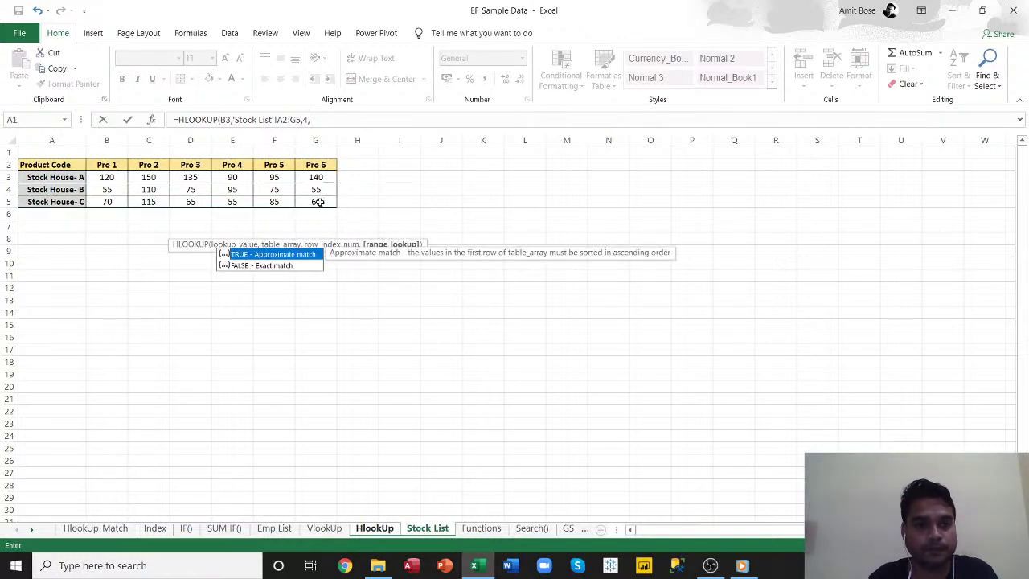
click(291, 267)
double_click(291, 267)
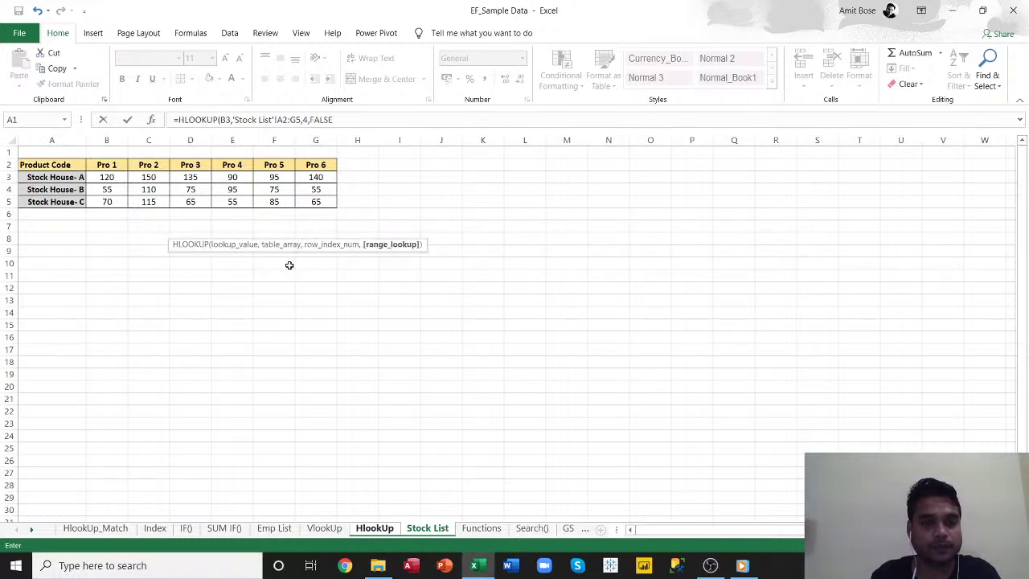
text())
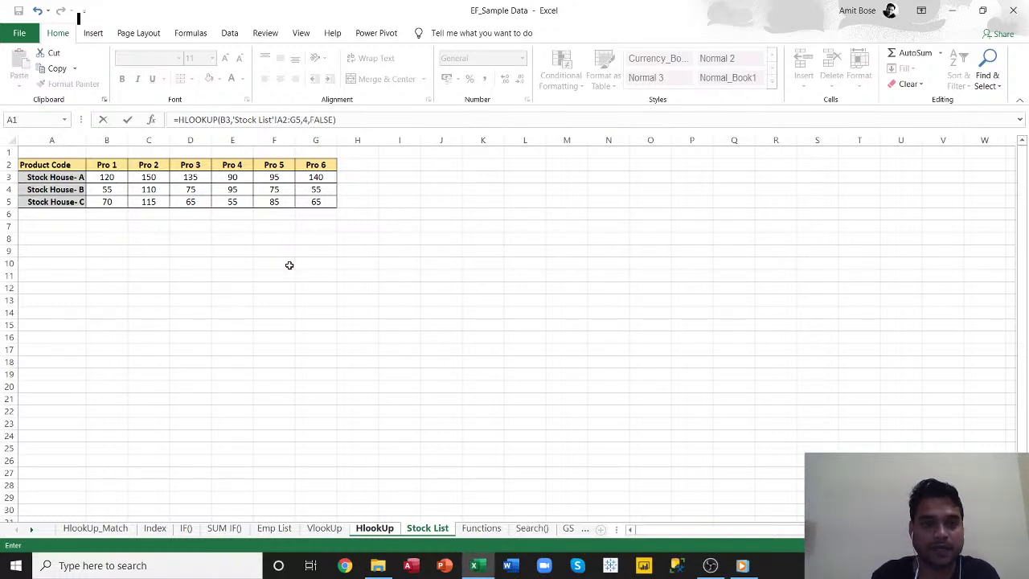
key(Return)
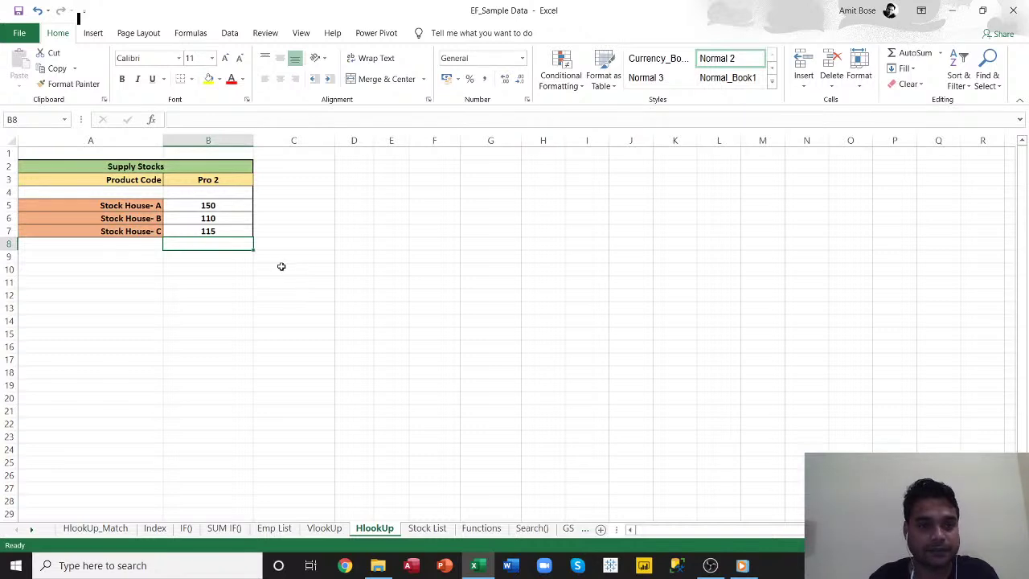
click(215, 231)
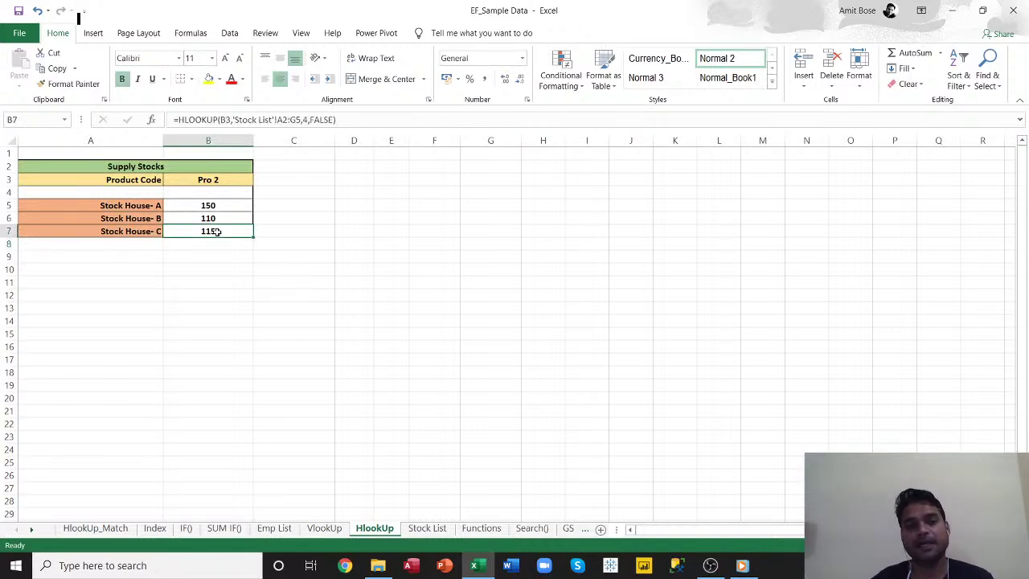
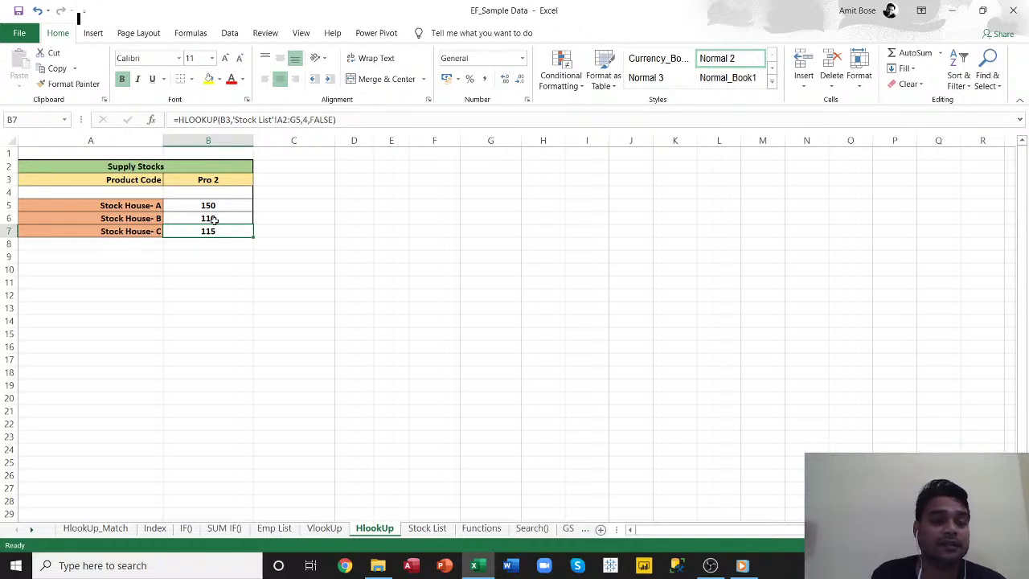
- Review the Stock House- B and C formulas, and examine the IFERROR/VLOOKUP formulas in the L_Name column of the VlookUp sheet
click(215, 219)
click(217, 231)
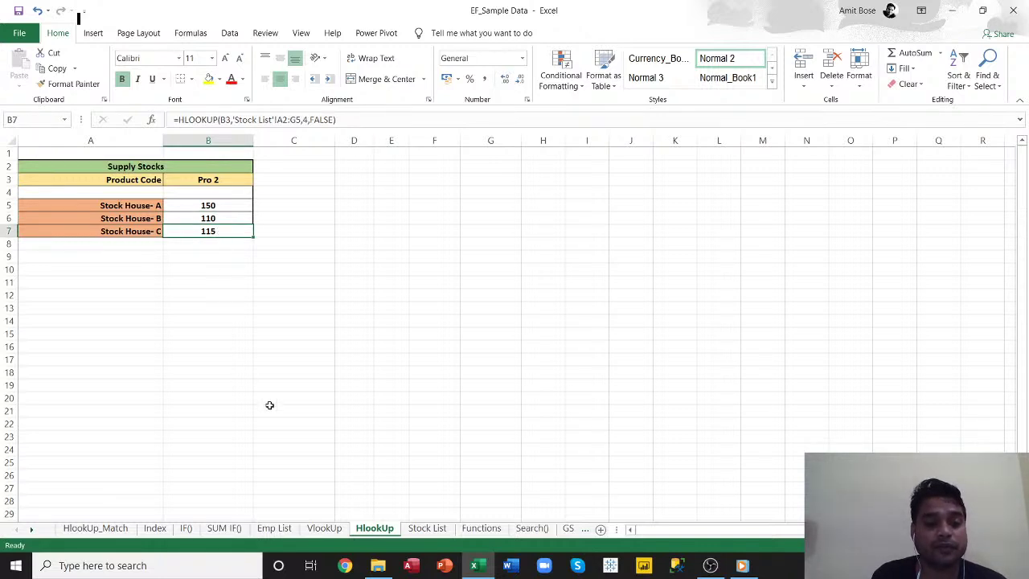
click(330, 526)
click(198, 179)
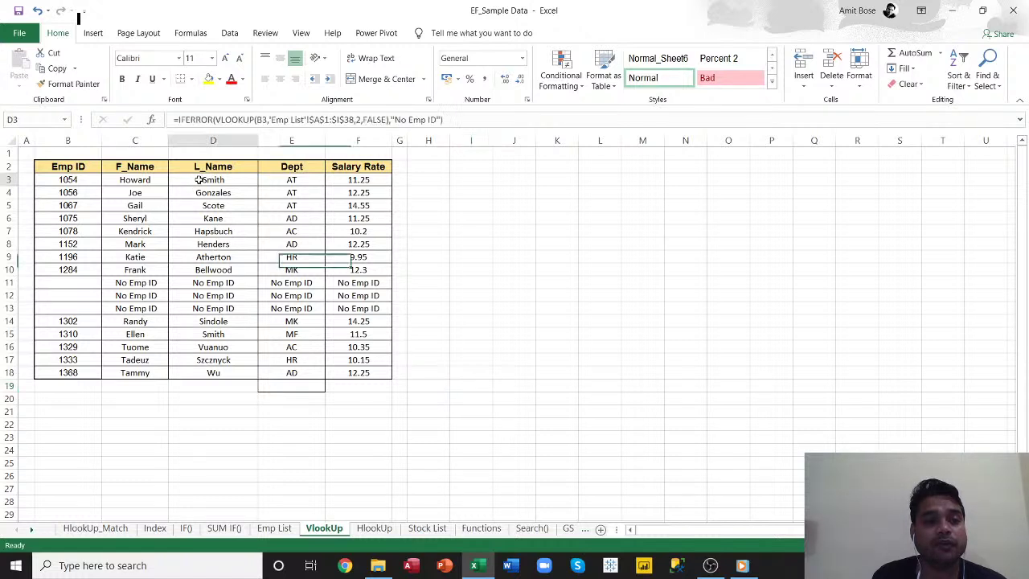
click(229, 194)
click(233, 215)
click(233, 258)
click(231, 276)
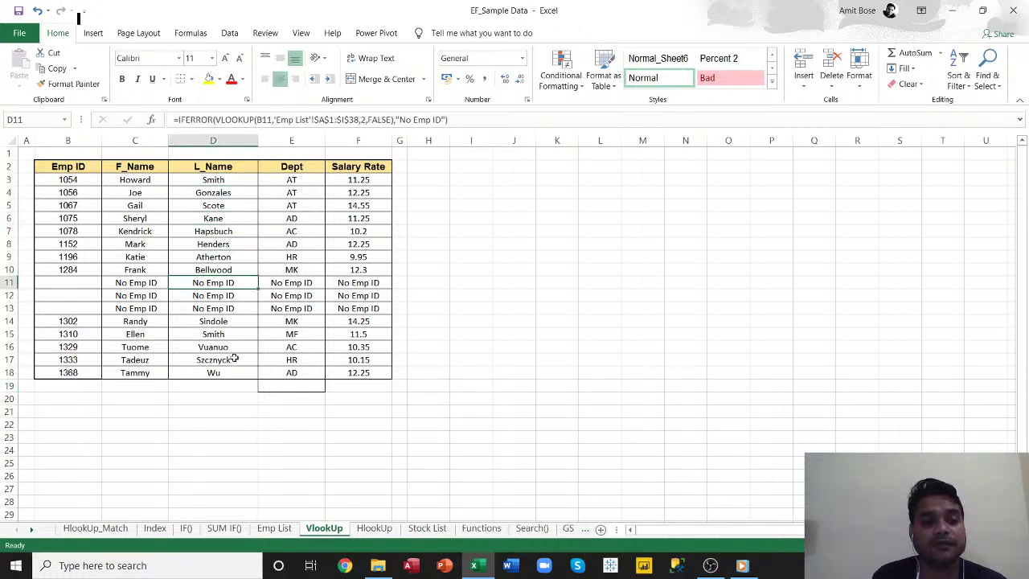
- Check the Dept and Salary Rate formulas in row 3, and clear all lookup formulas from C3:F18
click(287, 181)
click(352, 182)
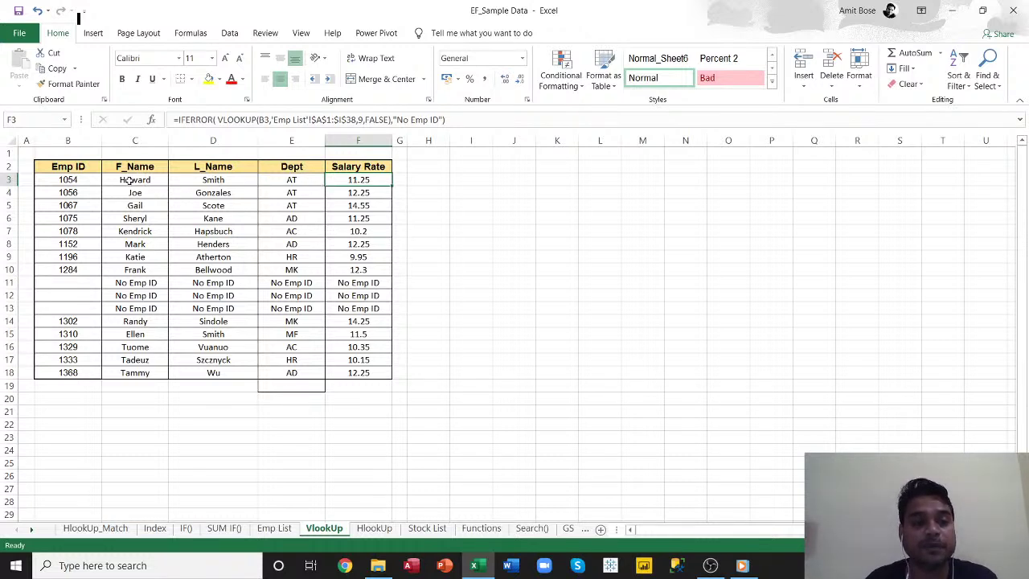
drag(131, 181, 358, 373)
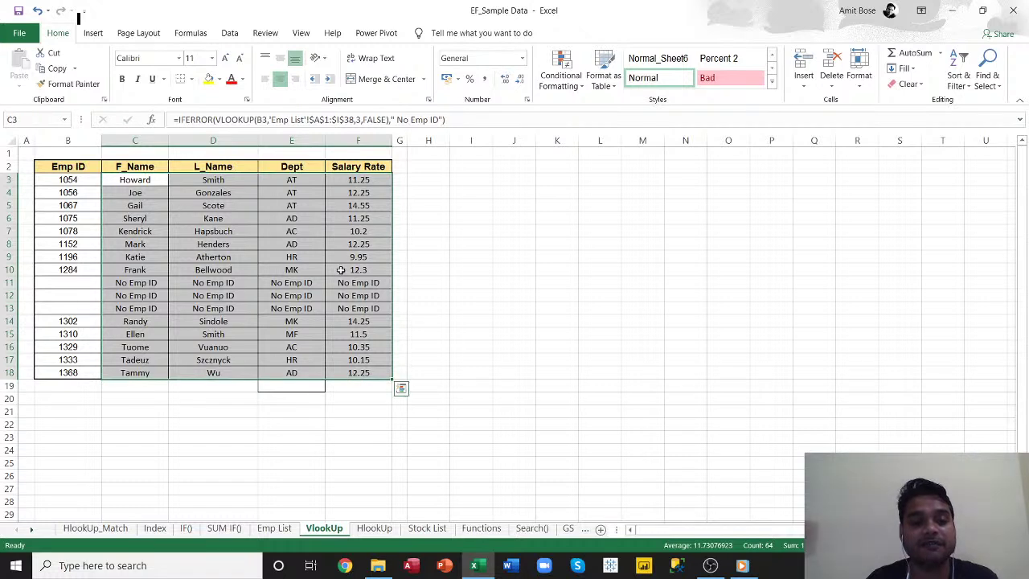
click(293, 217)
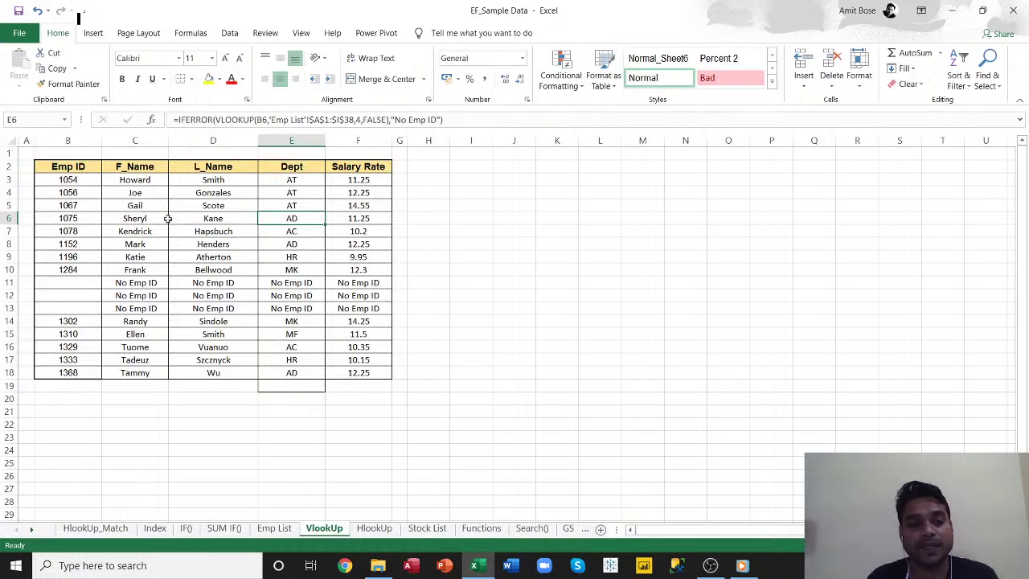
drag(125, 180, 358, 374)
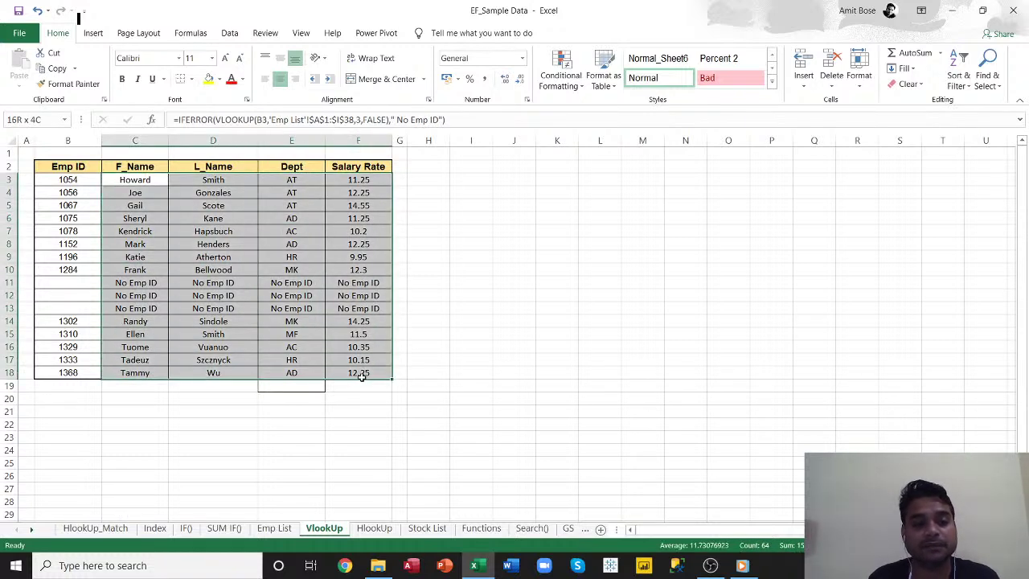
key(Delete)
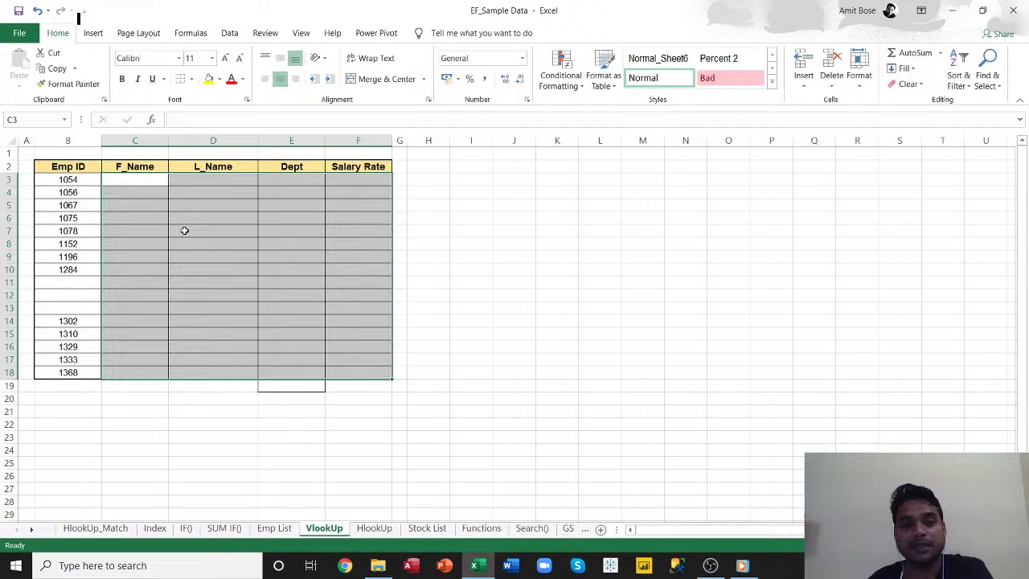
- Look over the F_Name, L_Name, Dept and Salary Rate headers and the empty cells beneath them
click(132, 181)
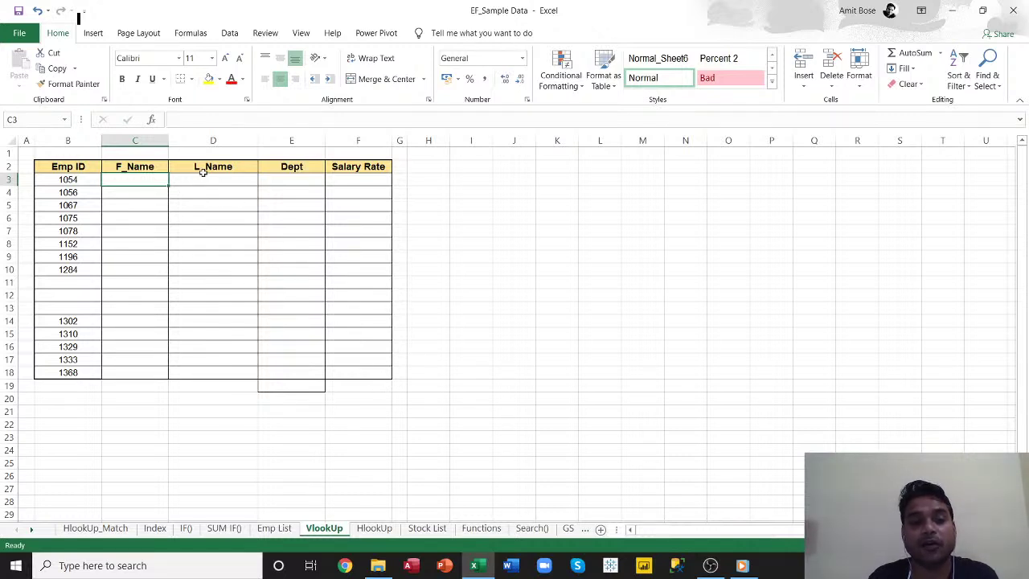
click(137, 166)
click(206, 171)
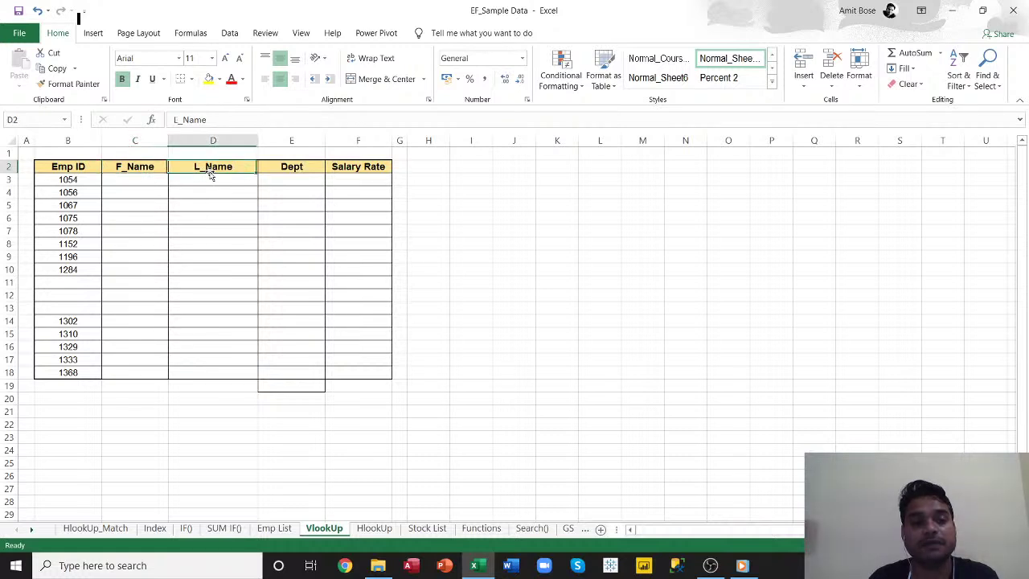
click(283, 168)
click(357, 170)
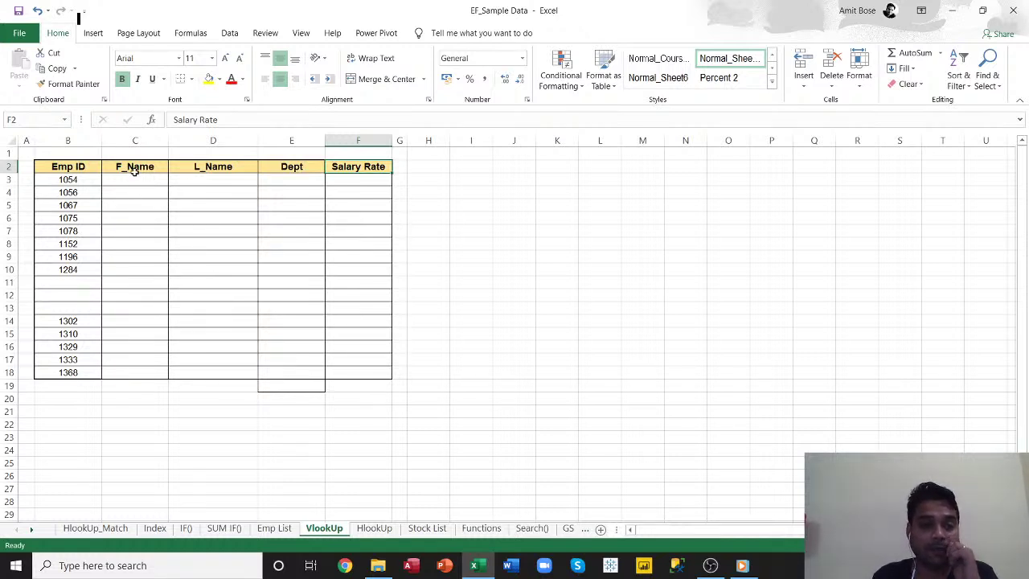
click(132, 181)
drag(174, 189, 392, 377)
click(207, 218)
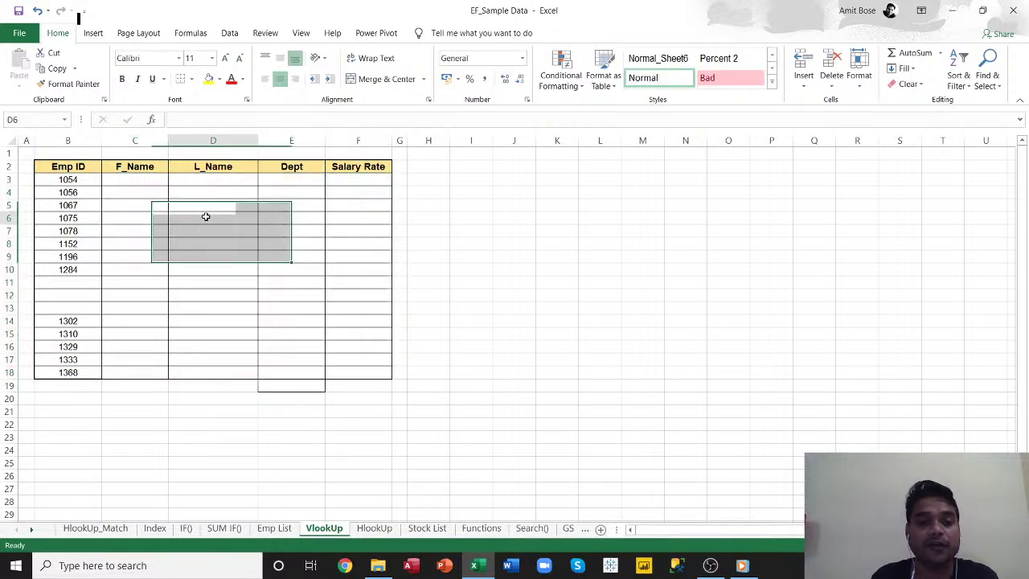
click(137, 178)
click(195, 178)
click(276, 184)
click(361, 182)
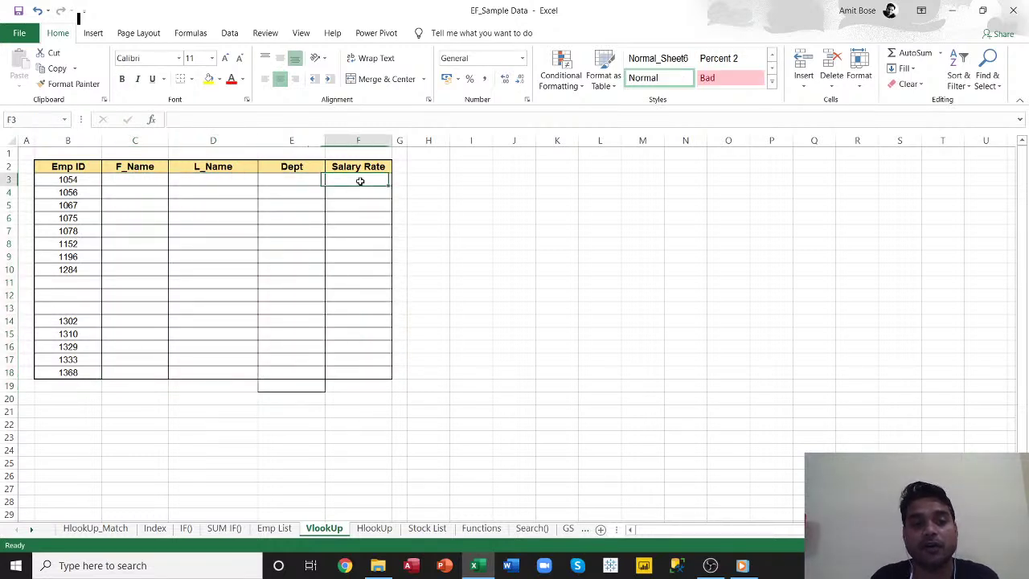
- Begin an INDEX formula in C3 using the array, row_num, column_num argument list
click(119, 179)
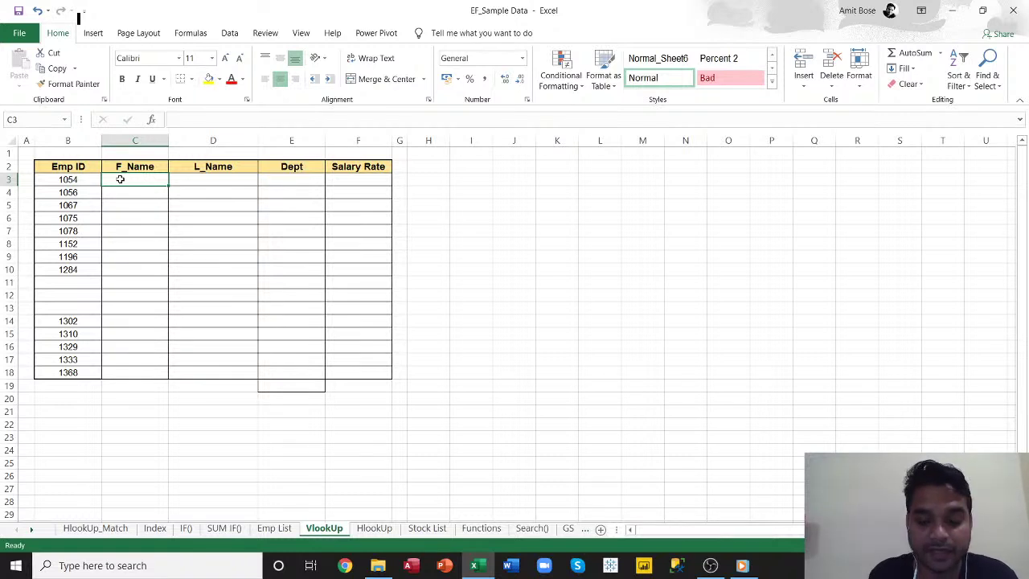
text(=ind)
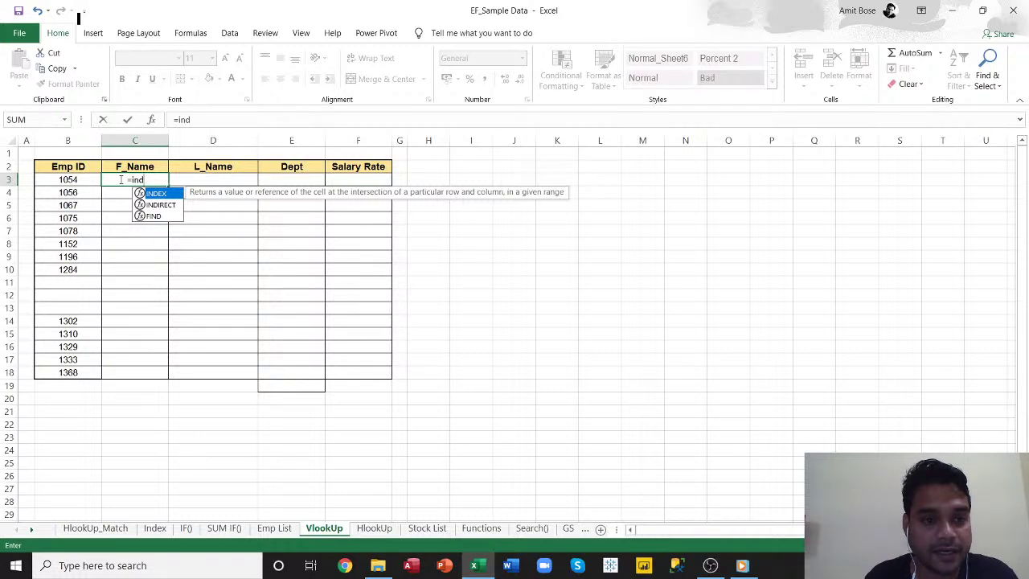
key(Tab)
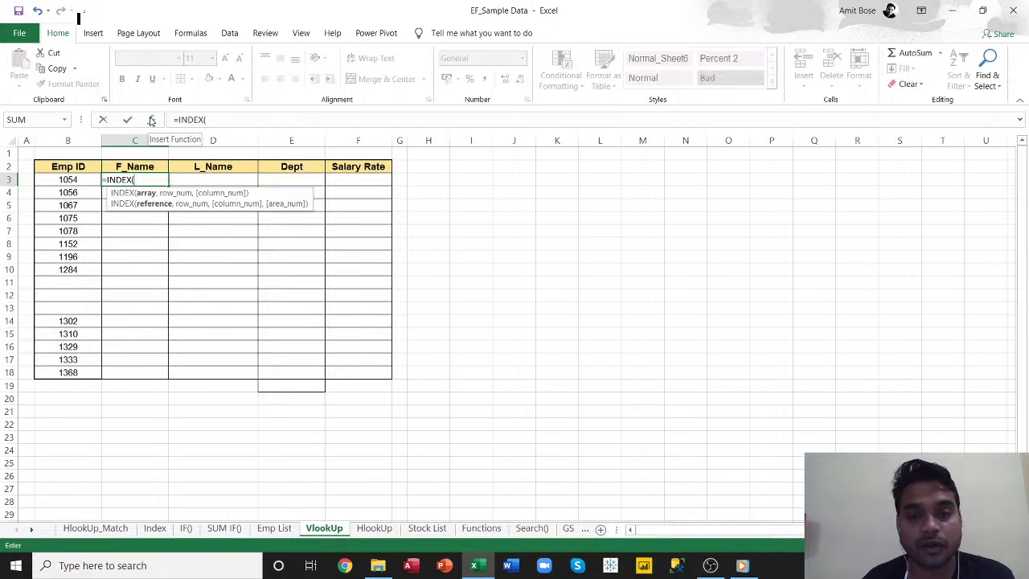
click(150, 119)
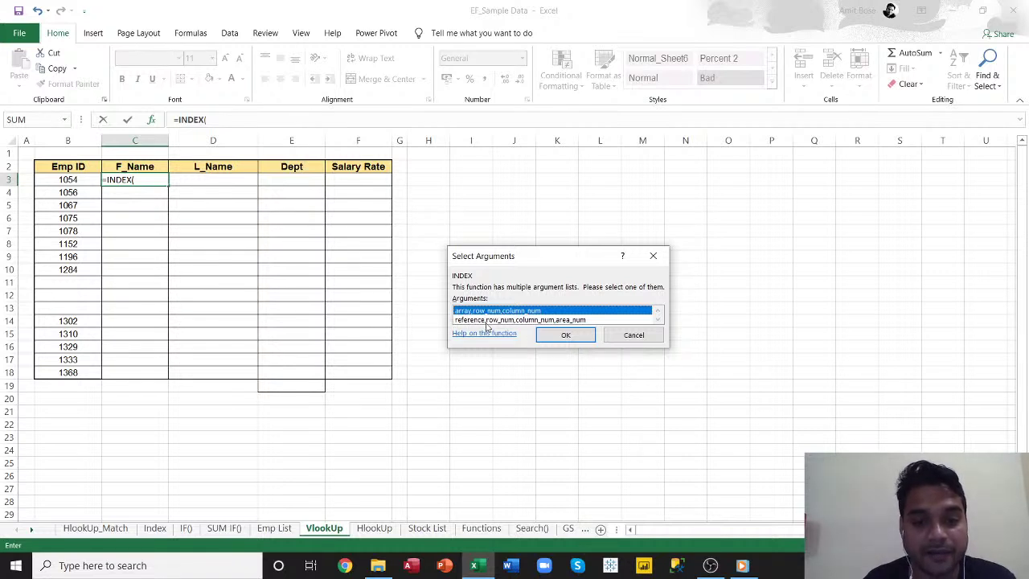
click(564, 335)
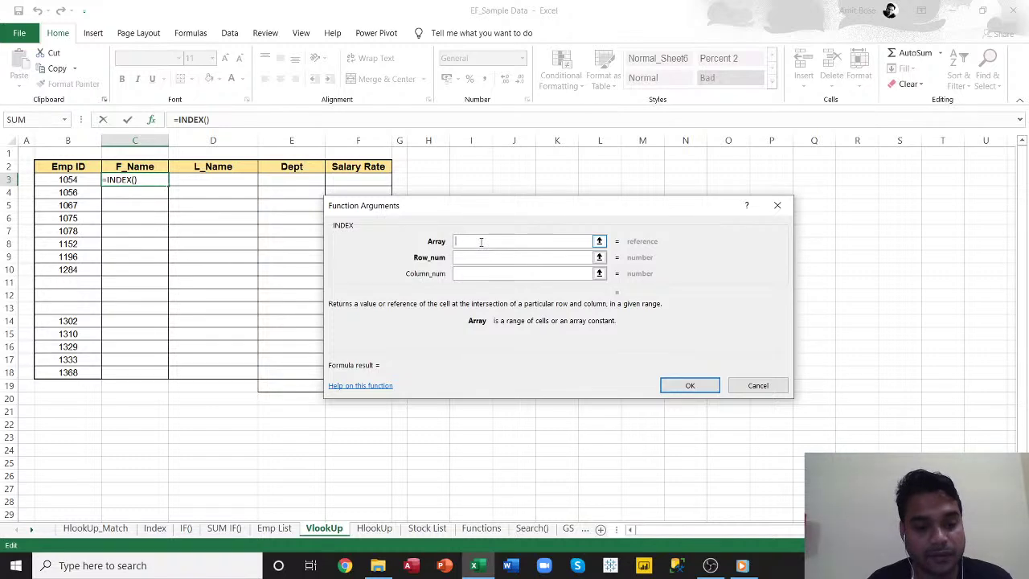
- Set the INDEX array to the whole Emp List table as the absolute range 'Emp List'!$A$1:$I$38
click(274, 528)
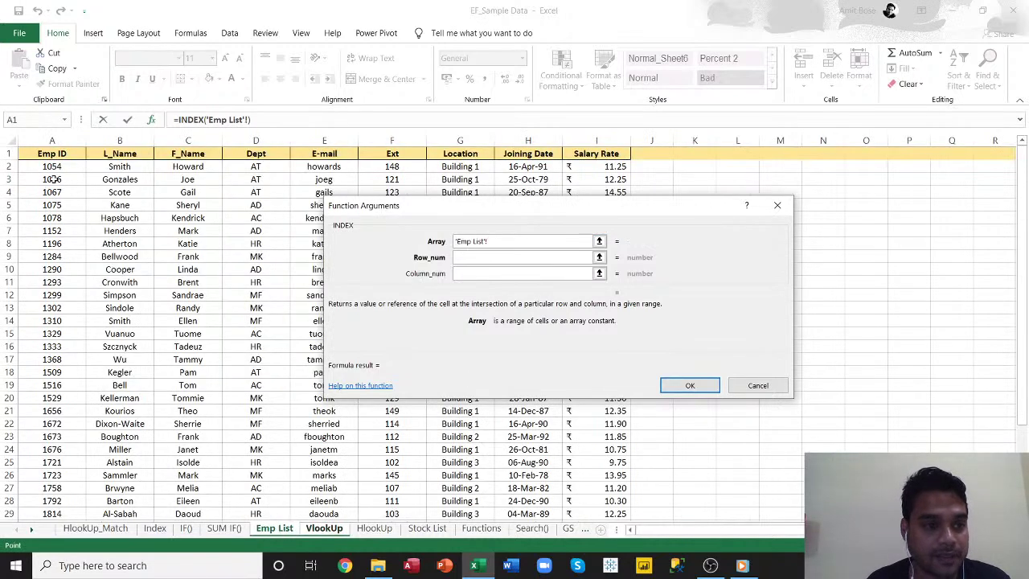
click(48, 155)
key(ctrl+shift+Down)
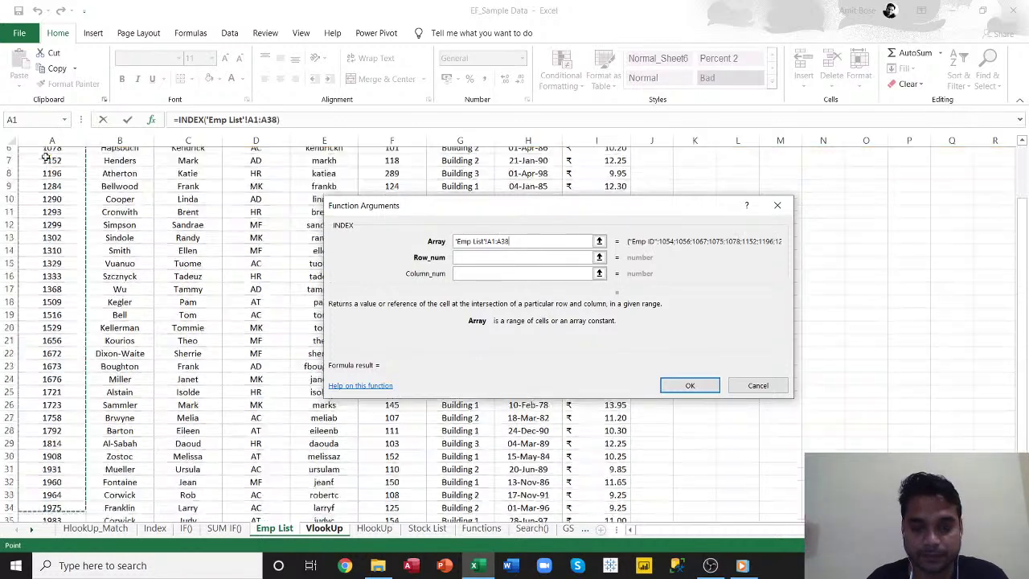
key(ctrl+shift+Right)
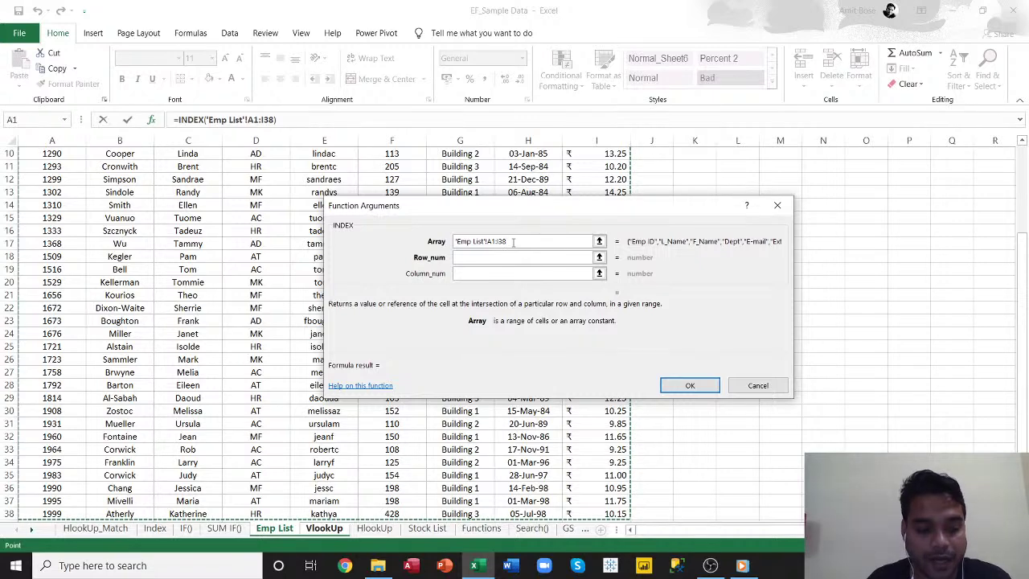
drag(512, 241, 488, 242)
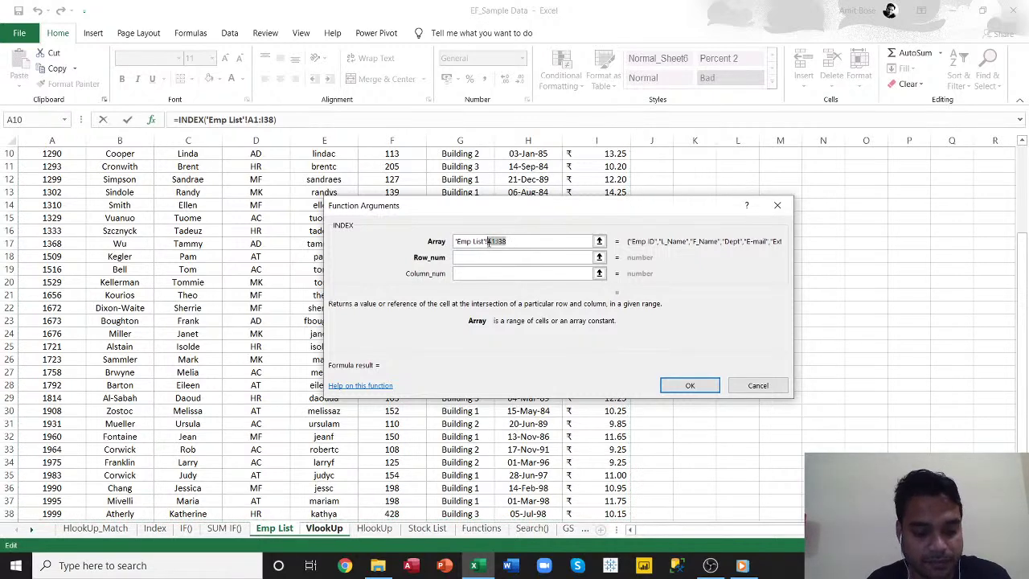
key(F4)
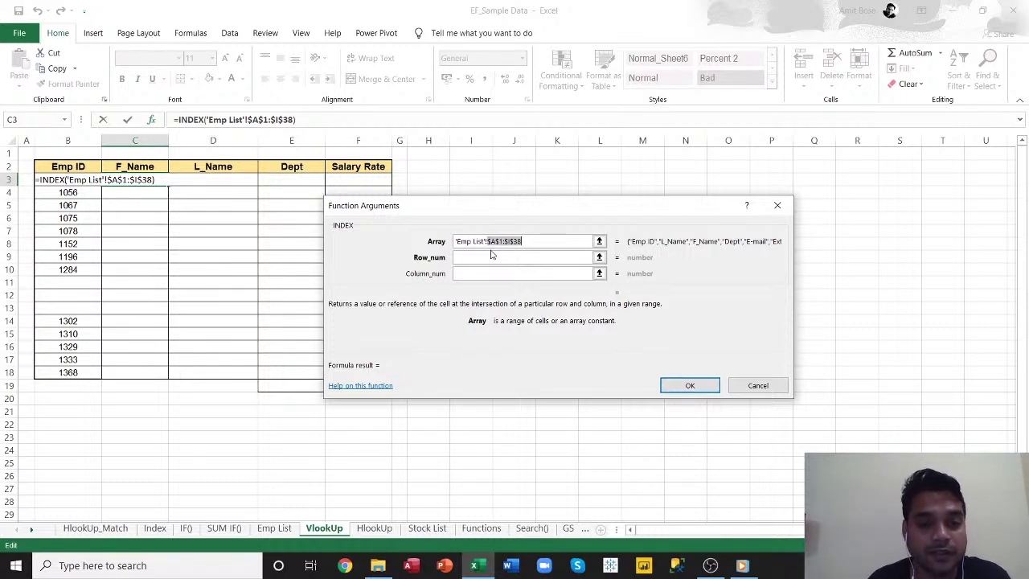
- Nest a MATCH function in the INDEX row number argument and open the arguments of MATCH
click(480, 256)
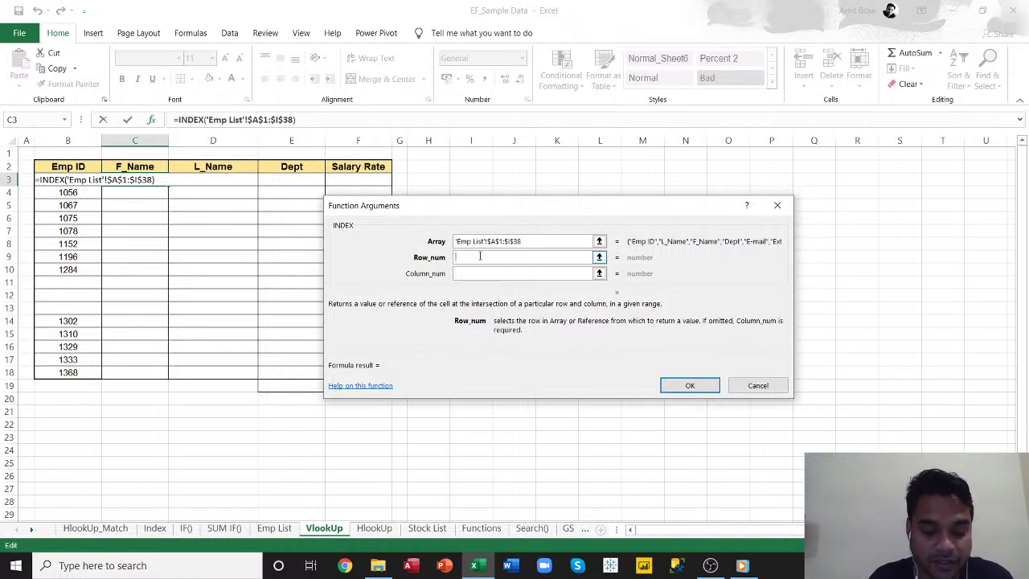
text(mact)
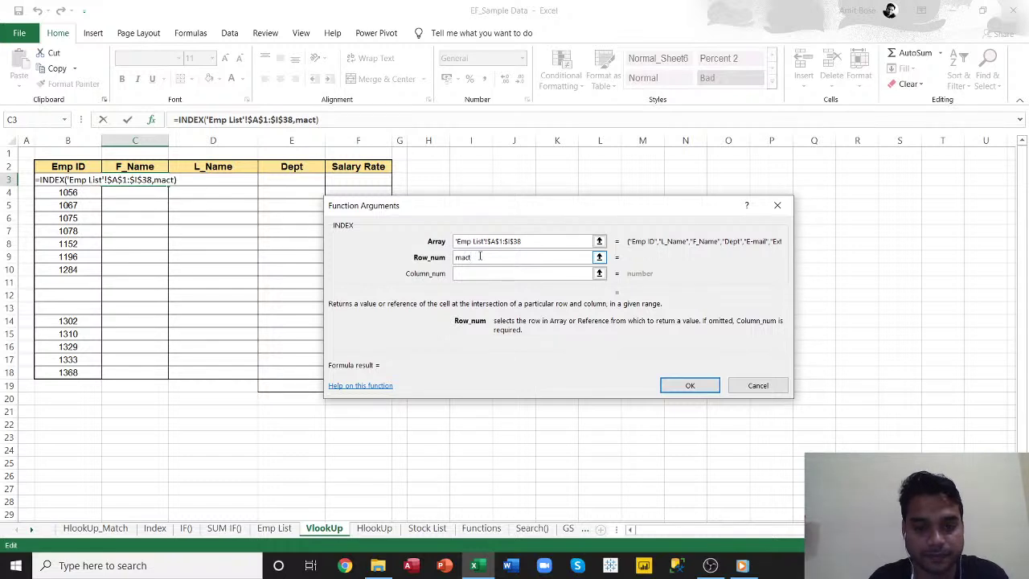
text(h)
key(BackSpace)
key(BackSpace)
key(BackSpace)
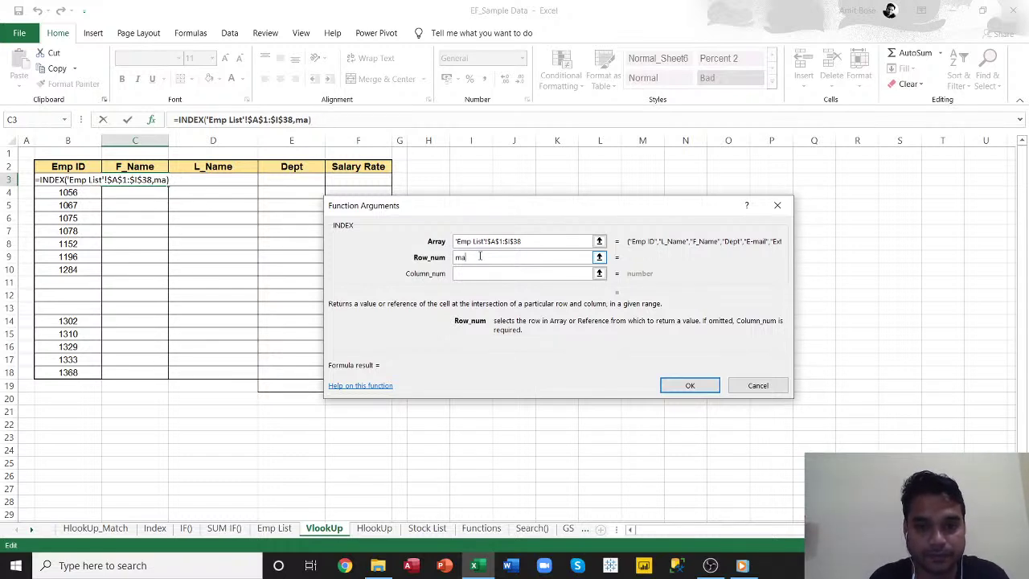
text(tch)
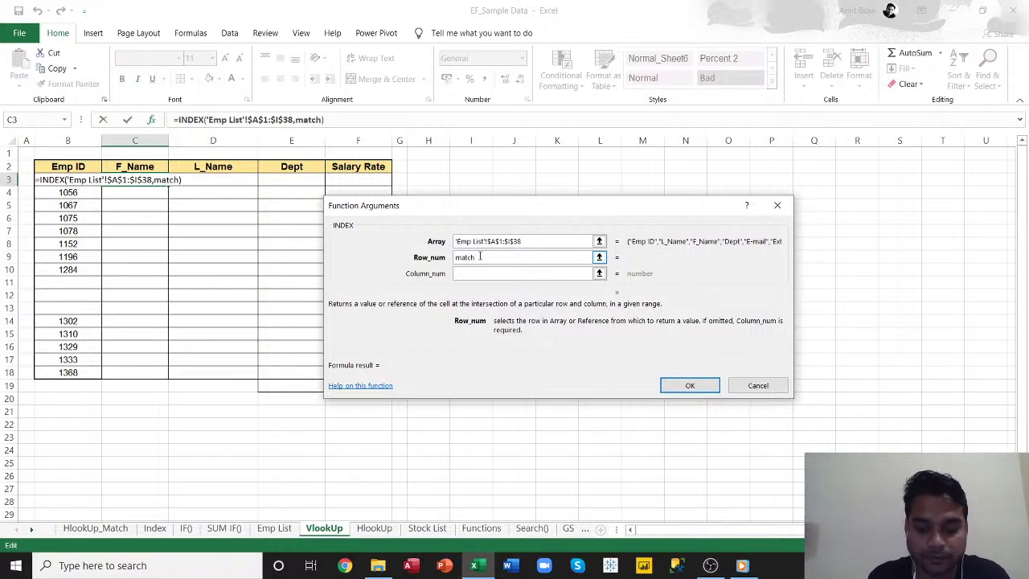
text(()
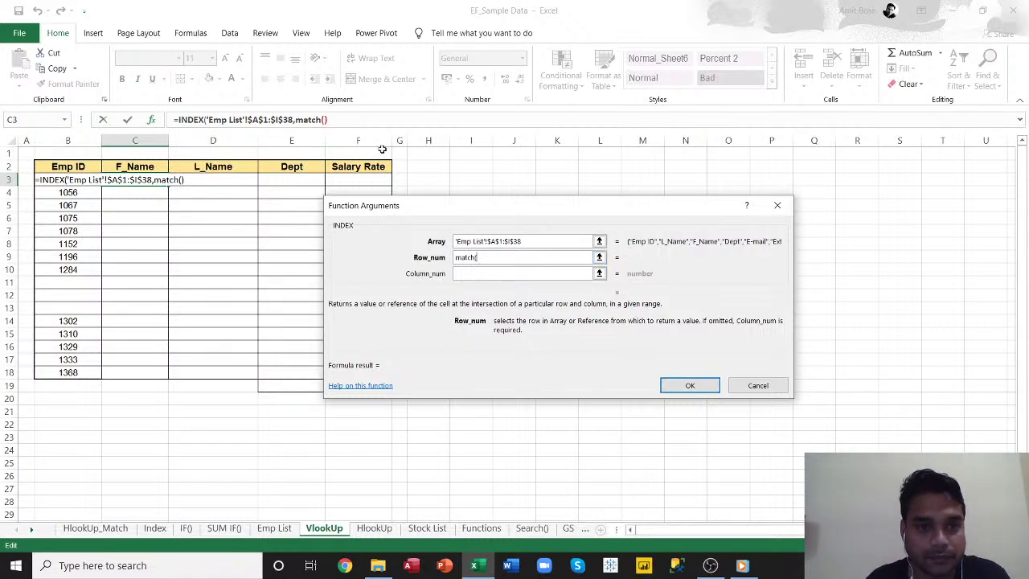
click(296, 119)
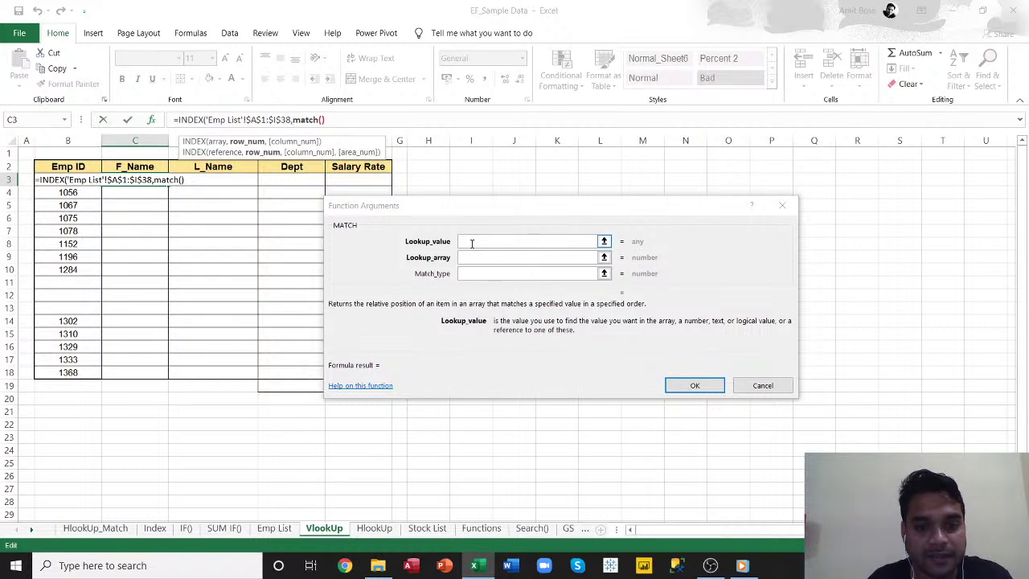
- Try to set B3 as the MATCH lookup value, and discard the C3 formula
click(67, 166)
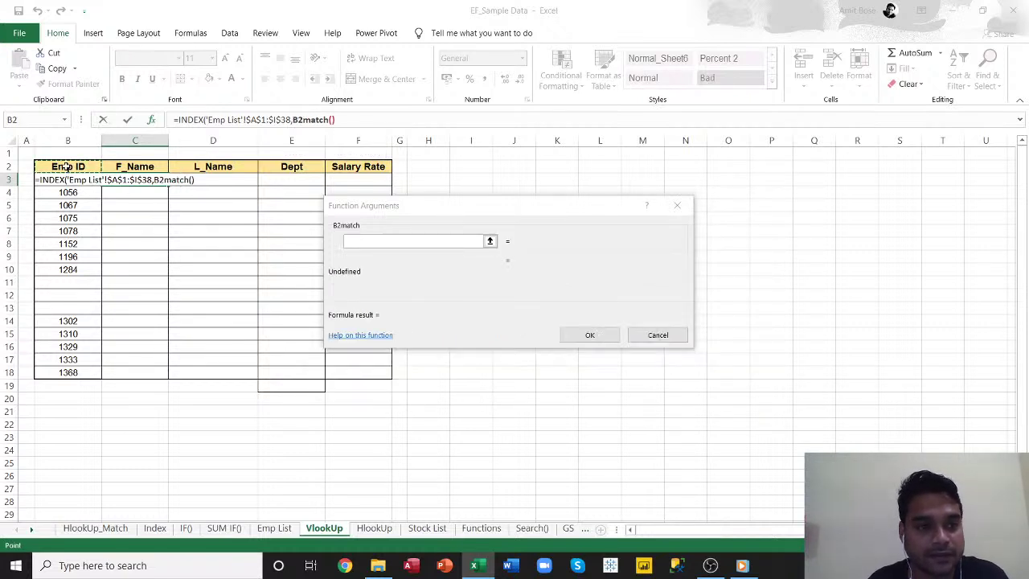
key(Down)
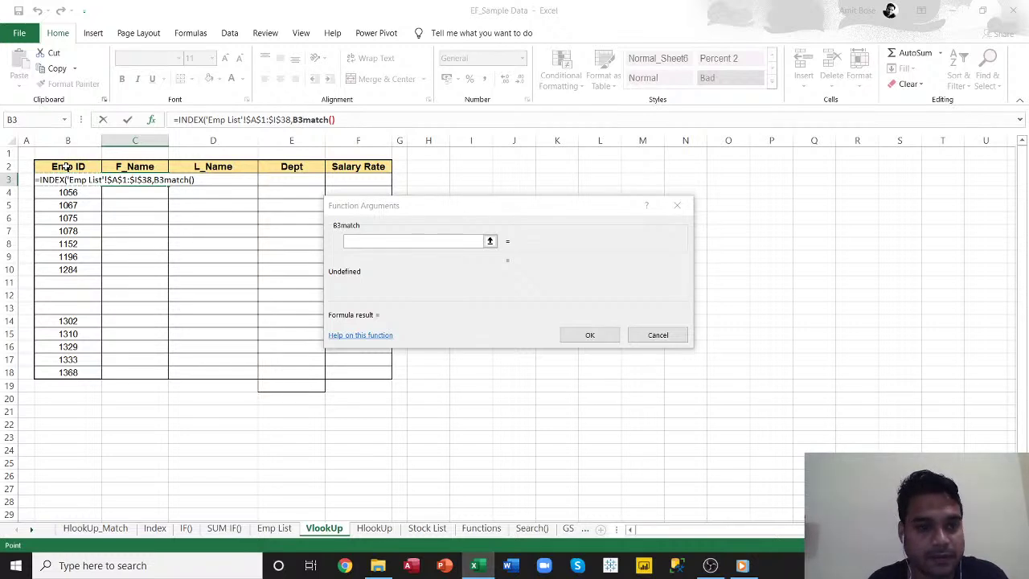
click(590, 334)
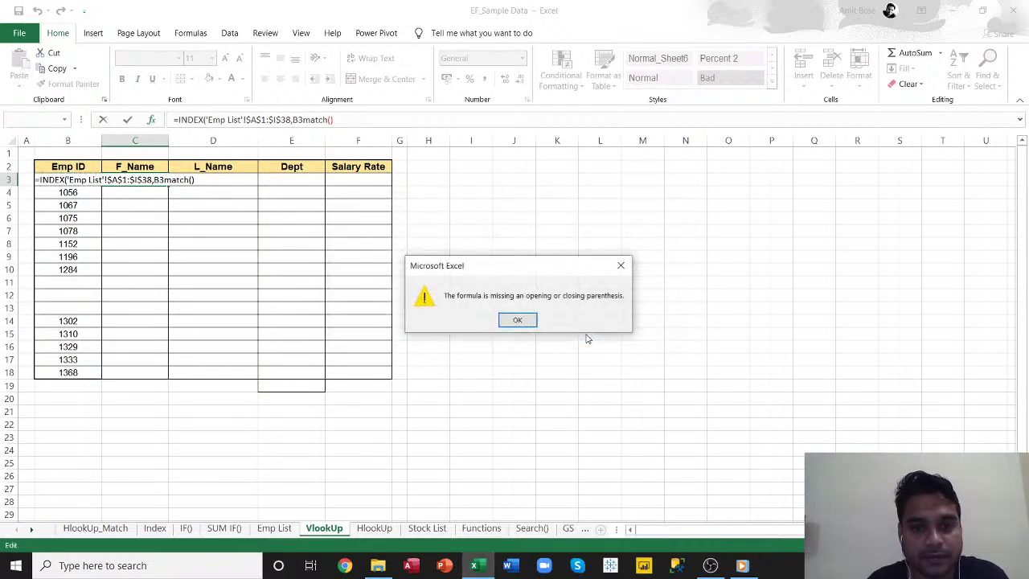
click(517, 320)
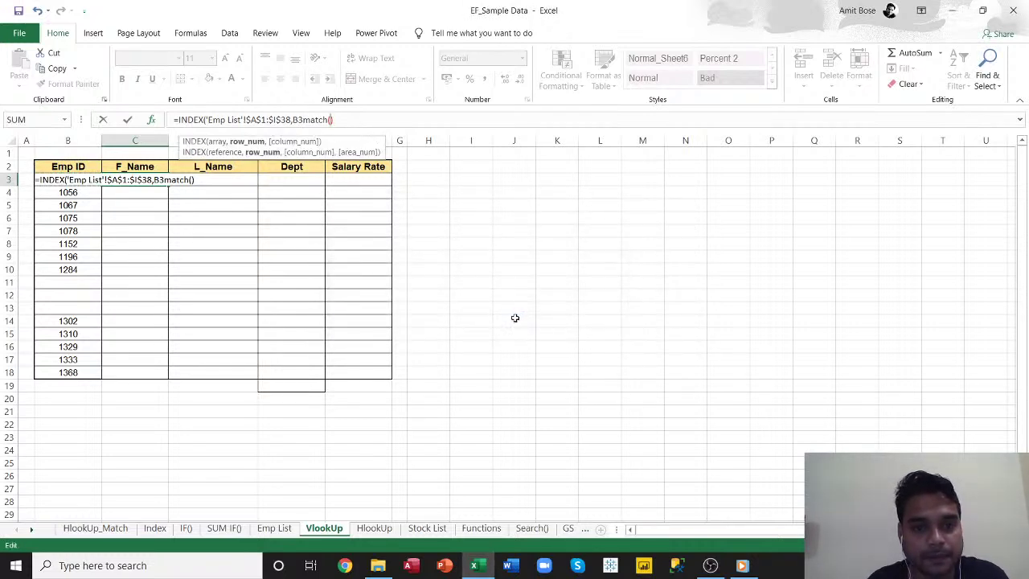
click(151, 119)
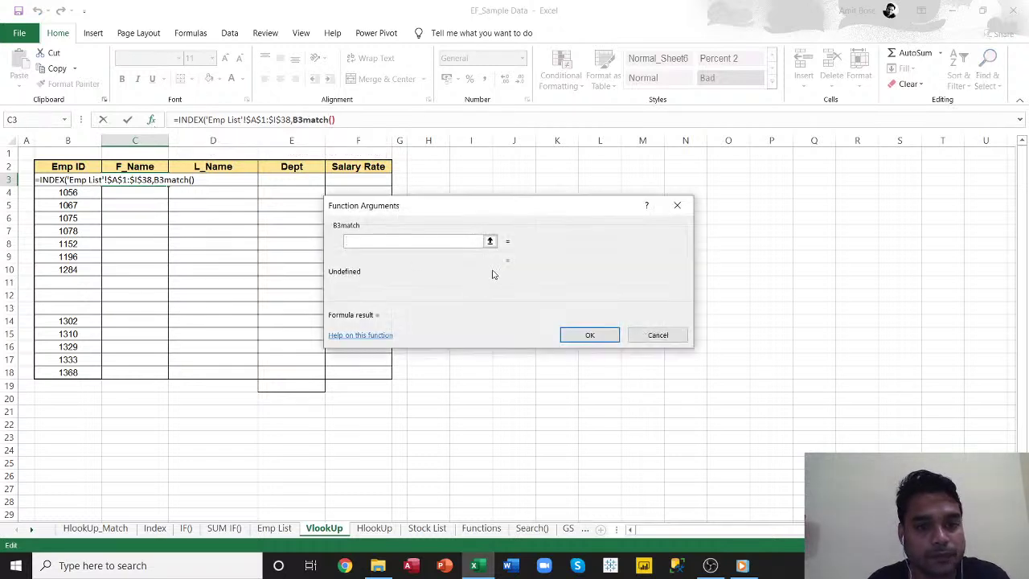
click(664, 336)
click(186, 116)
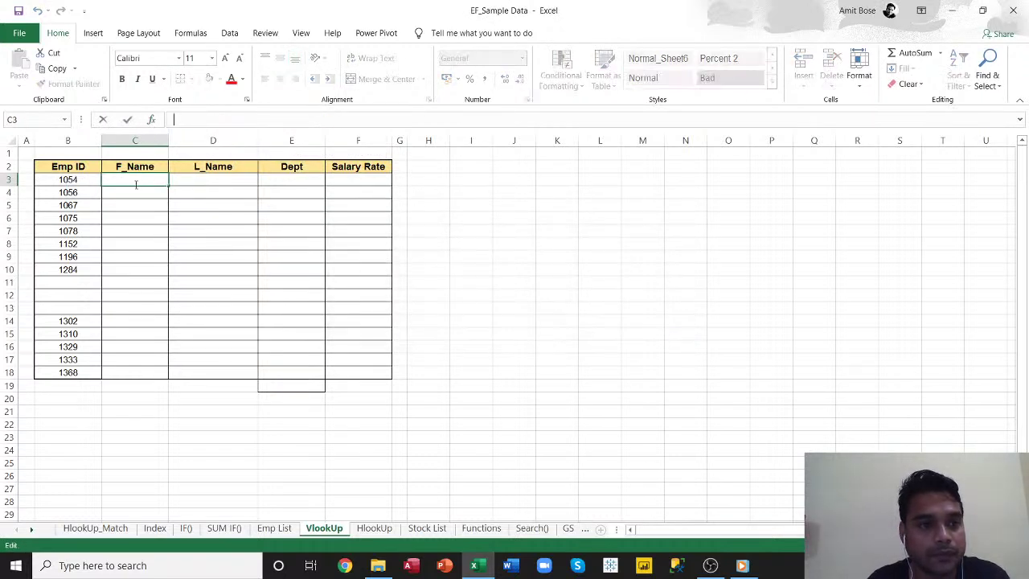
click(134, 201)
- Start an INDEX formula in C3 and choose the array, row_num, column_num argument list
click(138, 182)
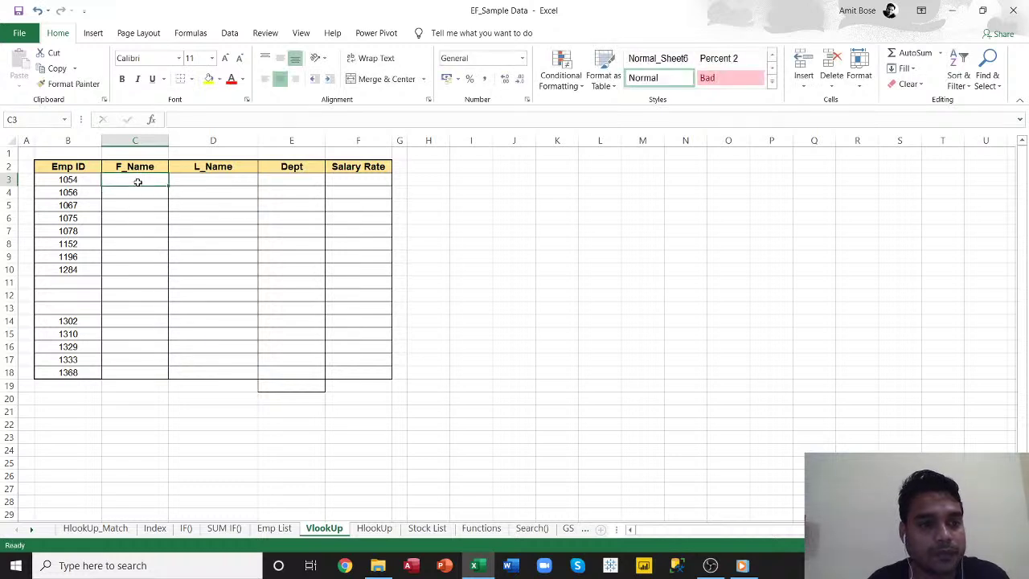
text(=)
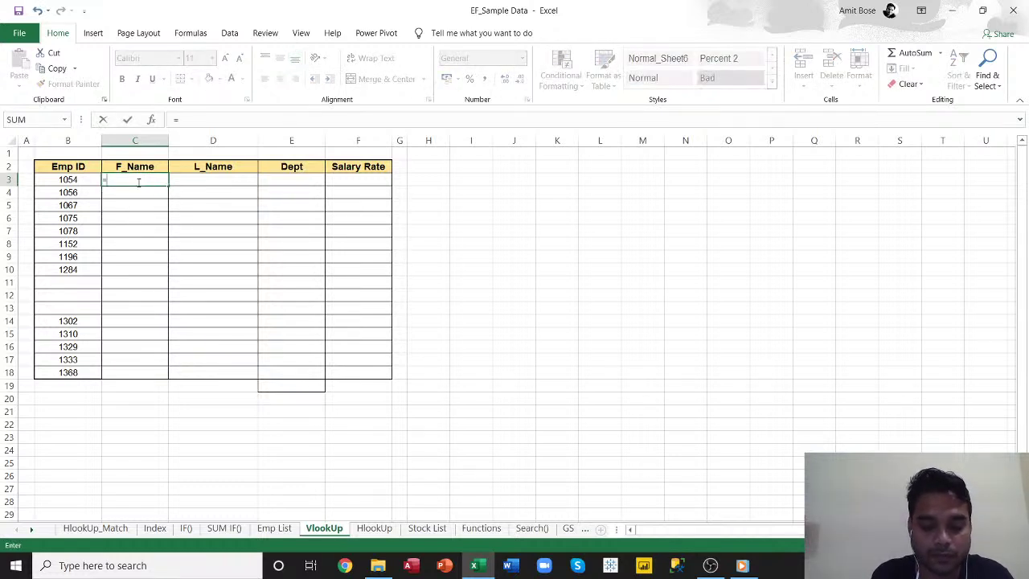
text(ind)
key(Tab)
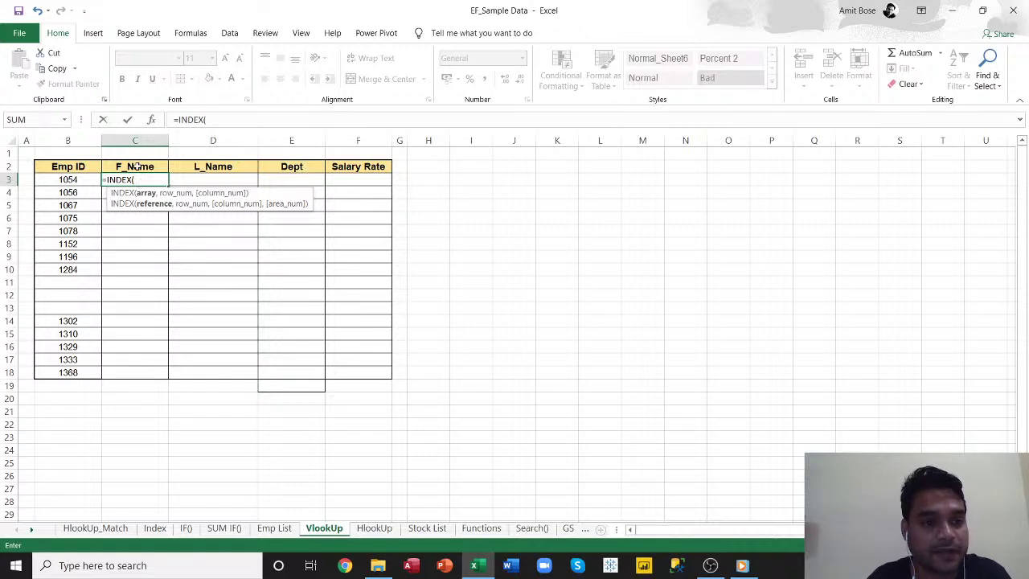
click(127, 119)
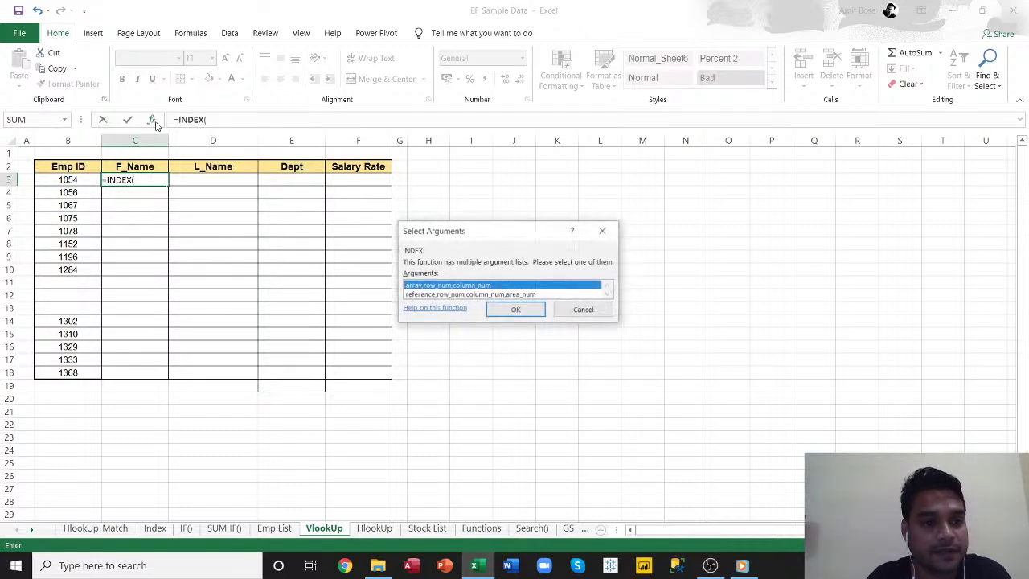
click(502, 311)
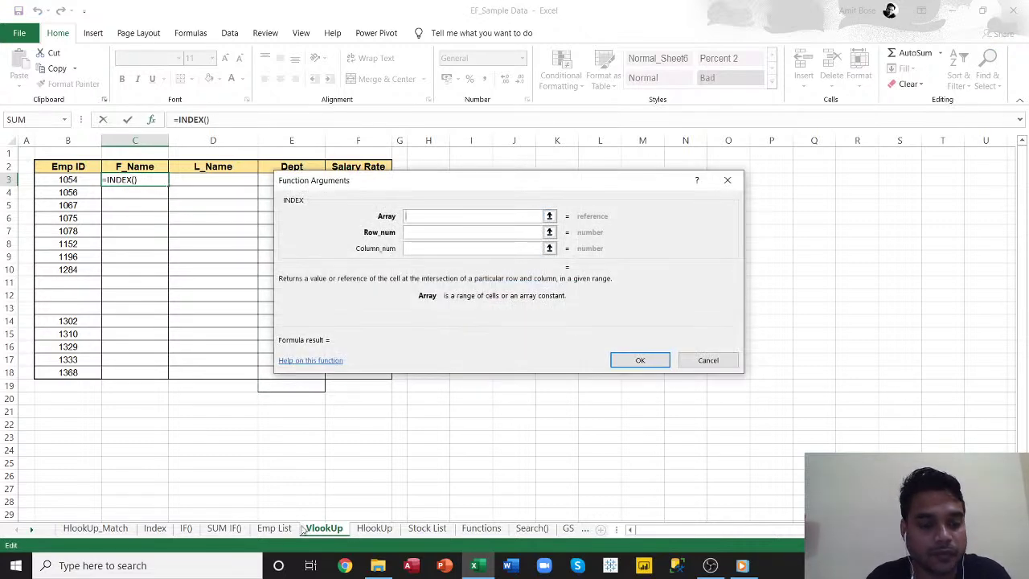
- Set the INDEX array to the whole Emp List table as the absolute range 'Emp List'!$A$1:$I$38
click(274, 529)
scroll(78, 184, up, 3)
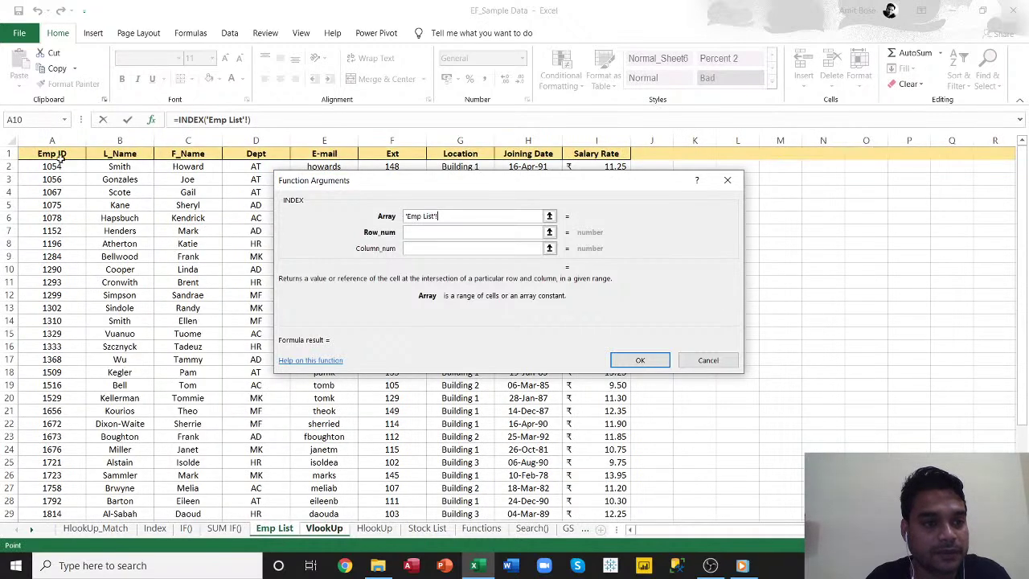
click(54, 154)
drag(54, 154, 611, 154)
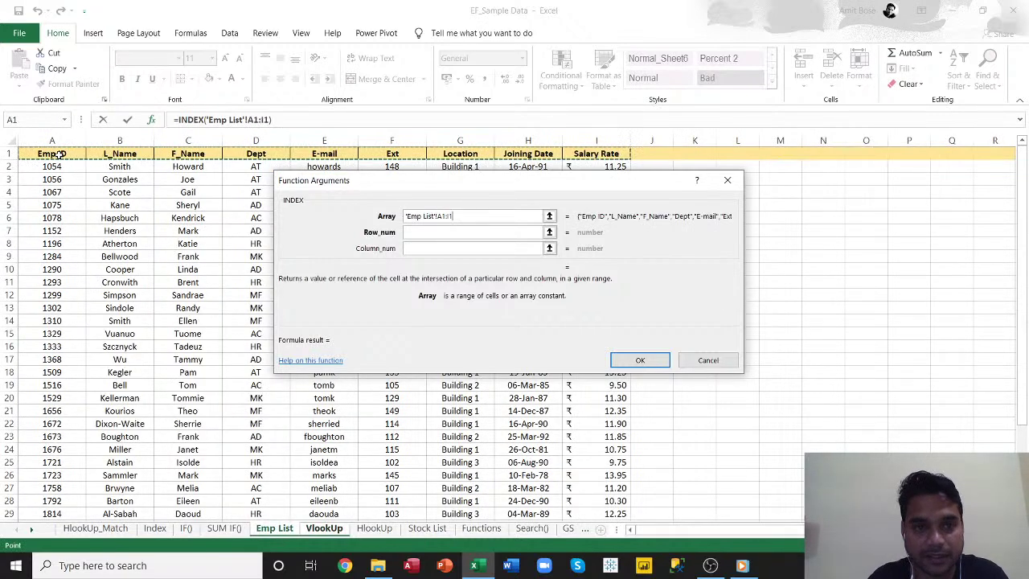
key(ctrl+shift+Down)
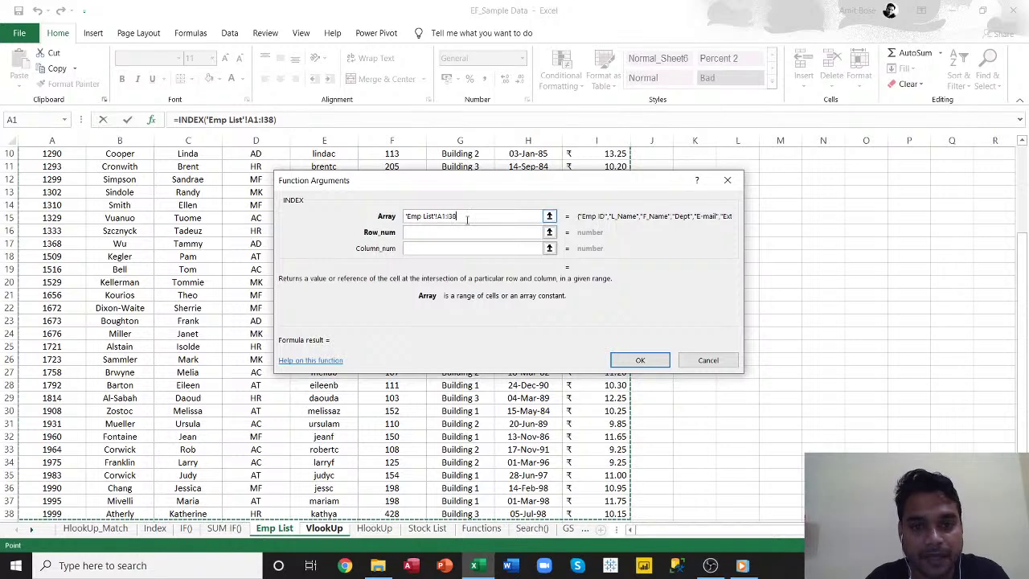
drag(457, 217, 439, 217)
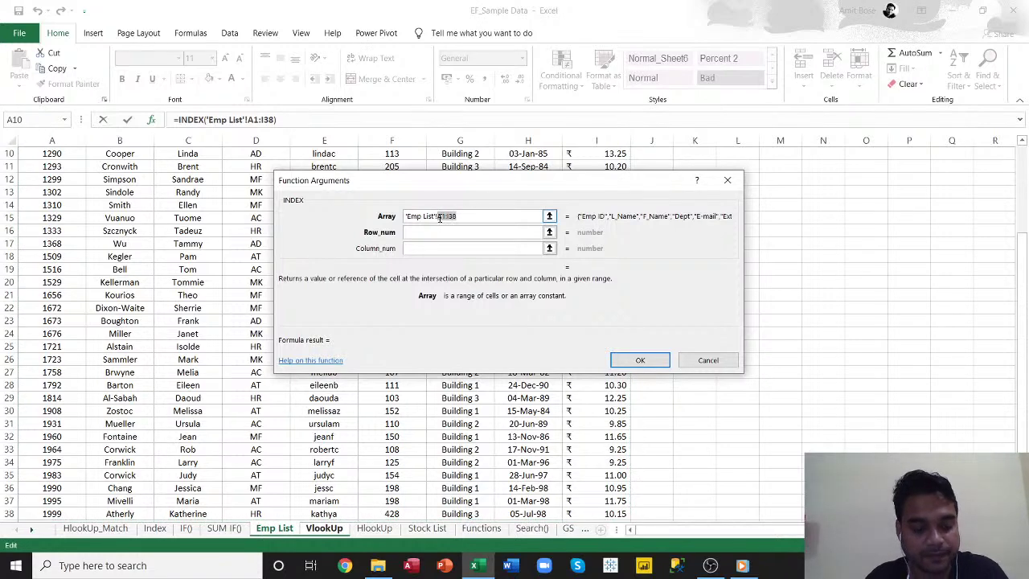
key(F4)
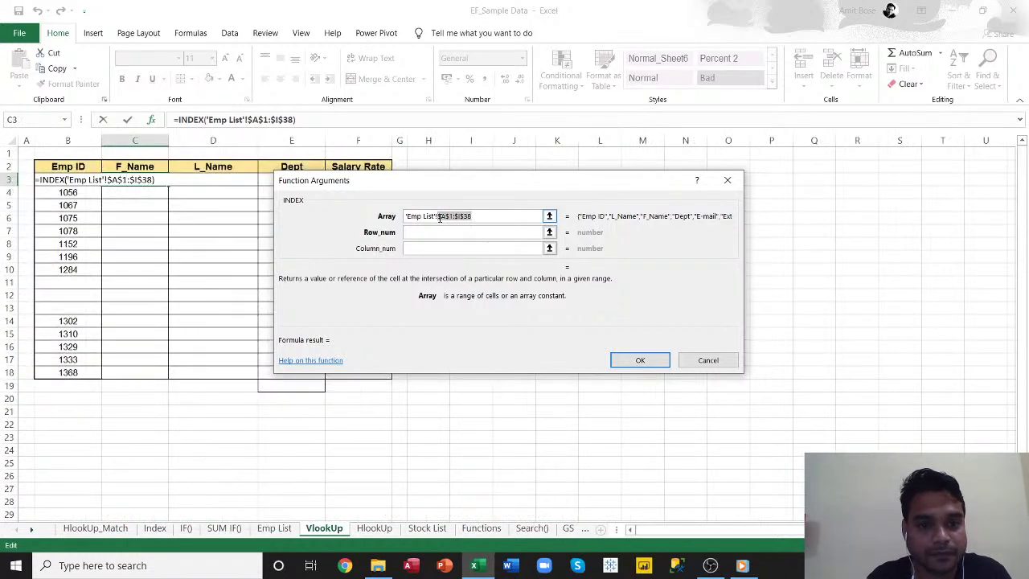
- Nest a MATCH function in the INDEX row number argument and open the arguments of MATCH
click(434, 232)
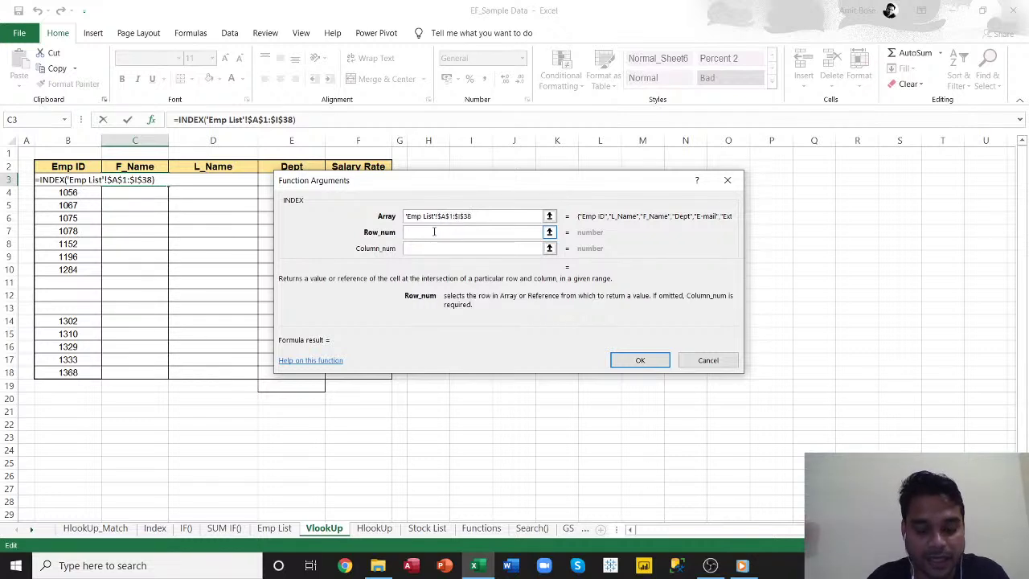
text(match)
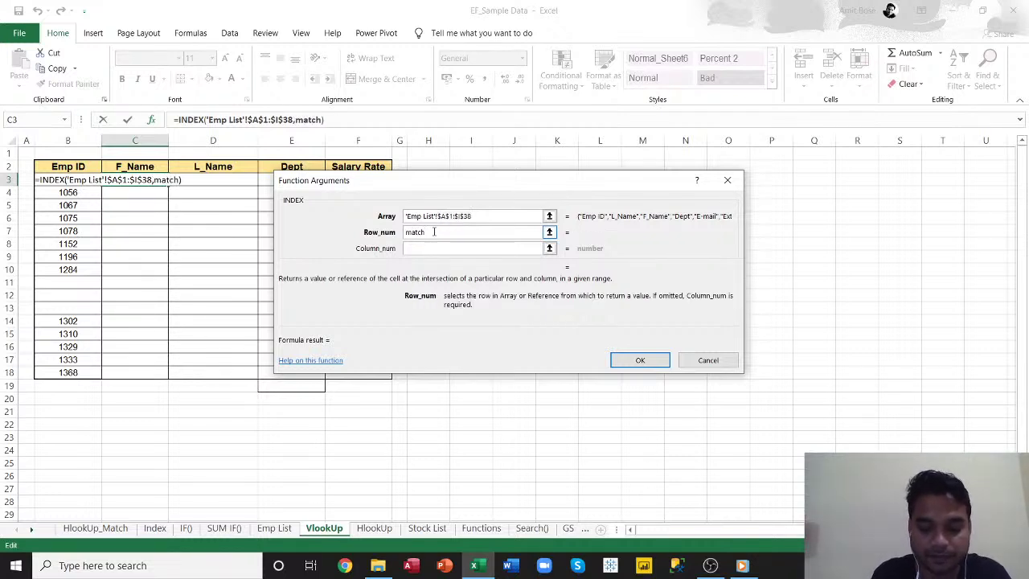
text(()
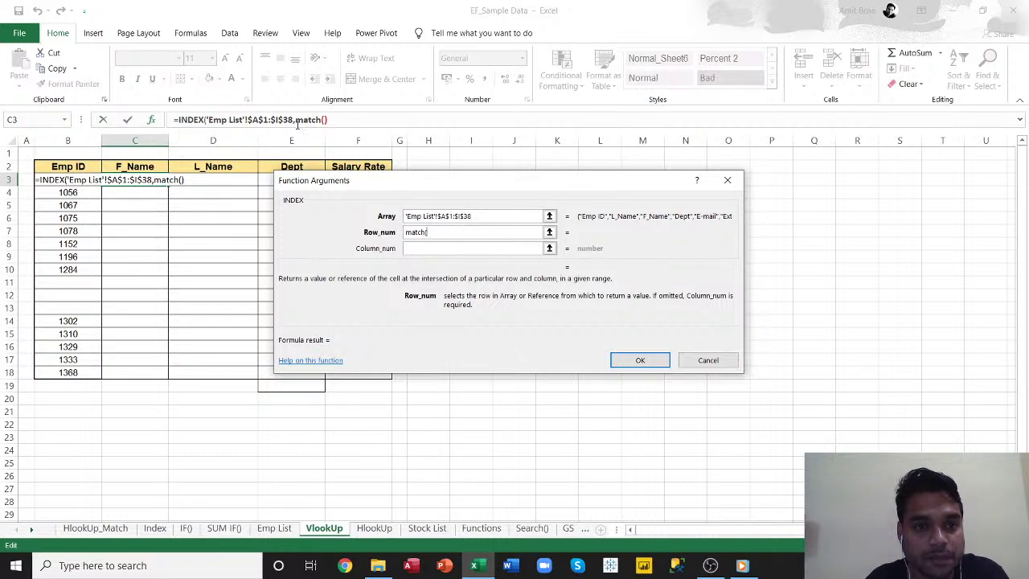
click(297, 120)
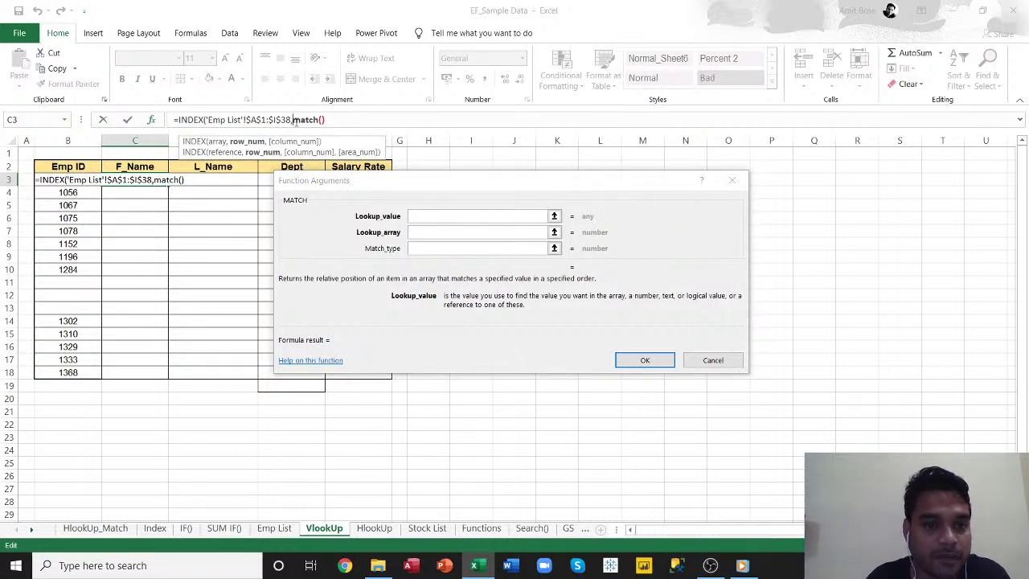
- Set the row MATCH lookup value to the first employee ID as $B3, with the column locked
click(424, 215)
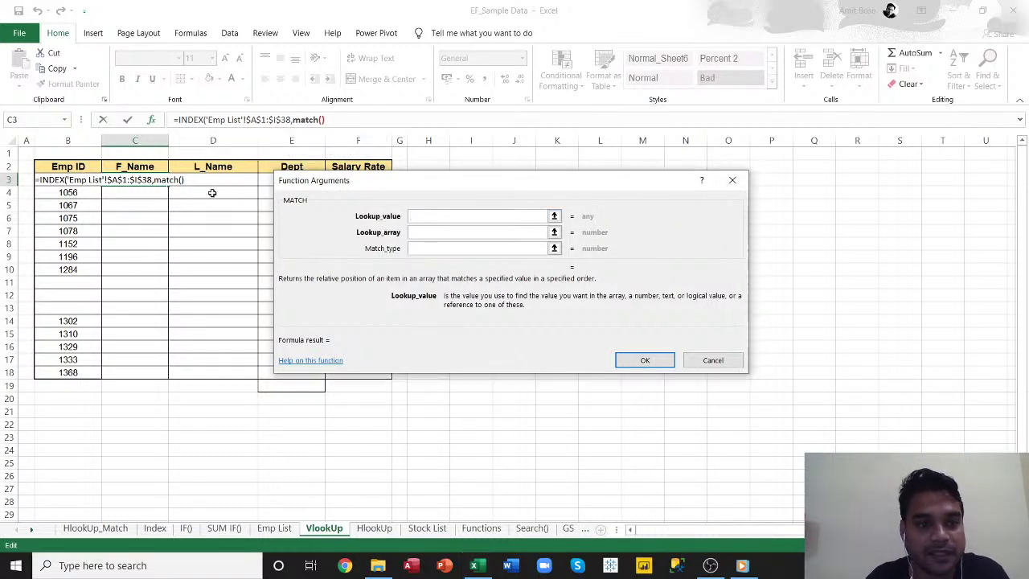
click(52, 165)
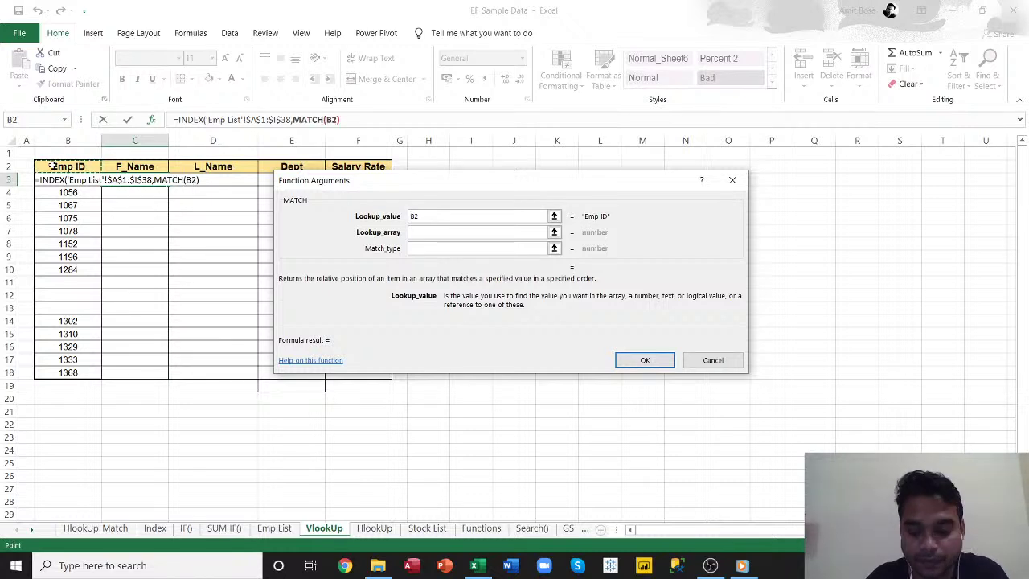
key(Down)
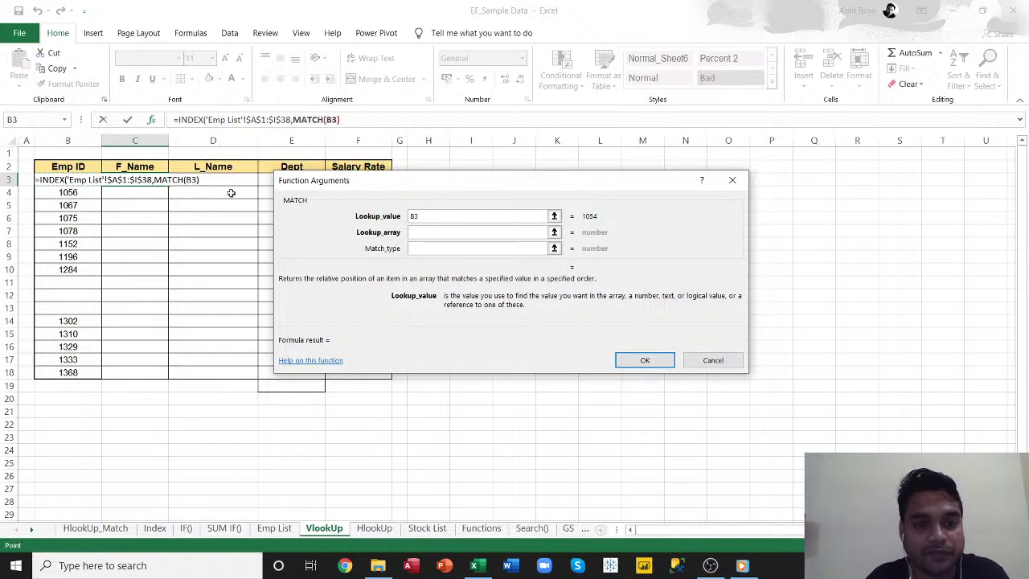
click(413, 216)
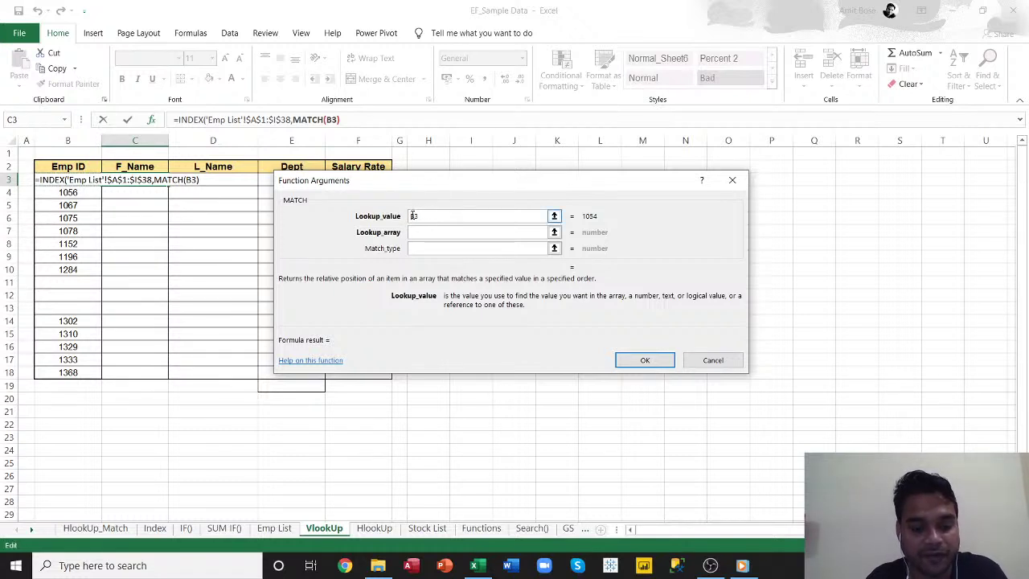
text($)
- Set the row MATCH lookup array to the Emp ID column as 'Emp List'!$A$1:$A$38, with match type 0
click(416, 232)
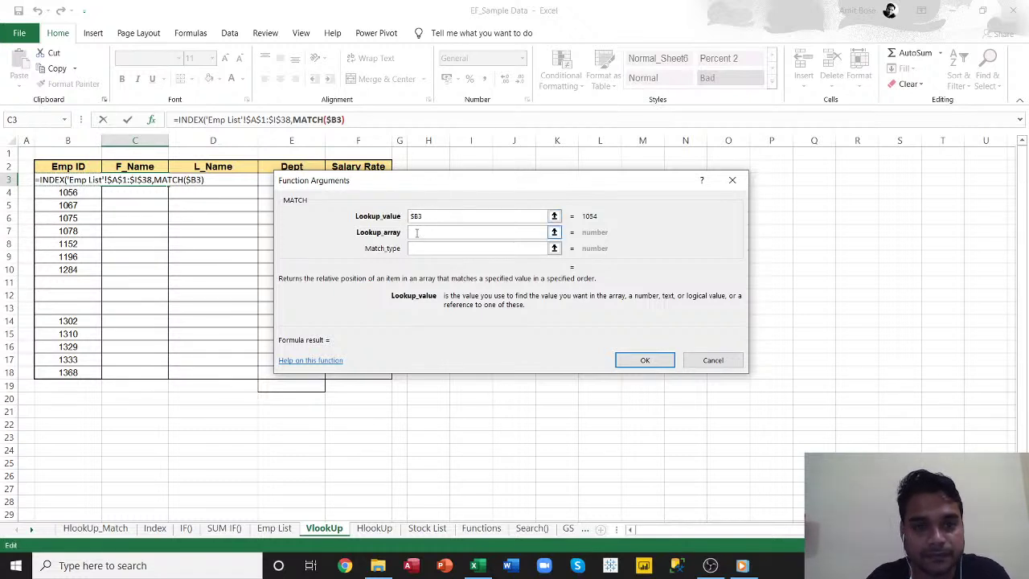
click(274, 528)
scroll(46, 171, up, 3)
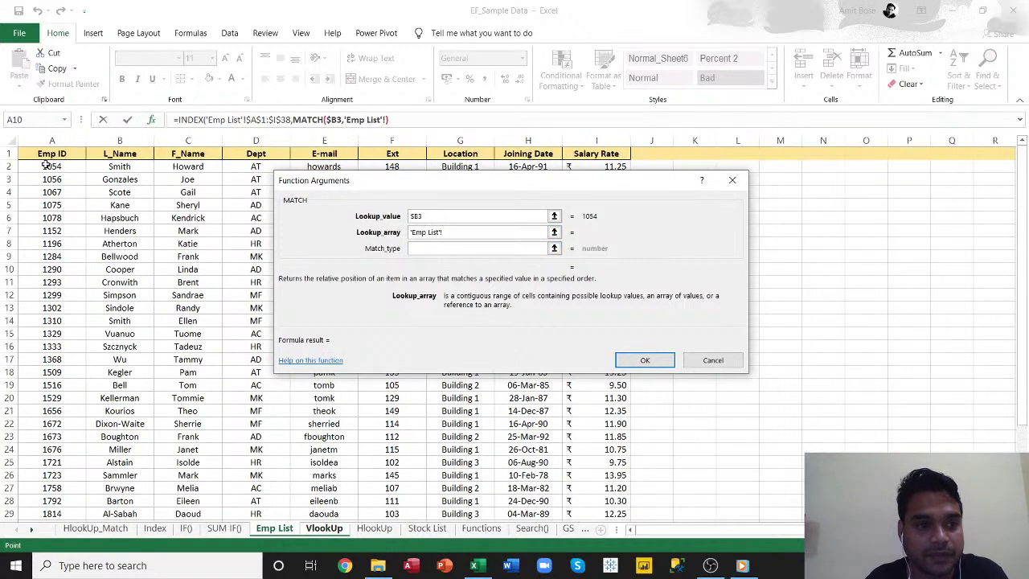
click(50, 153)
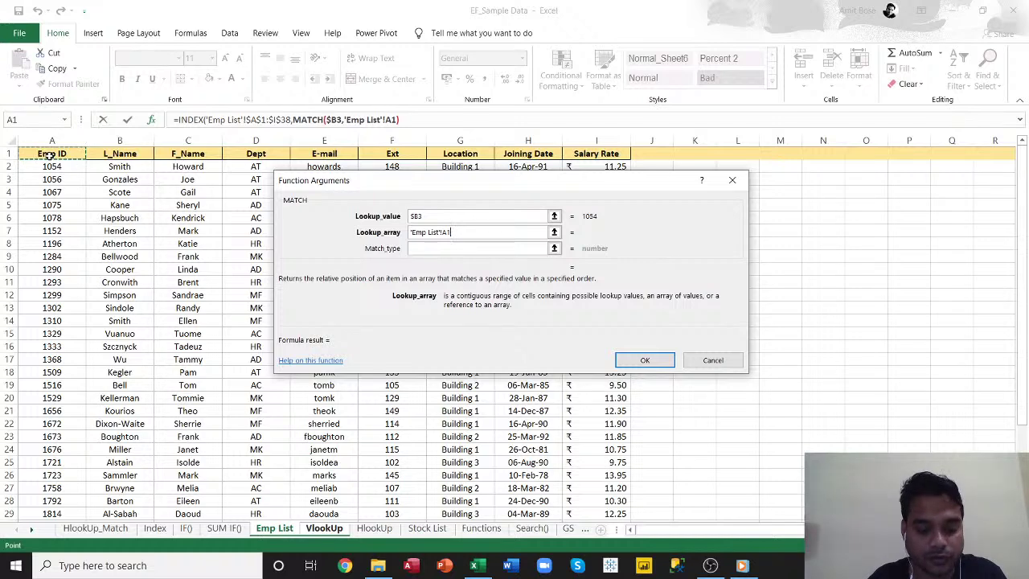
key(ctrl+shift+Down)
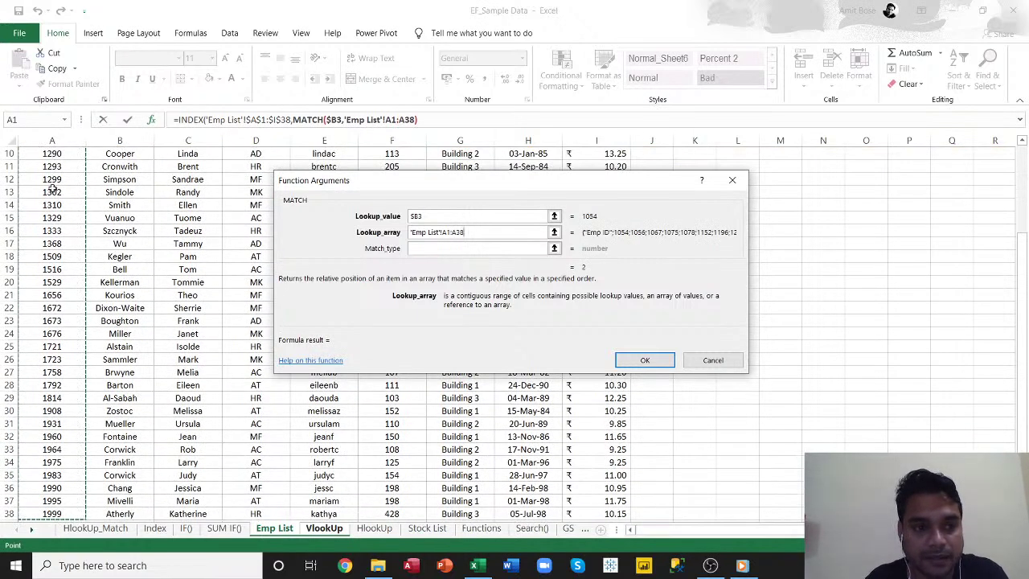
drag(467, 232, 441, 231)
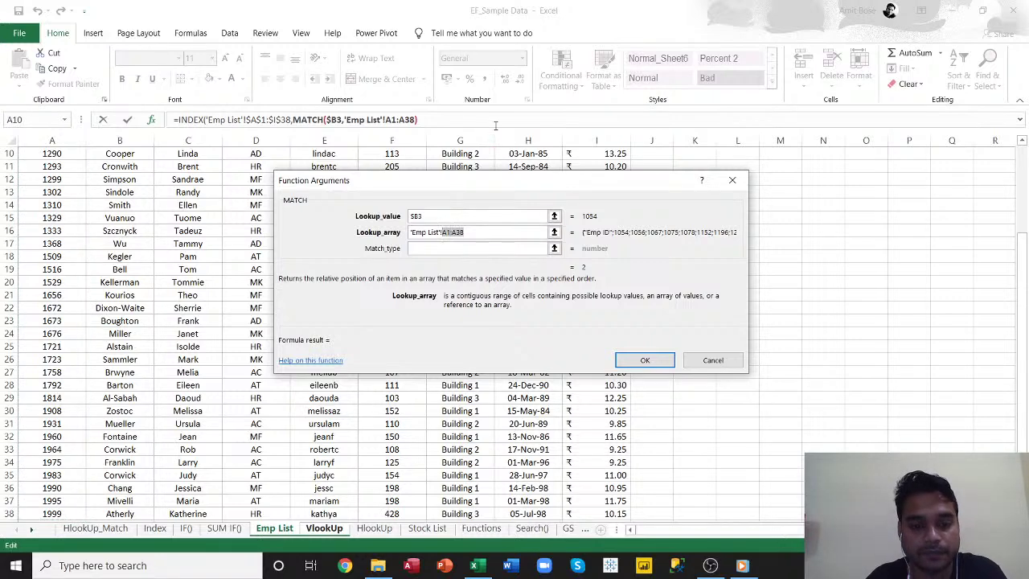
key(F4)
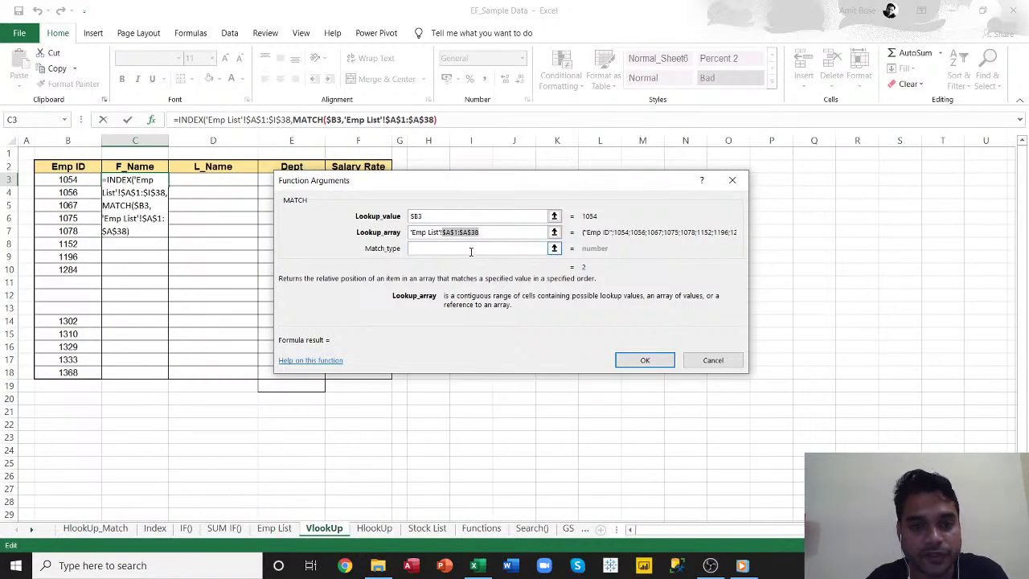
click(442, 249)
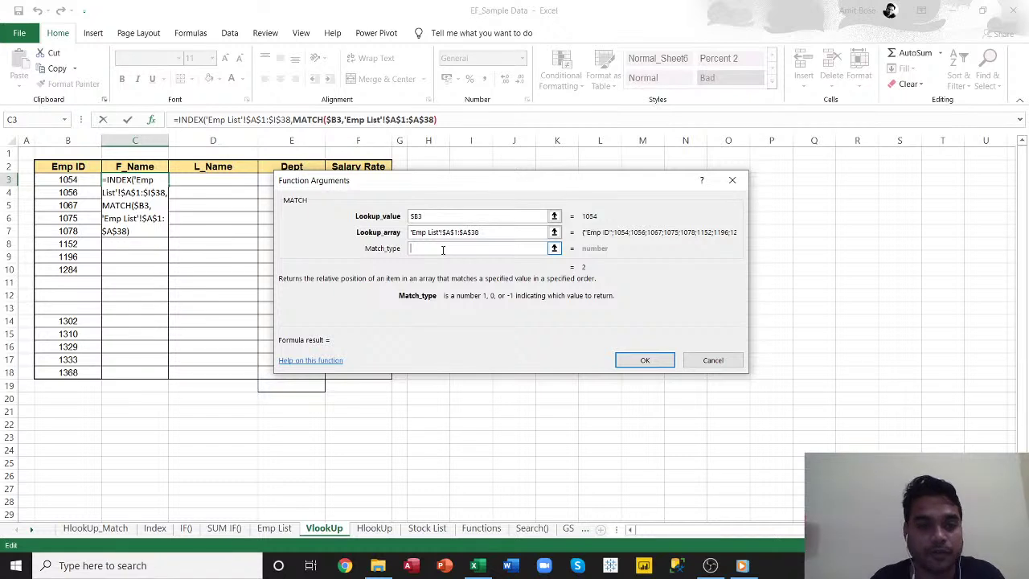
text(0)
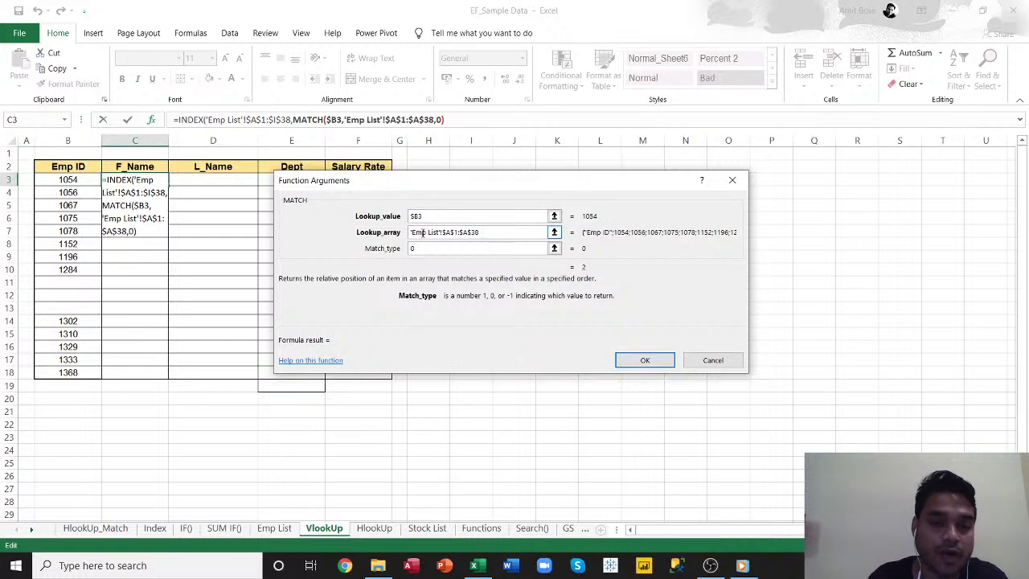
- Return to the INDEX arguments, nest a second MATCH in the column number argument and open its arguments
click(178, 120)
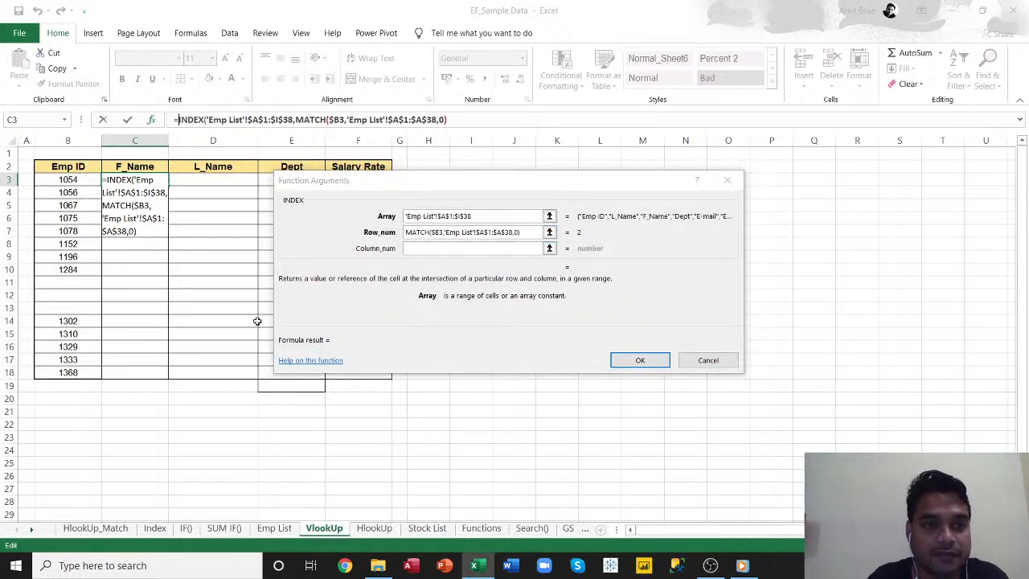
click(420, 250)
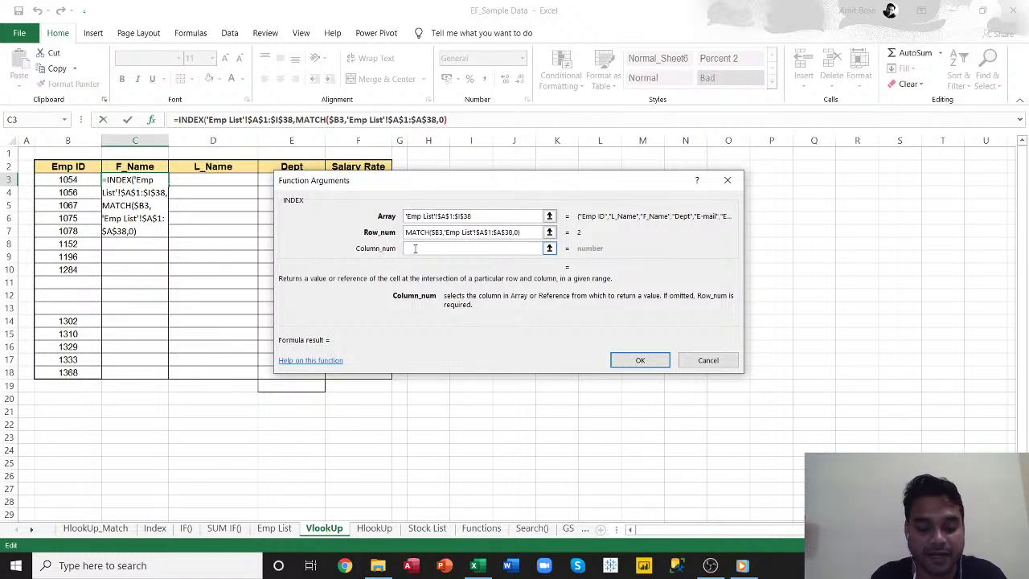
text(matc)
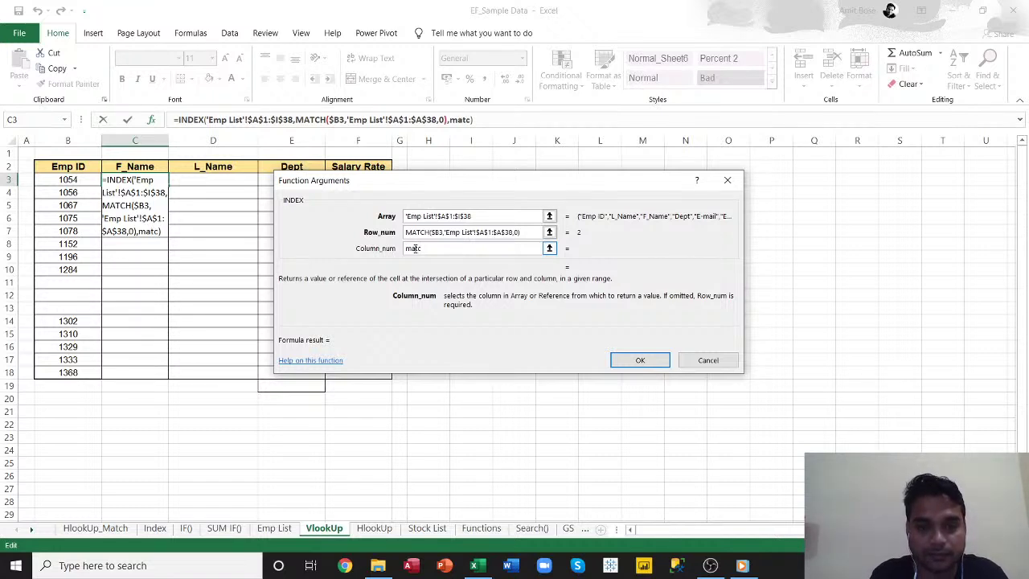
text(h()
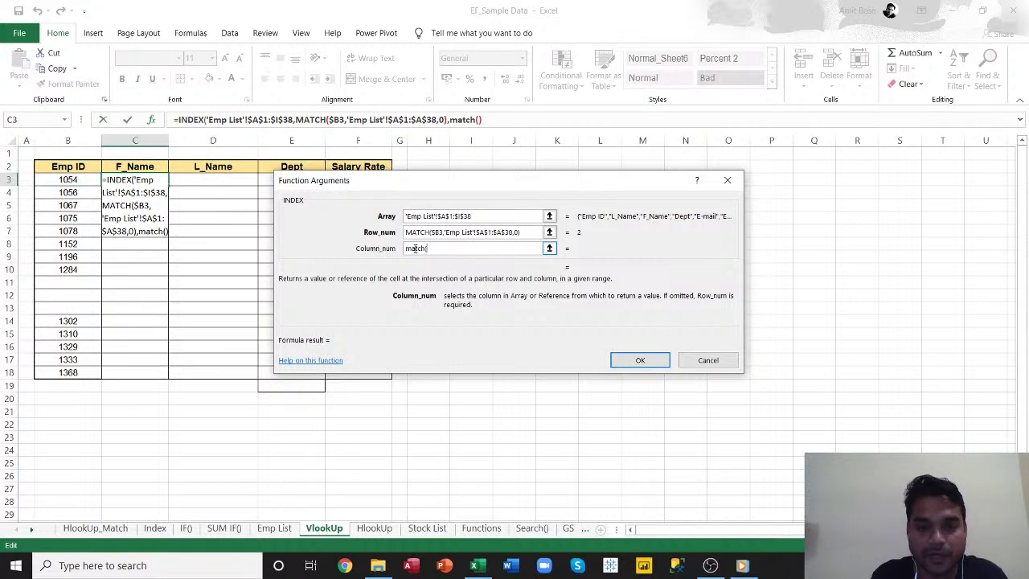
click(451, 119)
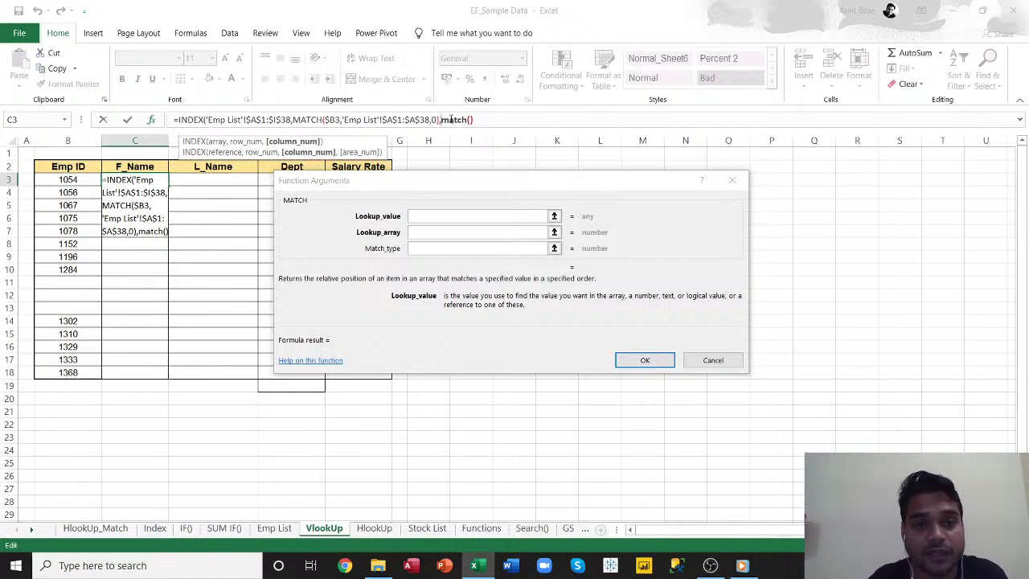
- Set the column MATCH lookup value to the F_Name header as C$2, with the row locked
click(474, 216)
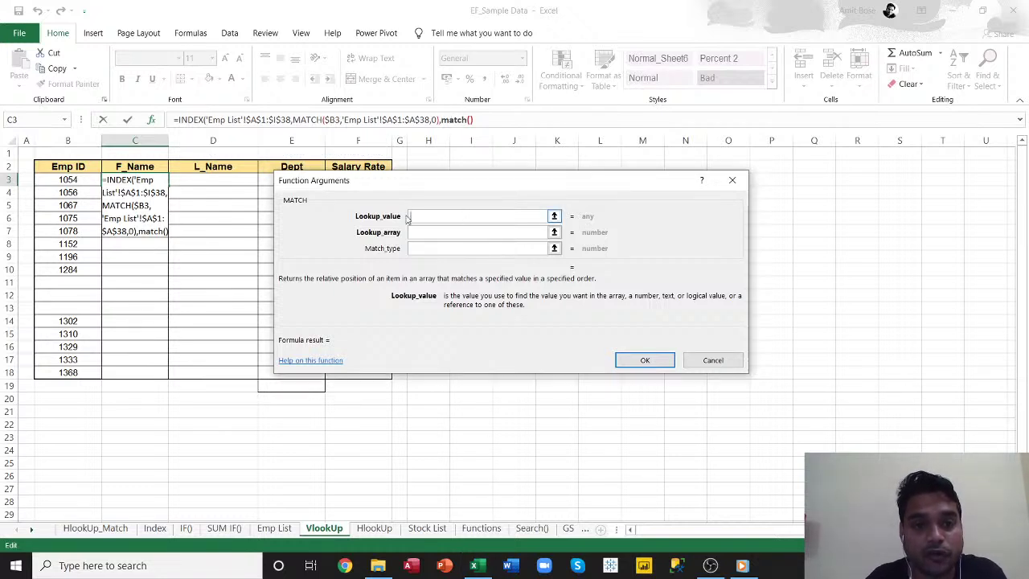
click(133, 168)
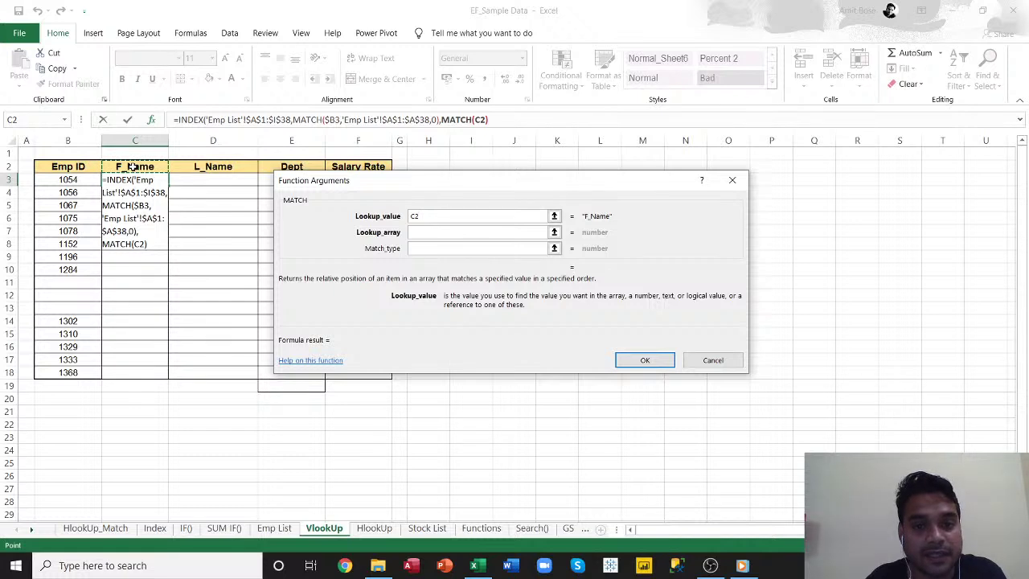
click(414, 215)
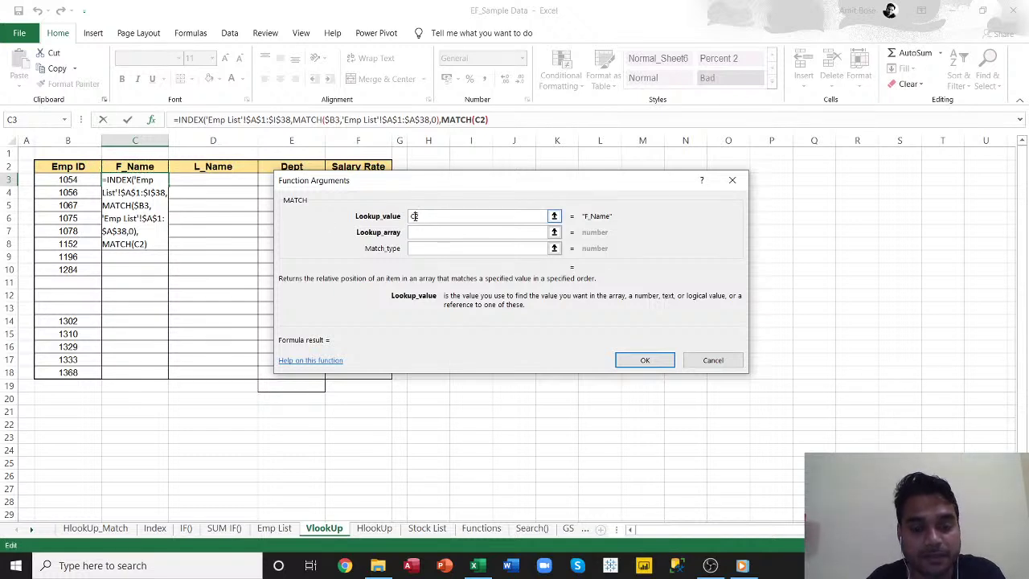
text($)
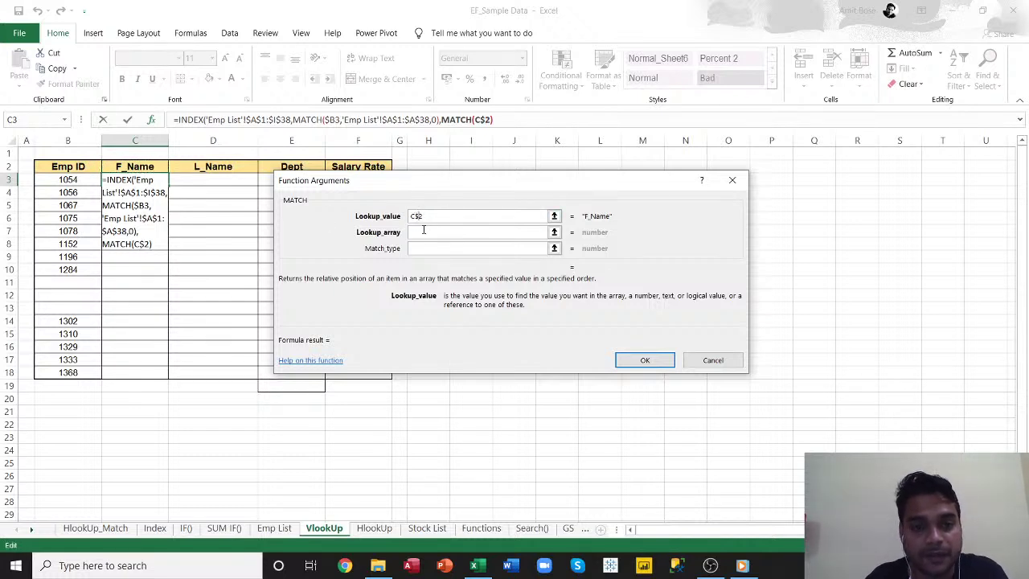
- Set the column MATCH lookup array to the Emp List header row as 'Emp List'!$A$1:$I$1, with match type 0
click(424, 232)
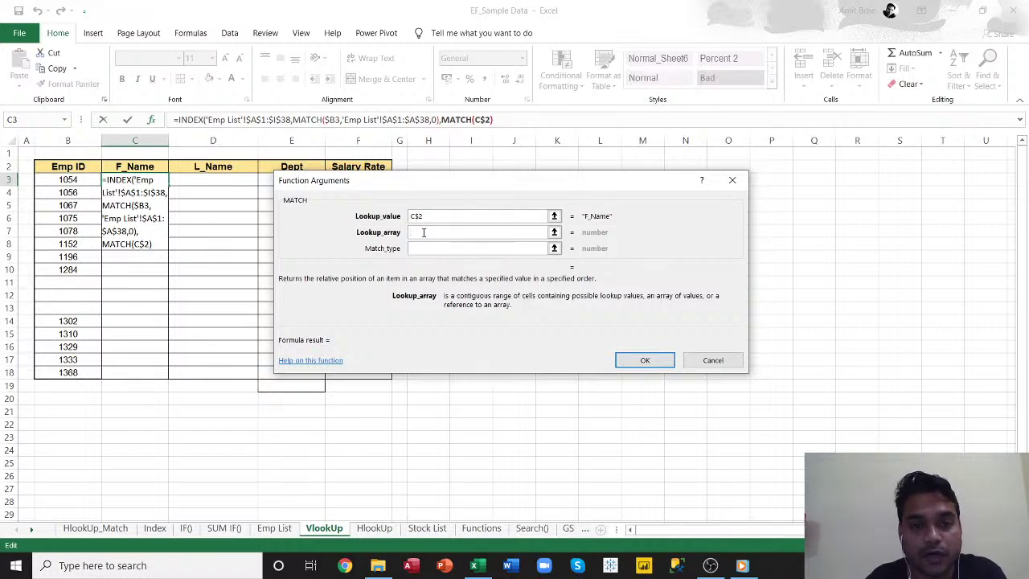
click(277, 528)
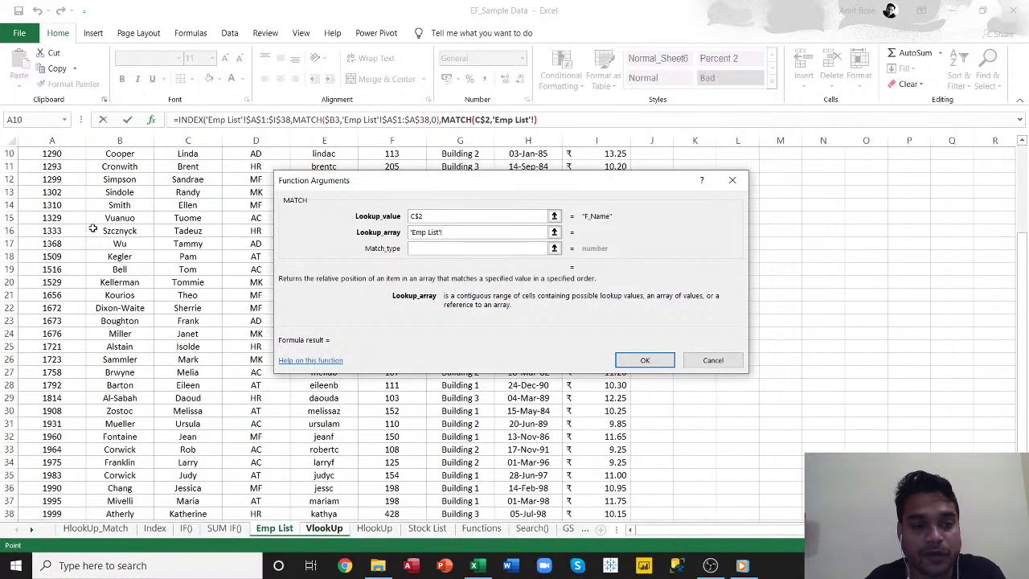
scroll(94, 229, up, 3)
click(52, 155)
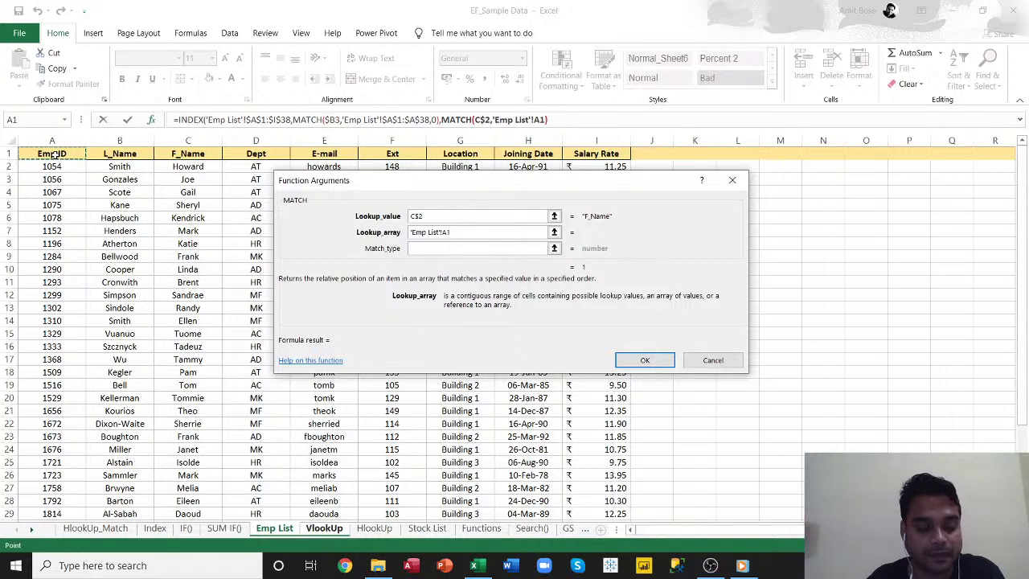
key(ctrl+shift+Right)
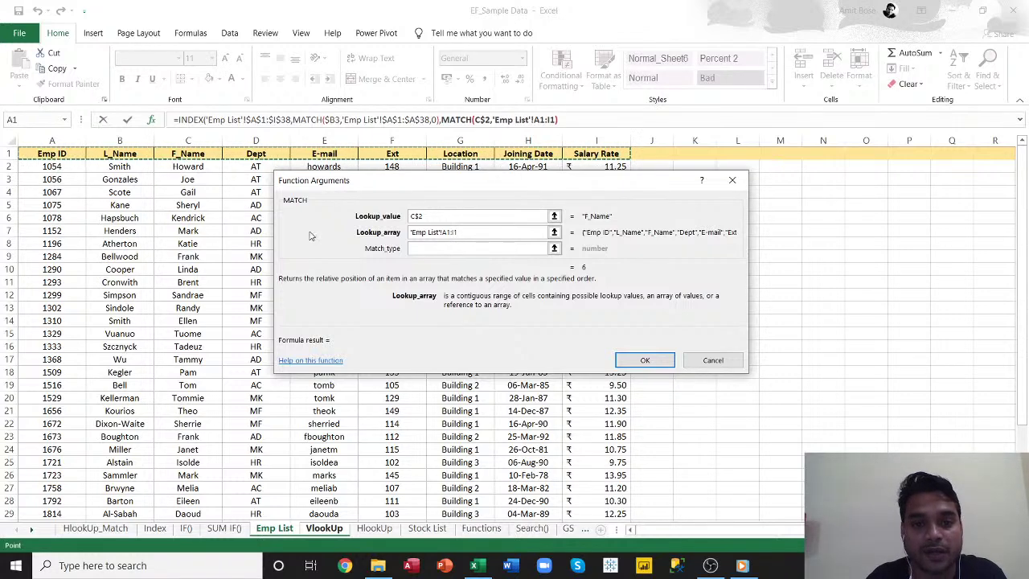
drag(455, 232, 445, 231)
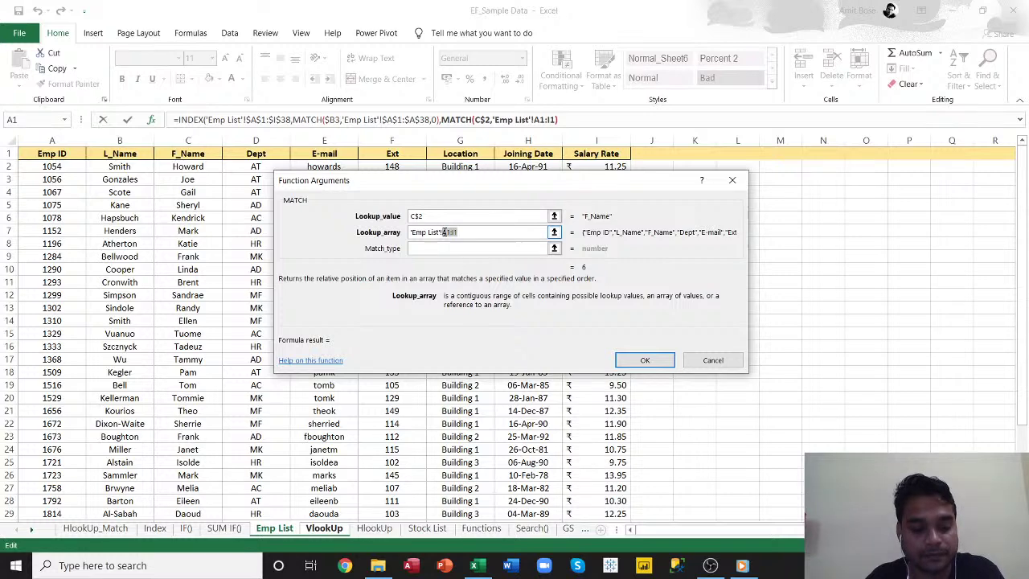
key(F4)
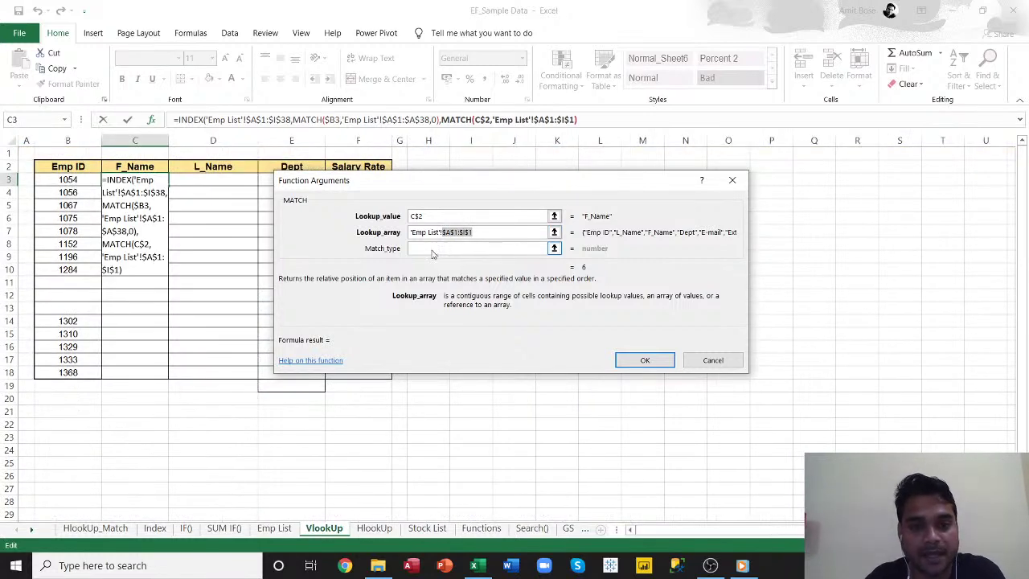
click(432, 250)
text(0)
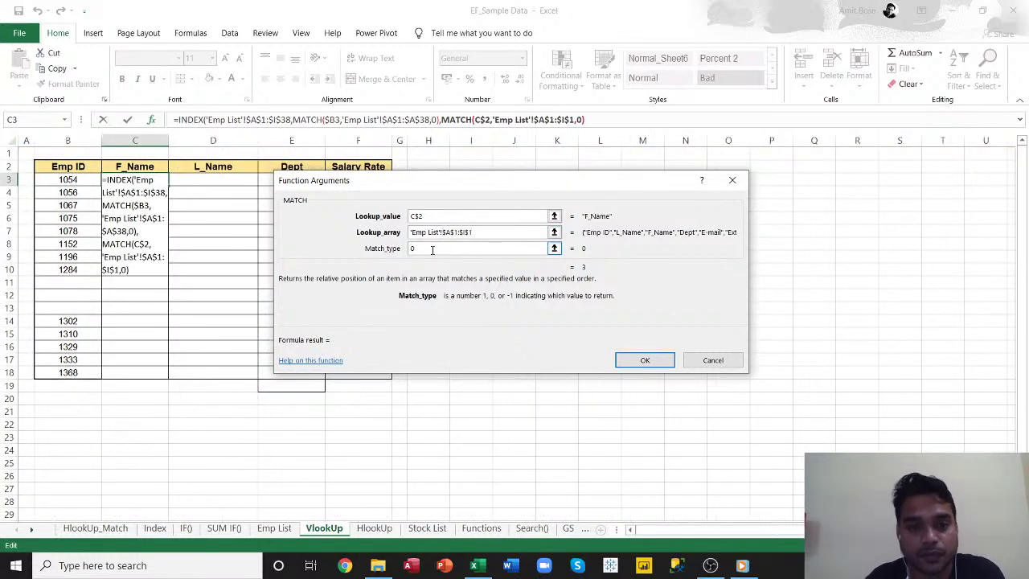
- Return to the INDEX arguments, close the formula with a final parenthesis and confirm it in the first F_Name cell
click(179, 120)
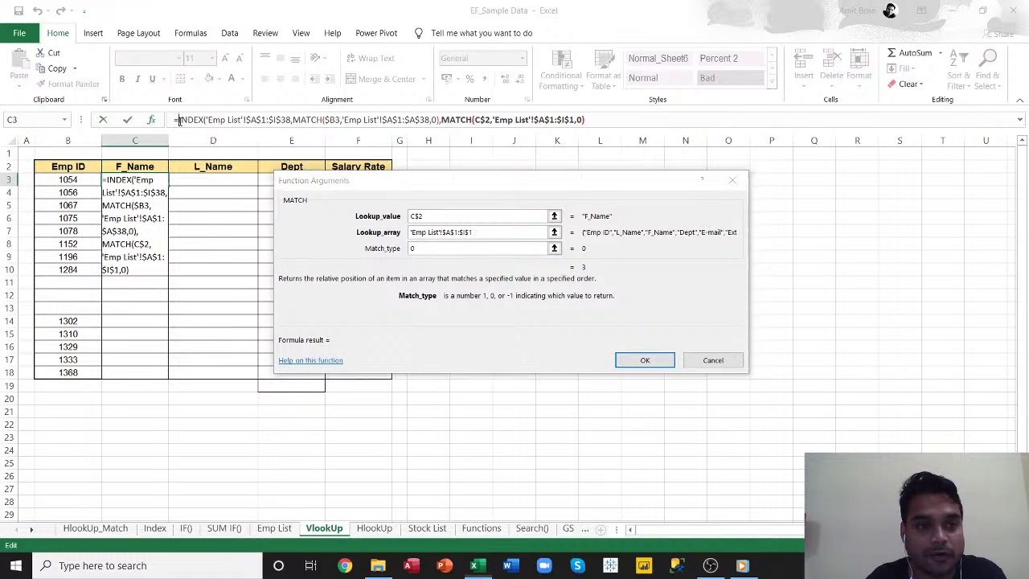
click(606, 120)
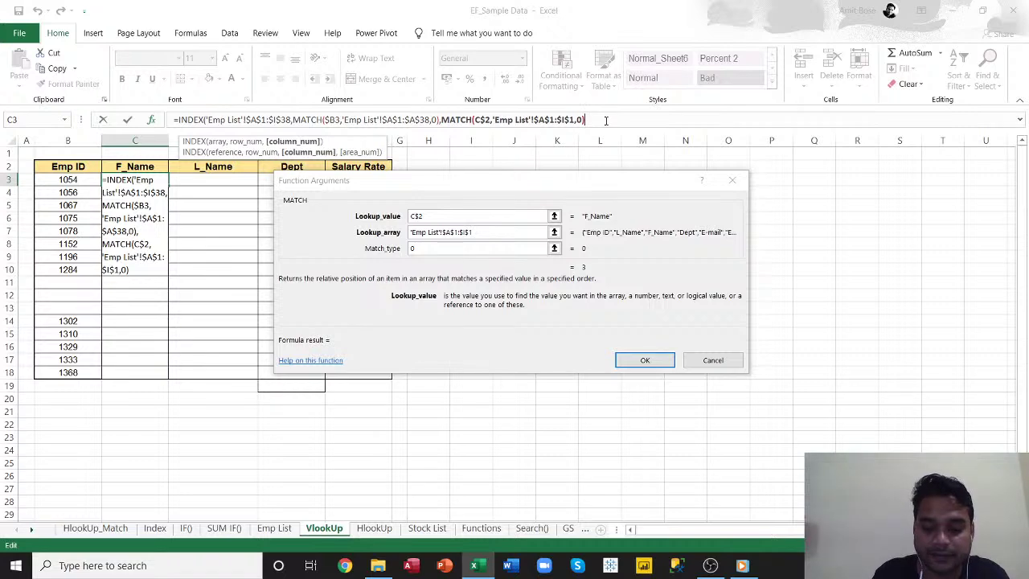
text())
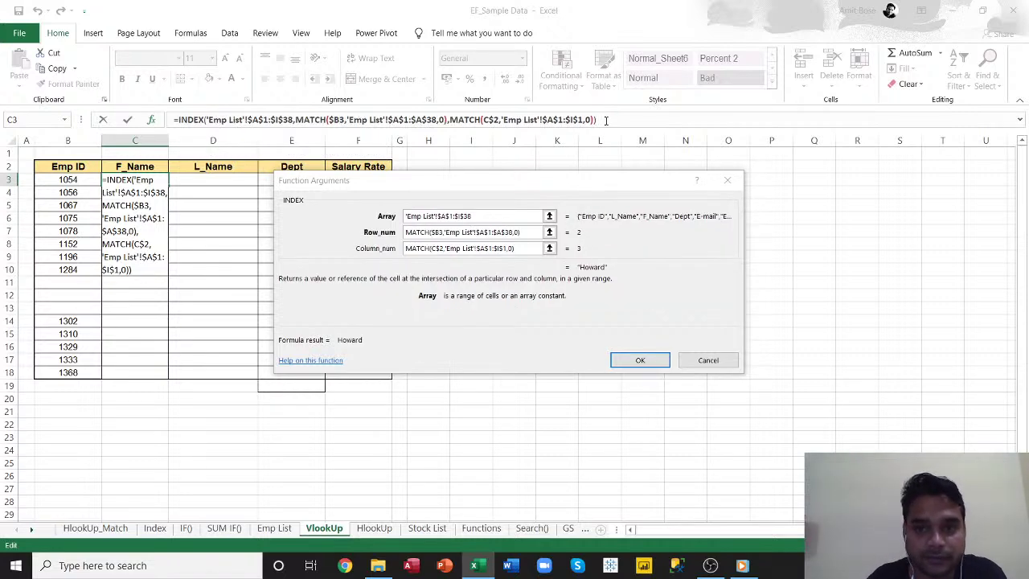
click(630, 359)
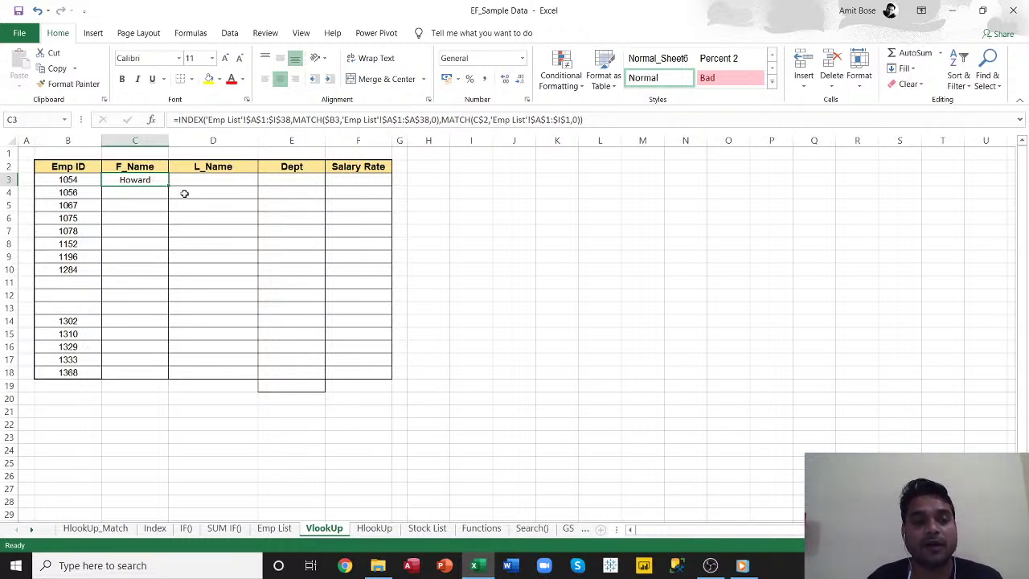
- Fill the INDEX formula from C3 across to the Salary Rate column and down to row 18
drag(168, 187, 380, 187)
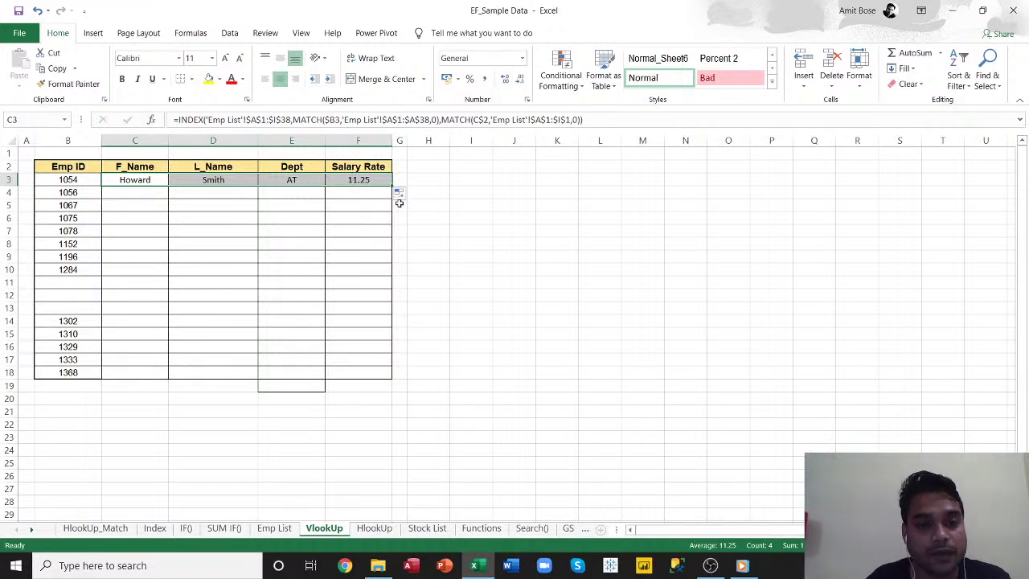
drag(395, 187, 395, 386)
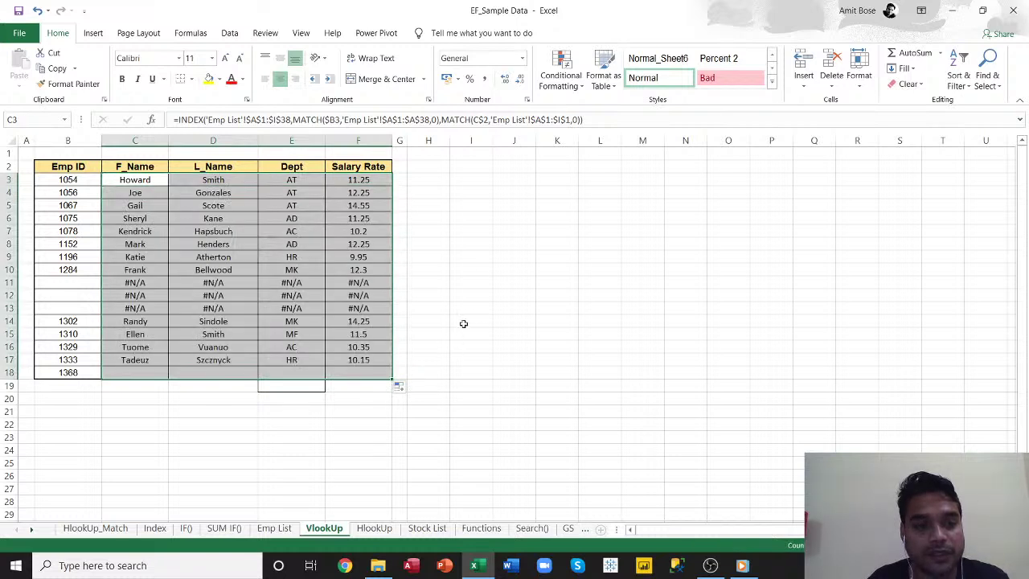
click(507, 357)
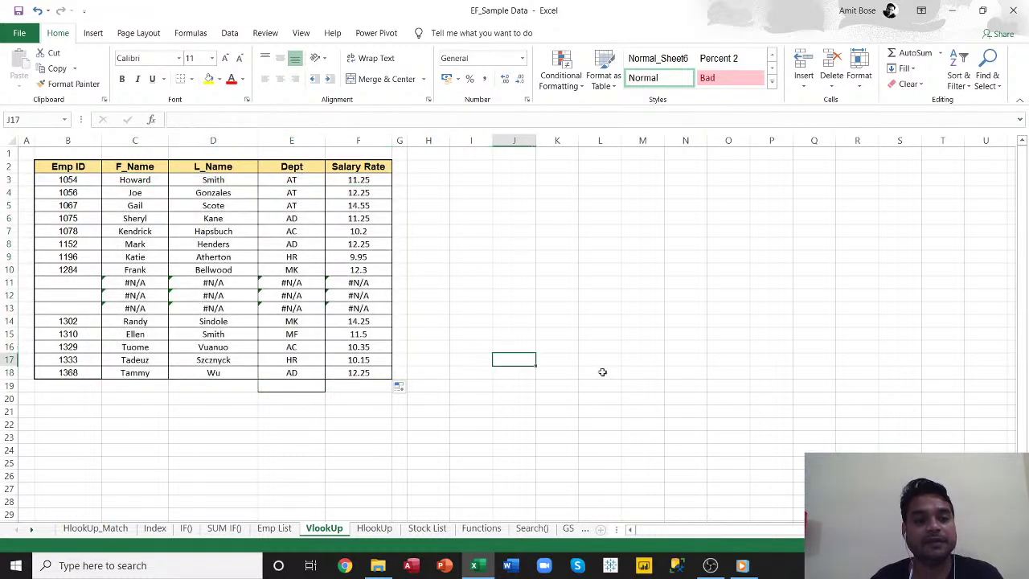
drag(121, 180, 346, 270)
click(456, 254)
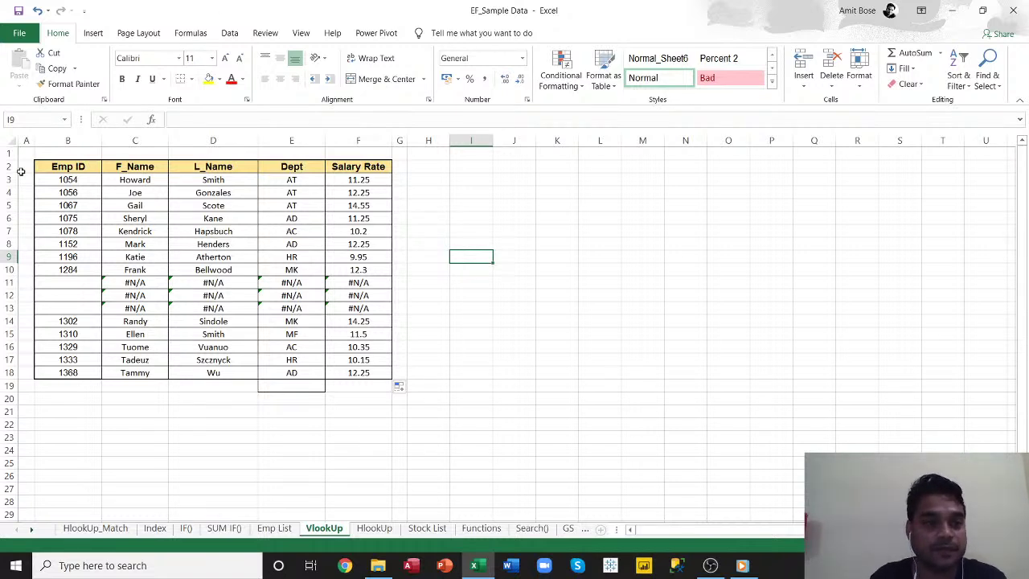
- Reopen the INDEX arguments of cell C3 and examine its array and the nested row MATCH arguments
click(141, 179)
click(149, 121)
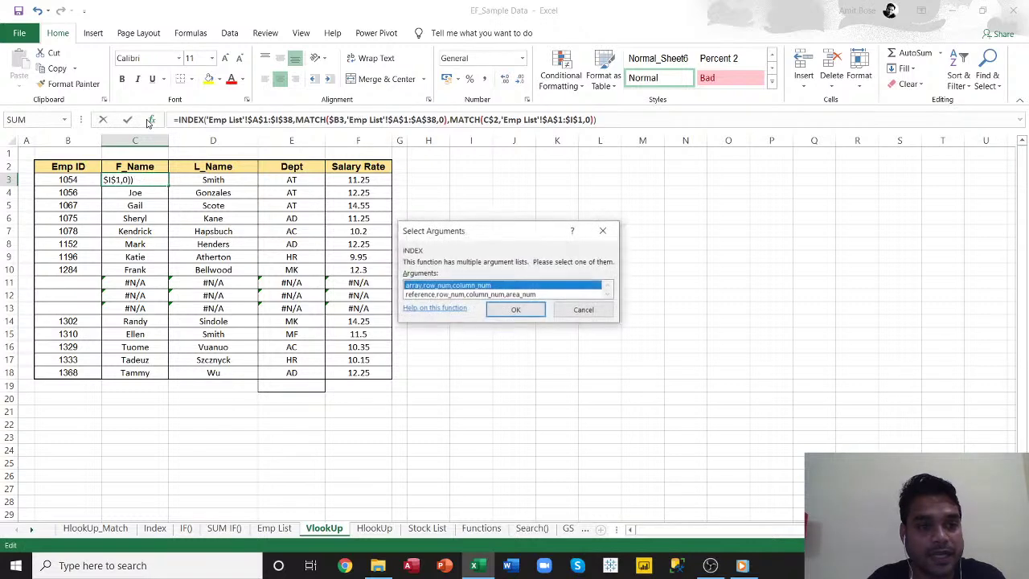
click(531, 313)
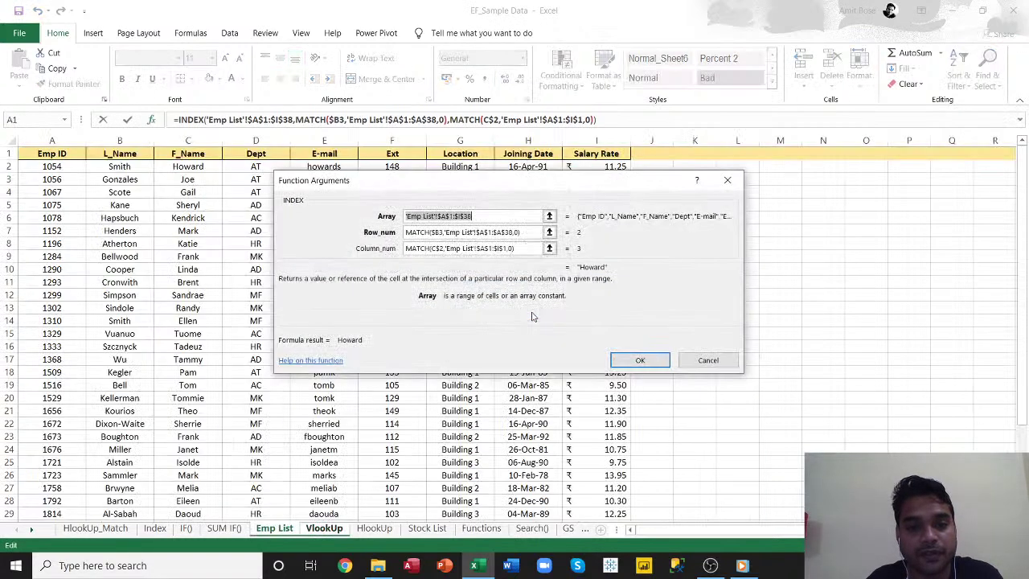
click(483, 218)
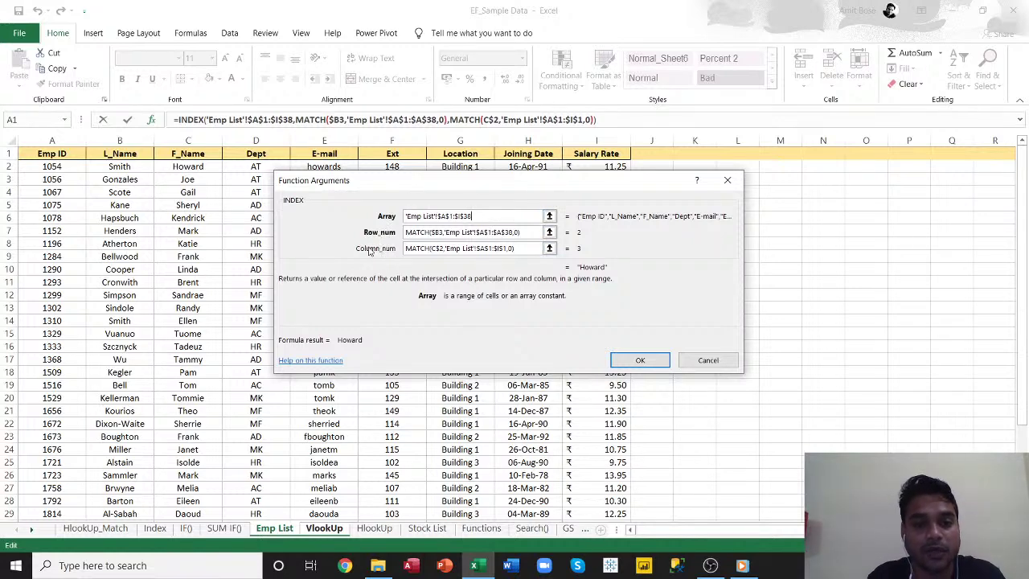
drag(473, 215, 403, 215)
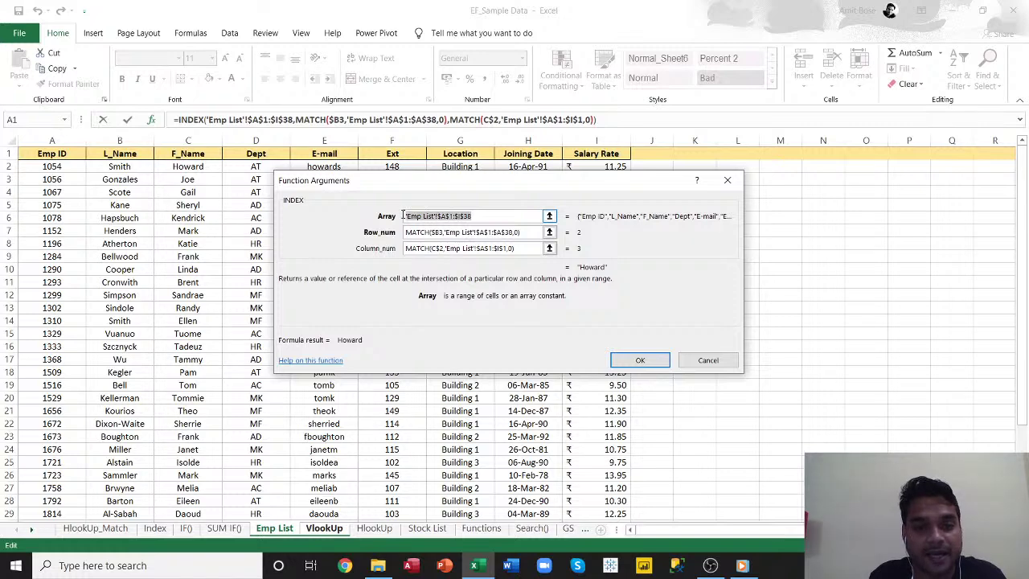
click(282, 533)
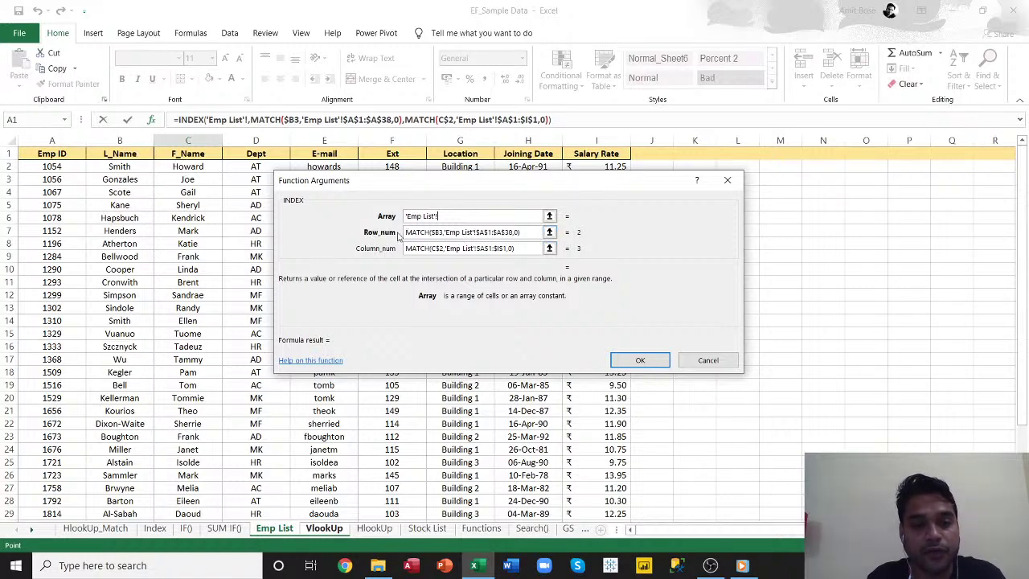
click(249, 119)
text(,)
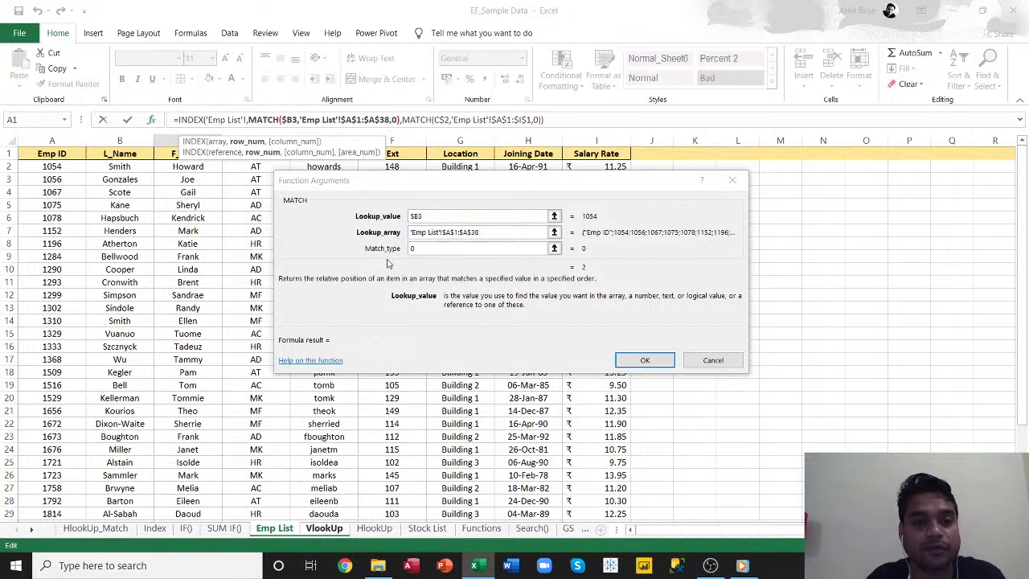
click(424, 231)
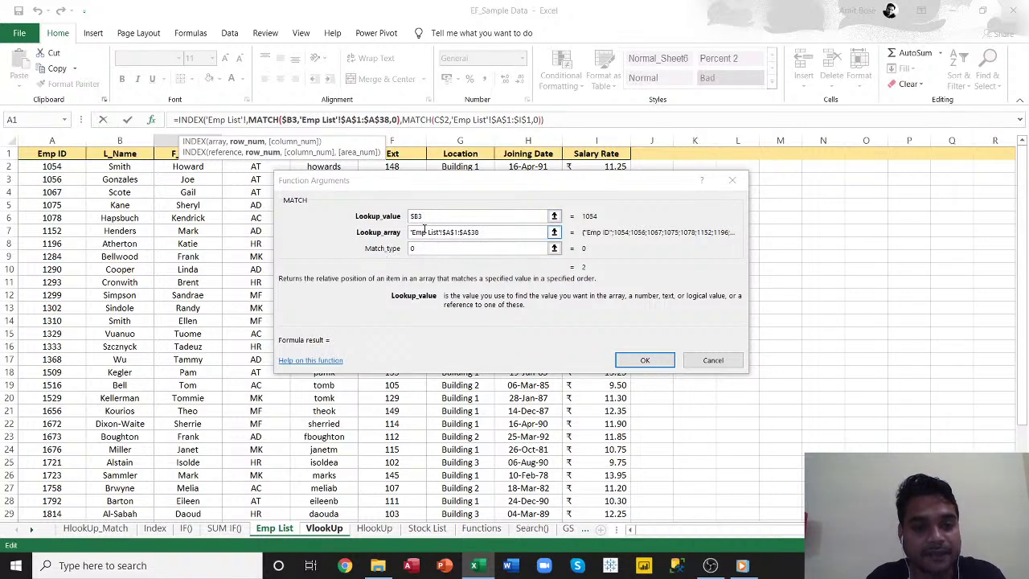
click(428, 248)
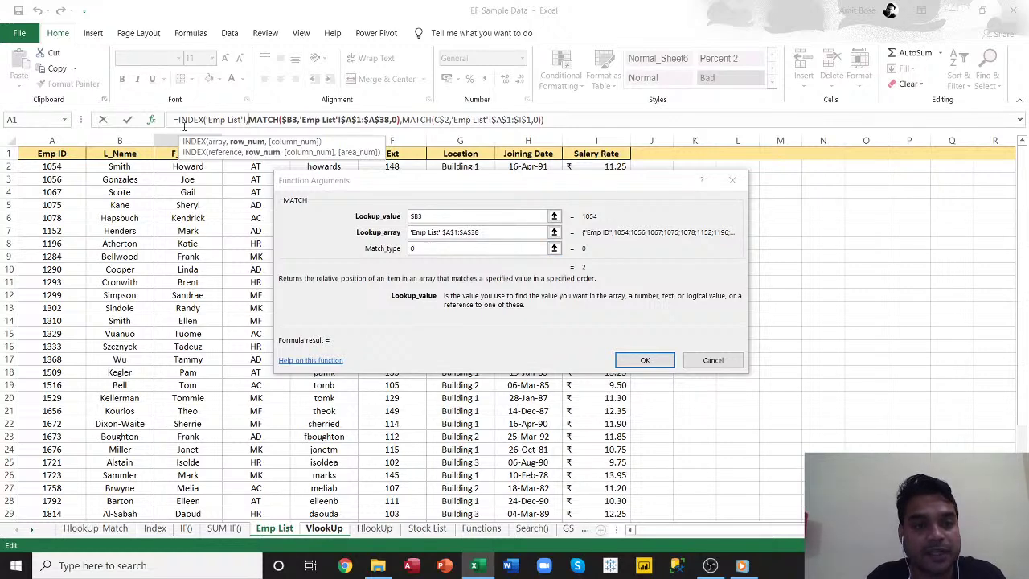
click(180, 119)
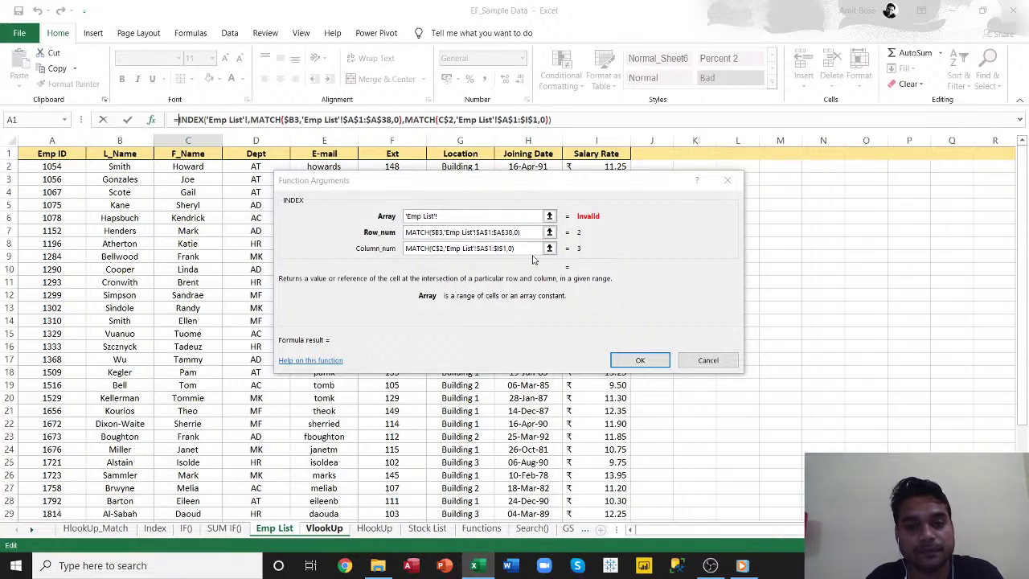
- Re-enter the INDEX array as the whole Emp List table, 'Emp List'!$A$1:$I$38, and confirm the formula
drag(449, 216, 319, 211)
key(Left)
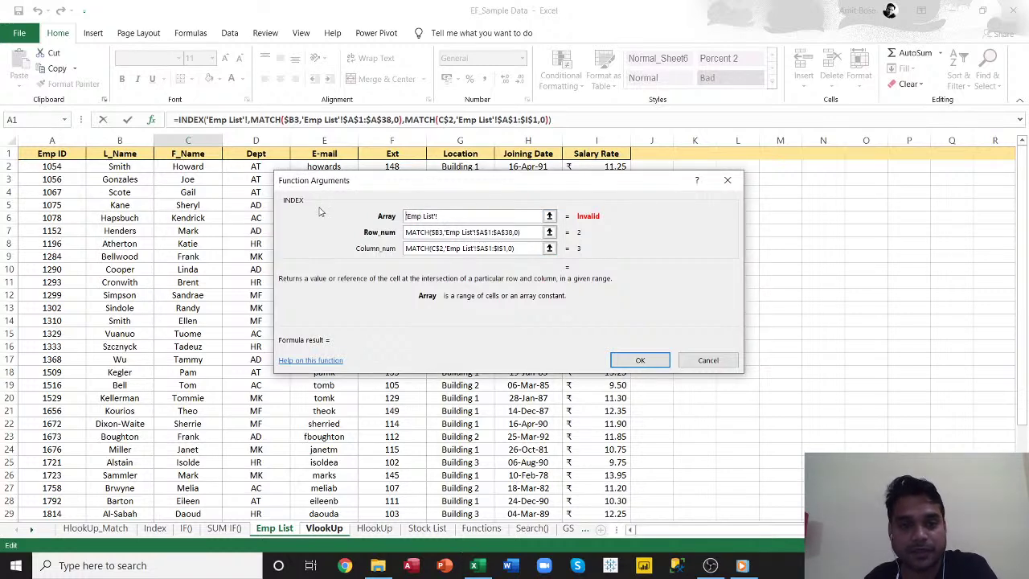
key(shift+End)
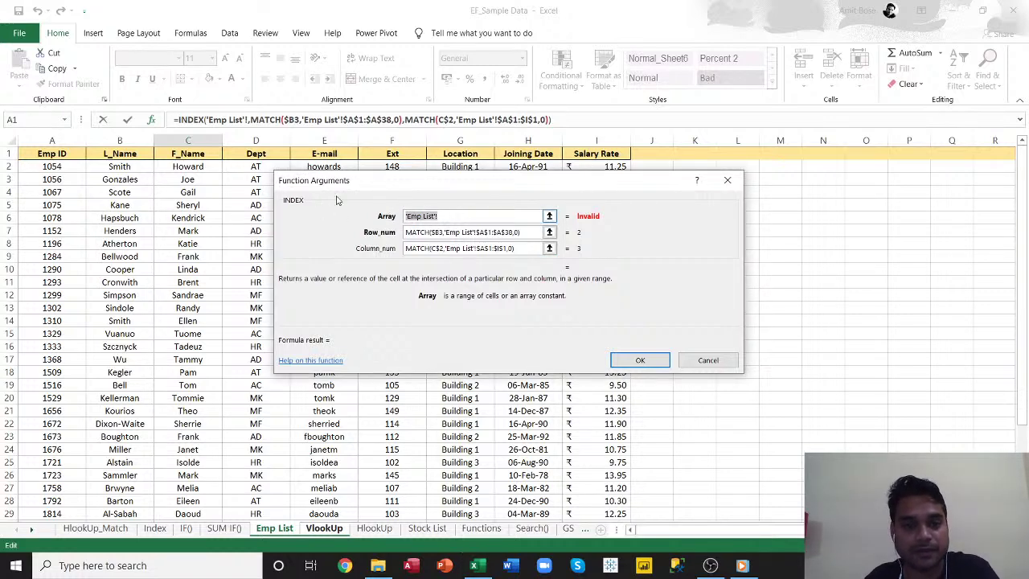
click(49, 158)
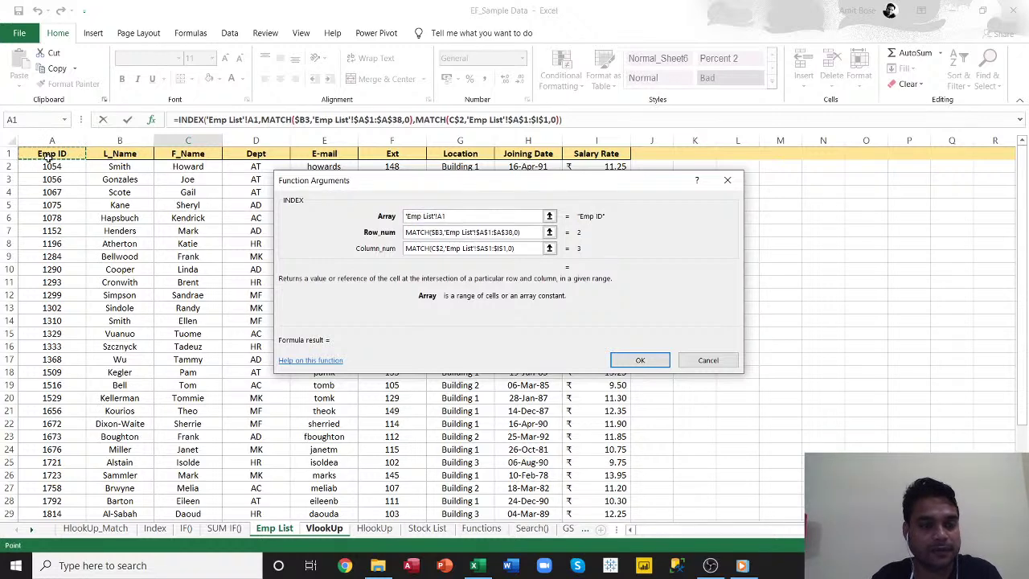
key(ctrl+shift+Right)
key(ctrl+shift+Down)
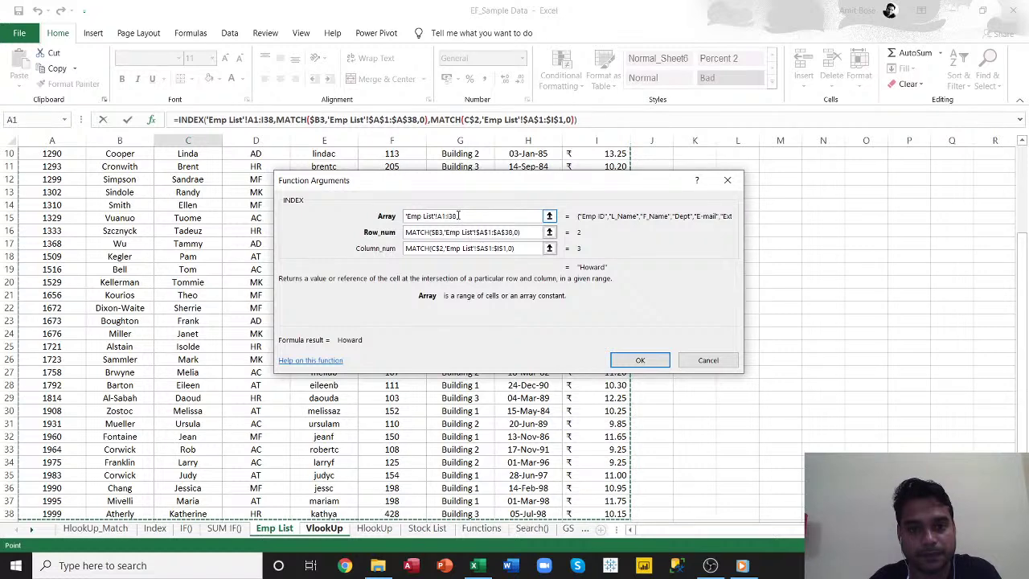
drag(458, 216, 439, 216)
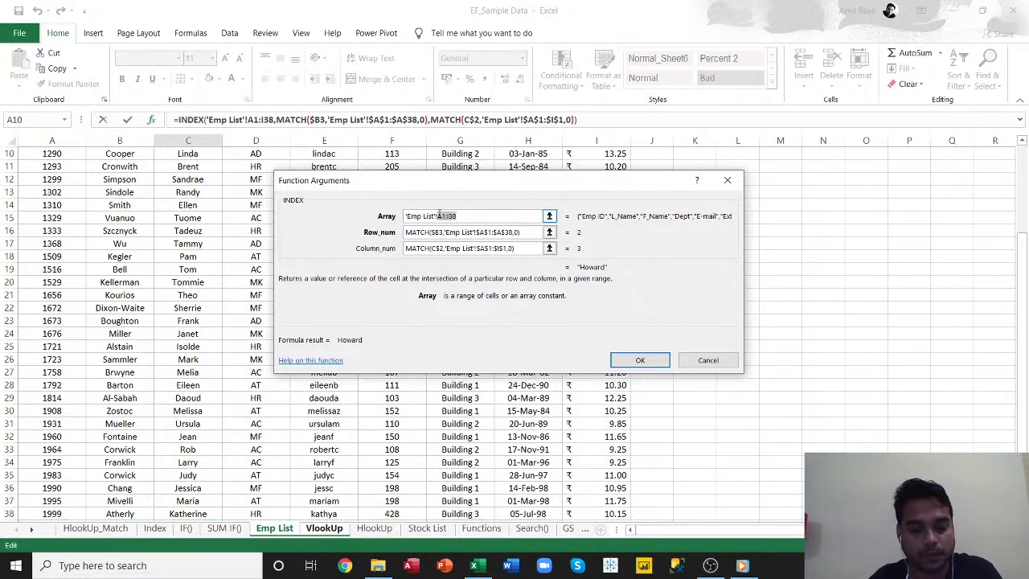
key(F4)
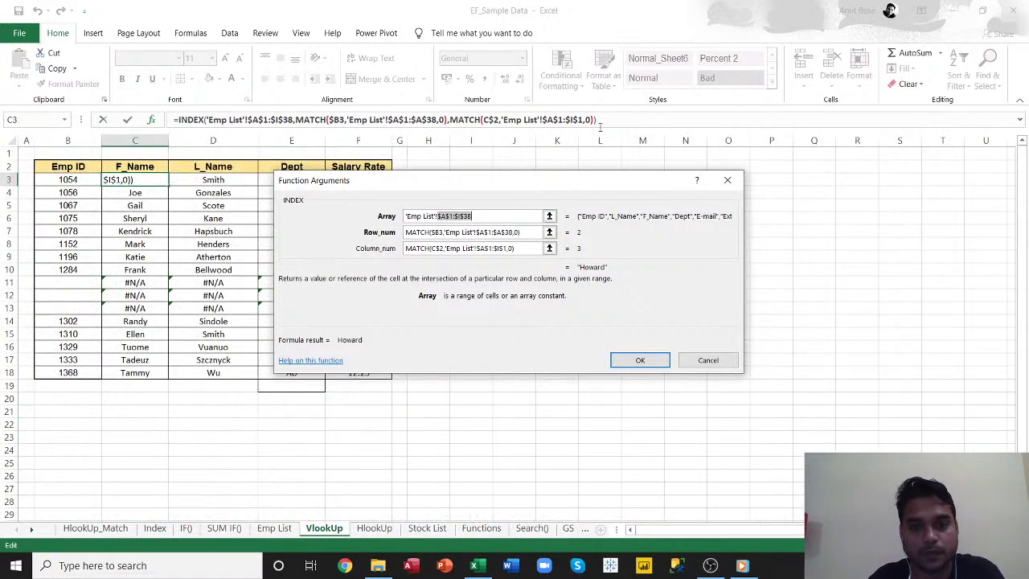
click(602, 119)
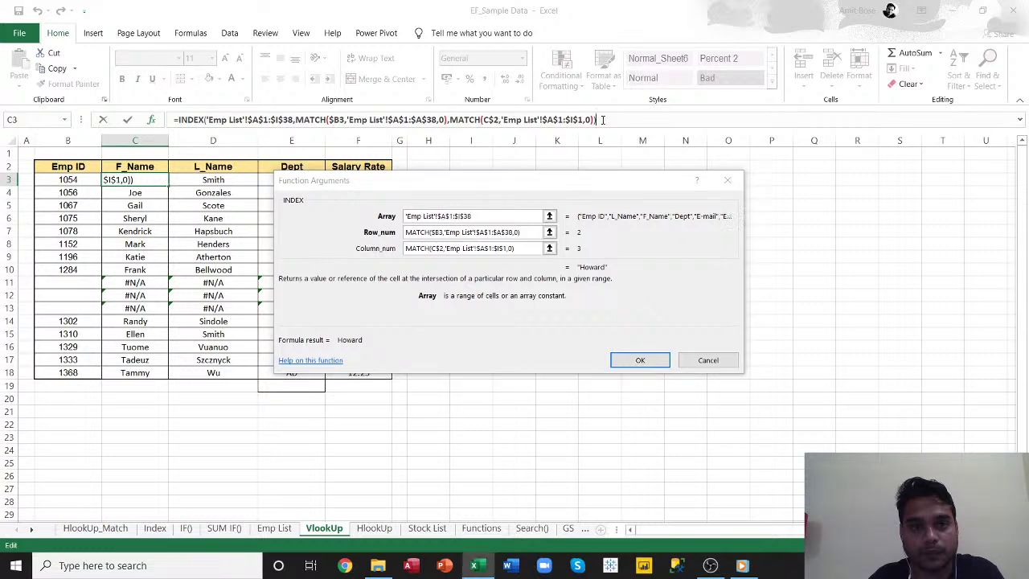
click(638, 359)
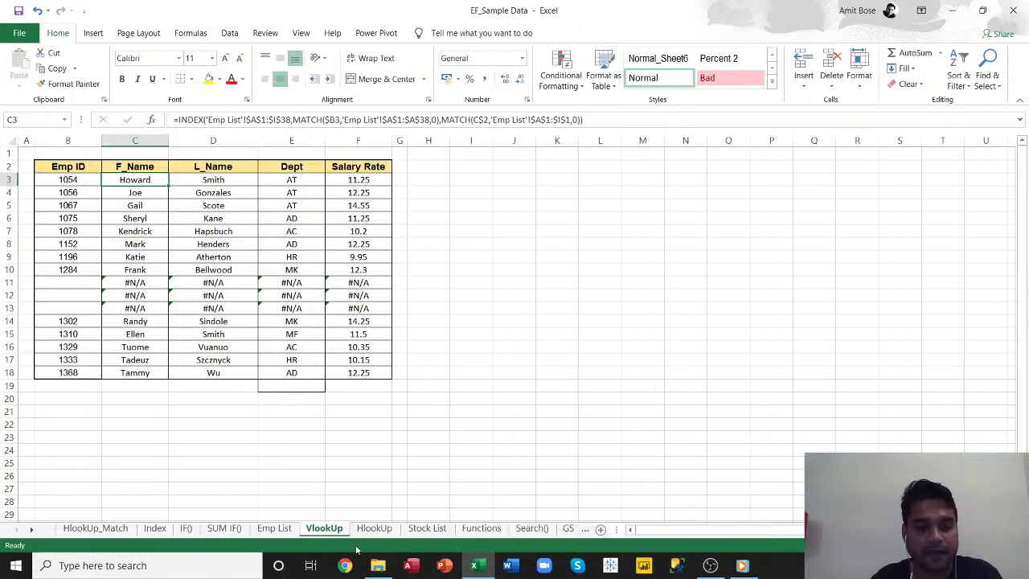
- Switch to the HlookUp sheet and examine the HLOOKUP formulas for Stock House A, B and C
click(374, 528)
click(207, 205)
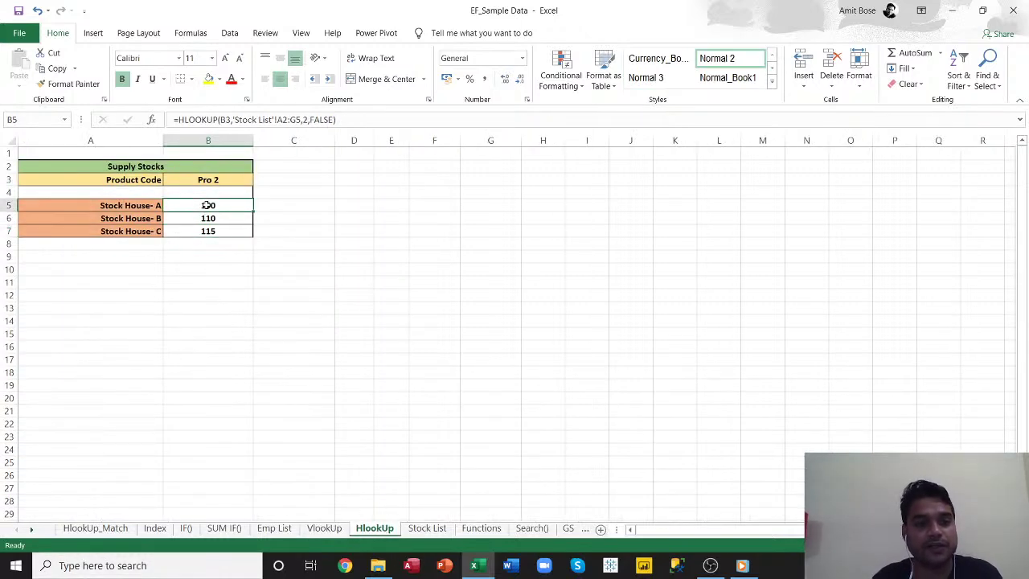
drag(207, 205, 210, 217)
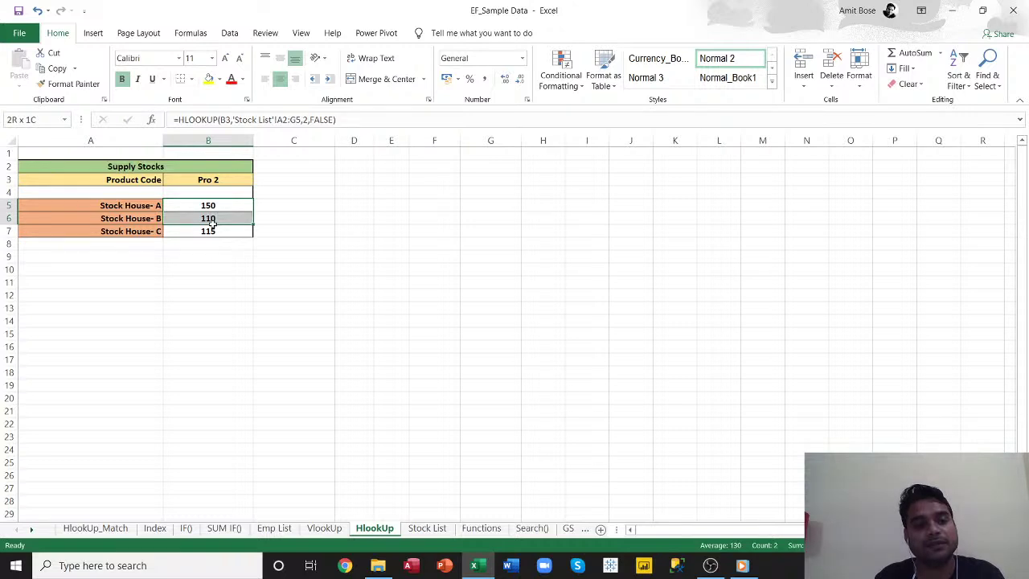
click(216, 207)
click(216, 221)
click(218, 234)
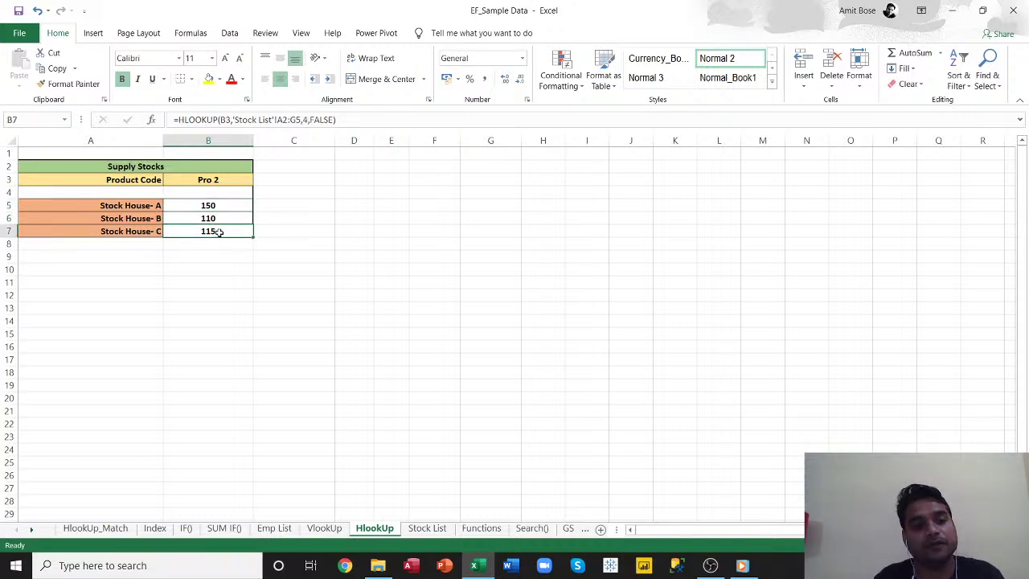
- Compare the Stock House A formula on the HlookUp sheet with the INDEX formula on the VlookUp sheet
click(212, 203)
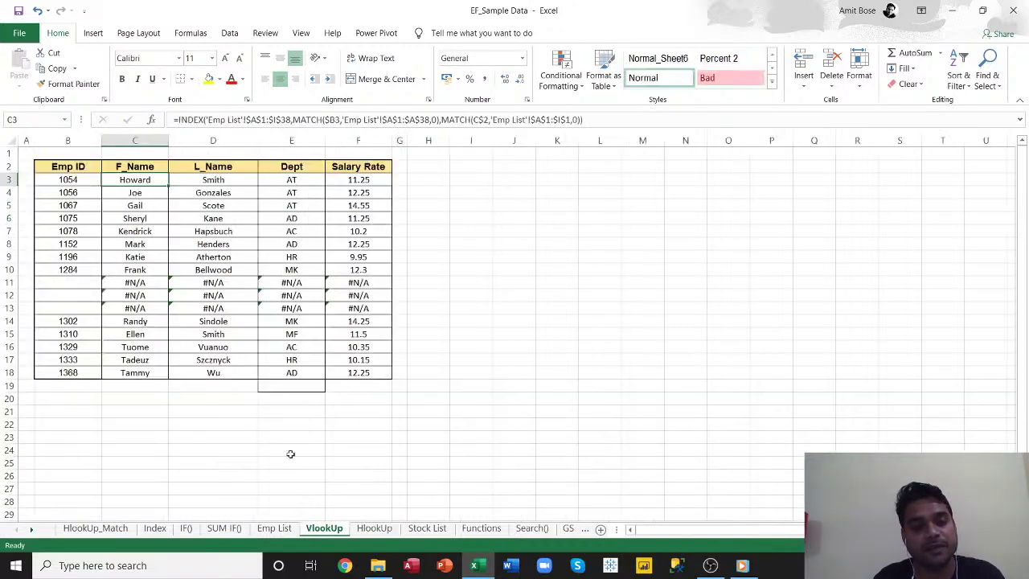
click(324, 528)
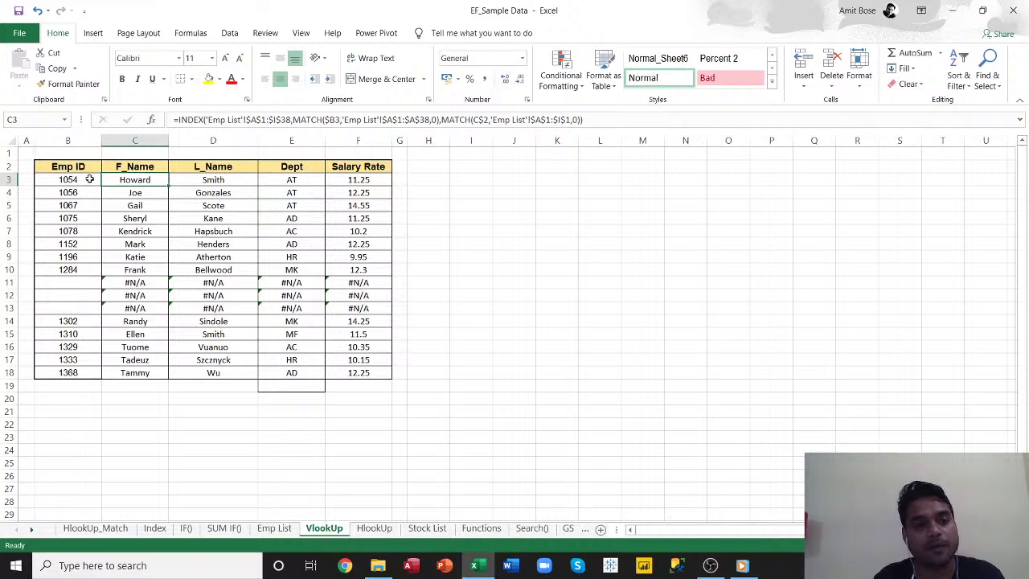
click(374, 528)
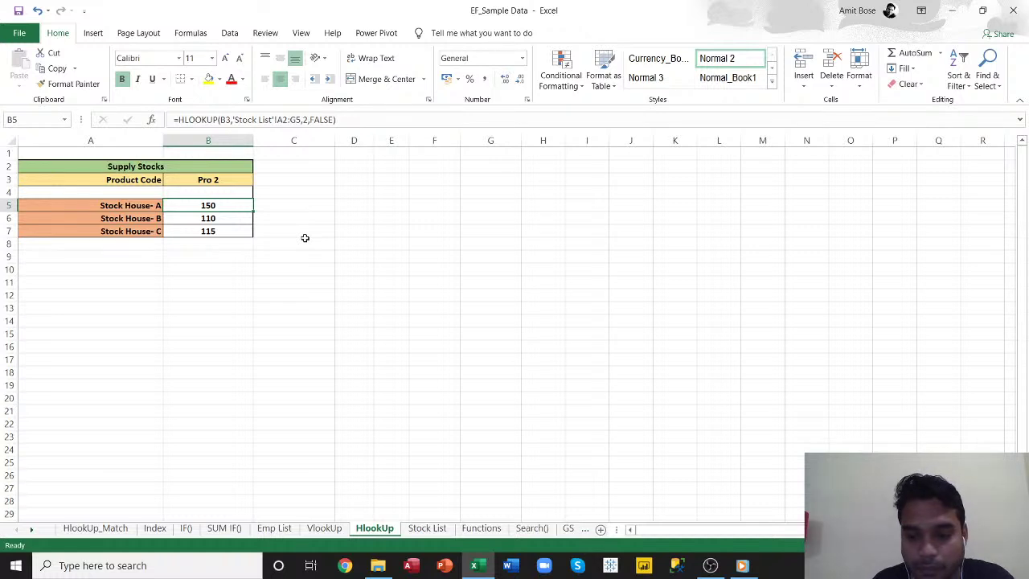
- Clear the existing HLOOKUP formulas for Stock House A, B and C in cells B5:B7 of the HlookUp sheet
click(305, 413)
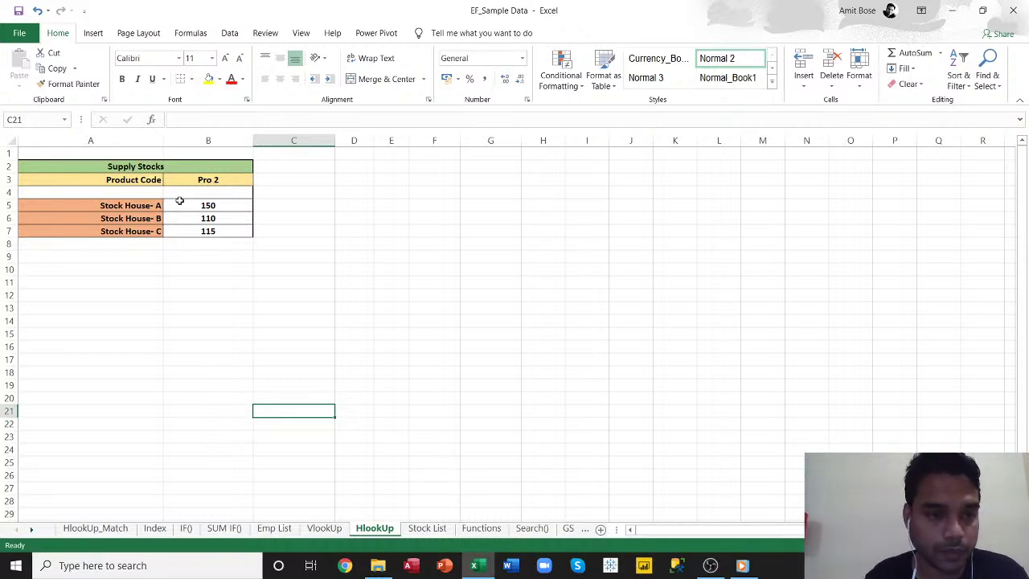
drag(207, 205, 208, 231)
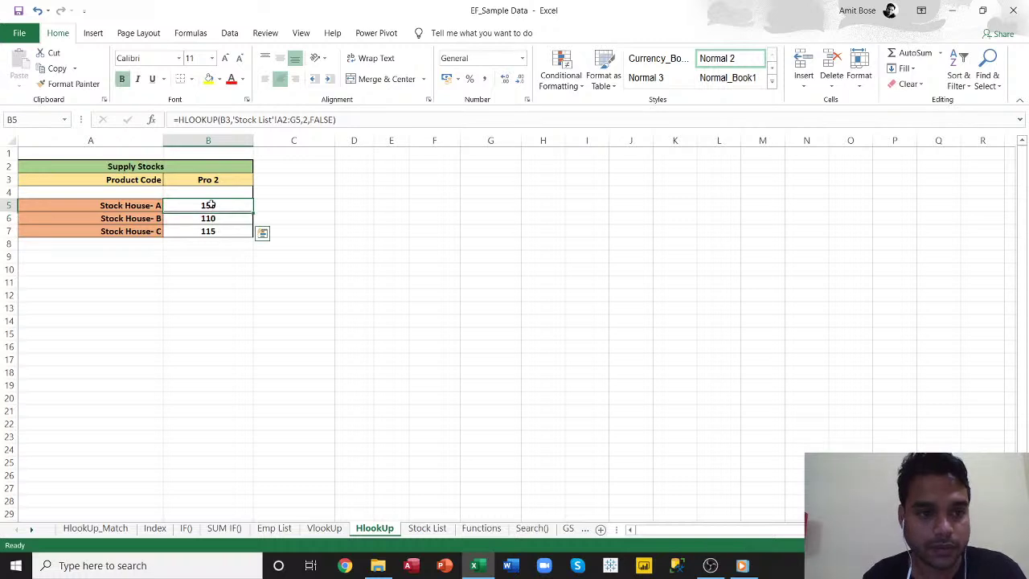
click(211, 205)
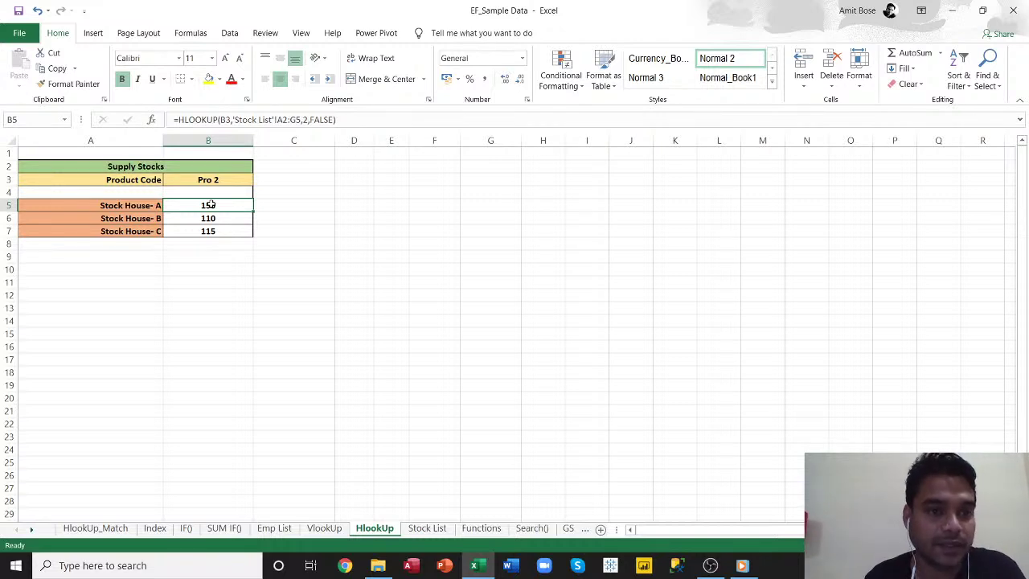
drag(210, 205, 215, 233)
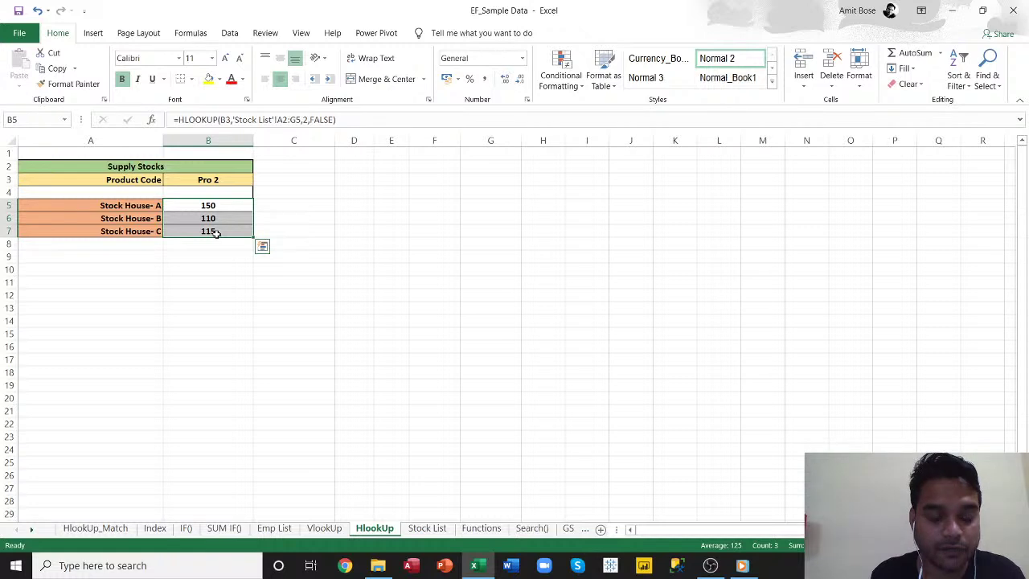
key(Delete)
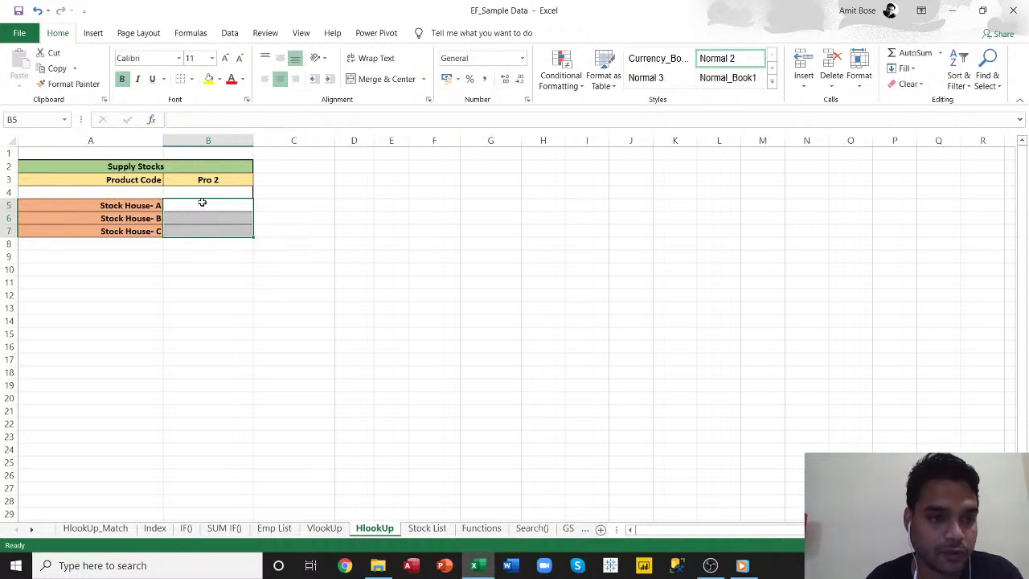
- Start an HLOOKUP function in cell B5 and set its lookup value to the product code cell as absolute reference $B$3
click(201, 207)
text(=hlo)
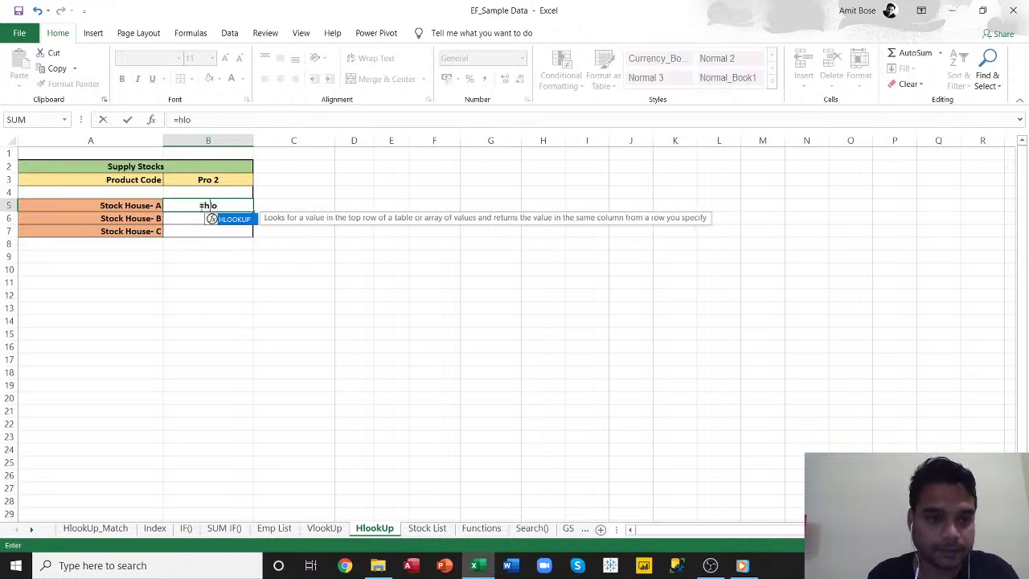
key(Tab)
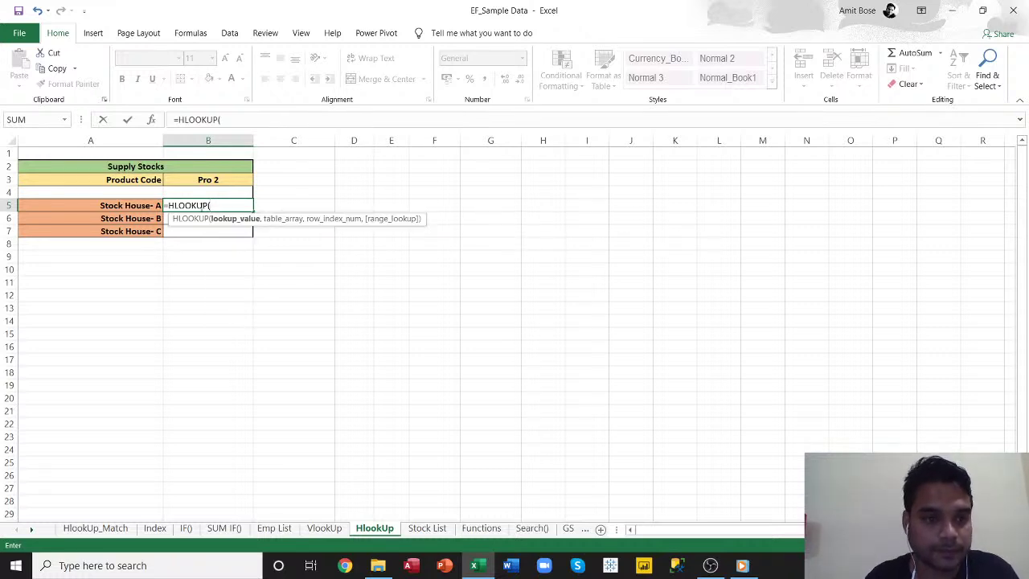
click(151, 120)
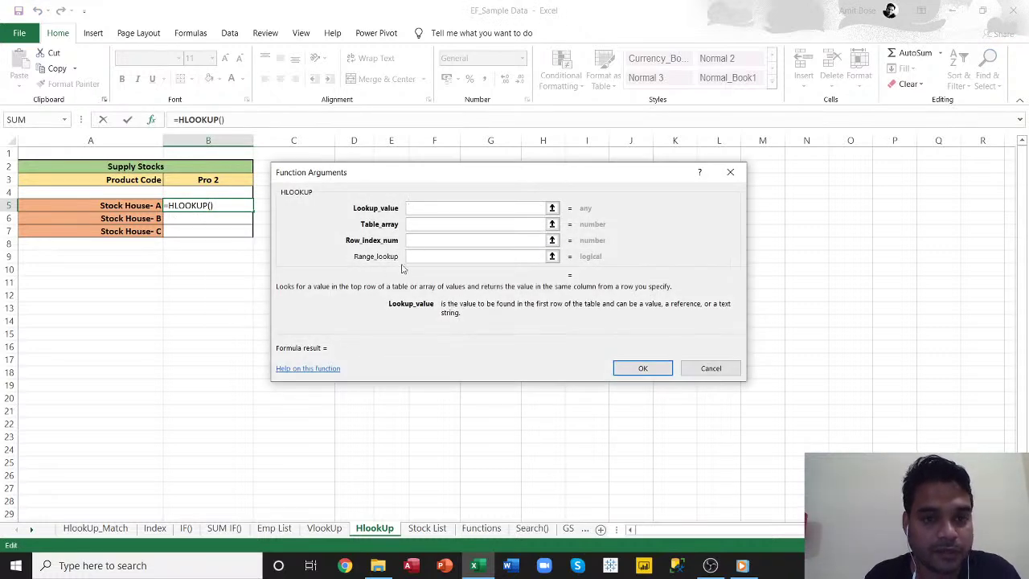
click(193, 176)
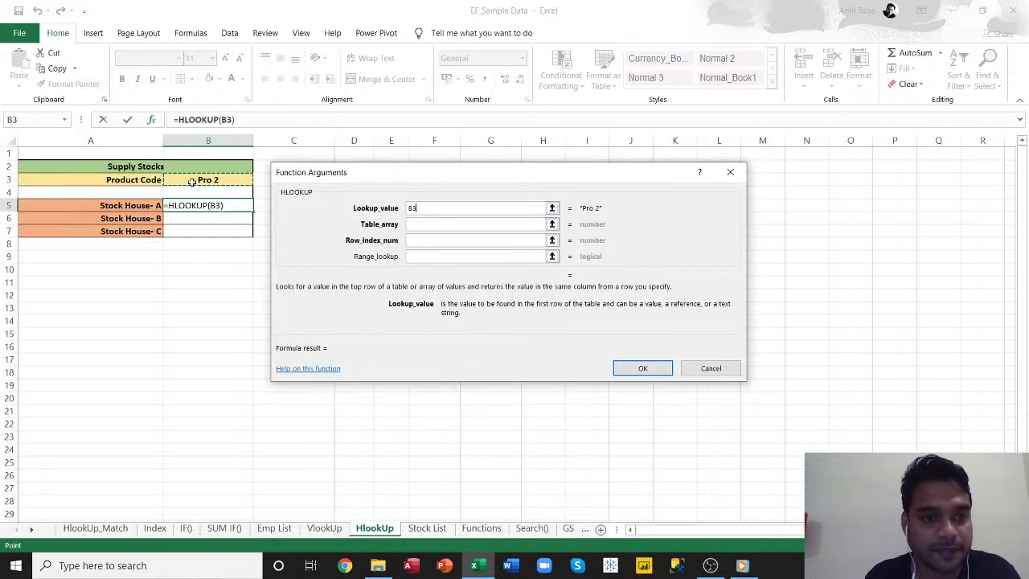
click(412, 209)
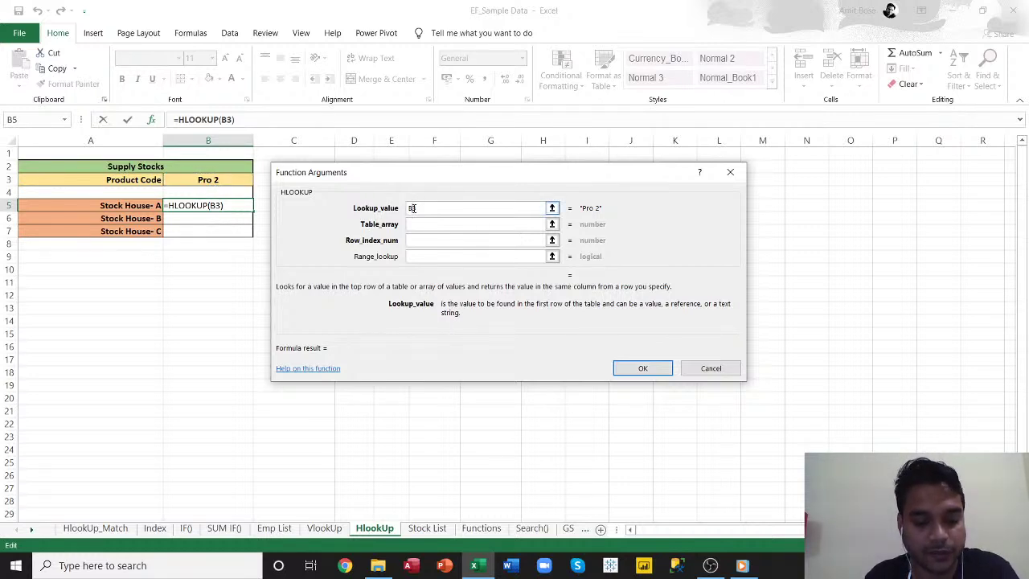
key(F4)
- Set the HLOOKUP table array to the whole stock table as the absolute reference 'Stock List'!$A$2:$G$5
click(419, 224)
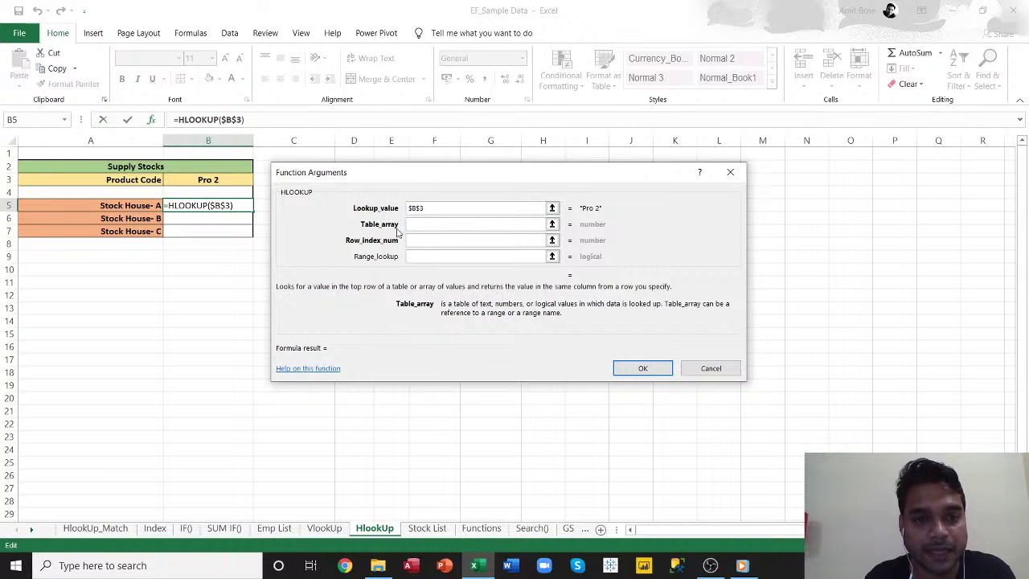
click(415, 533)
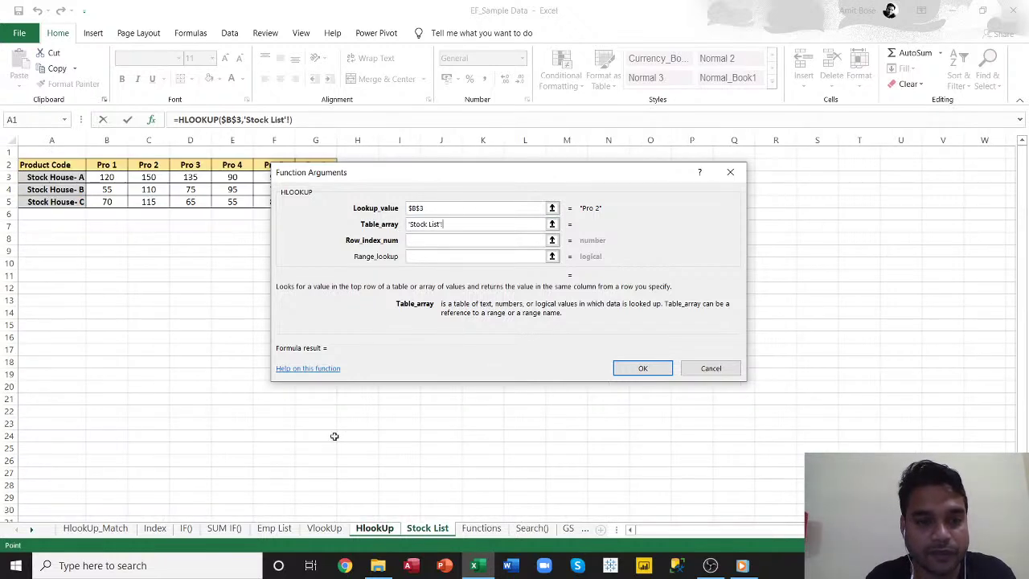
drag(34, 167, 316, 202)
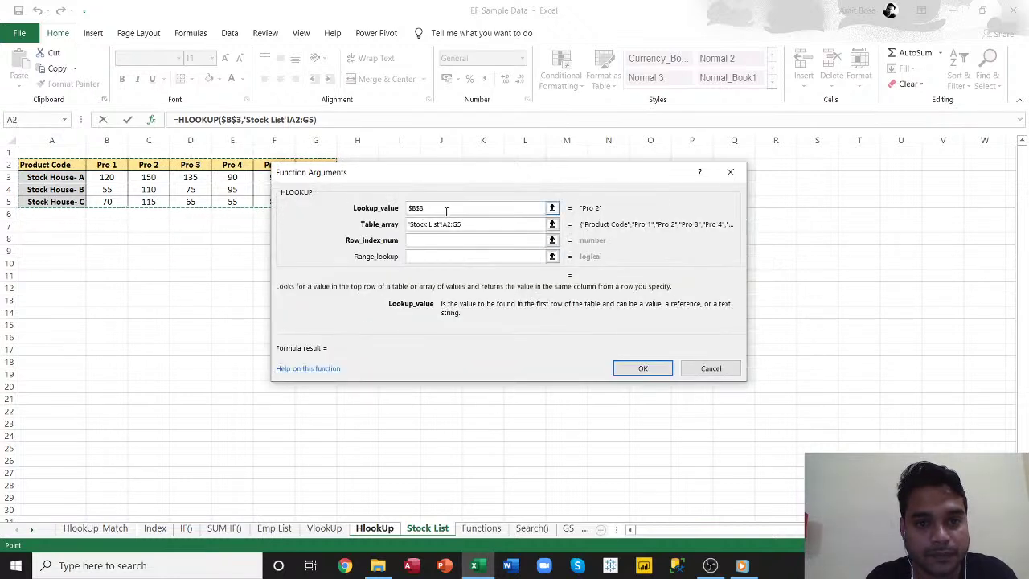
drag(462, 224, 444, 224)
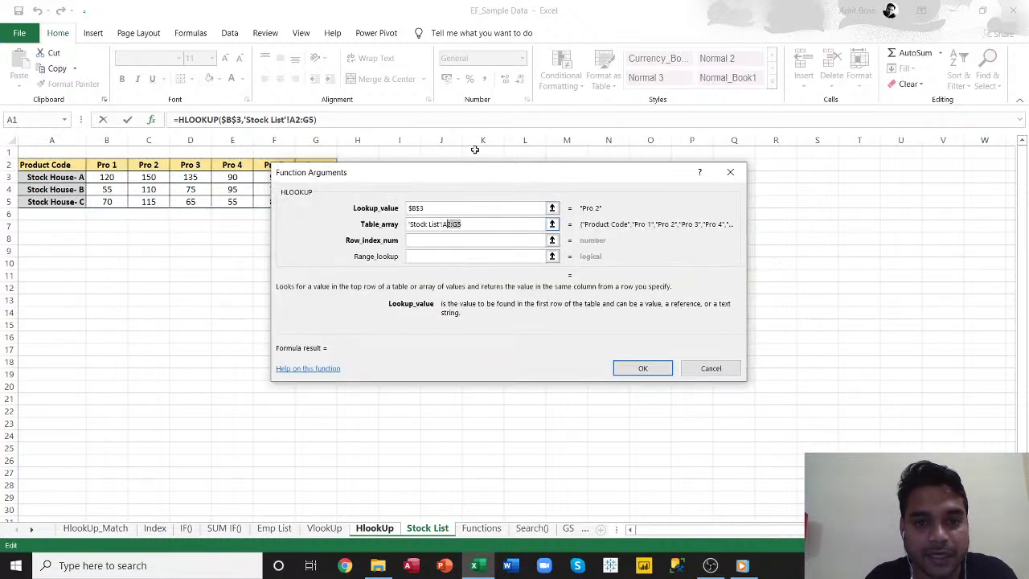
click(468, 224)
drag(468, 224, 443, 224)
key(F4)
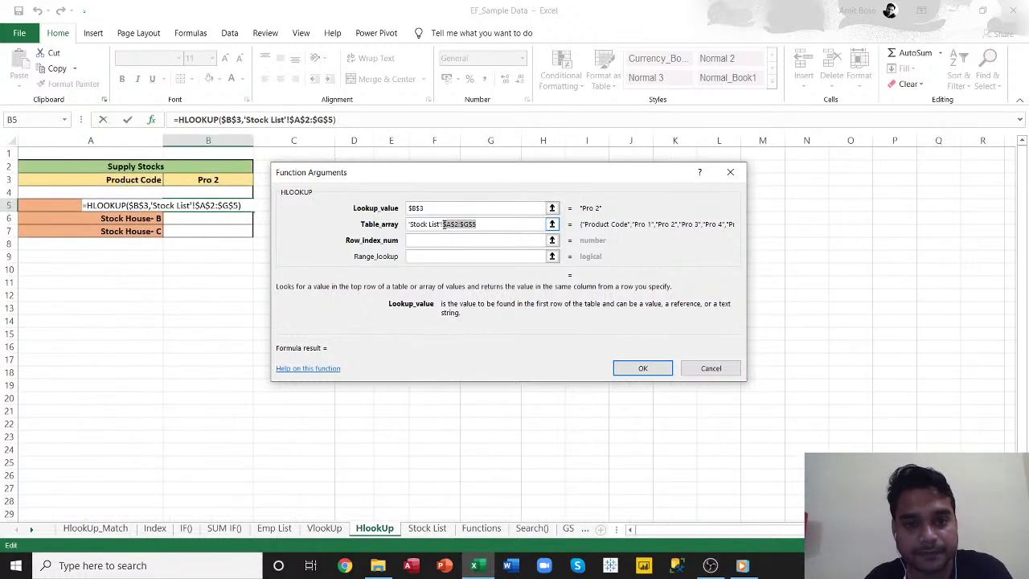
- Nest a MATCH function in the HLOOKUP row index number and bring up the MATCH arguments
click(457, 242)
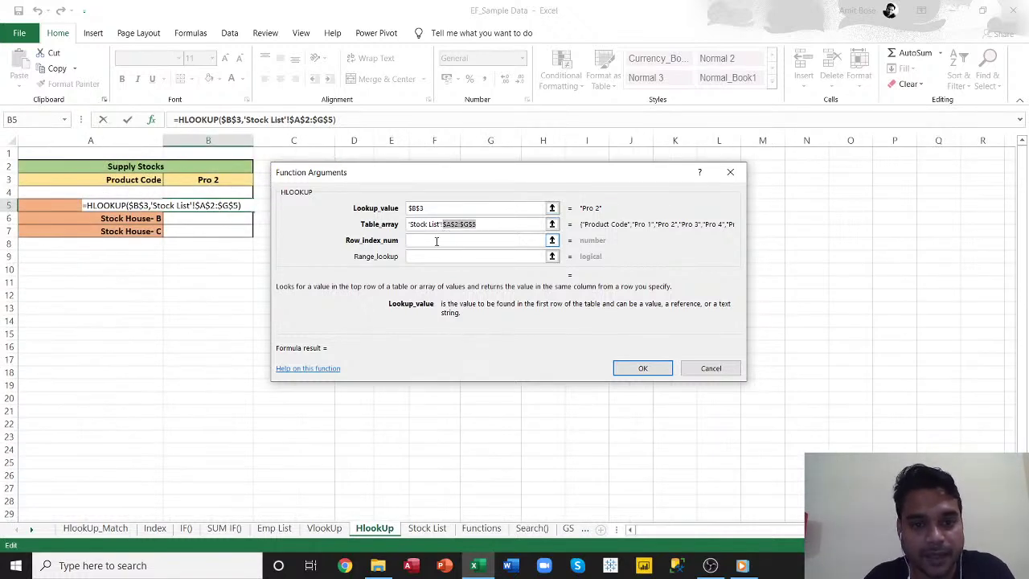
click(436, 241)
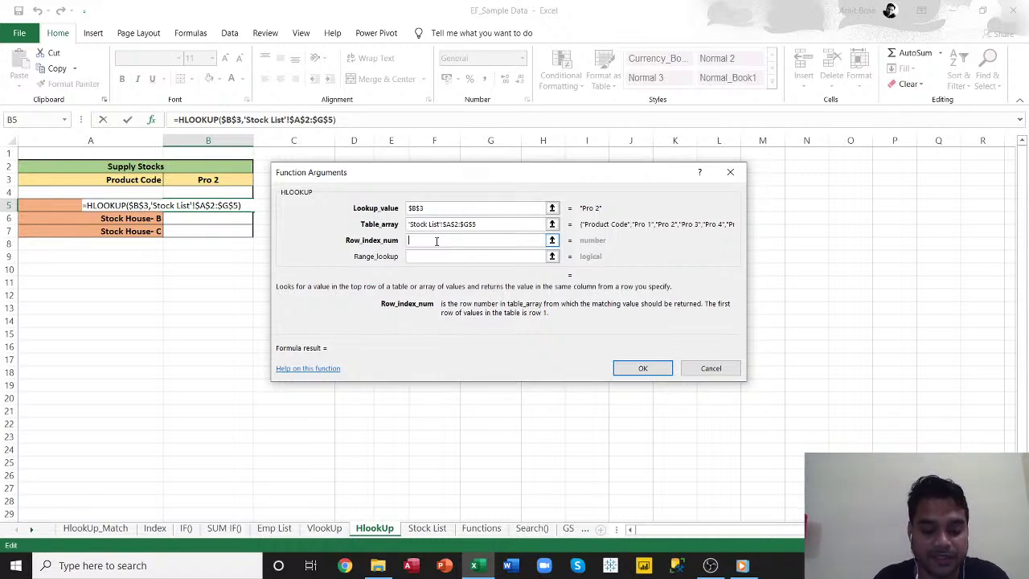
text(mat)
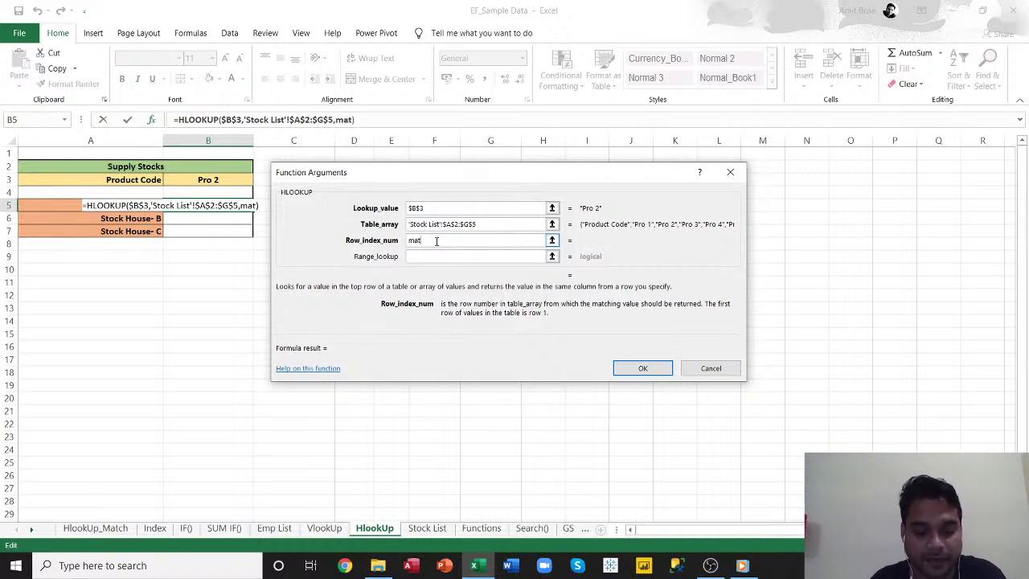
text(ch)
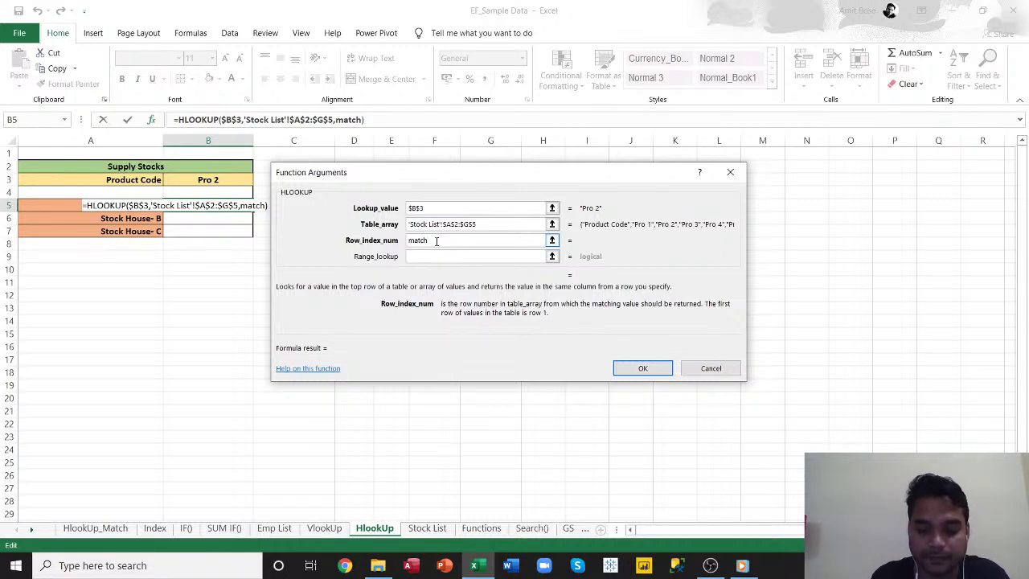
text(()
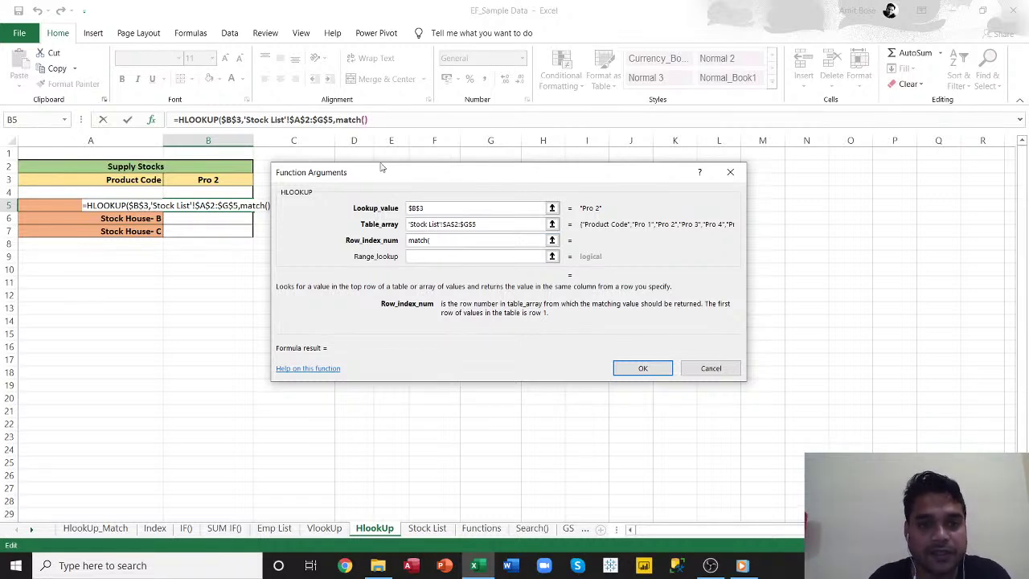
click(341, 119)
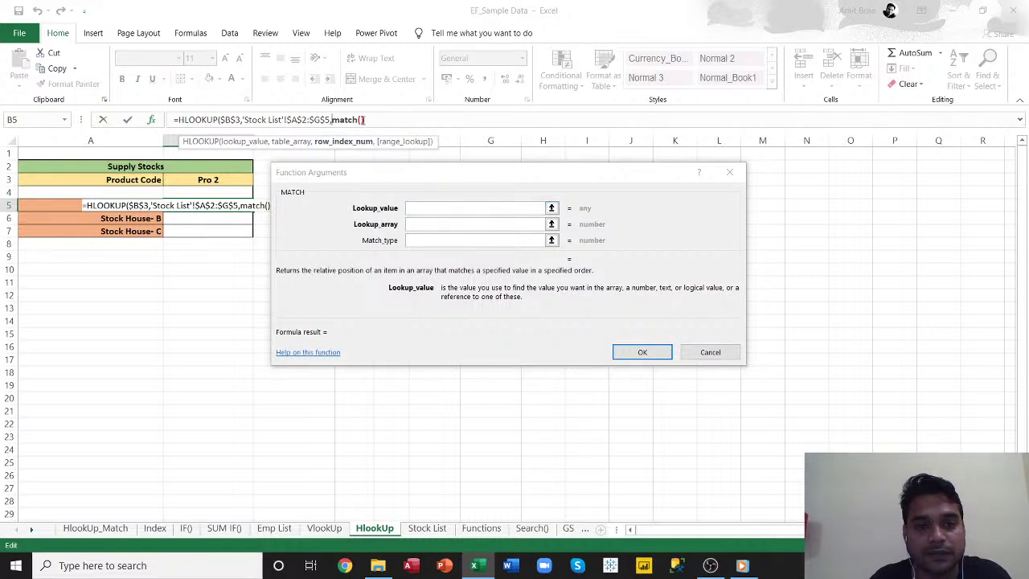
click(363, 119)
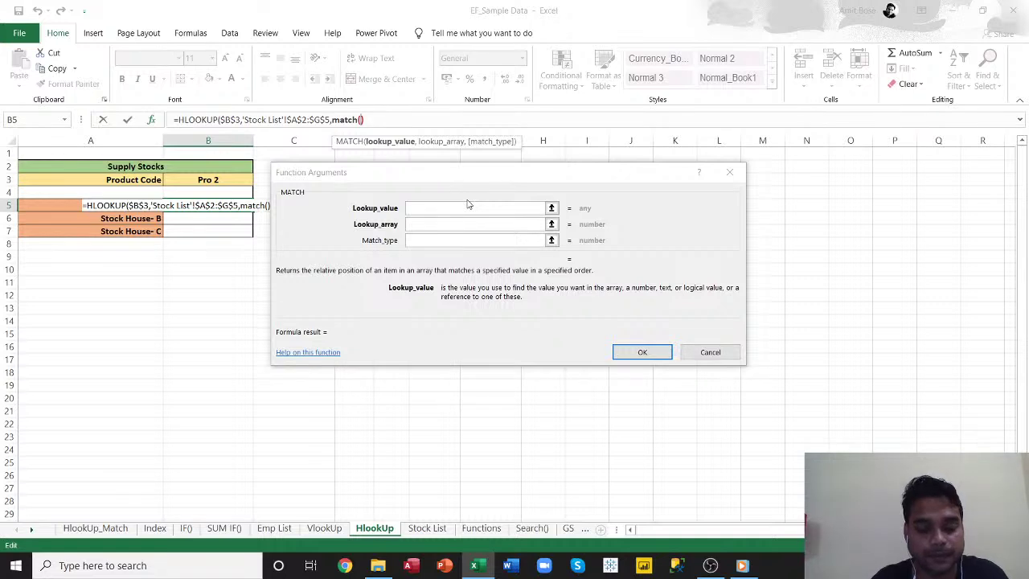
text(led)
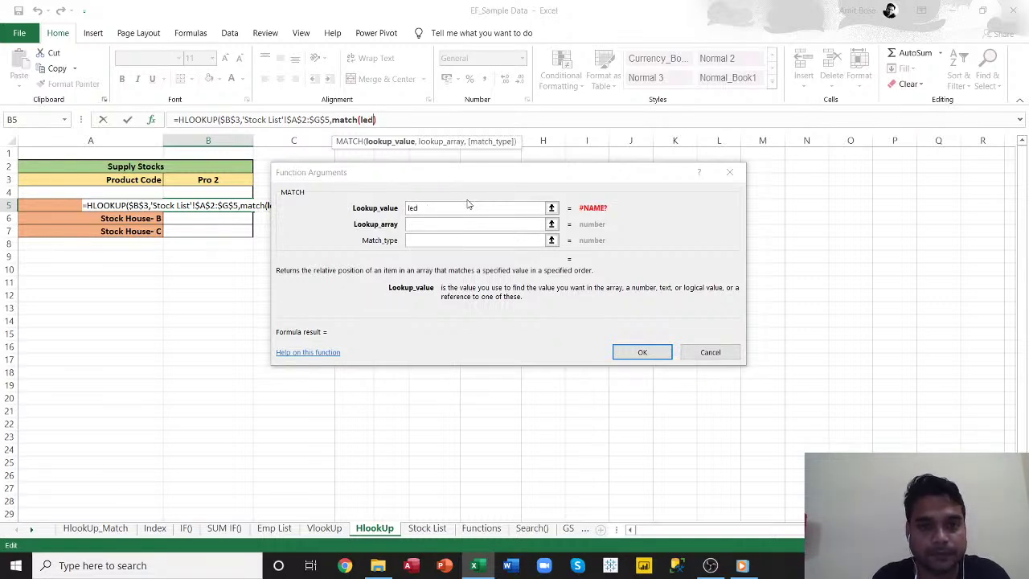
key(BackSpace)
key(BackSpace)
key(BackSpace)
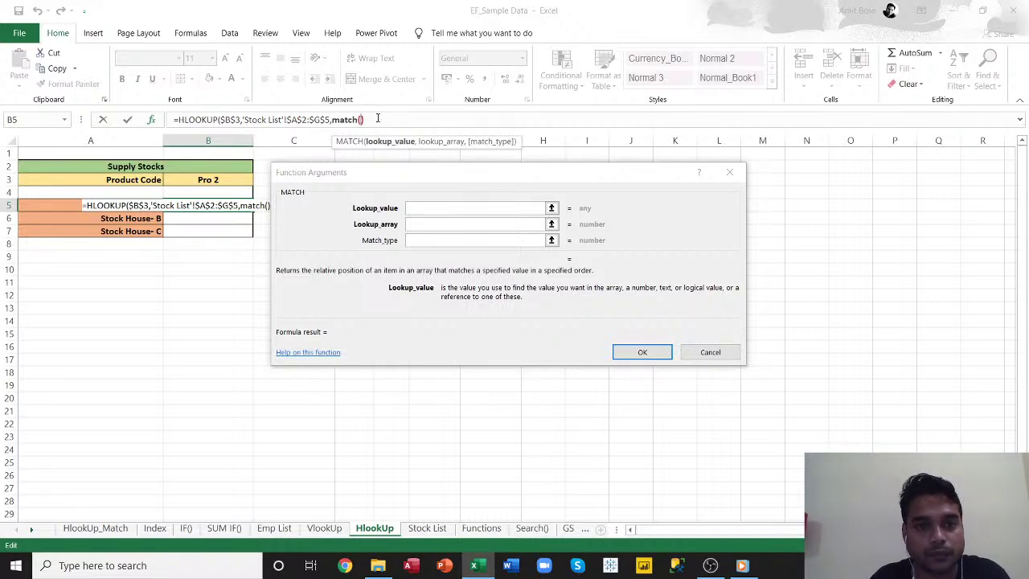
- Nest a LEFT function as the lookup value of the MATCH function
text(left)
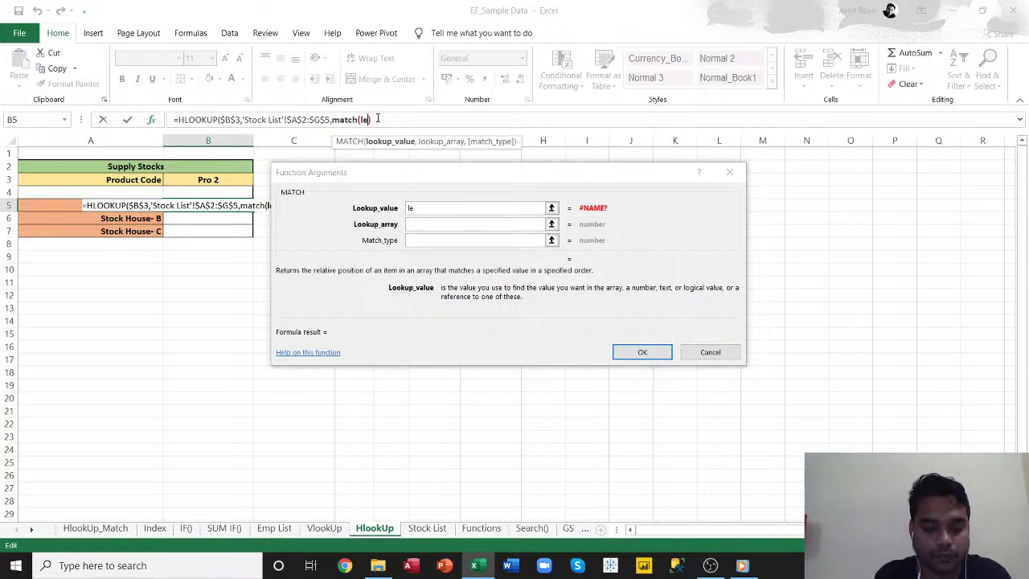
text(()
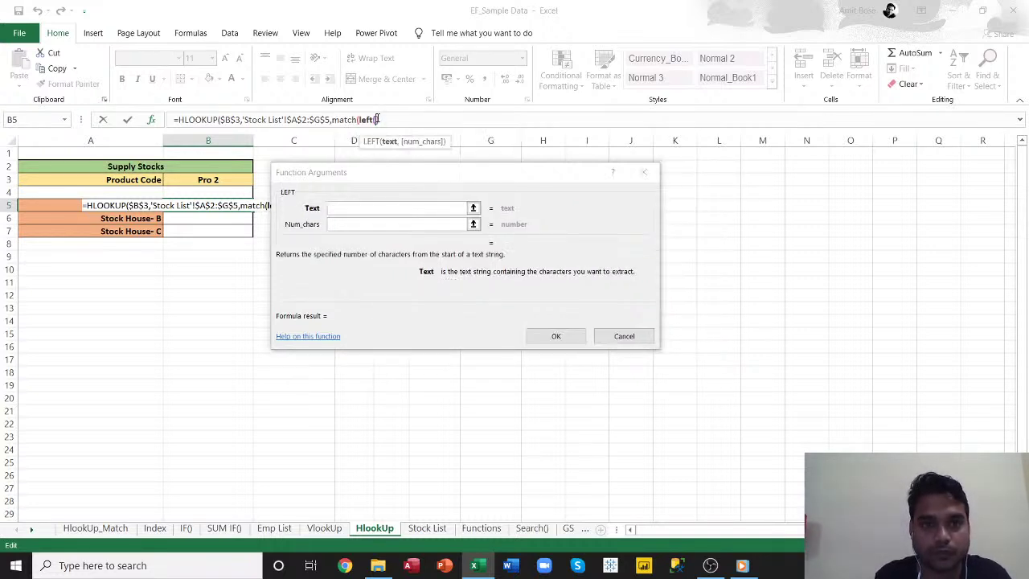
text())
click(360, 119)
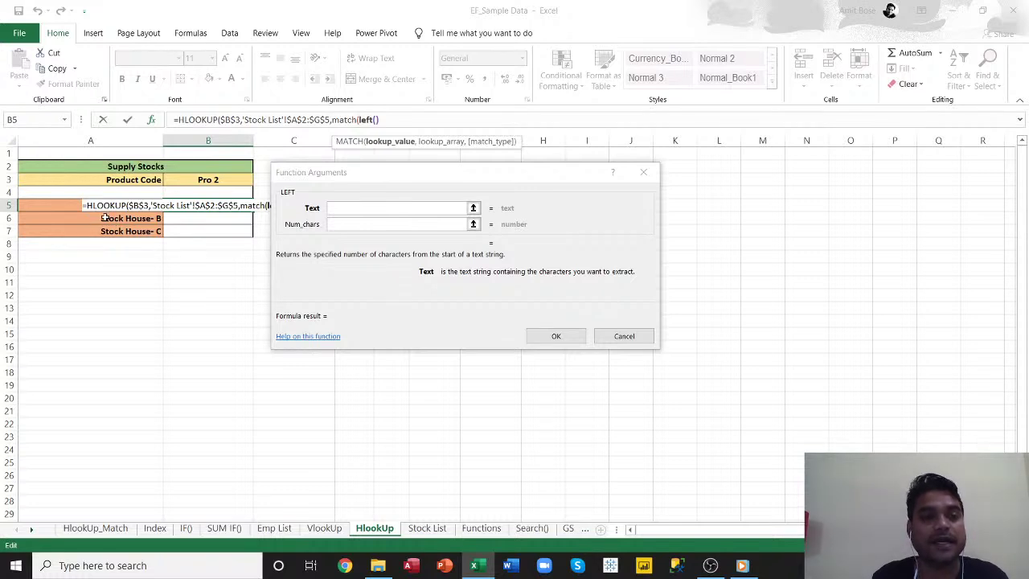
- Set the LEFT text to cell A5 and the number of characters to 14, and return to the MATCH arguments
click(360, 210)
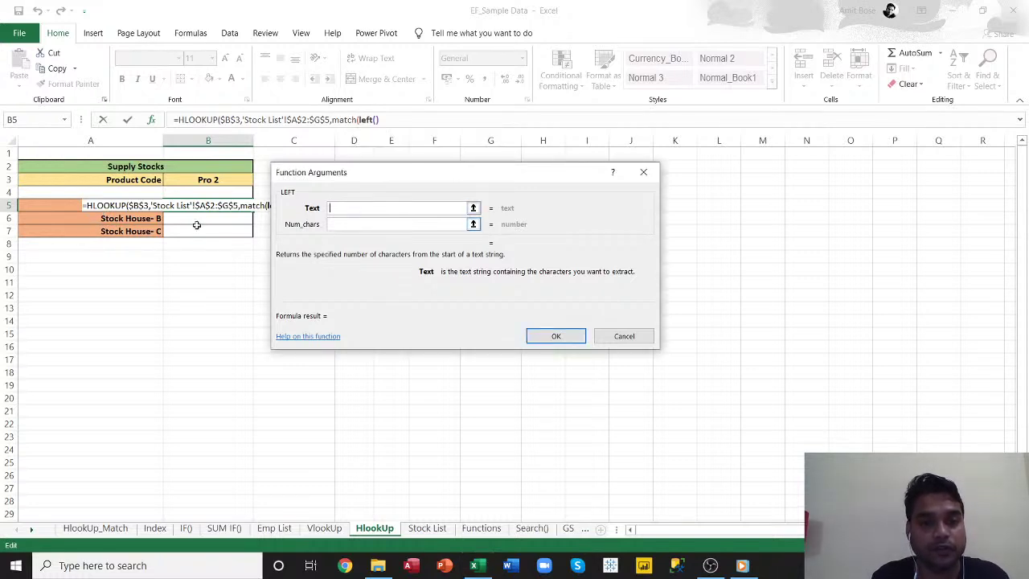
click(58, 206)
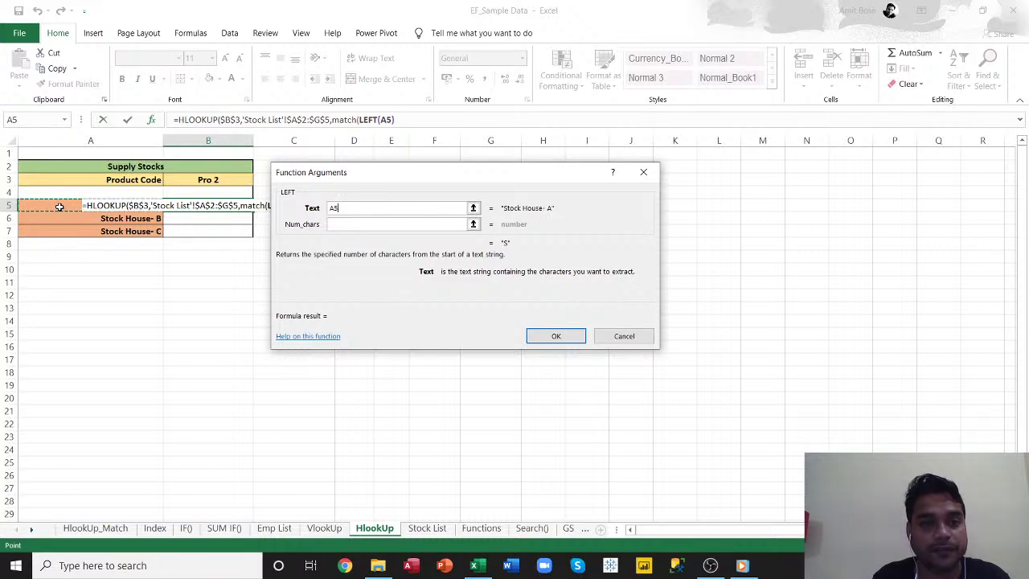
click(344, 226)
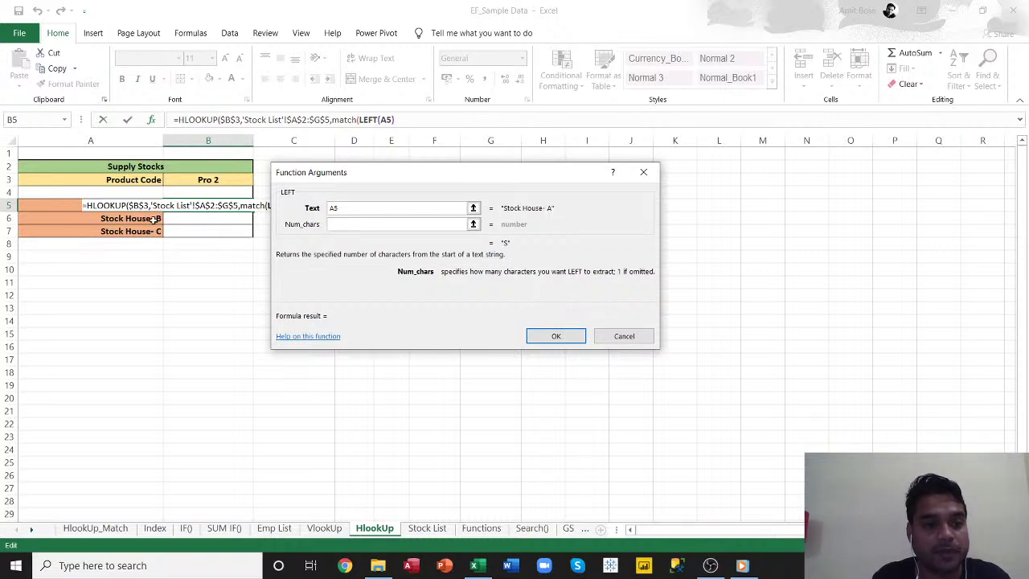
text(14)
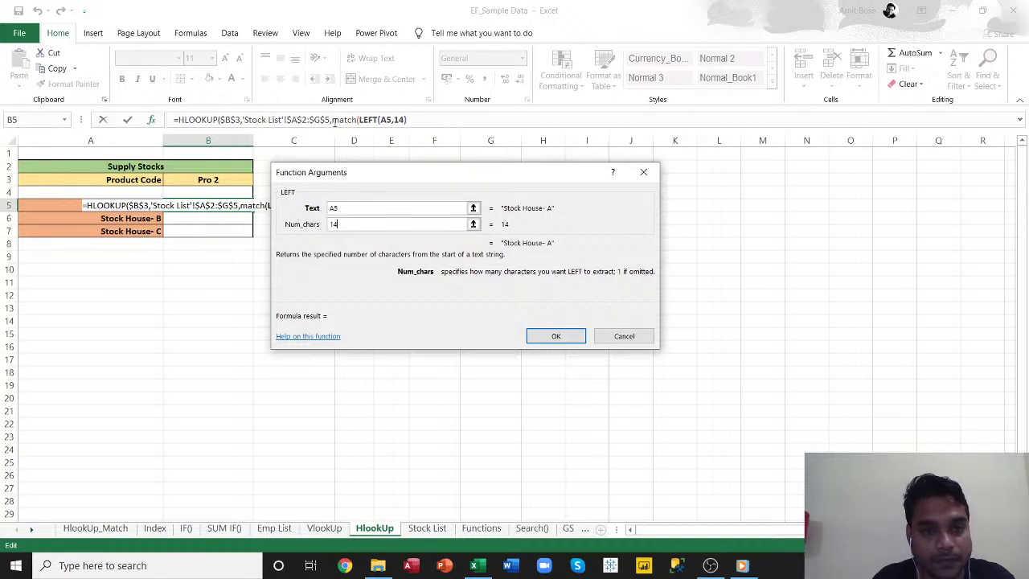
click(334, 121)
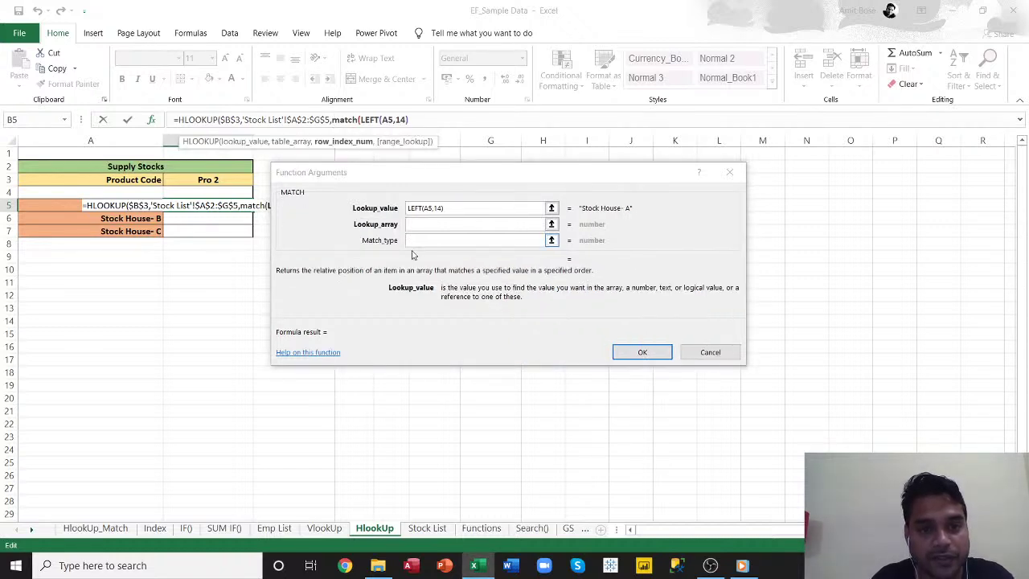
- Set the MATCH lookup array to the absolute reference 'Stock List'!$A$2:$A$5 and the match type to 0
click(432, 224)
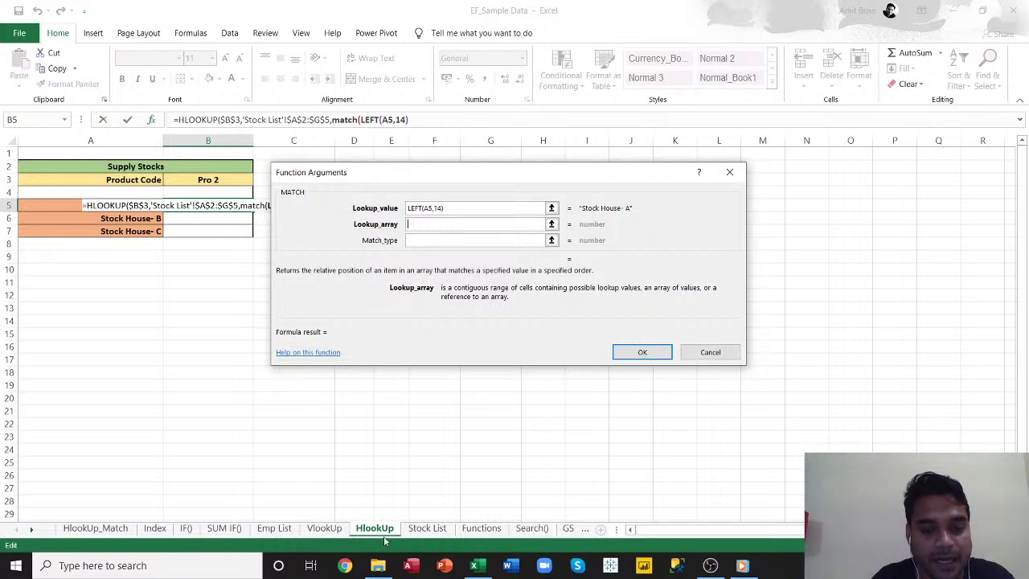
click(446, 531)
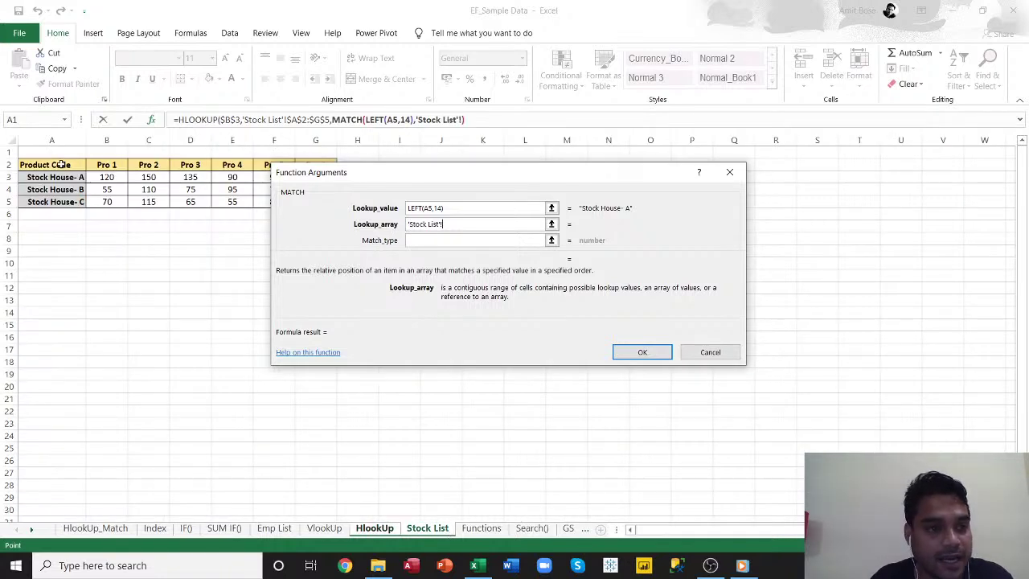
drag(63, 166, 65, 198)
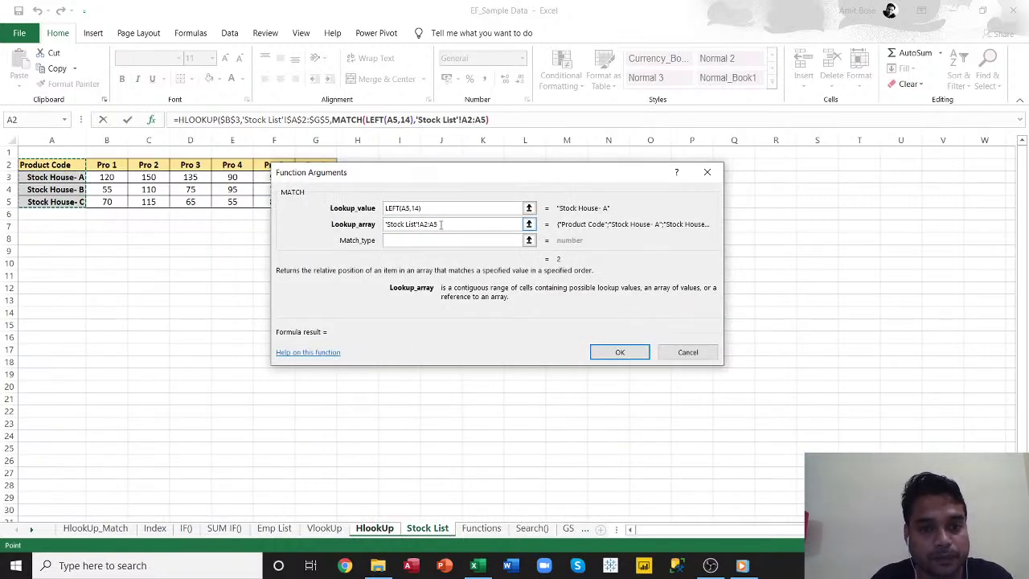
drag(438, 225, 419, 225)
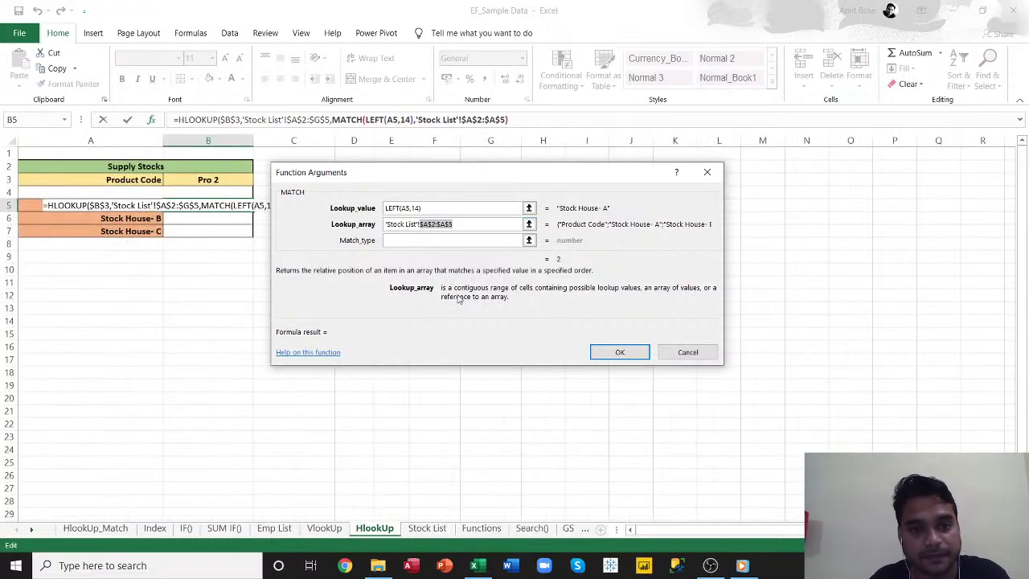
key(F4)
click(406, 239)
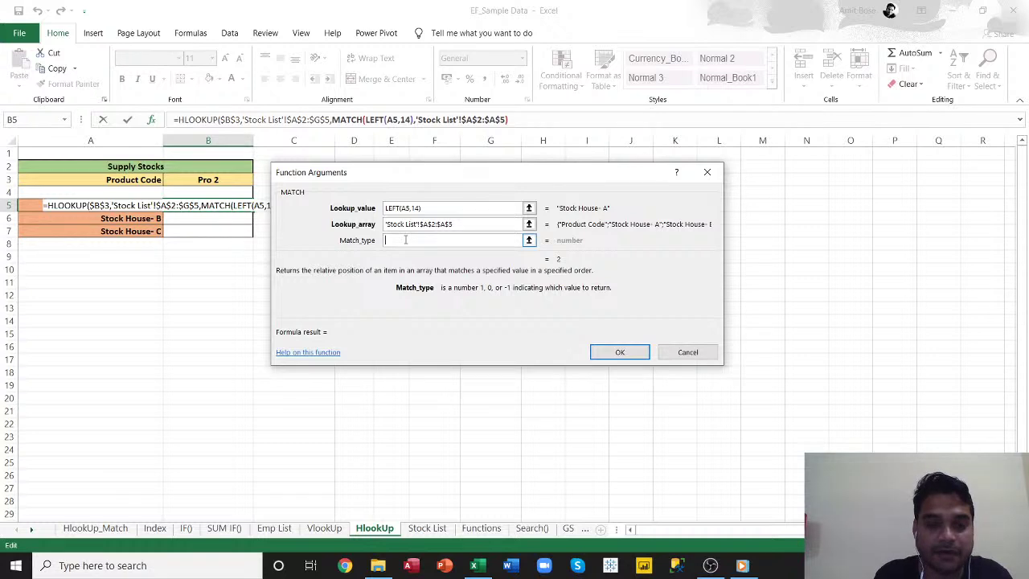
text(0)
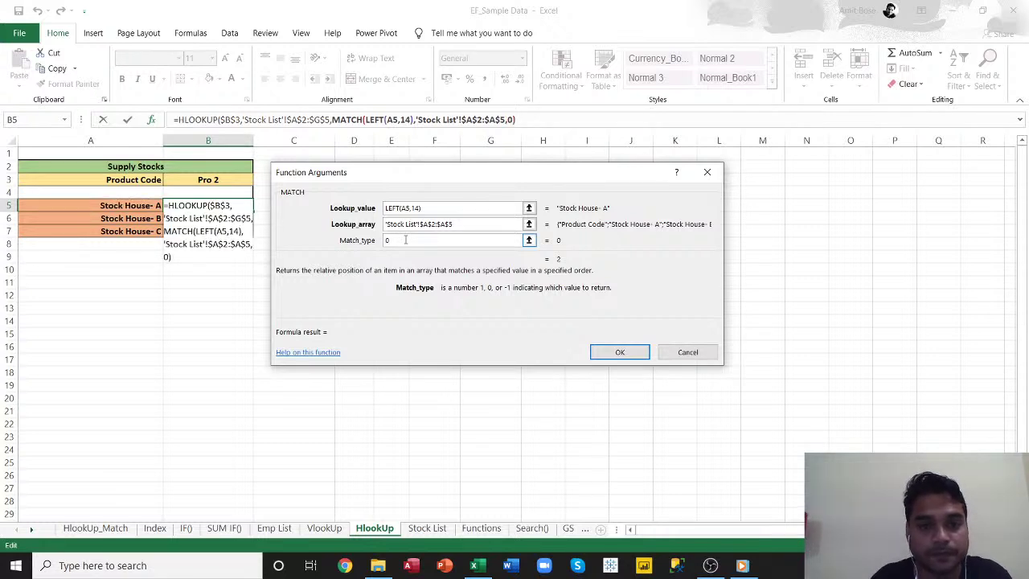
- Complete the HLOOKUP in B5 with a range lookup of FALSE and fill the formula down to B7
click(180, 119)
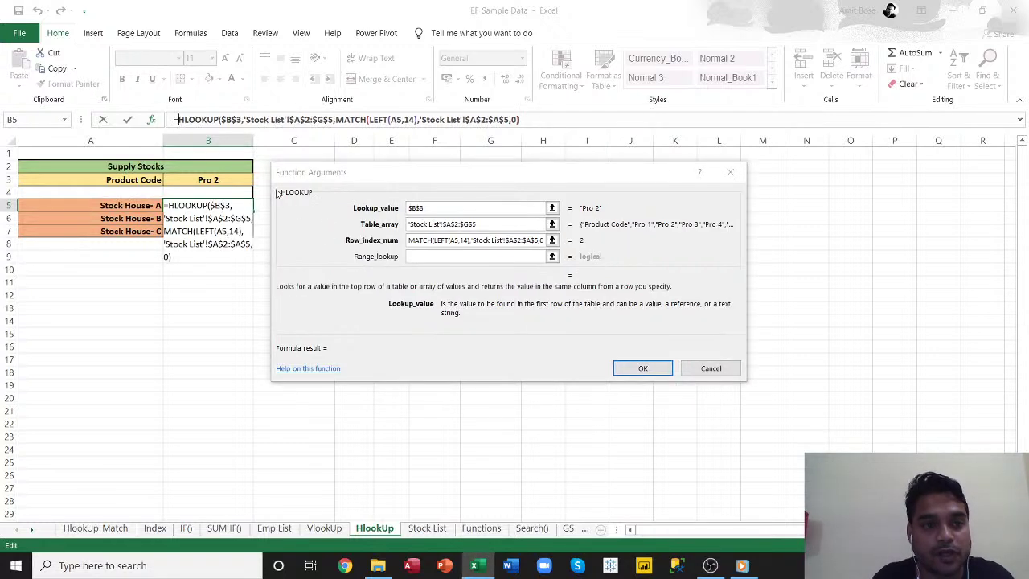
click(436, 256)
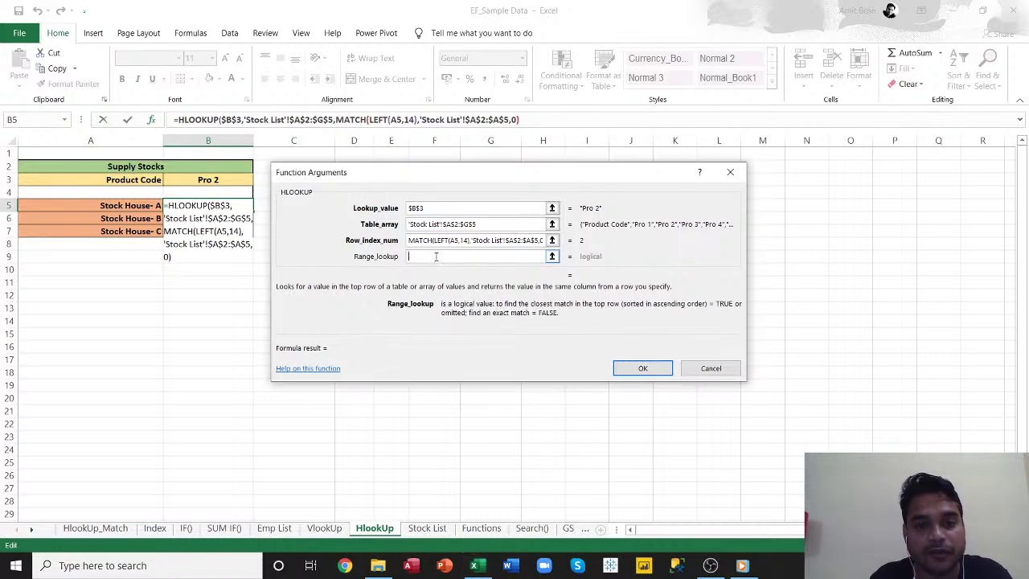
text(false)
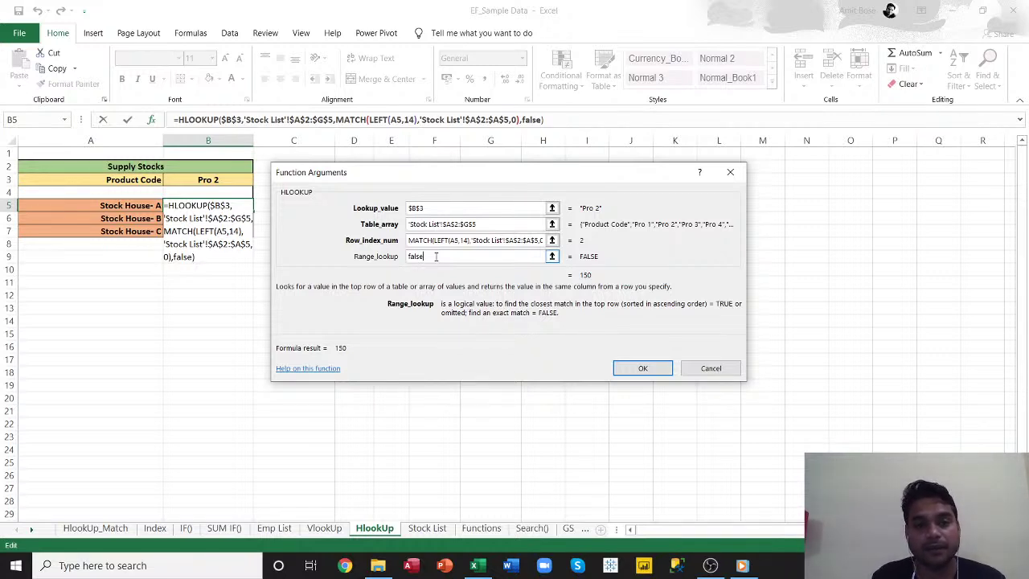
click(554, 119)
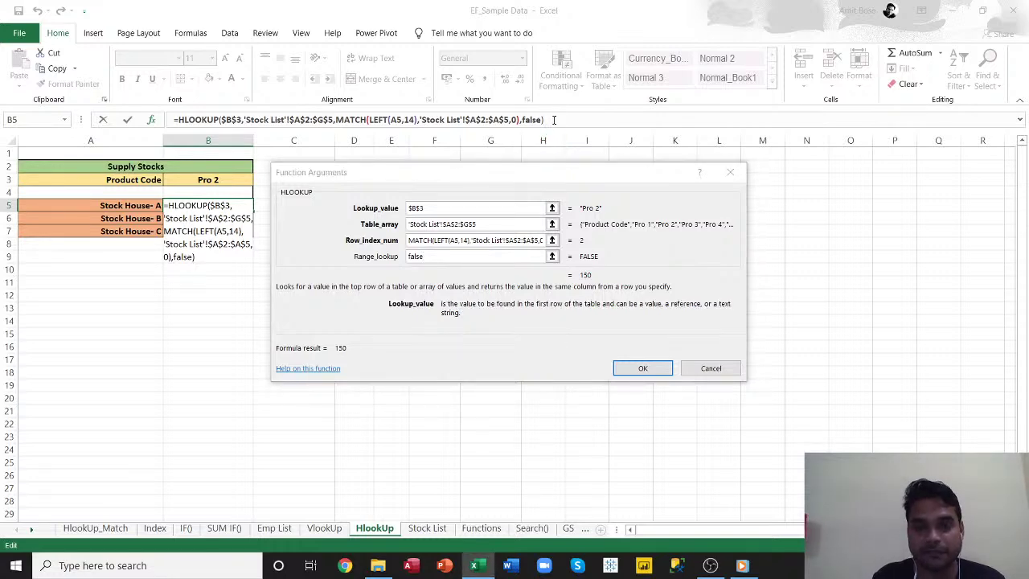
key(Return)
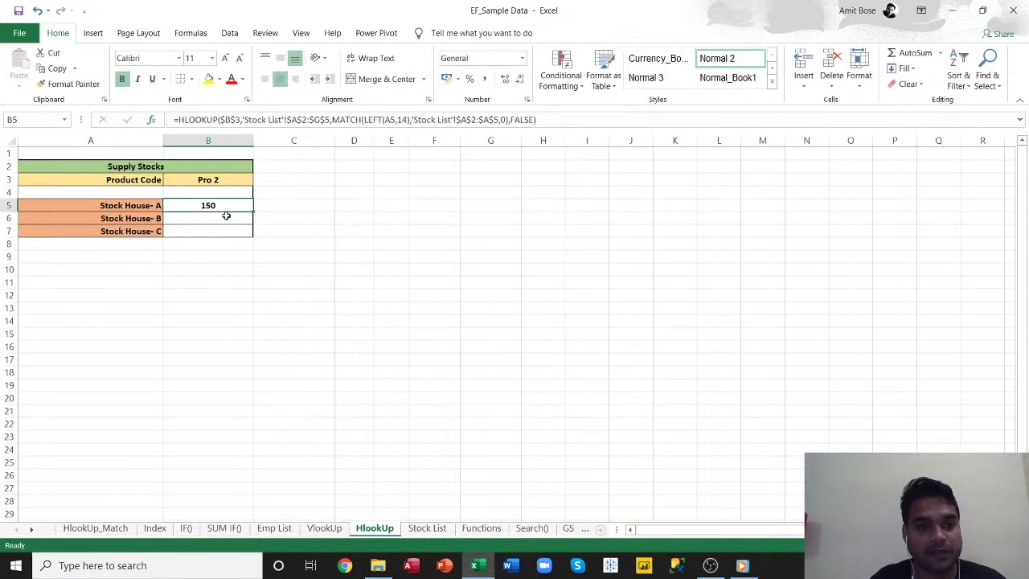
drag(253, 234, 253, 235)
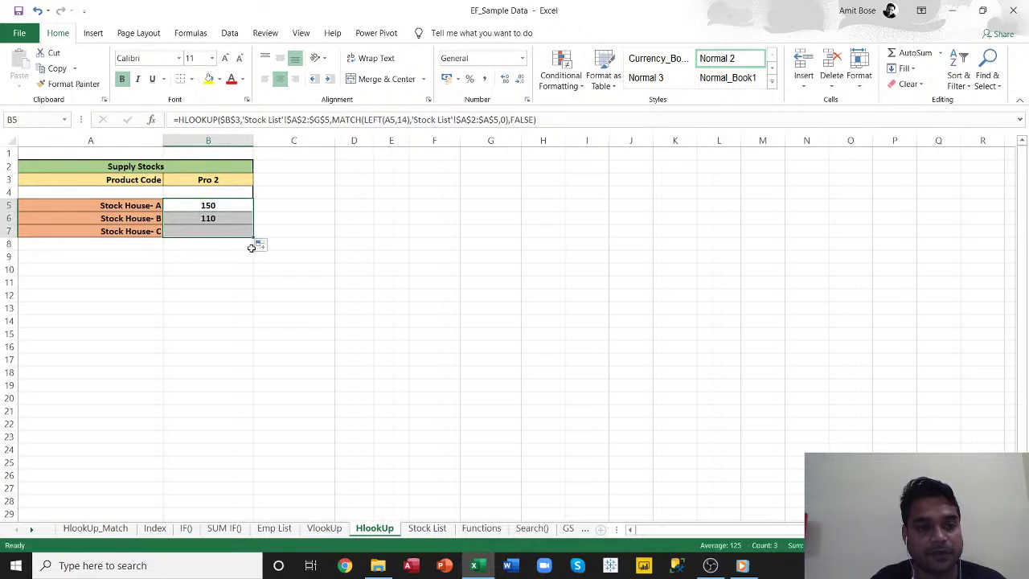
- Check the HLOOKUP formulas and results for the three stock houses in cells B5 to B7
click(210, 206)
click(209, 218)
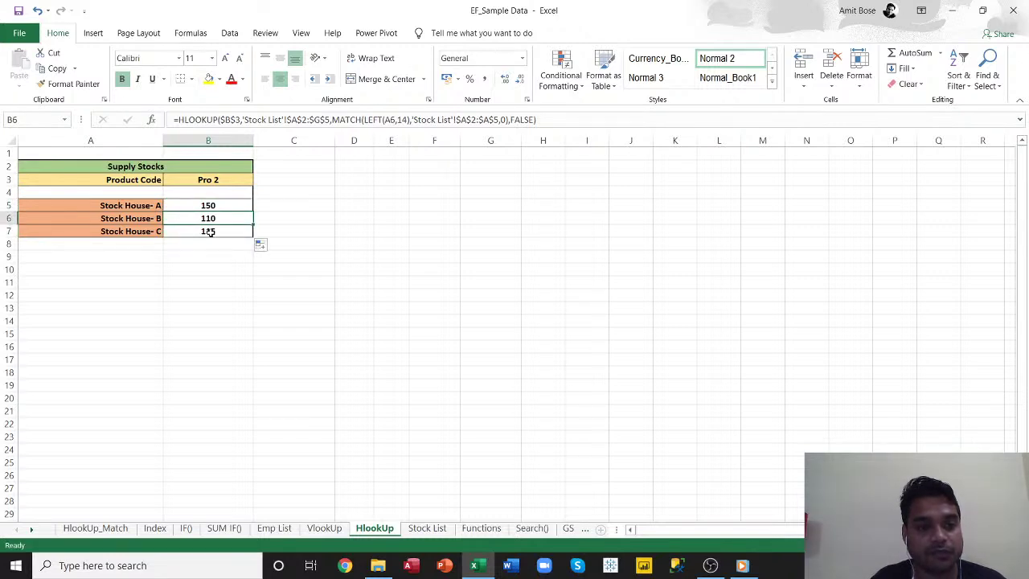
click(211, 230)
click(210, 207)
click(210, 220)
click(208, 206)
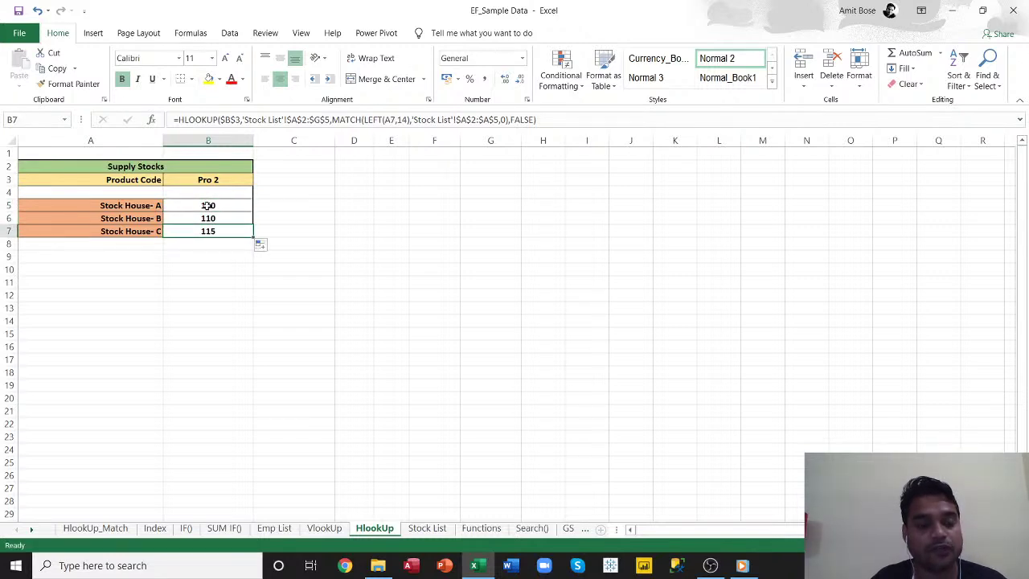
click(208, 217)
click(208, 231)
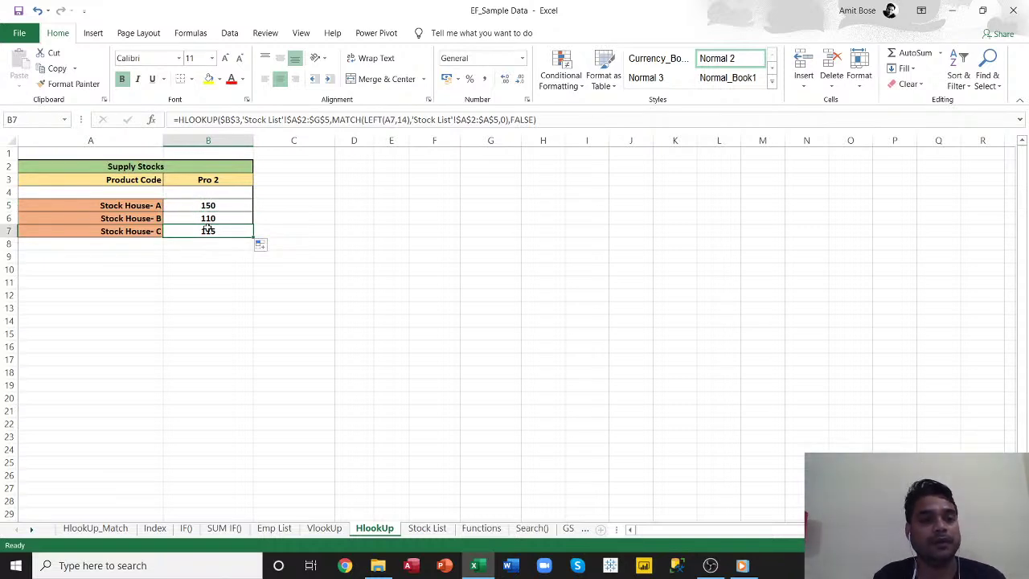
click(213, 205)
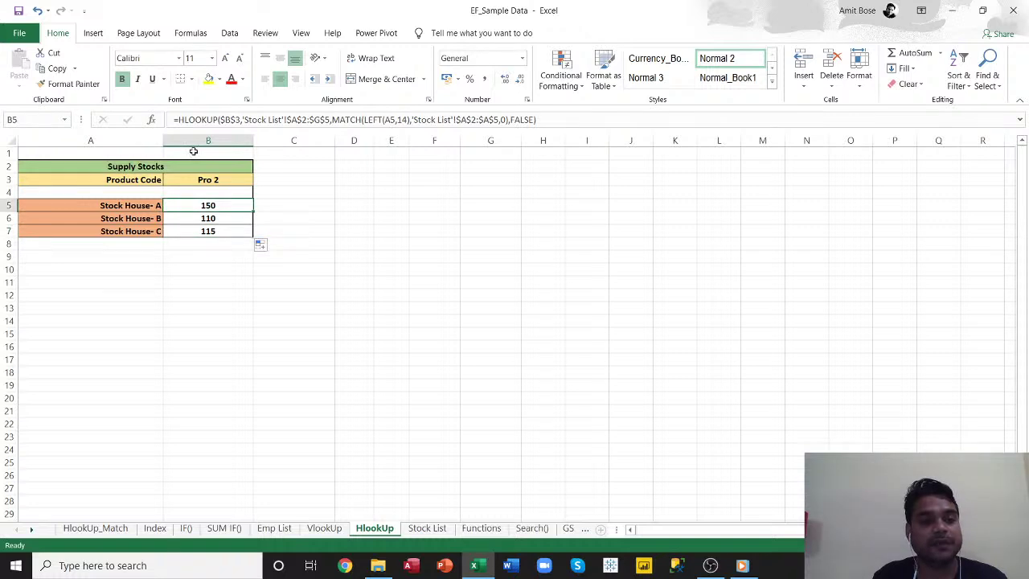
click(151, 119)
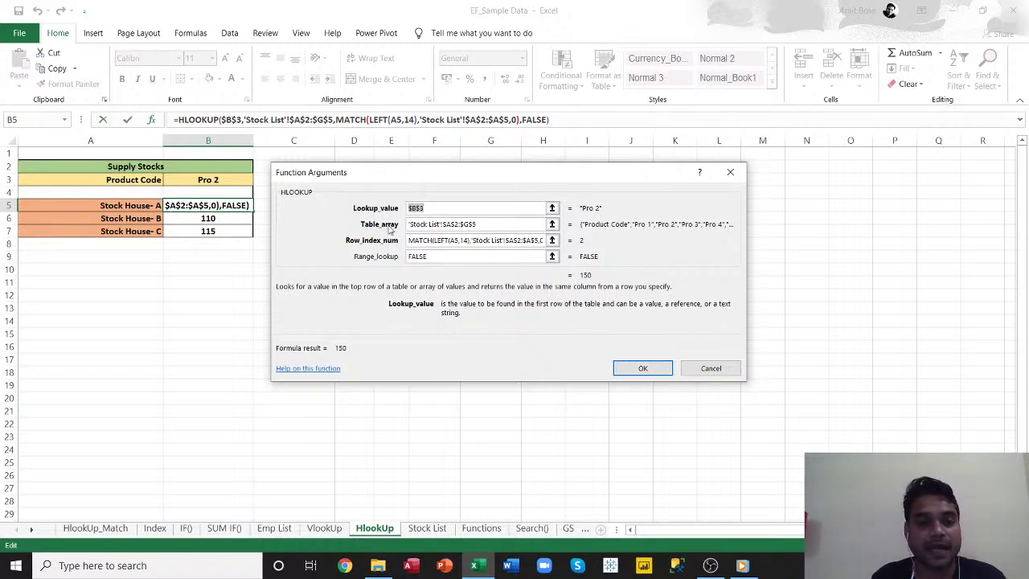
click(444, 531)
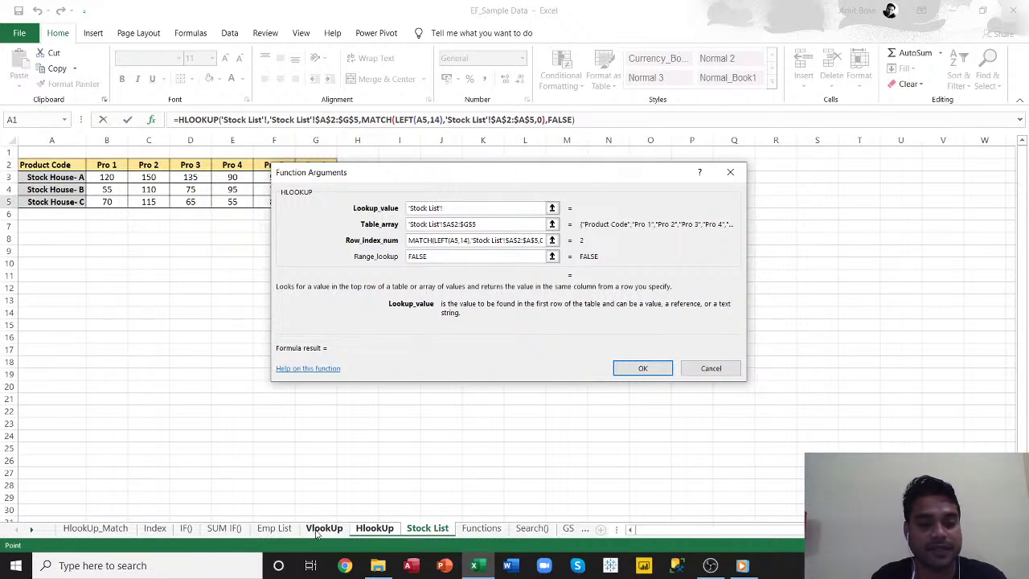
click(377, 529)
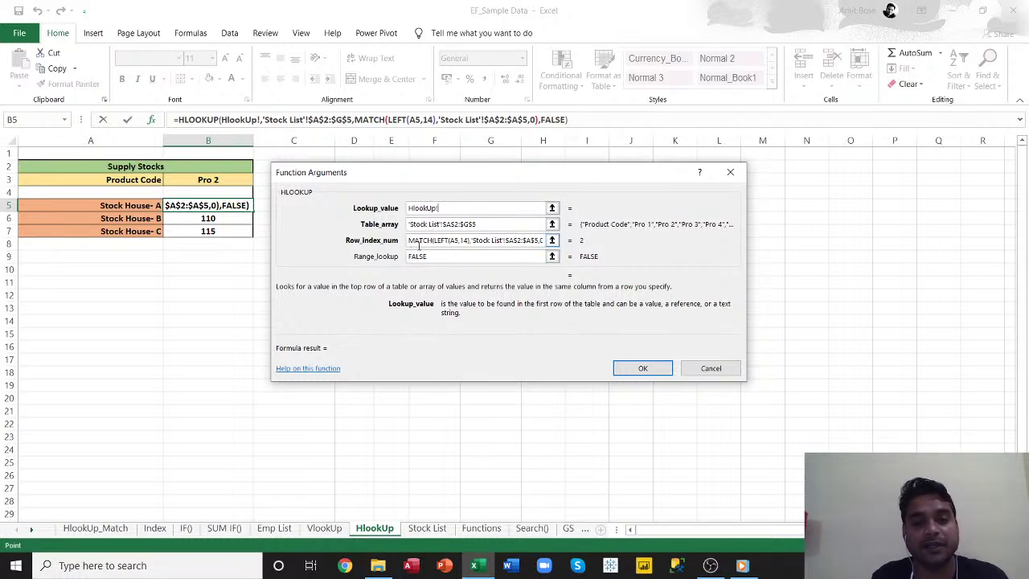
click(360, 119)
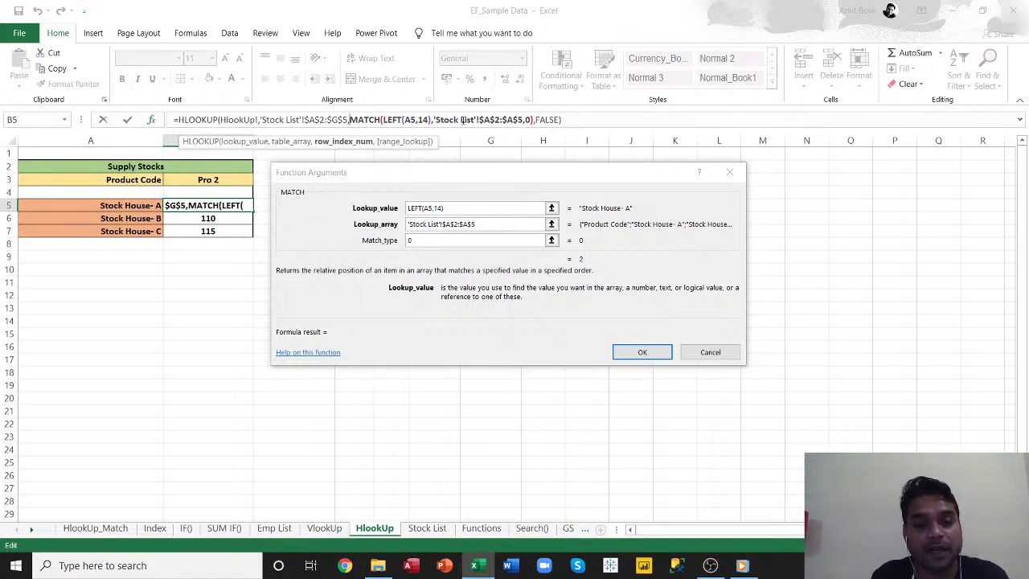
click(410, 526)
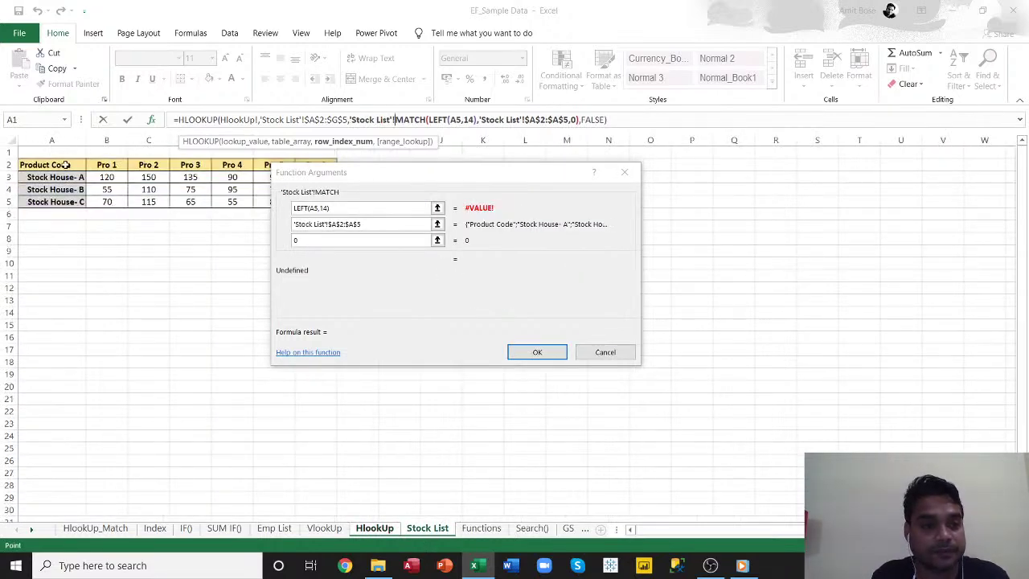
drag(66, 165, 69, 202)
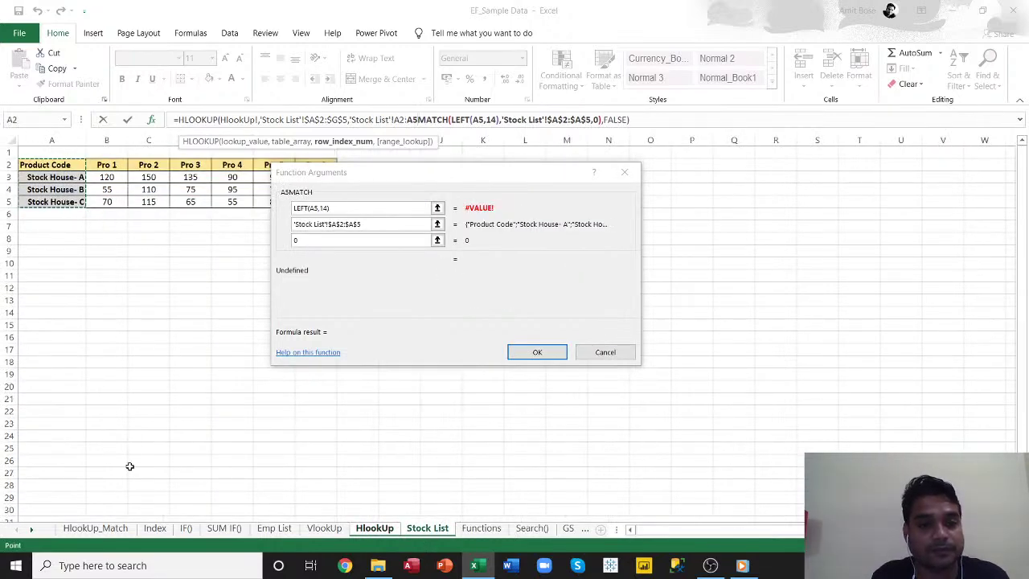
click(614, 353)
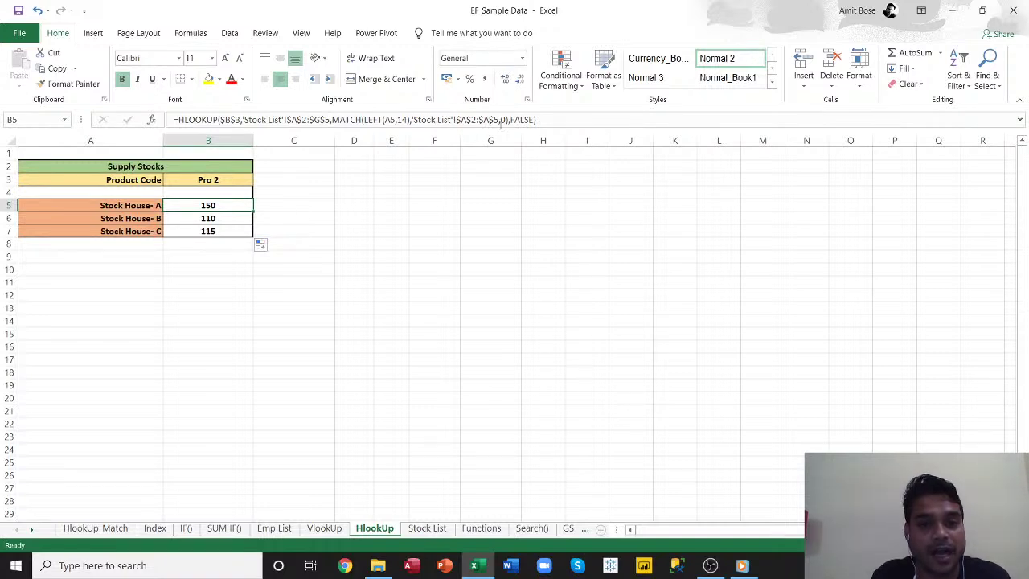
- Examine the nested MATCH part of the formula in B5 and compare the stock house results in B5:B7
drag(508, 119, 330, 119)
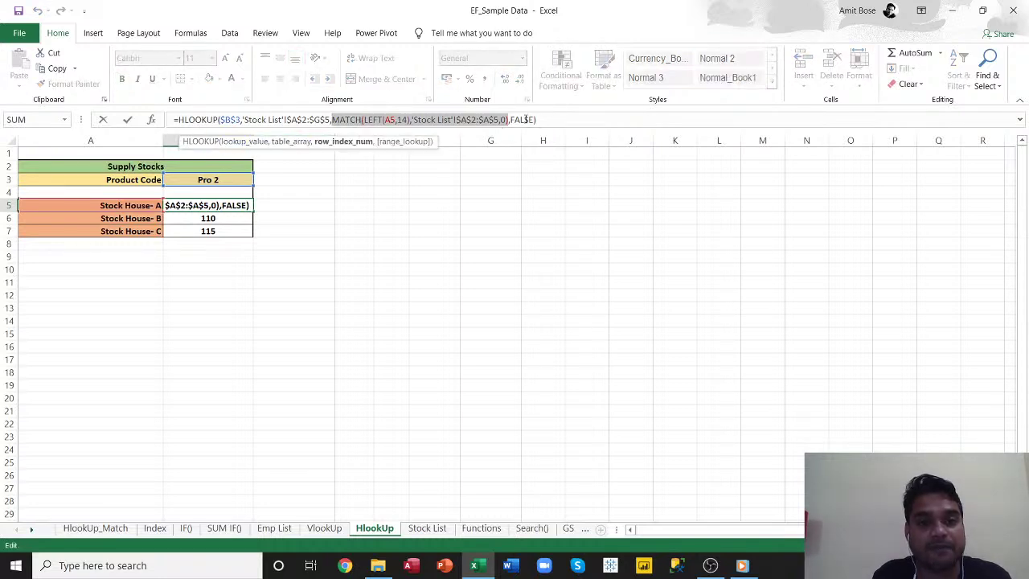
click(539, 119)
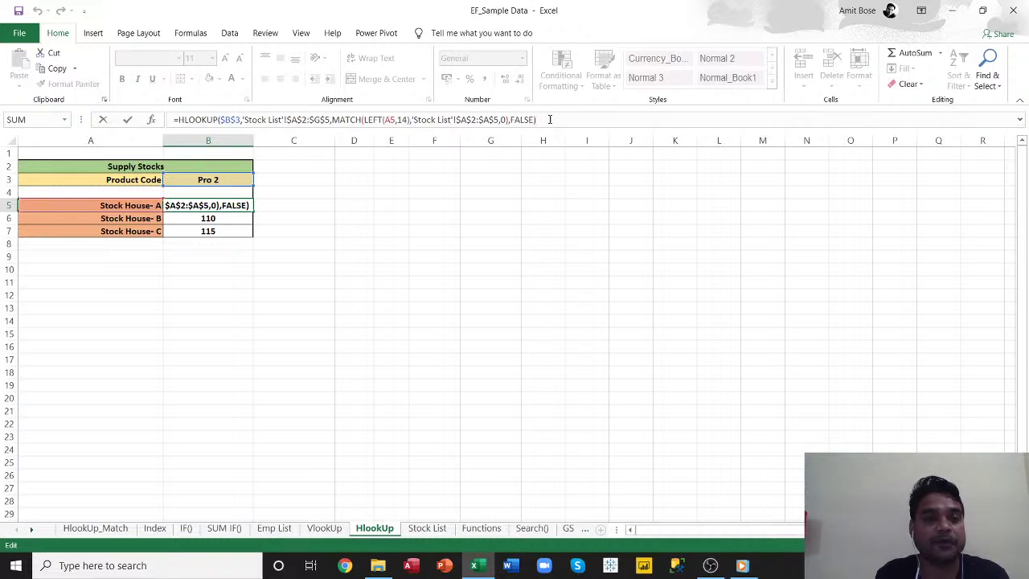
key(Return)
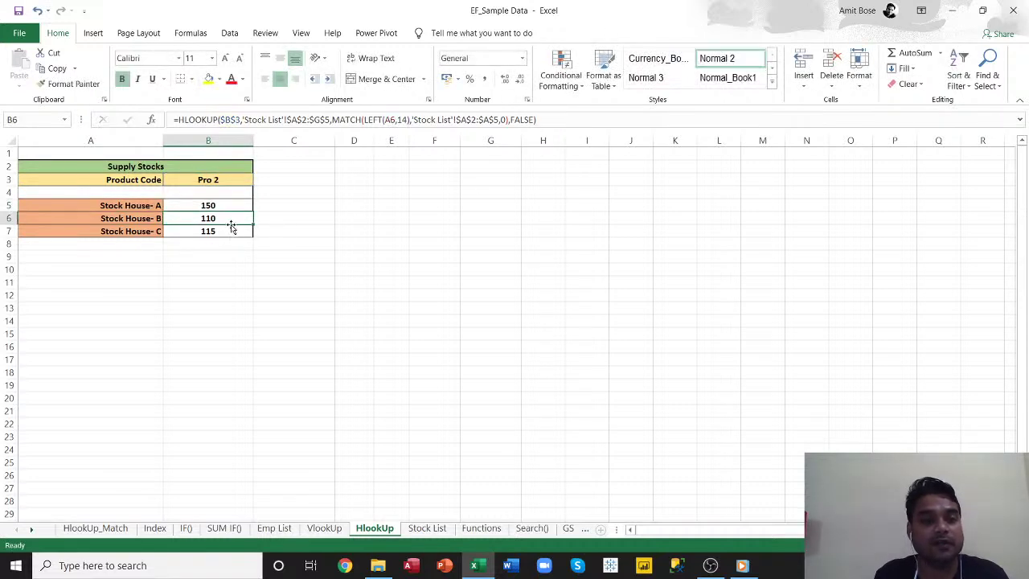
click(229, 231)
drag(230, 205, 229, 232)
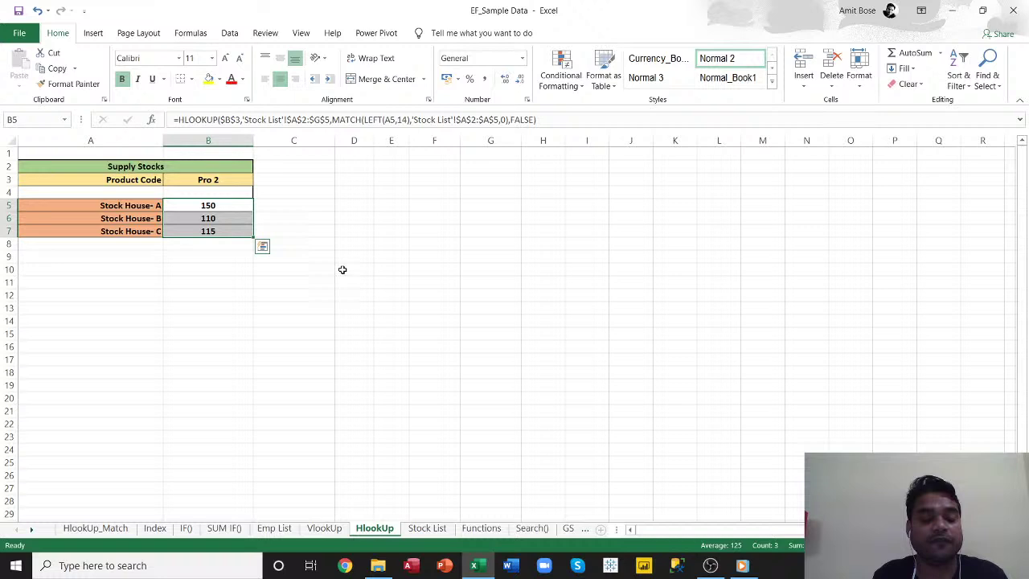
click(222, 205)
click(220, 218)
click(222, 231)
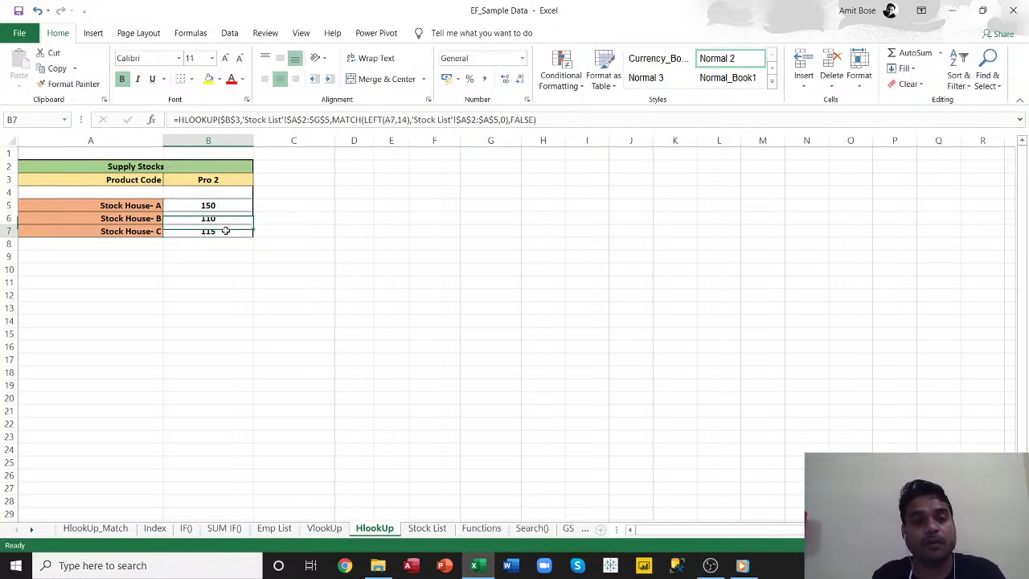
click(223, 205)
click(223, 218)
click(226, 230)
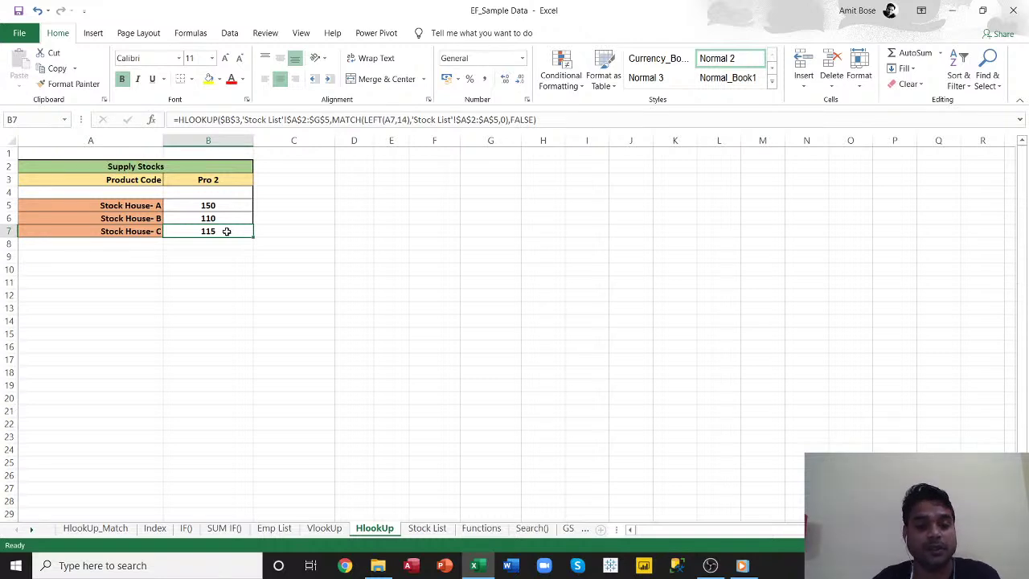
- Review the employee table on the VlookUp sheet, including the results in C11:F13 for the rows without an Emp ID
click(324, 529)
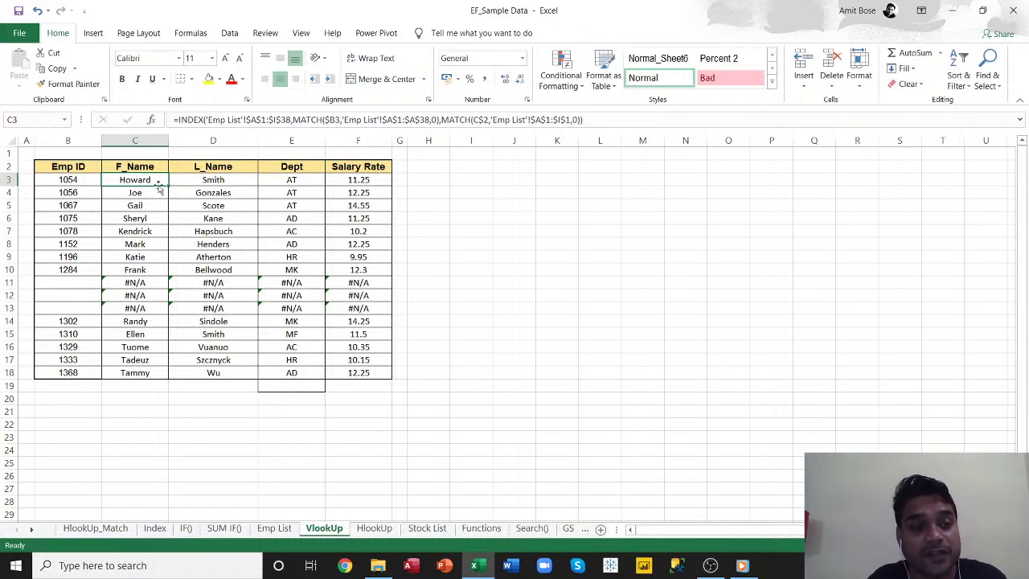
drag(146, 178, 359, 372)
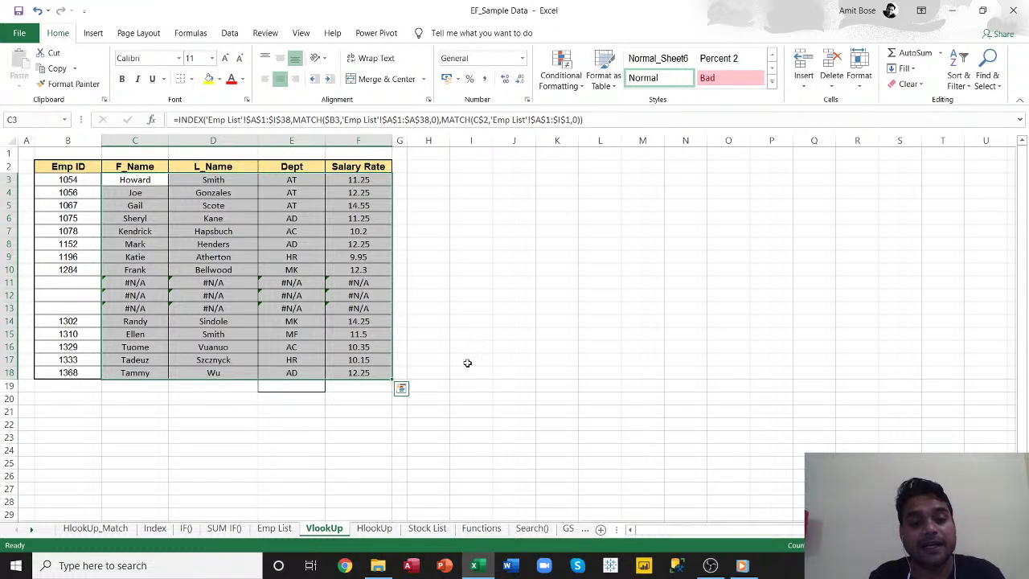
click(584, 257)
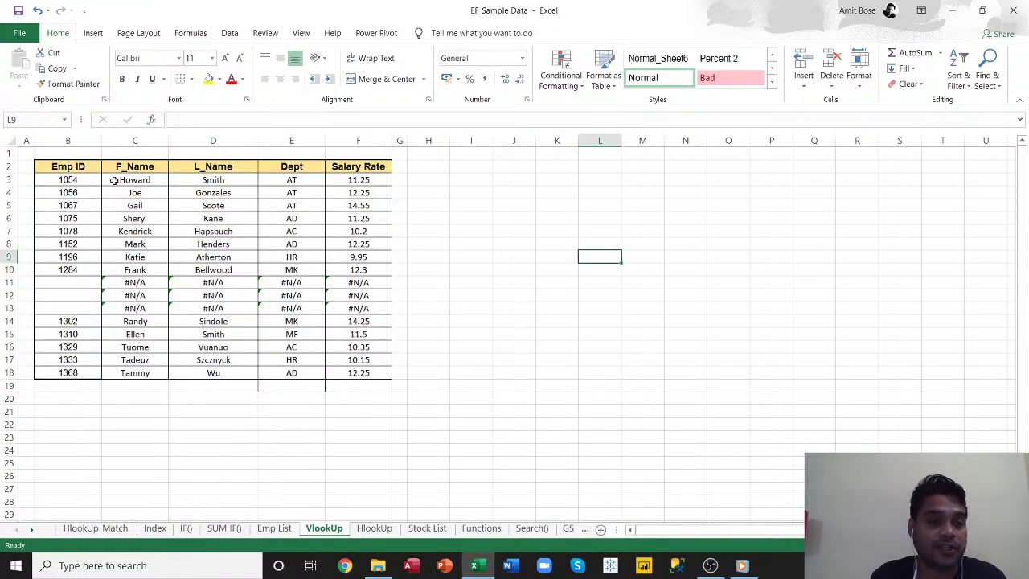
drag(80, 177, 80, 375)
click(414, 491)
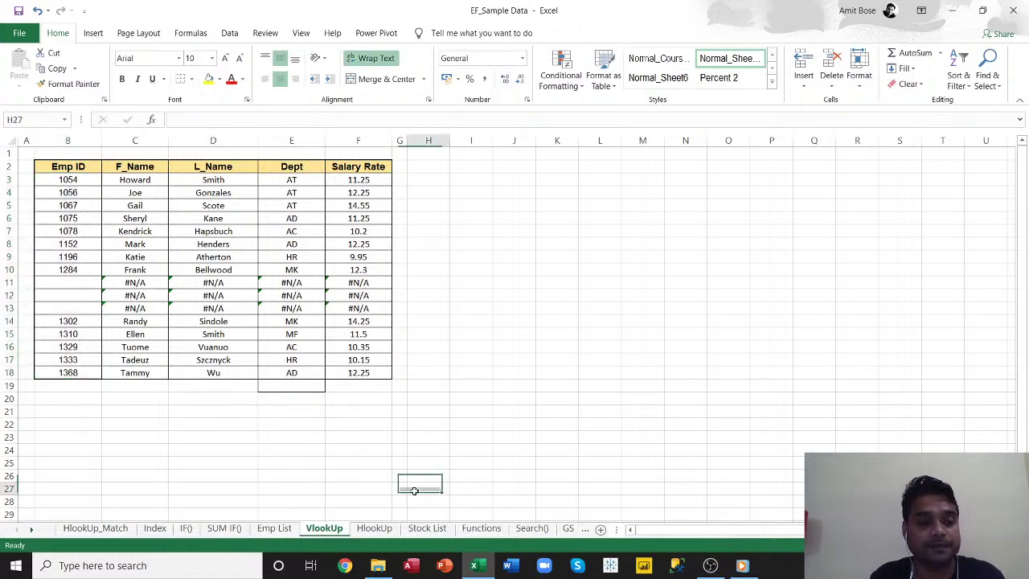
click(103, 282)
drag(102, 282, 358, 308)
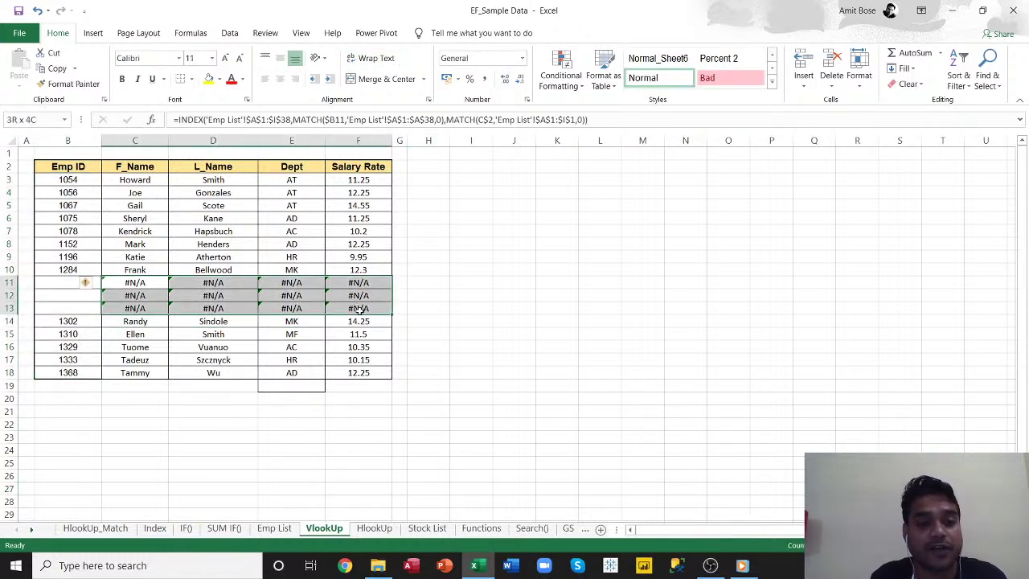
click(563, 412)
drag(110, 283, 369, 310)
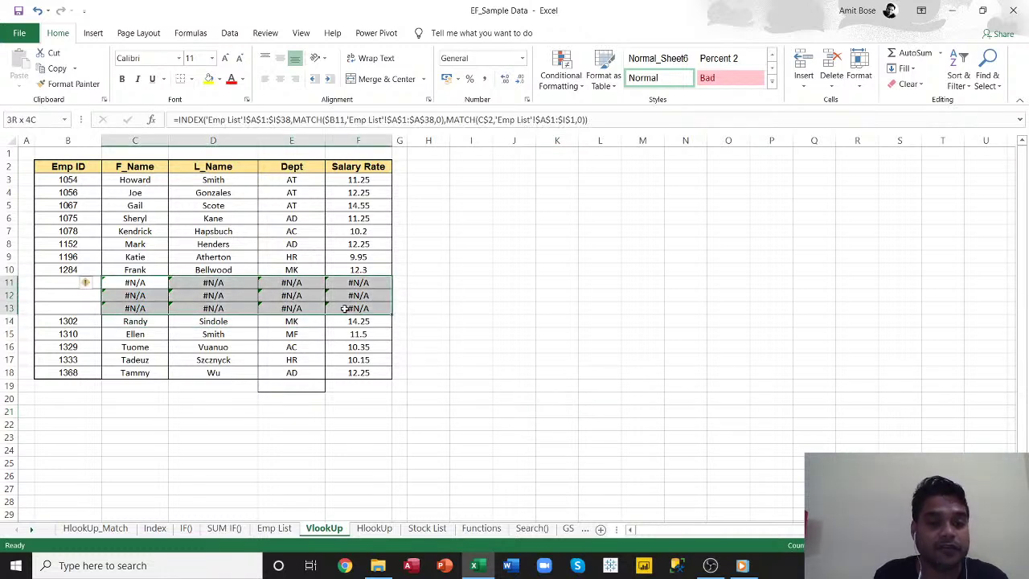